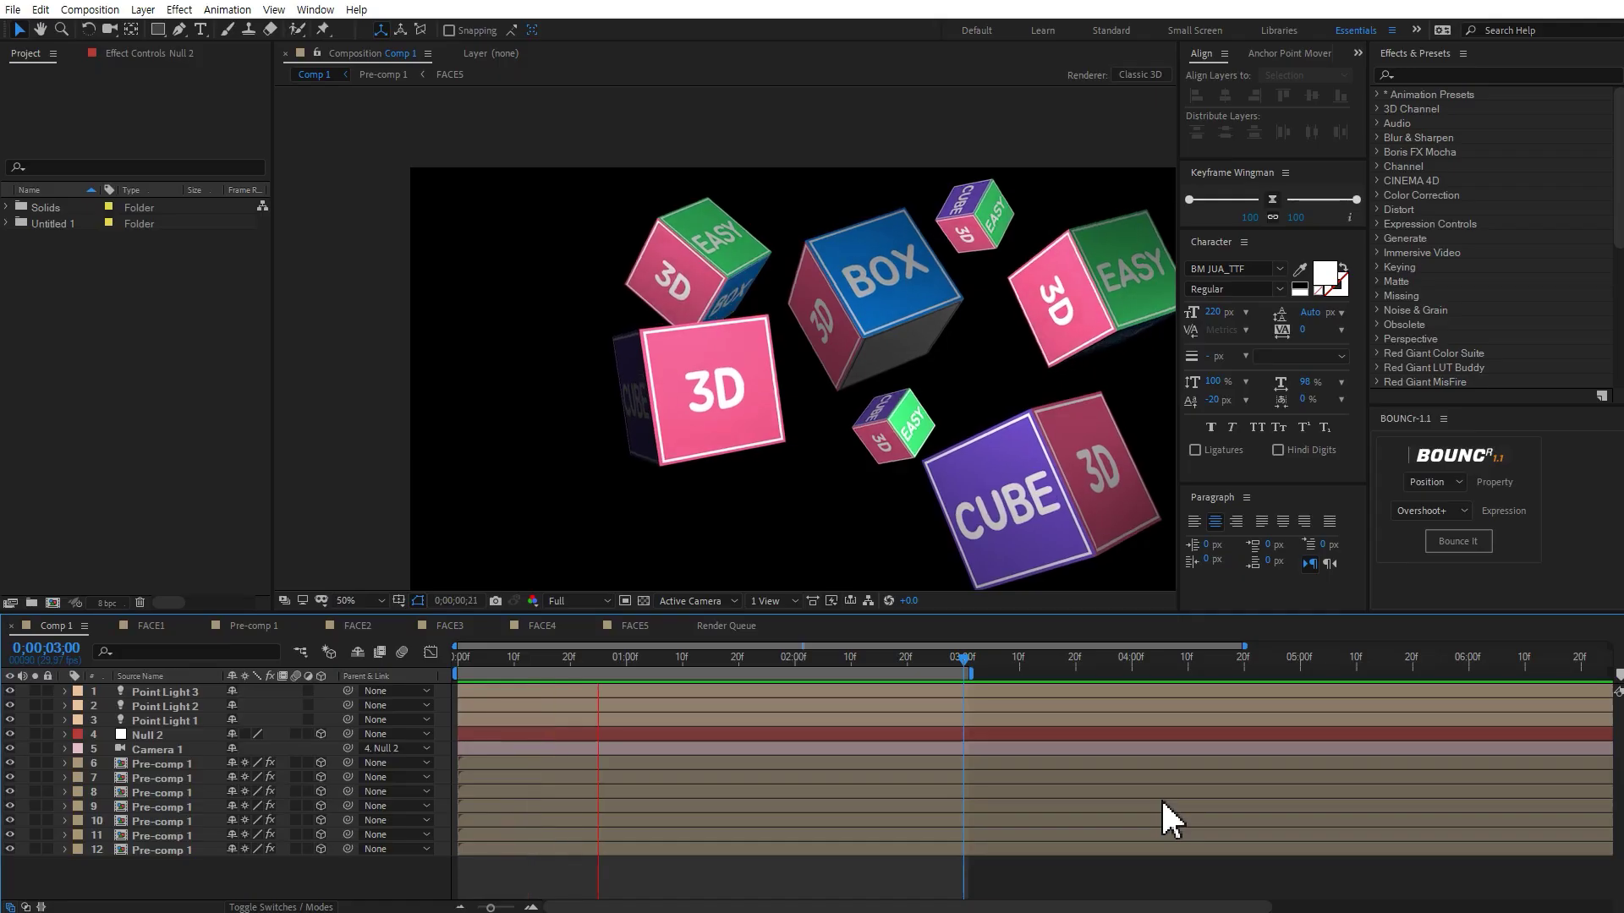
Stop the cube animation preview so Comp 1 rests on the 3-second frame.
key(space)
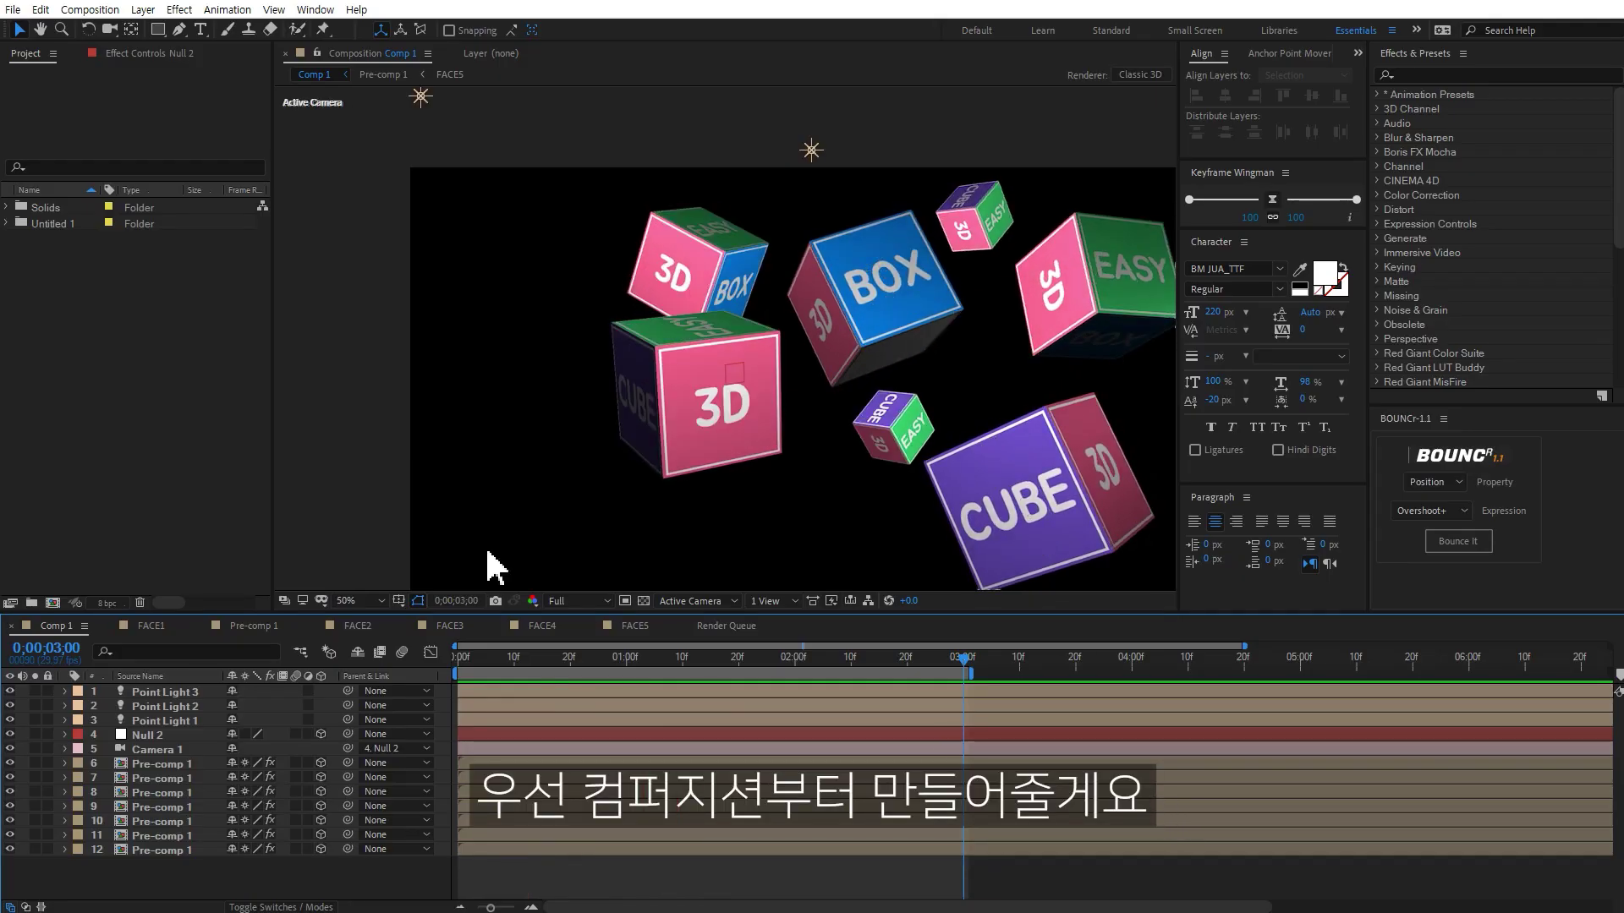
Create a composition named MAIN using the HDTV 1080 29.97 preset with a 10-second duration.
right_click(128, 355)
click(165, 366)
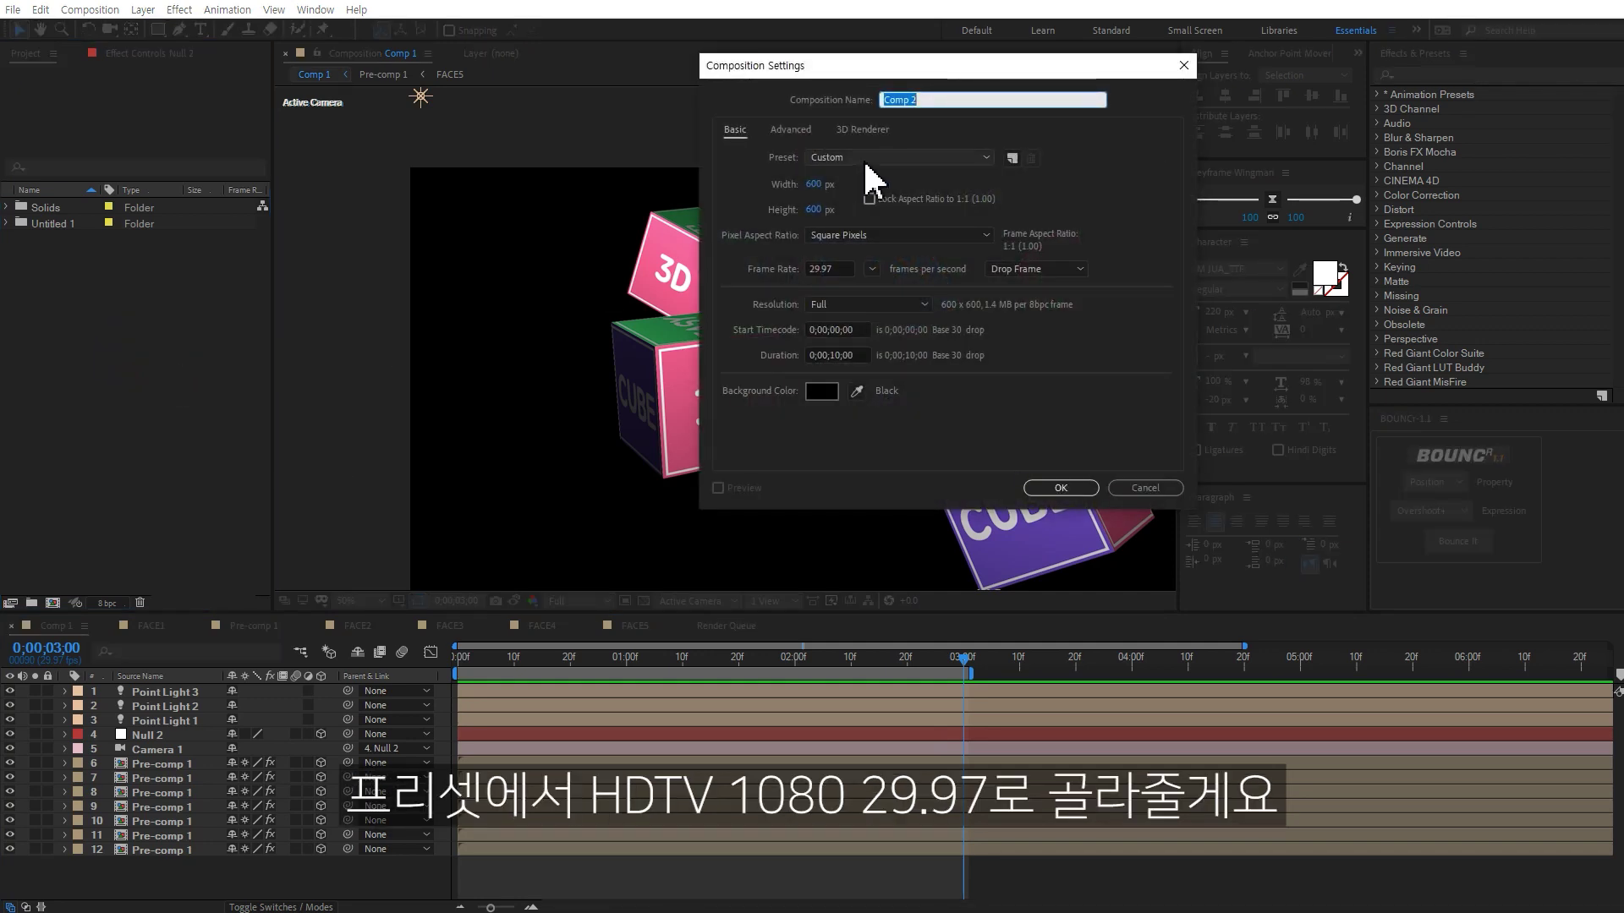
click(871, 158)
click(886, 613)
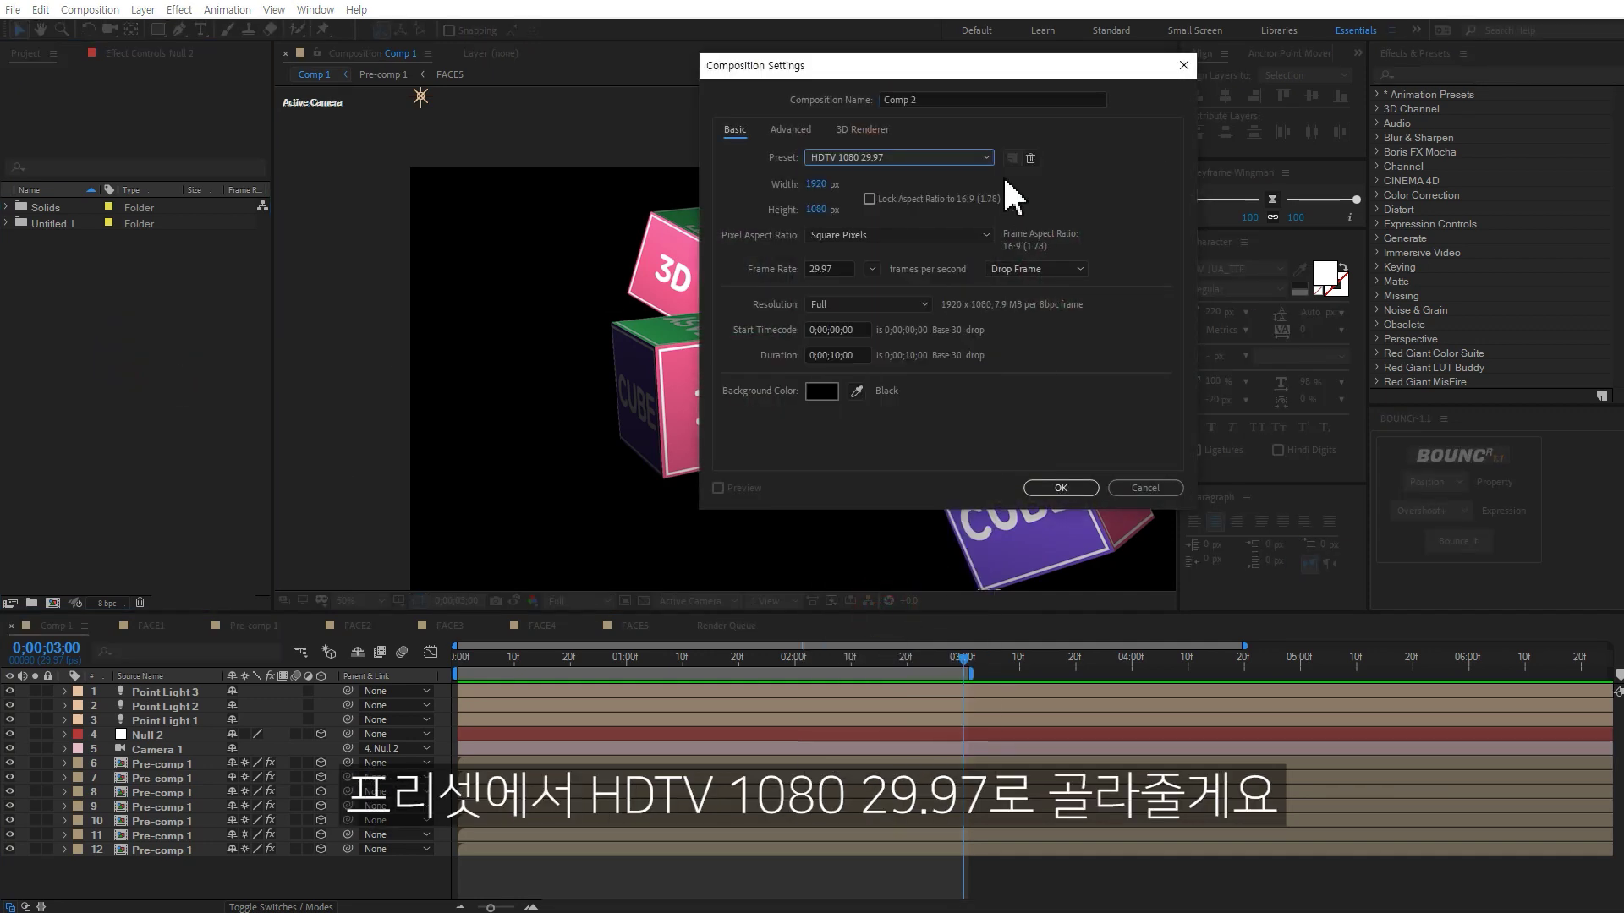
double_click(951, 95)
text(MAIN)
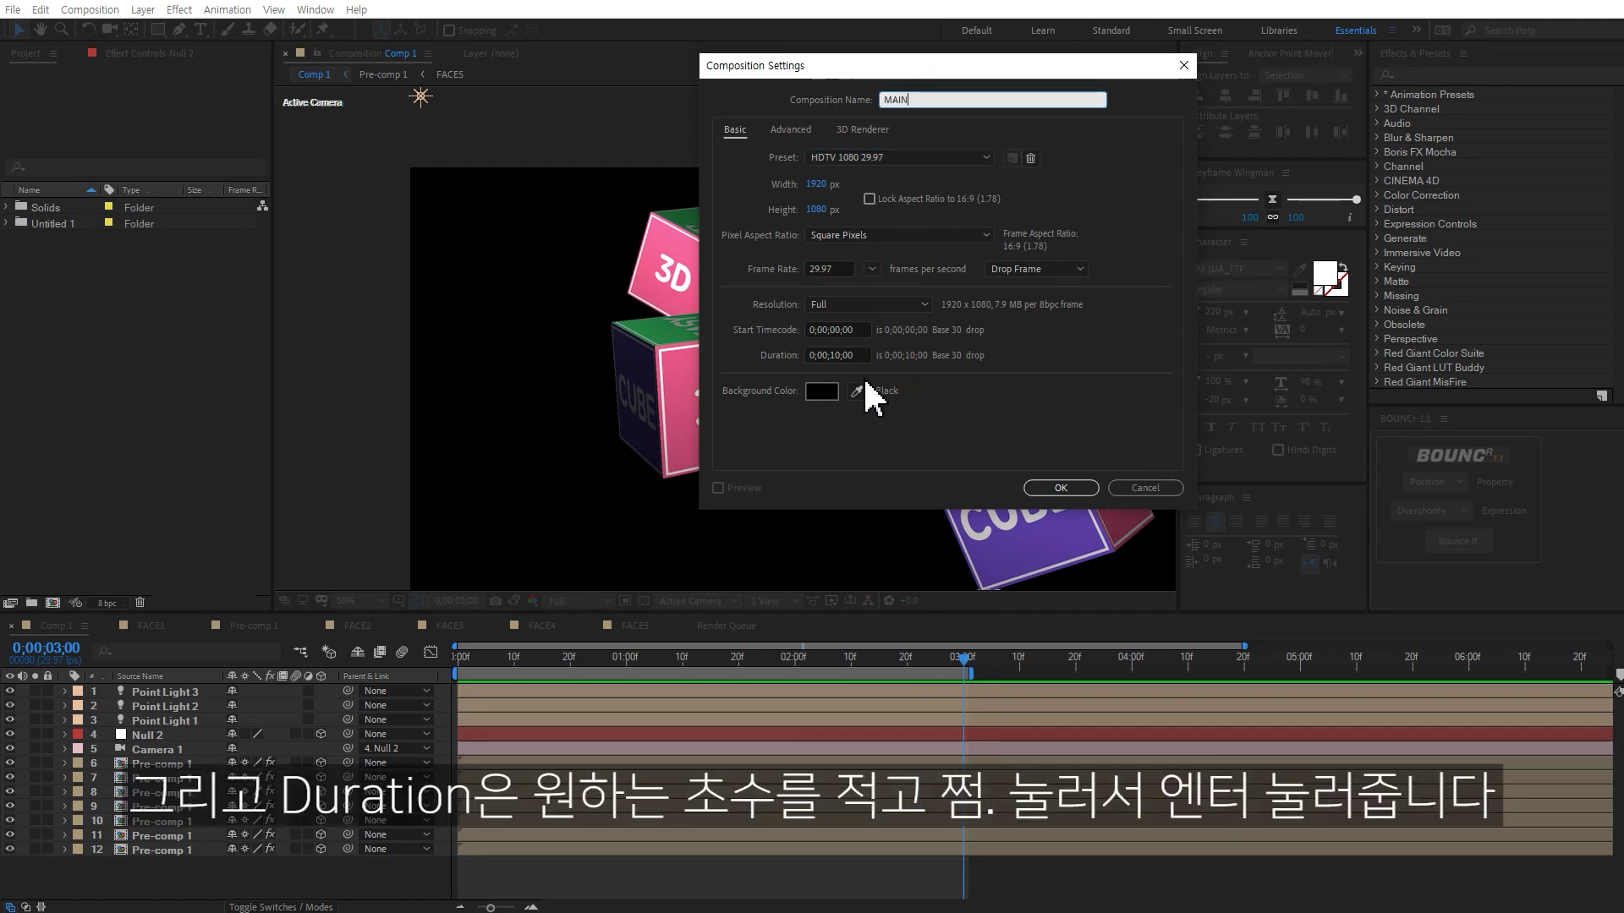
click(837, 356)
text(10.)
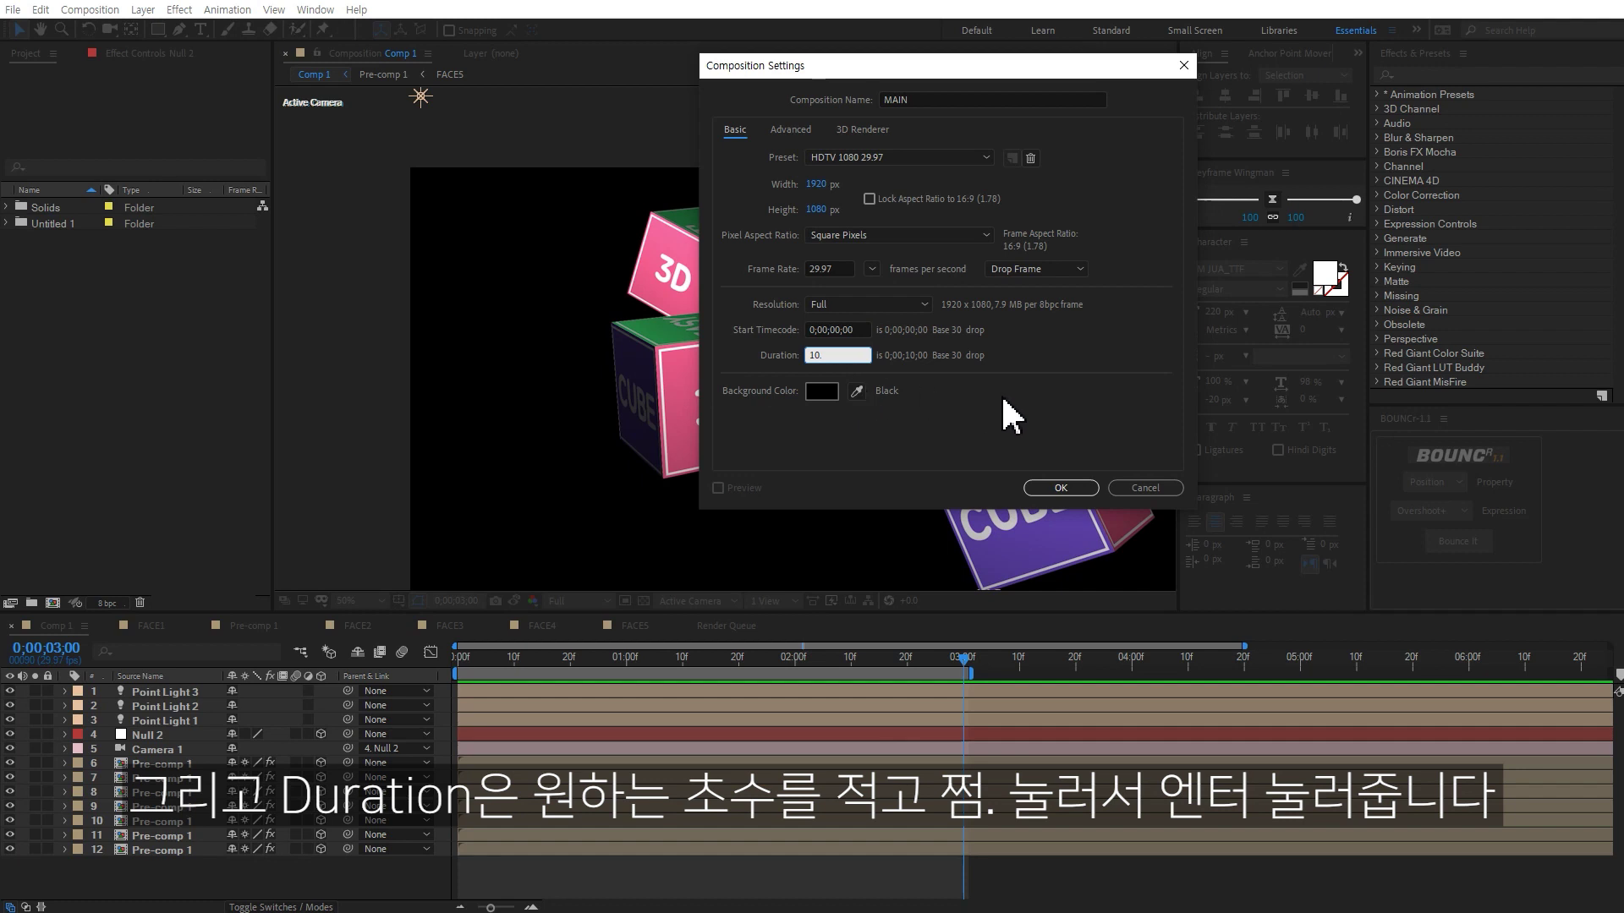
key(Return)
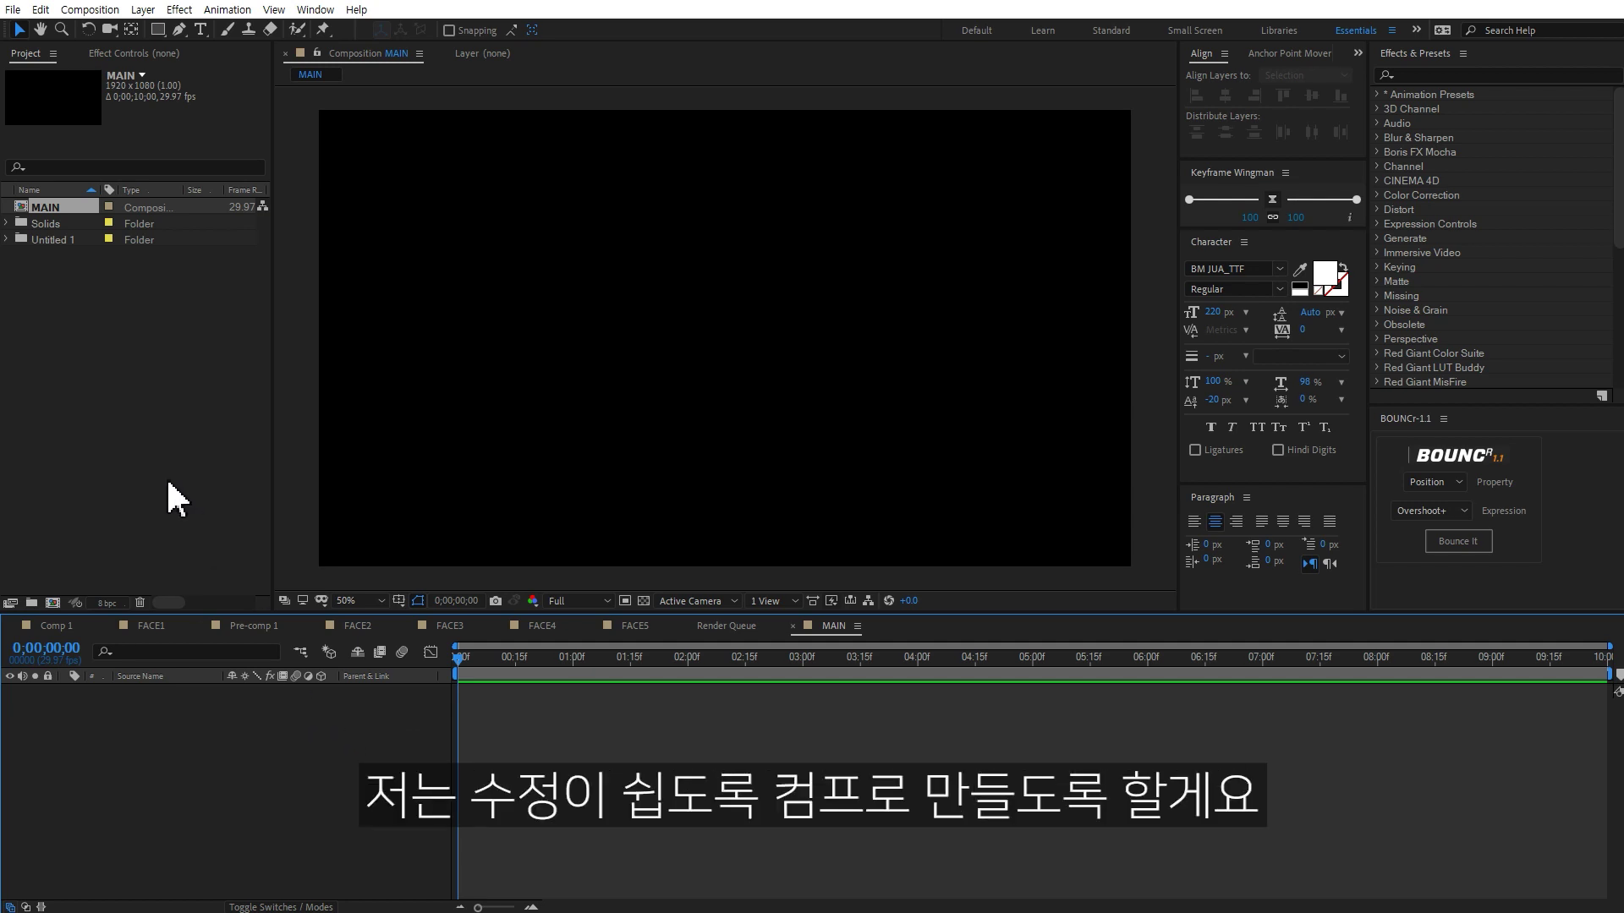
Create a new 600x600 composition, Comp 2.
click(53, 602)
click(816, 184)
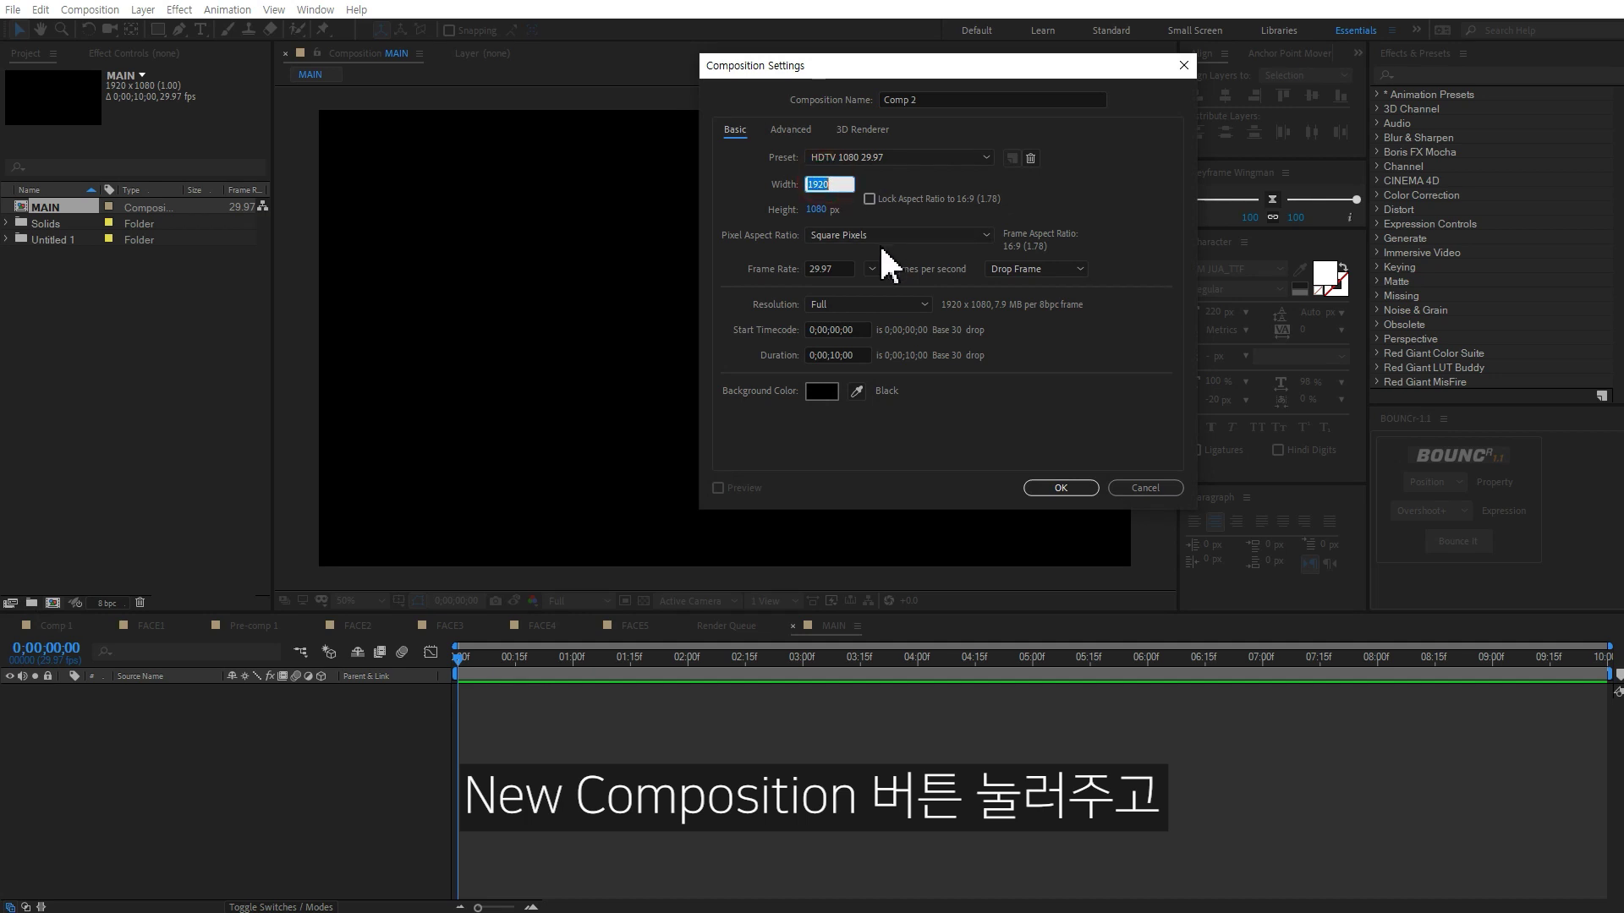
text(600)
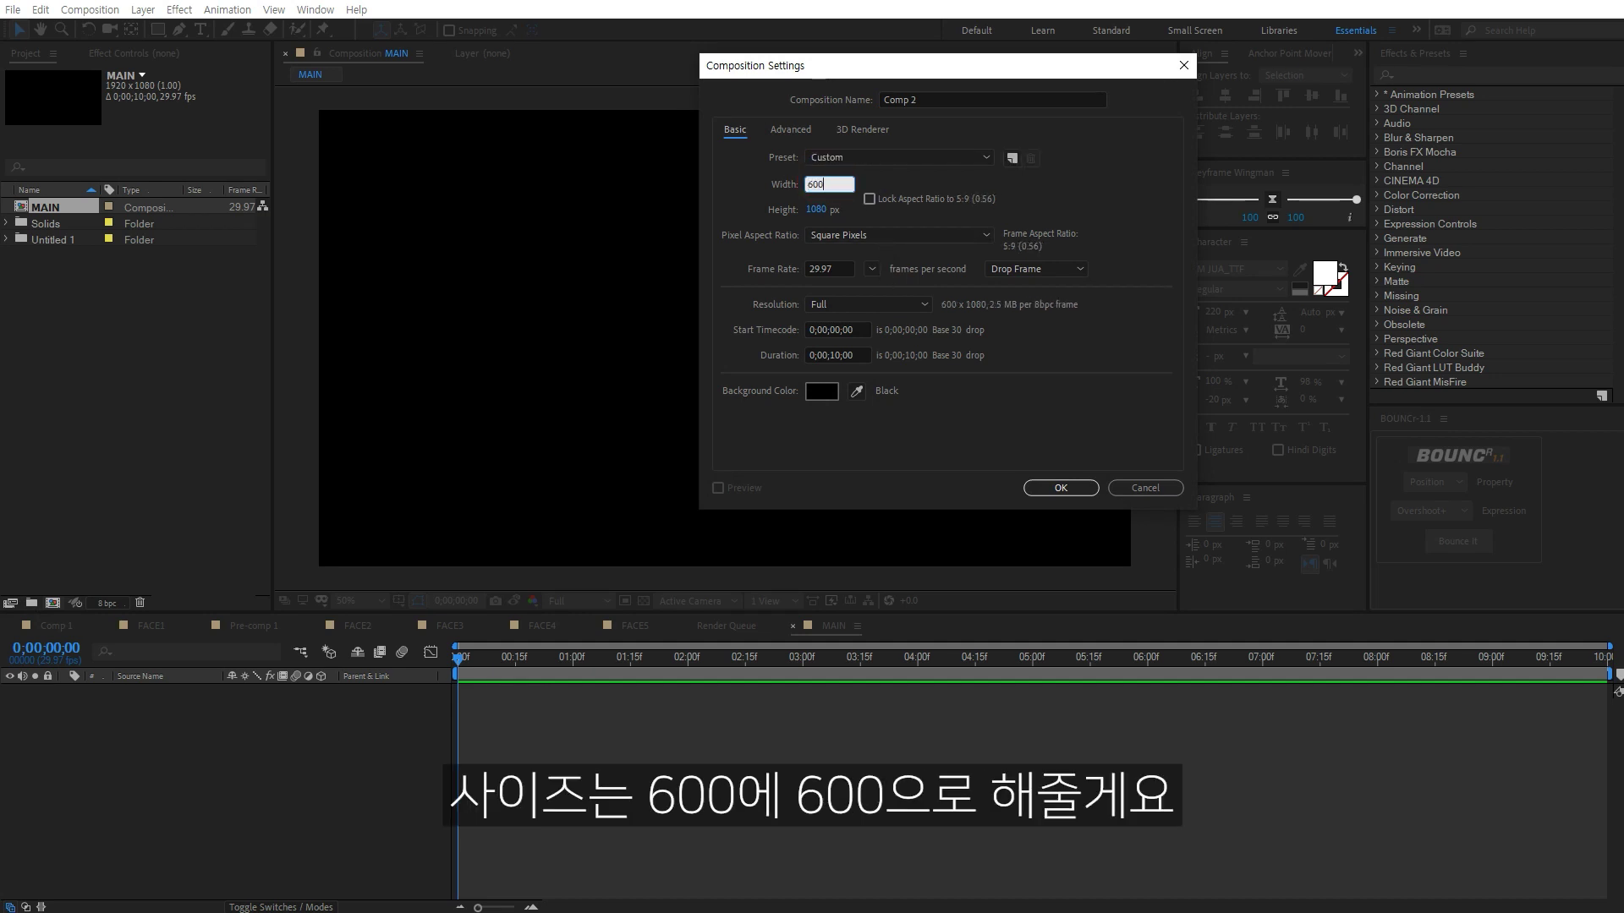
key(Tab)
text(600)
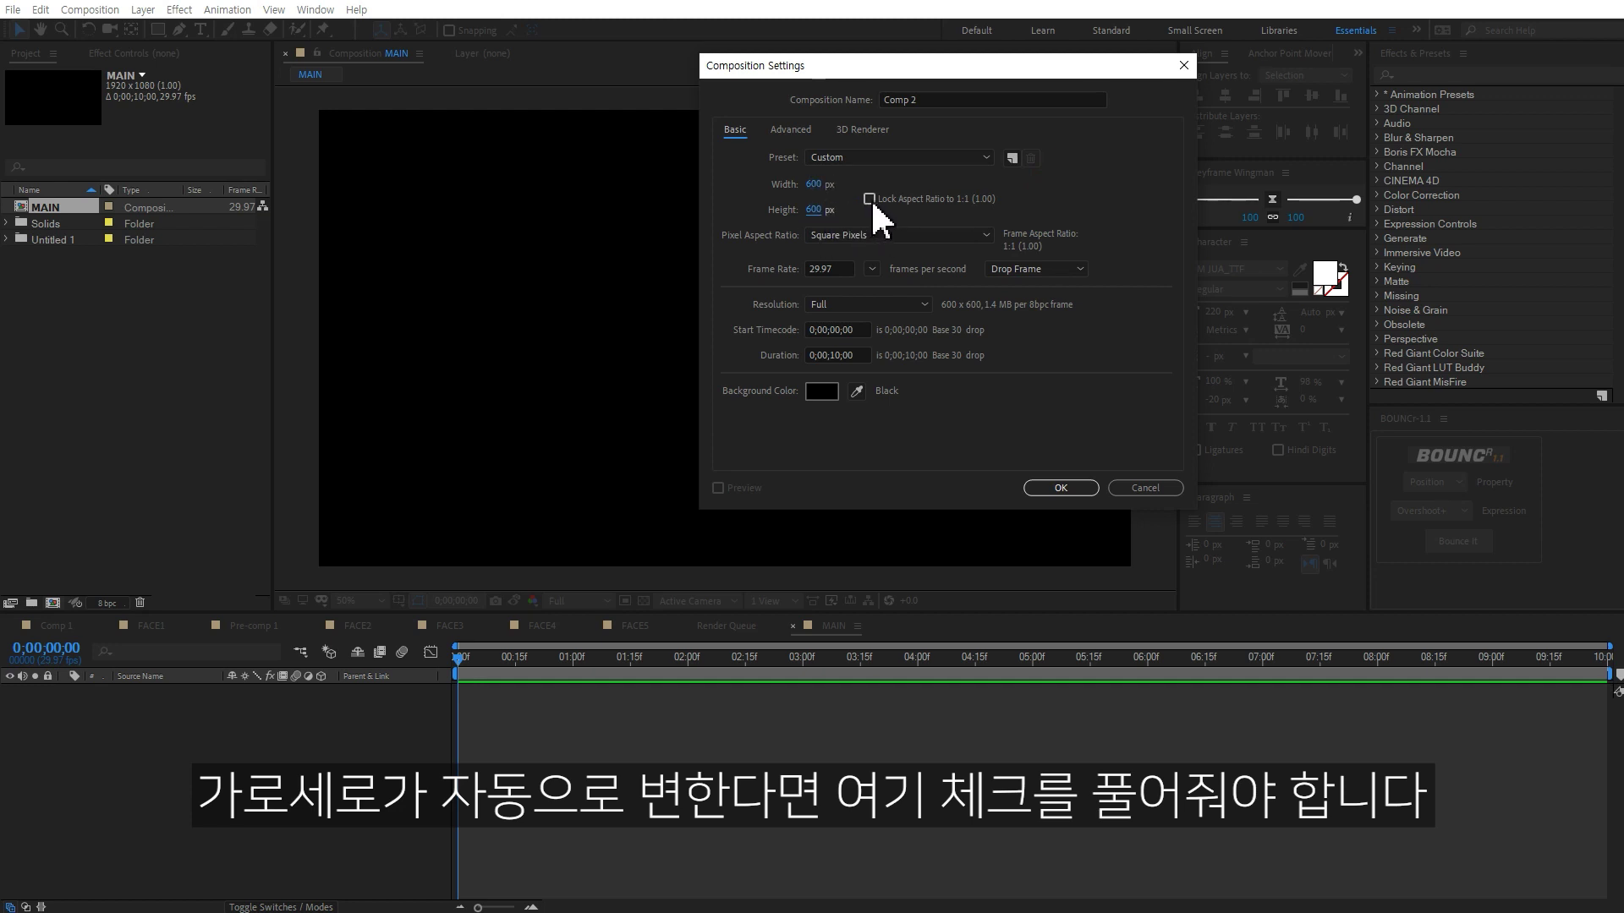
click(1068, 484)
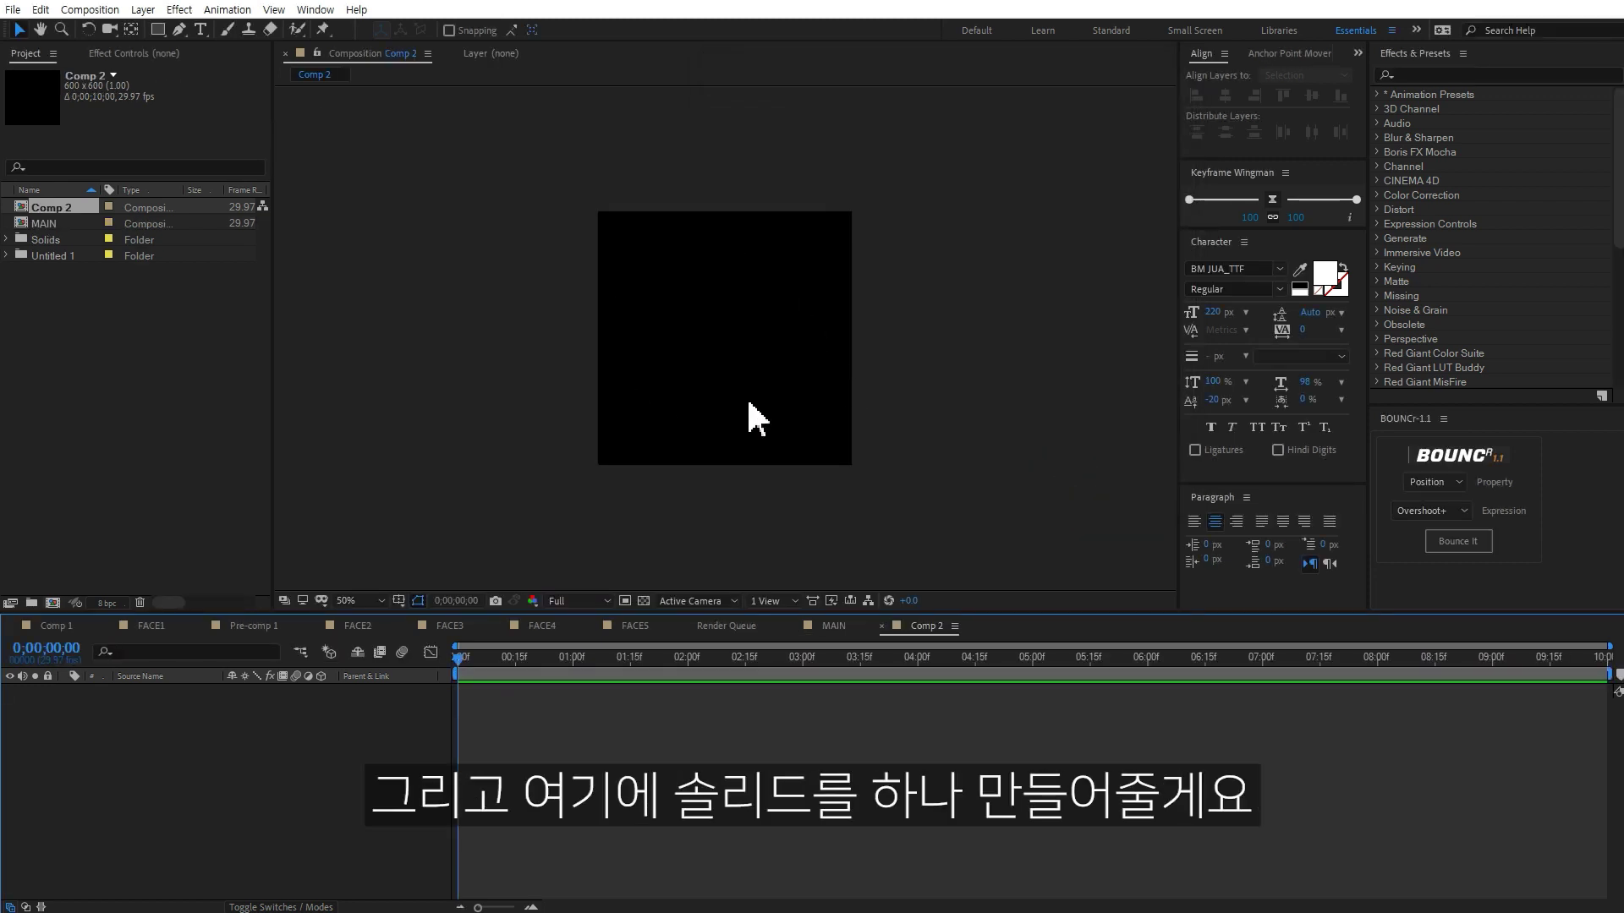
Add a white solid layer that fills Comp 2.
right_click(284, 763)
click(389, 575)
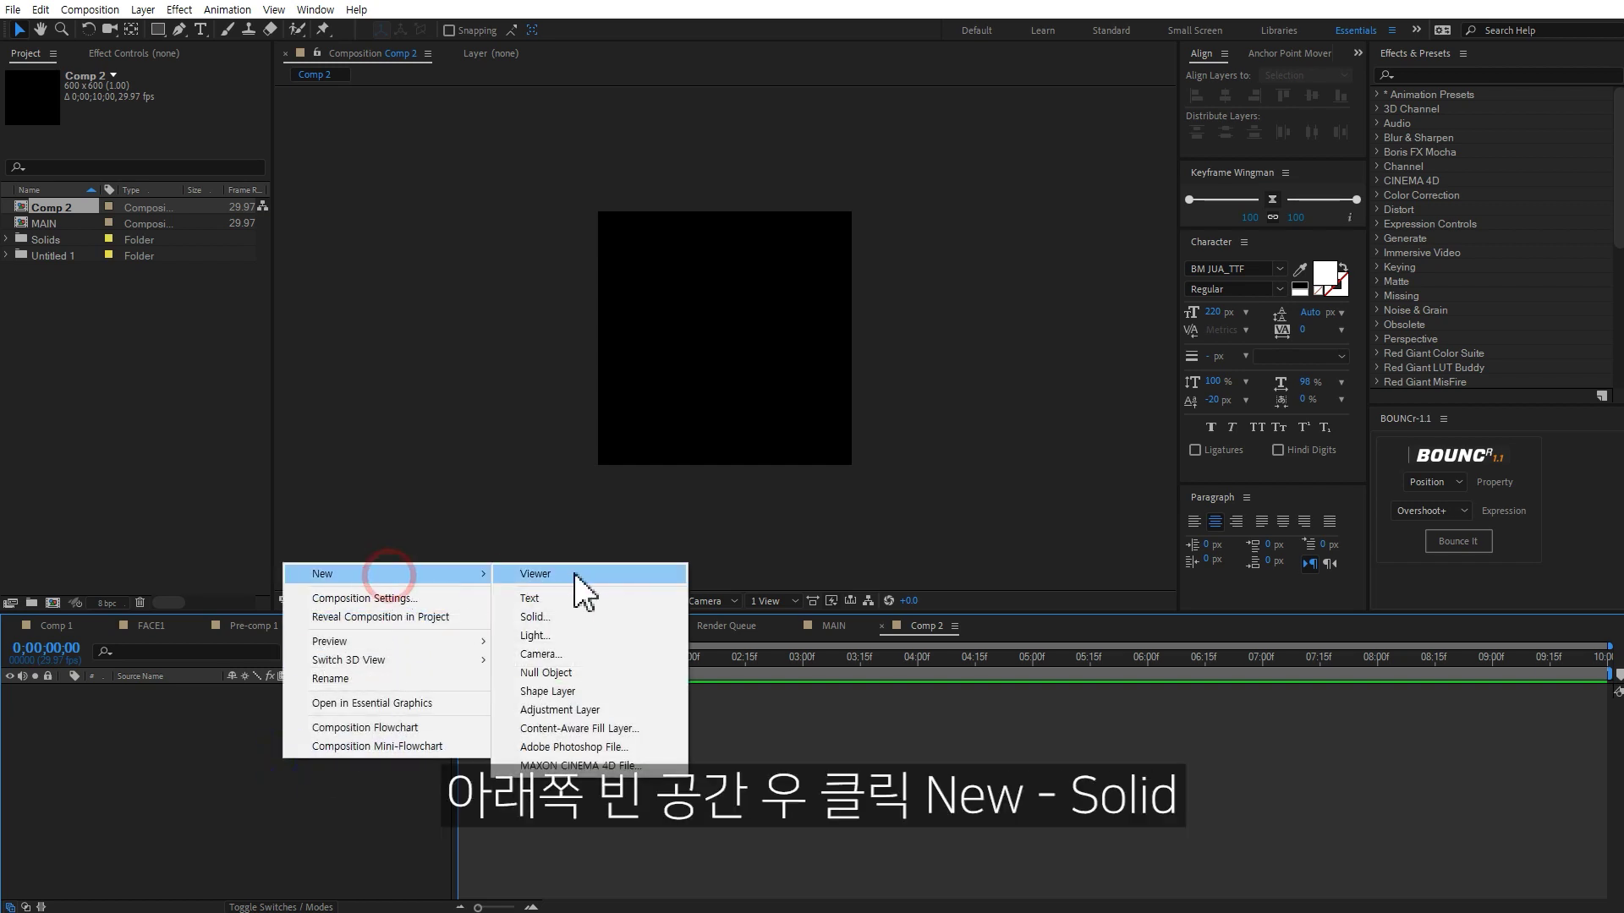
click(586, 612)
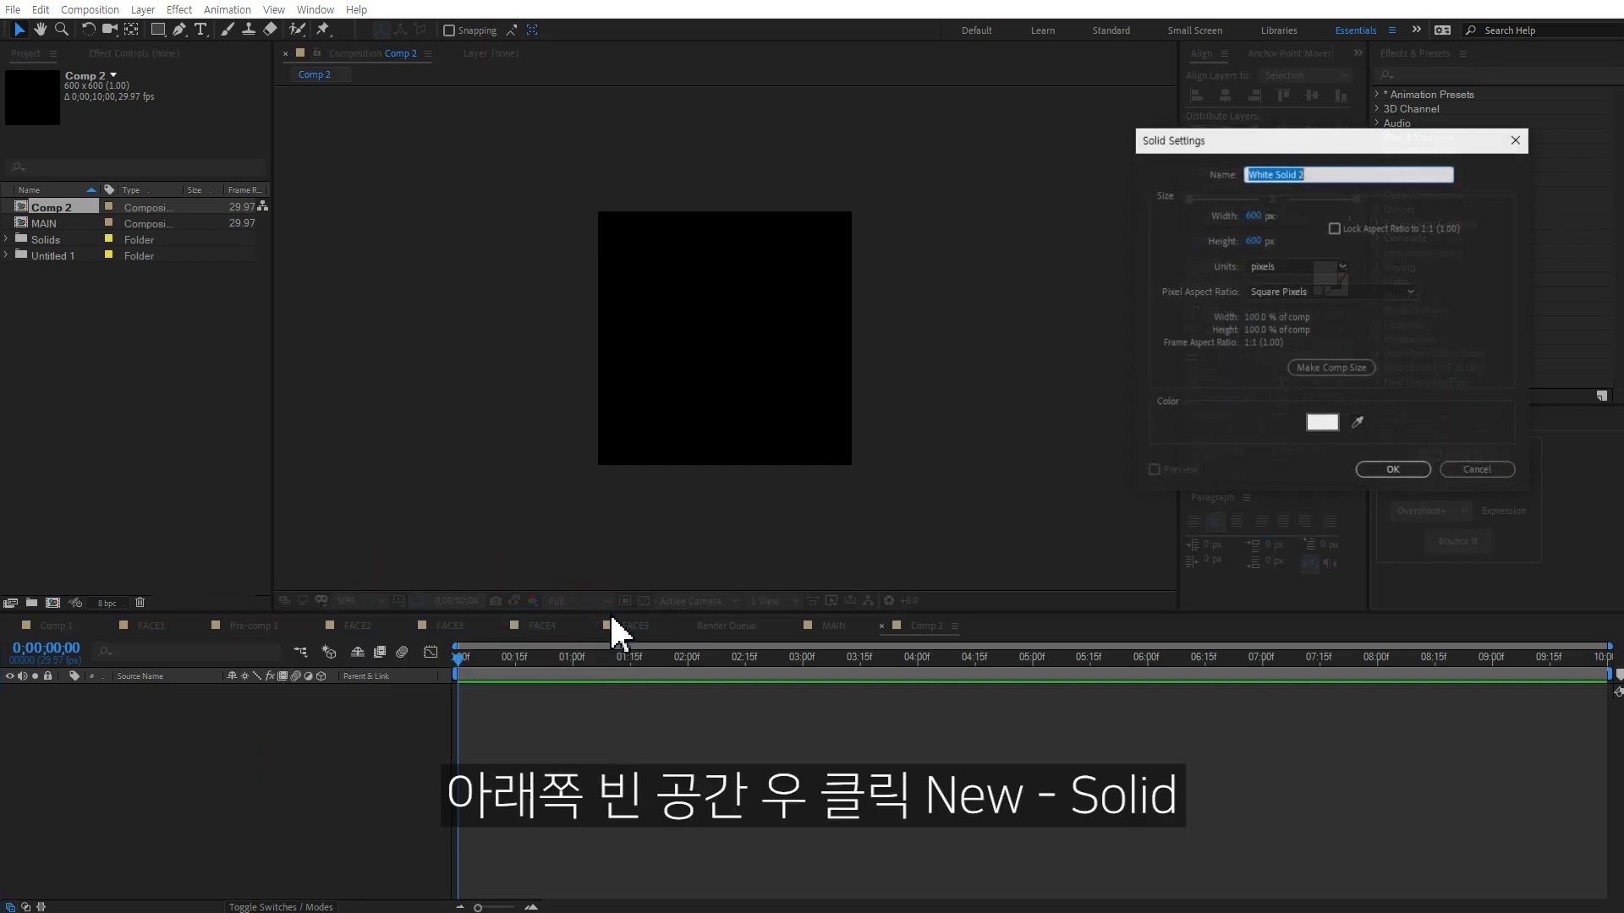
click(1386, 472)
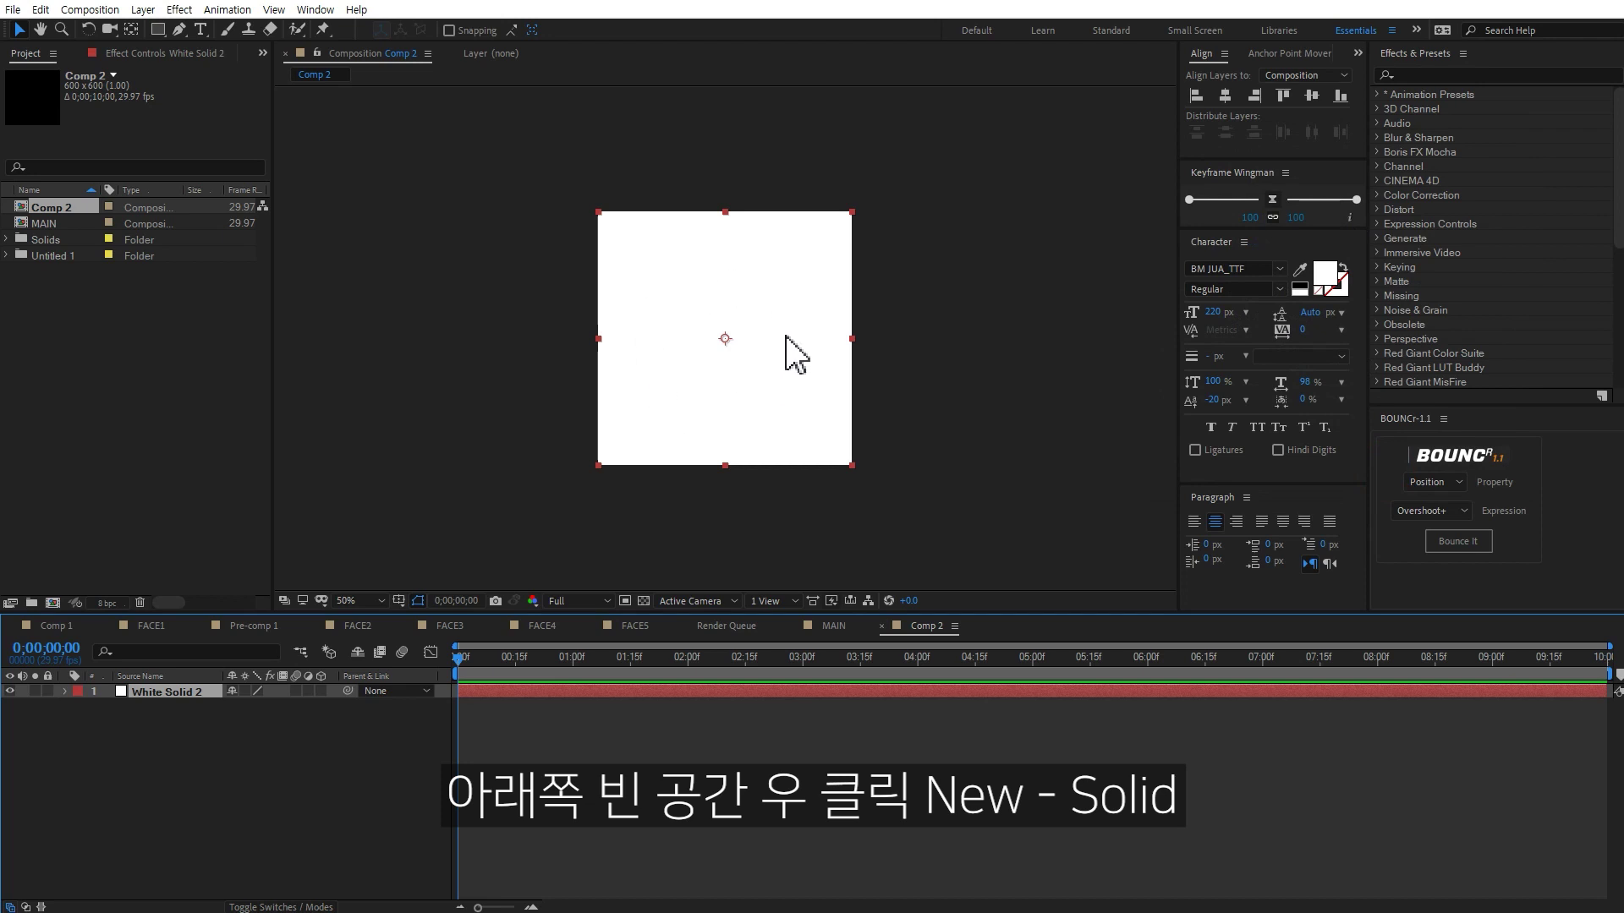
Open MAIN and add Comp 2 to it as a 3D layer.
click(45, 224)
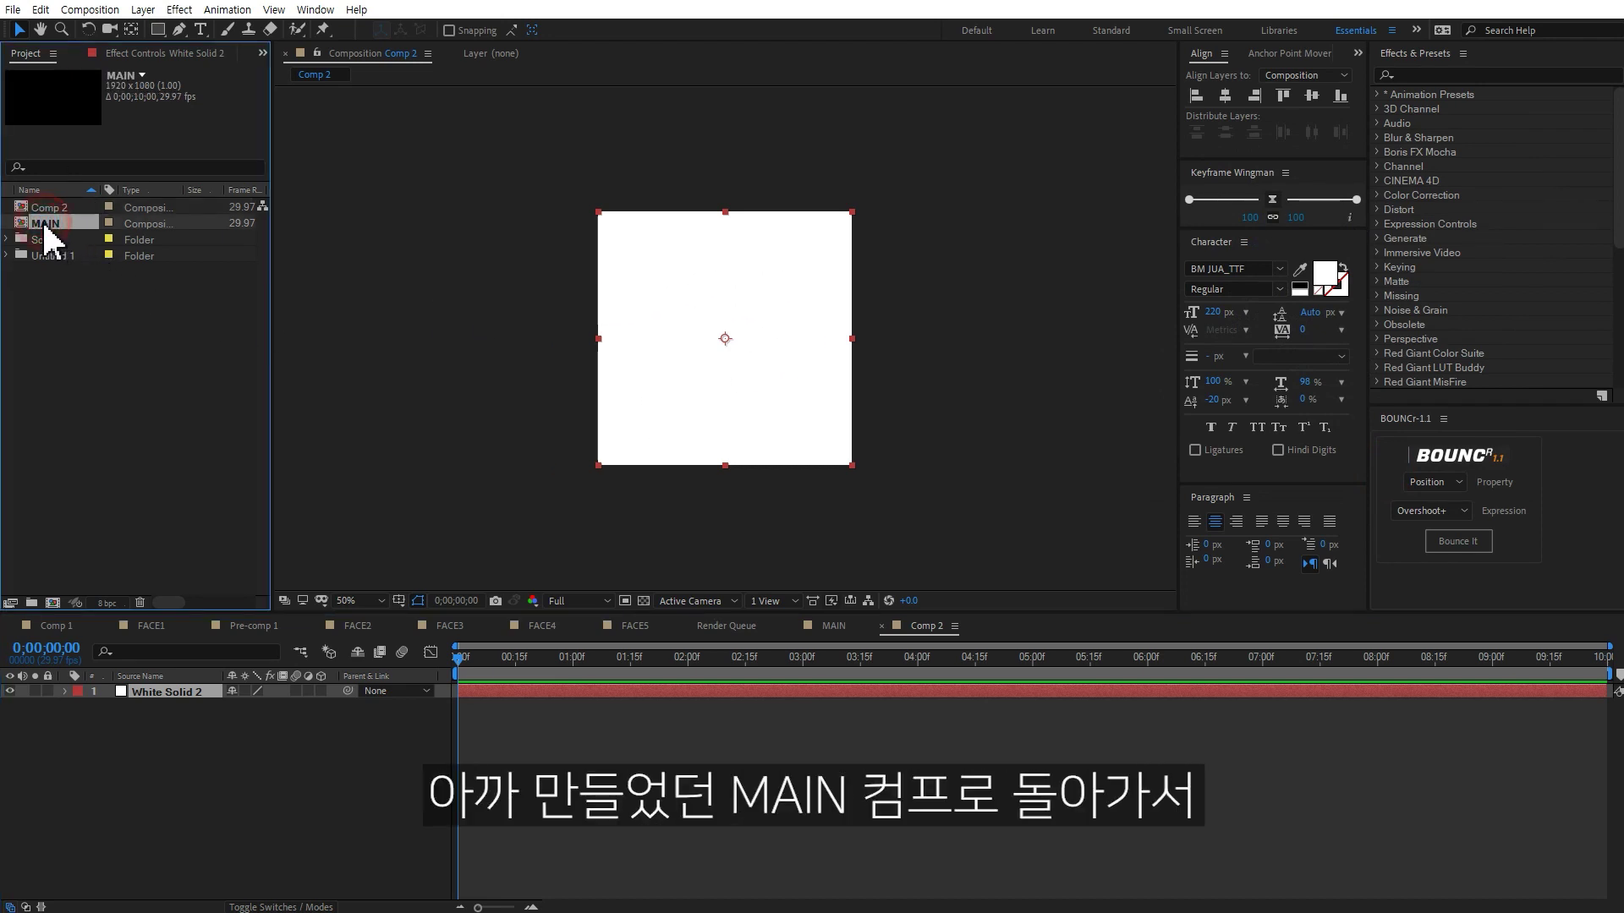
double_click(45, 224)
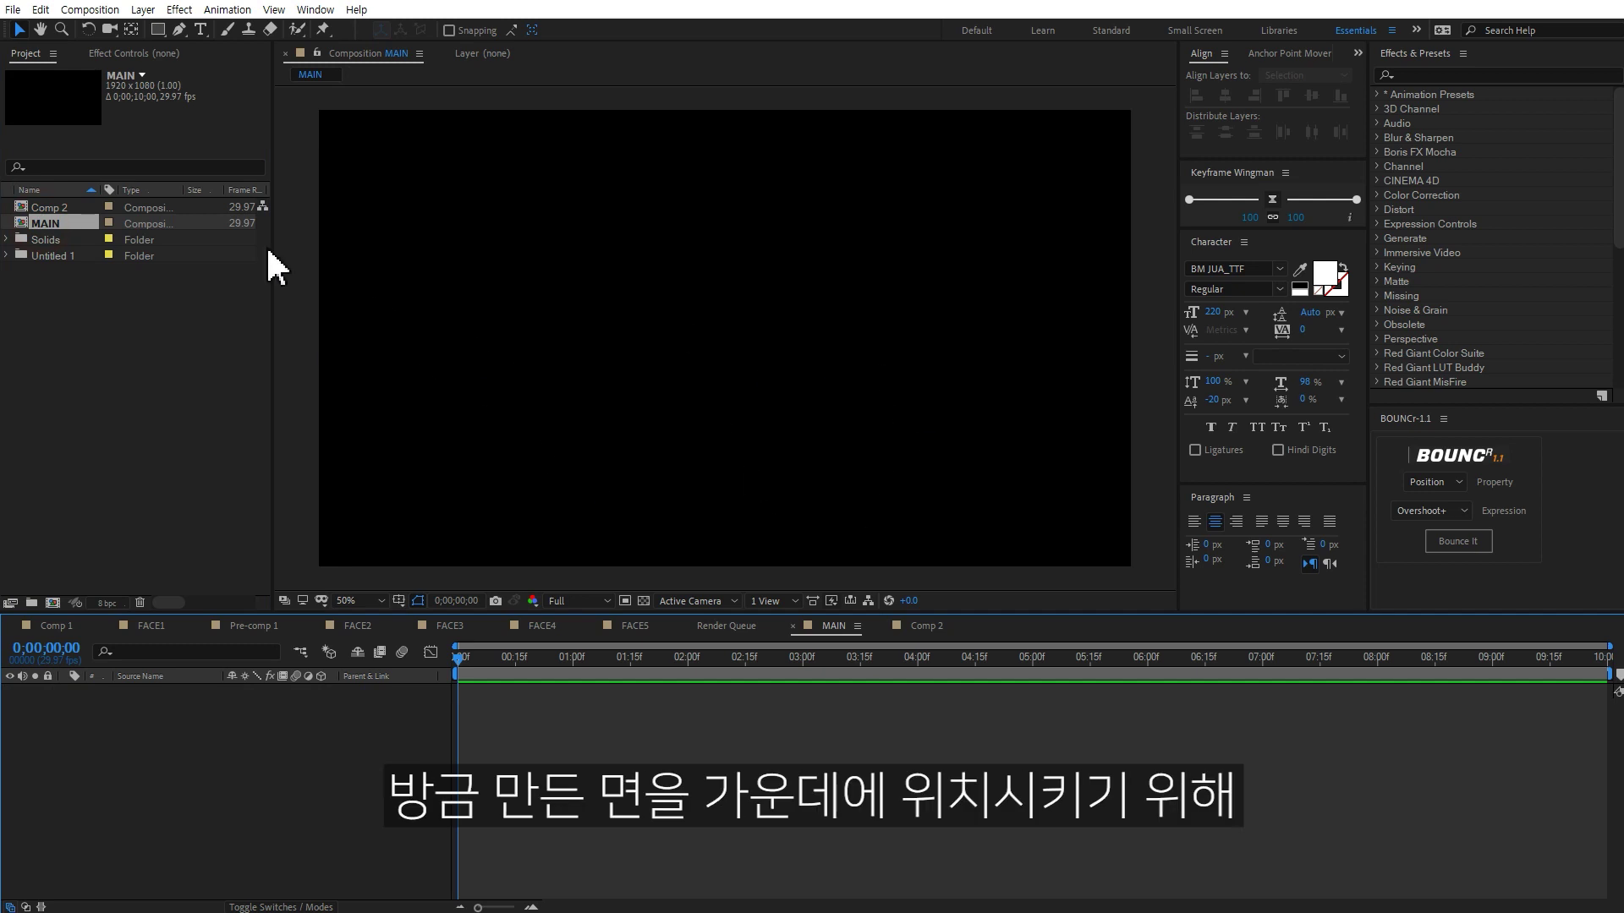
drag(67, 208, 338, 769)
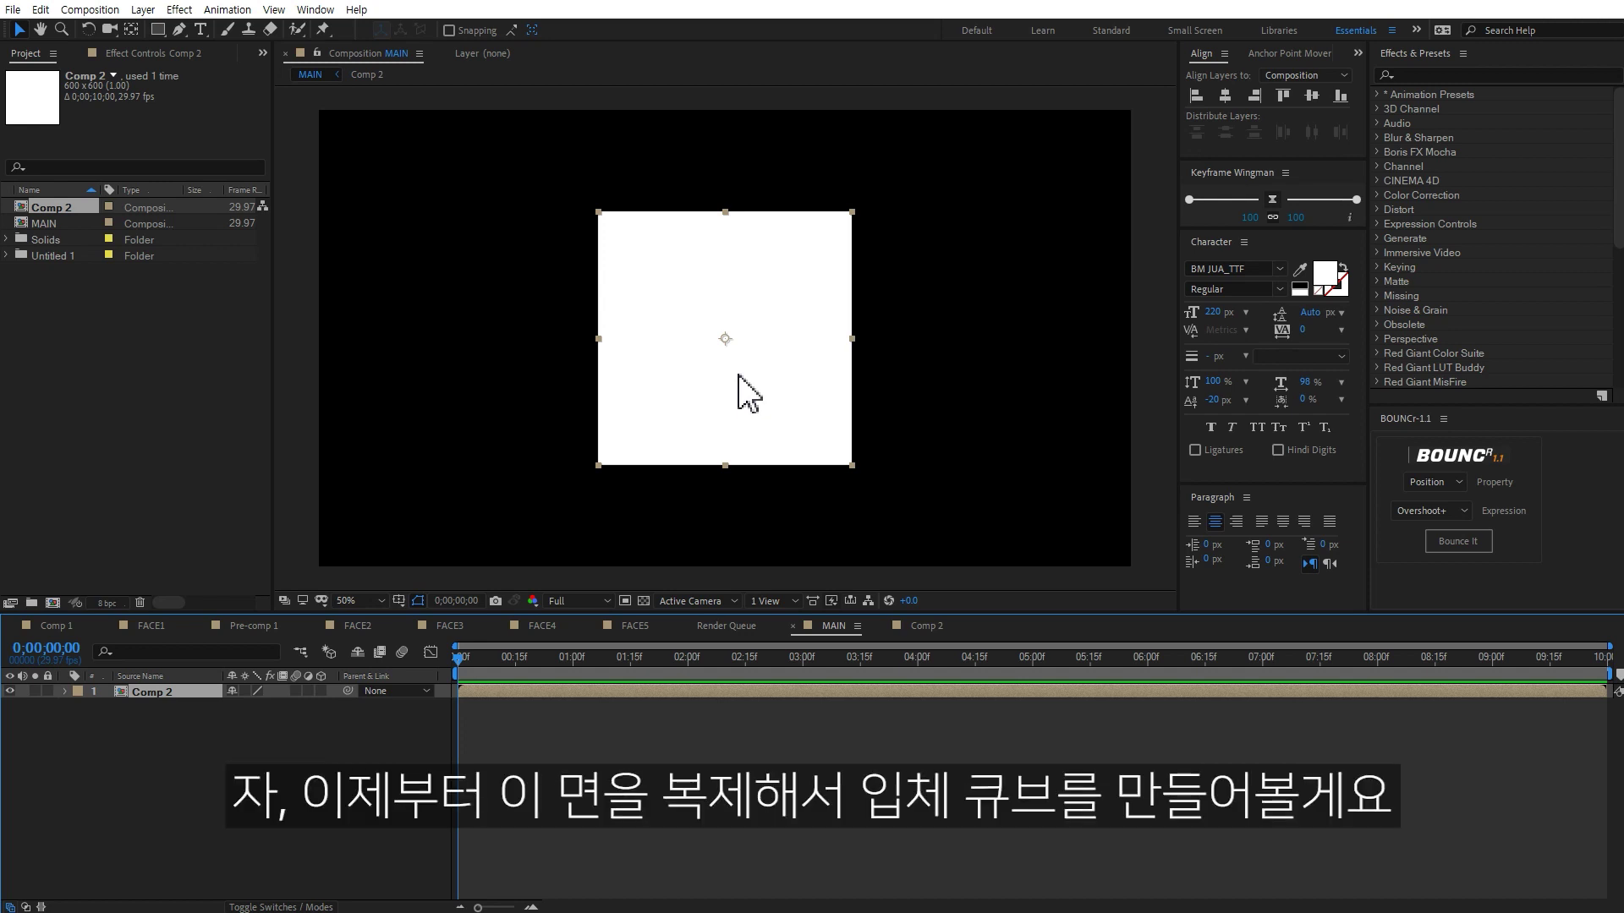
click(322, 691)
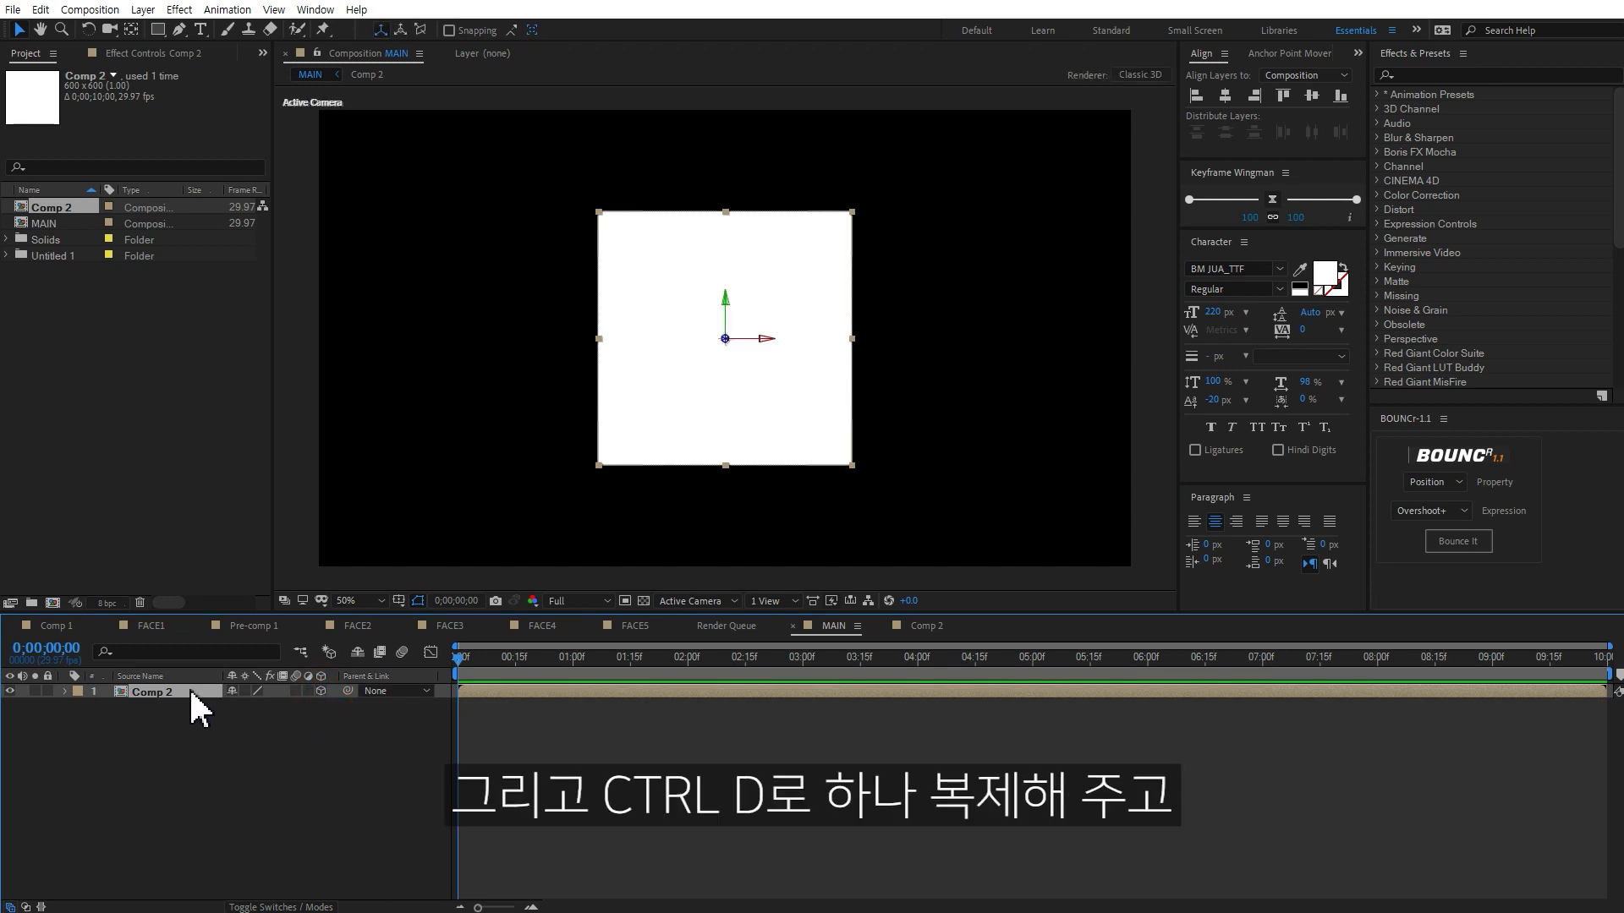
Duplicate the Comp 2 layer, keeping the copy centred at 960,540.
key(ctrl+d)
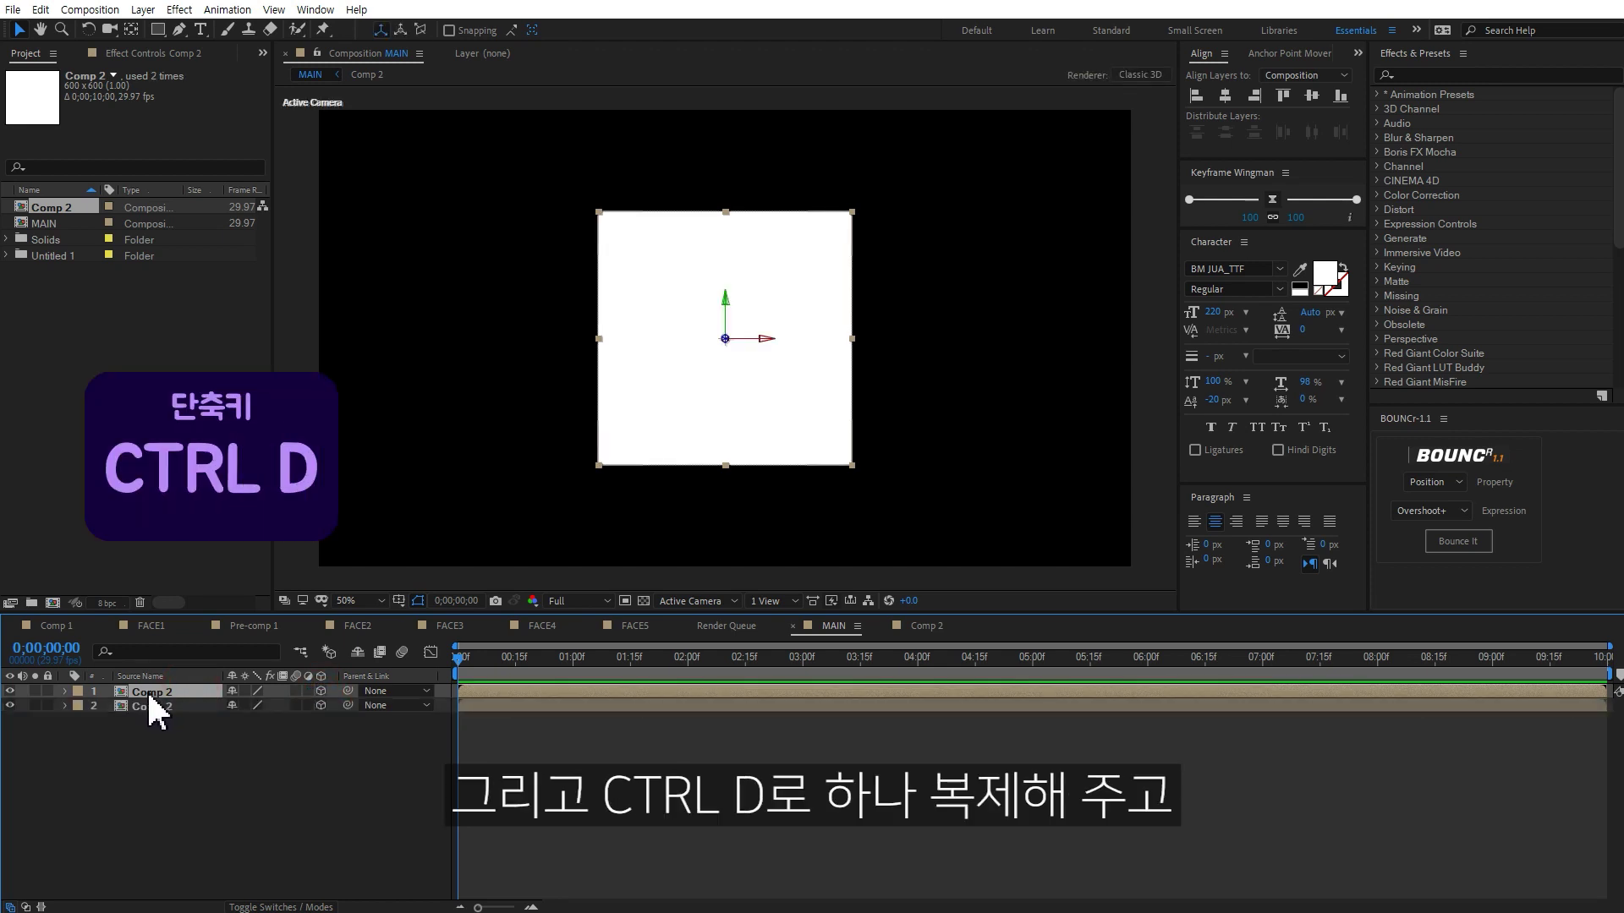
key(p)
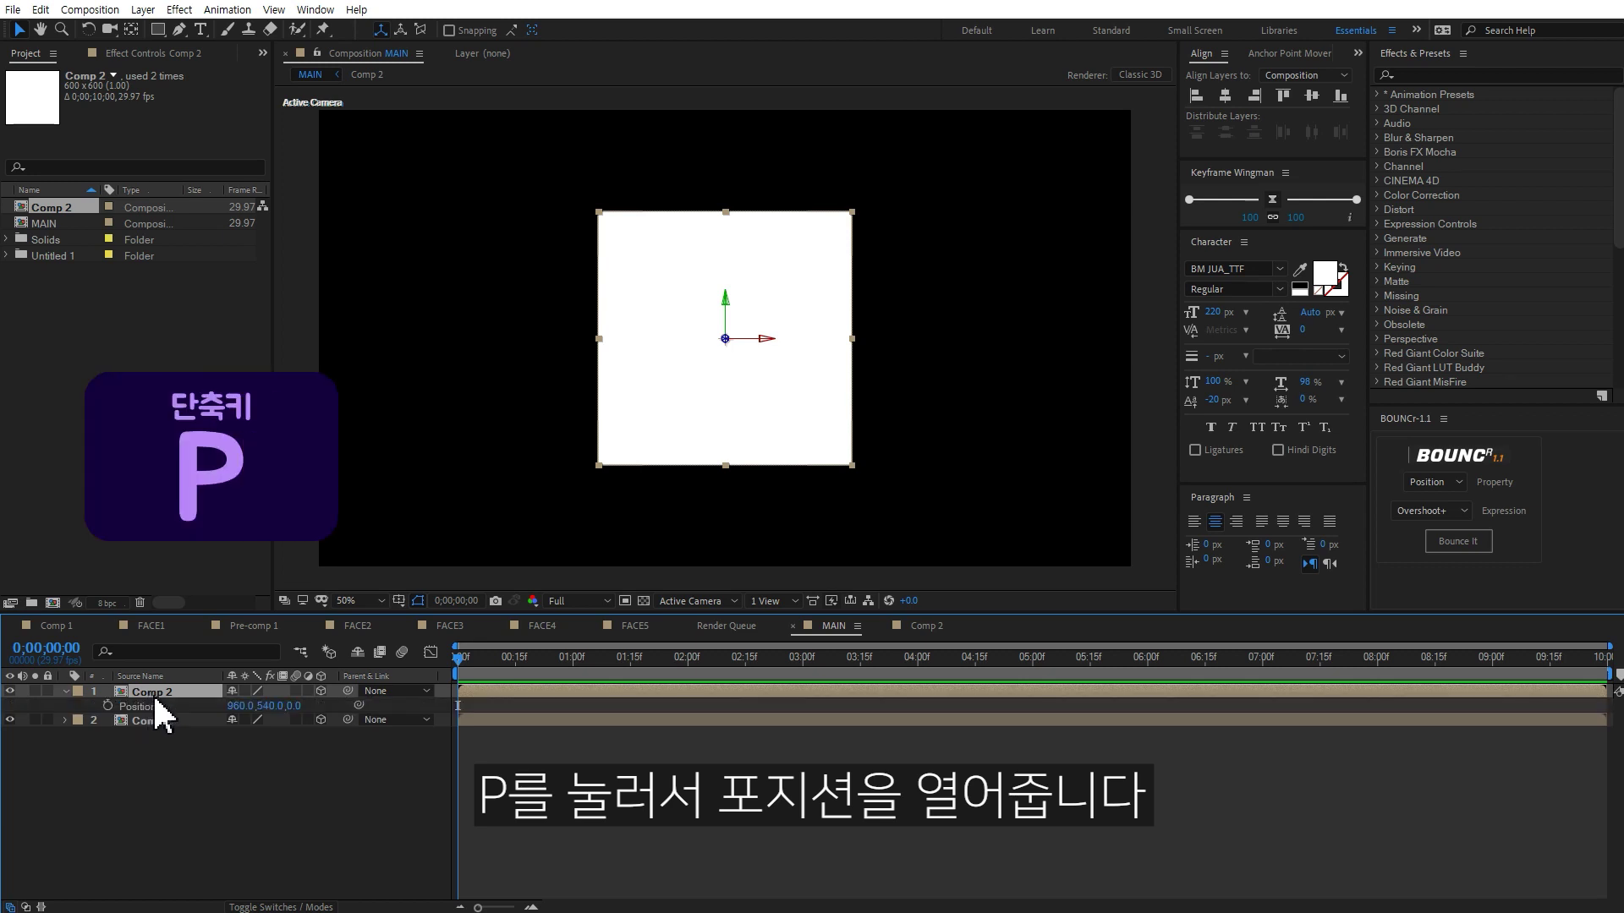
drag(763, 340, 1042, 333)
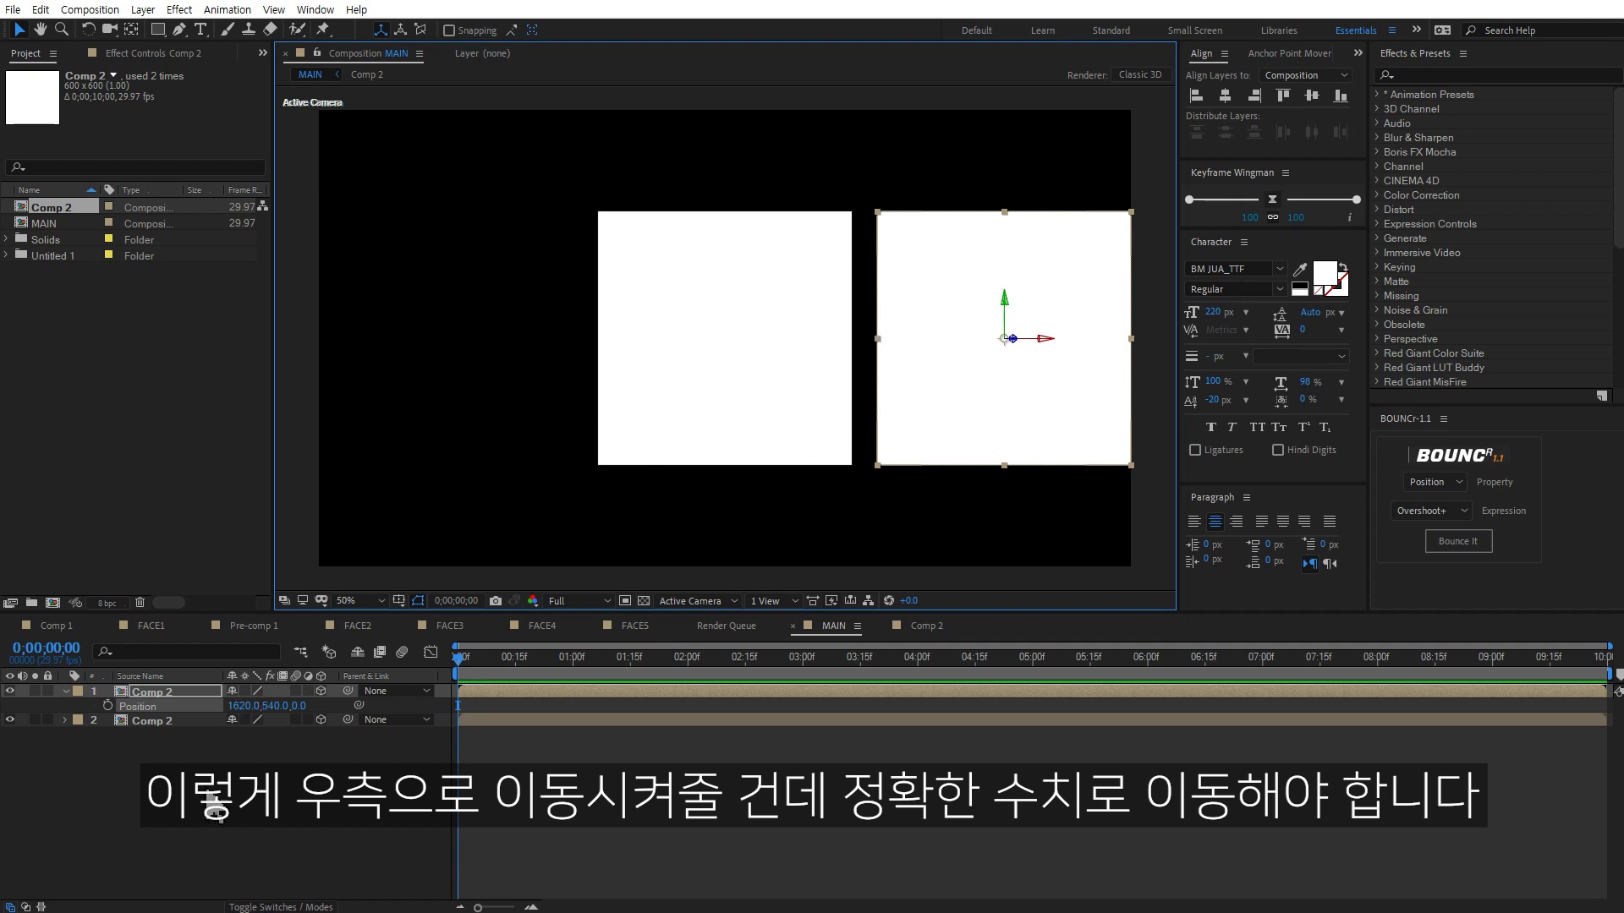
key(ctrl+z)
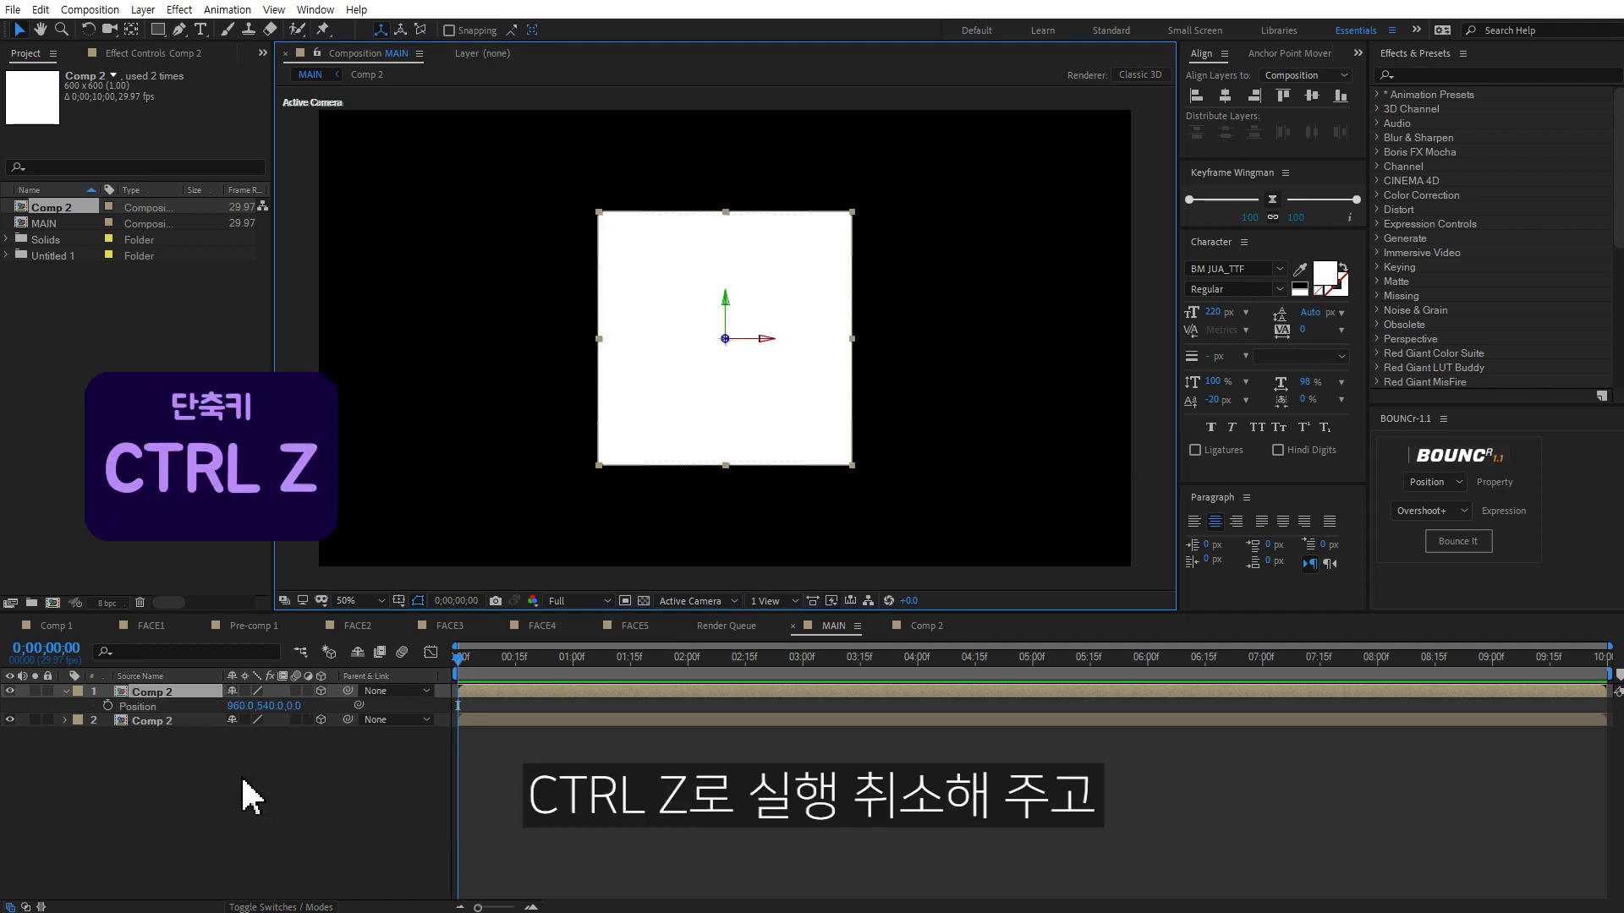
Shift the copy 600 px right to 1260,540,0 and move its anchor to the left edge.
click(237, 706)
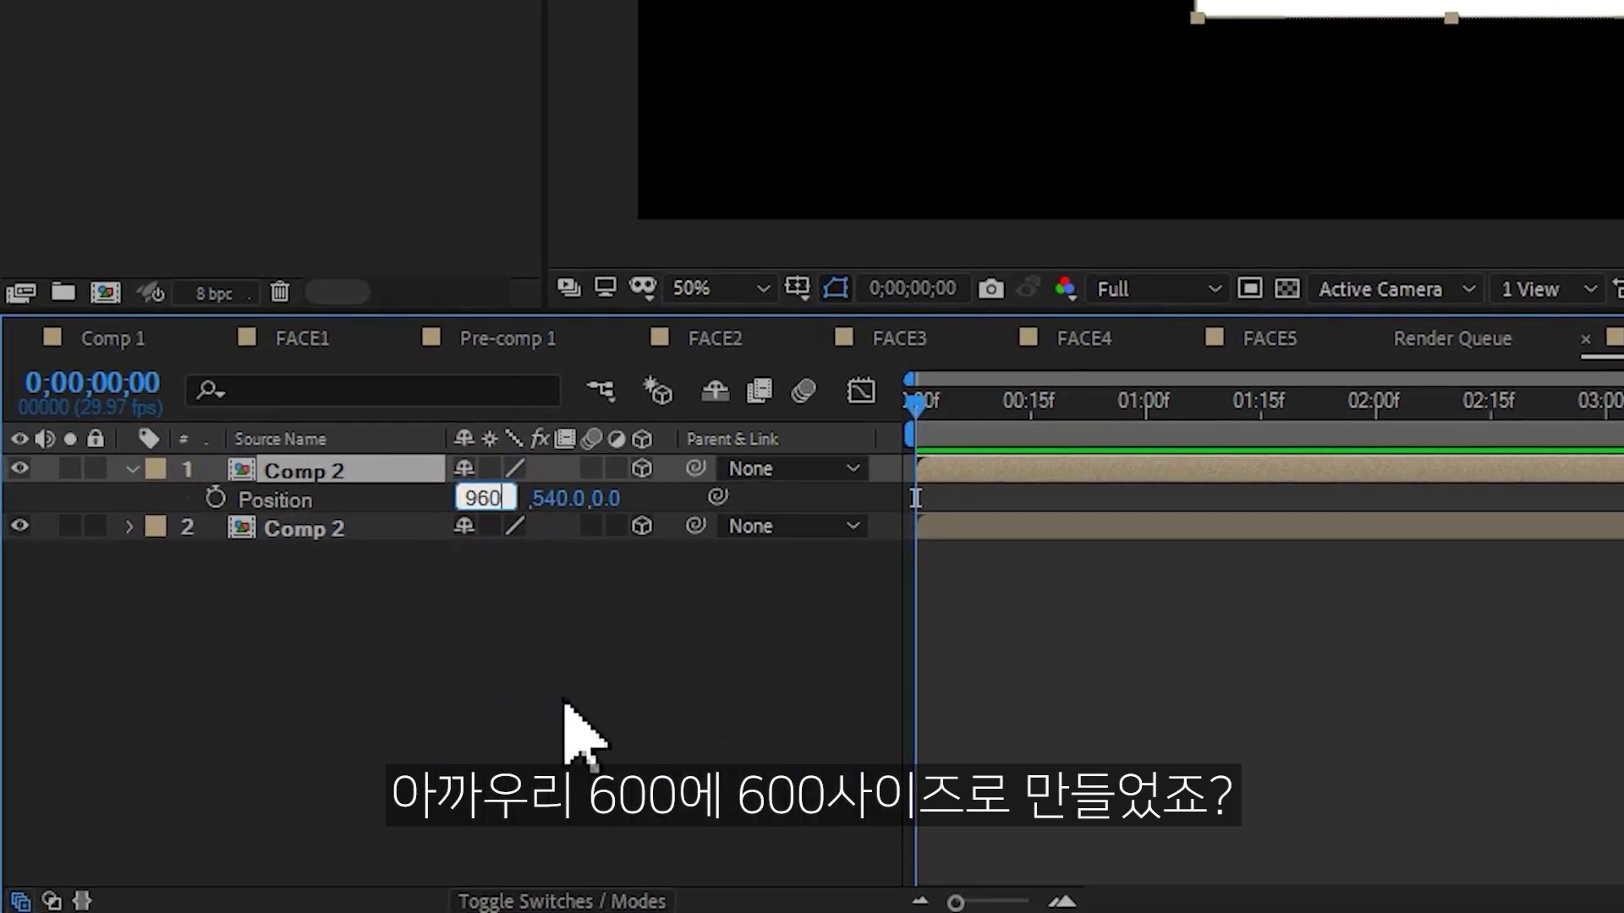
text(+600)
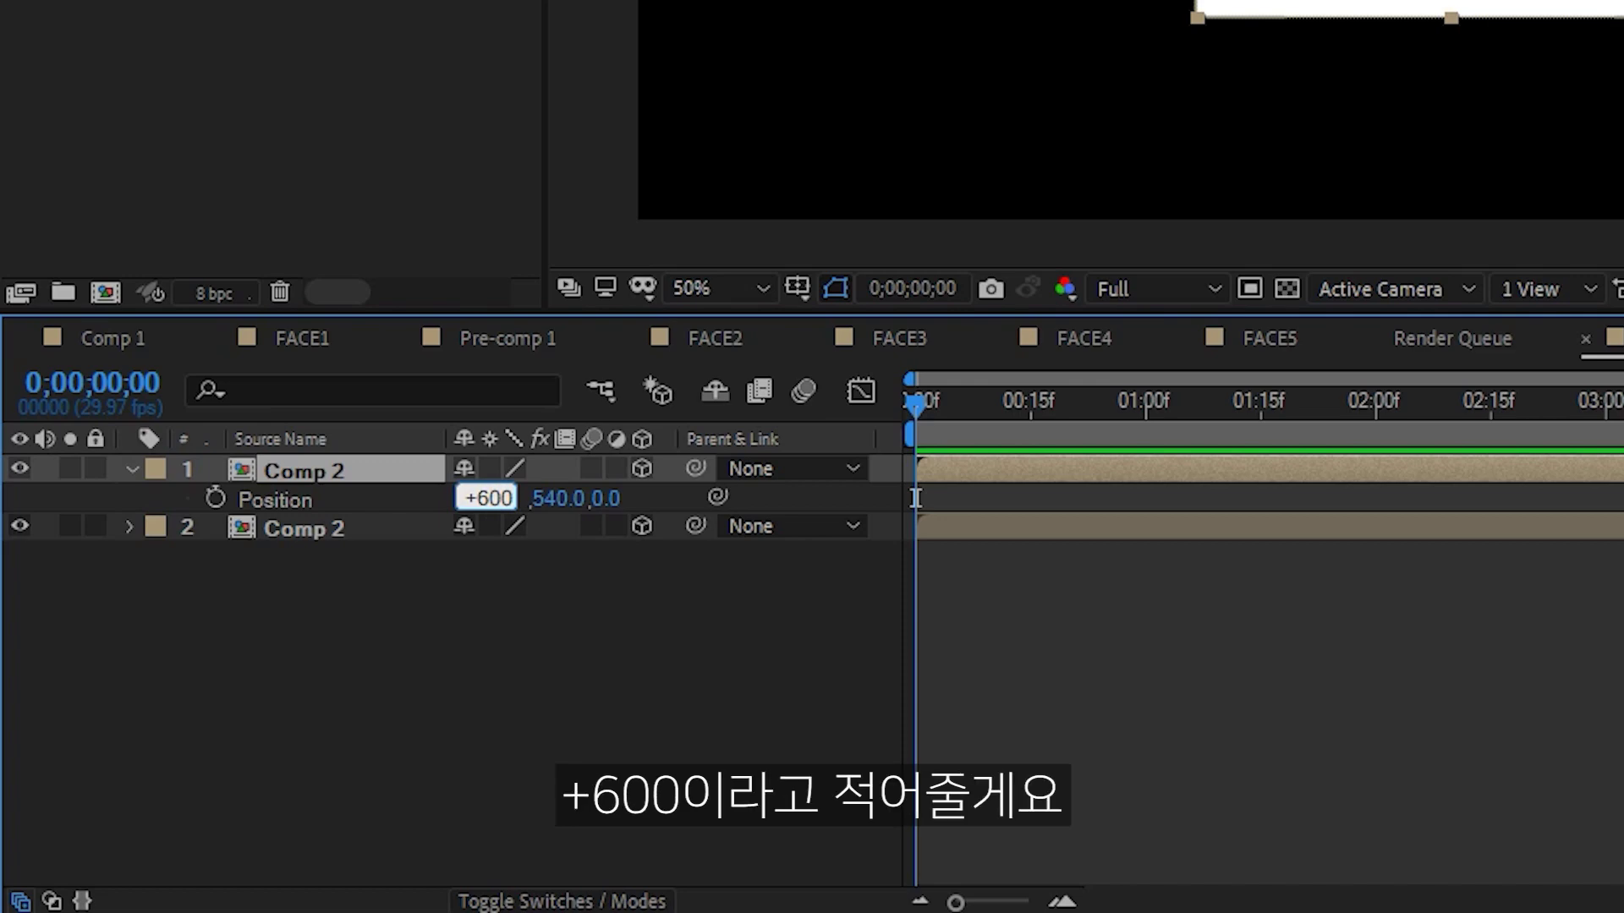
key(Return)
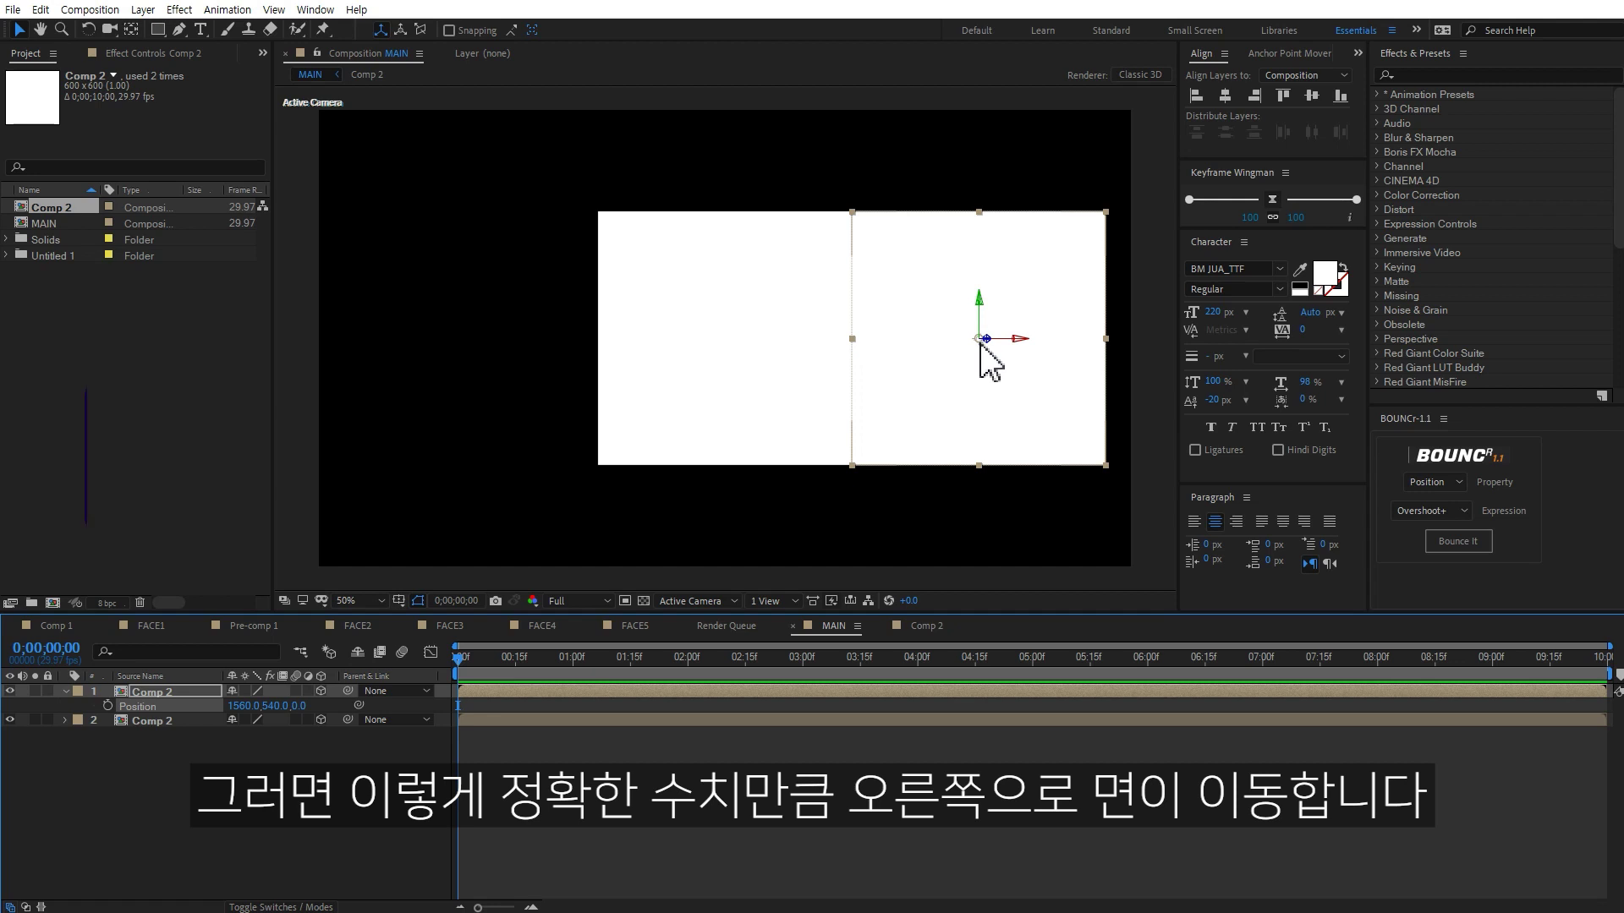
key(y)
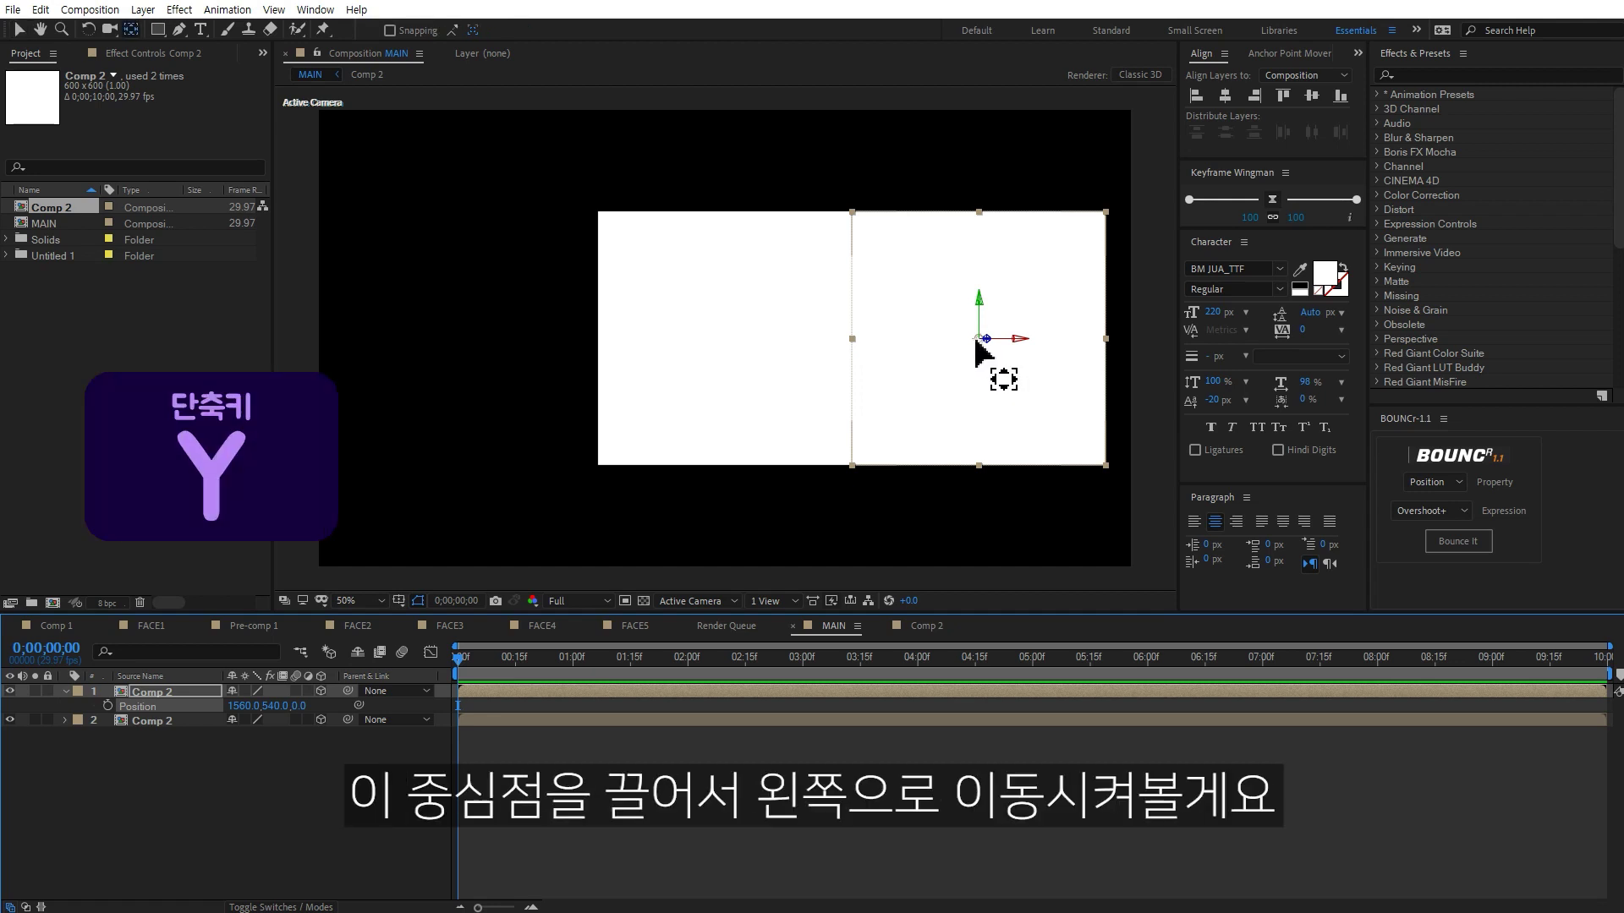
drag(976, 339, 855, 343)
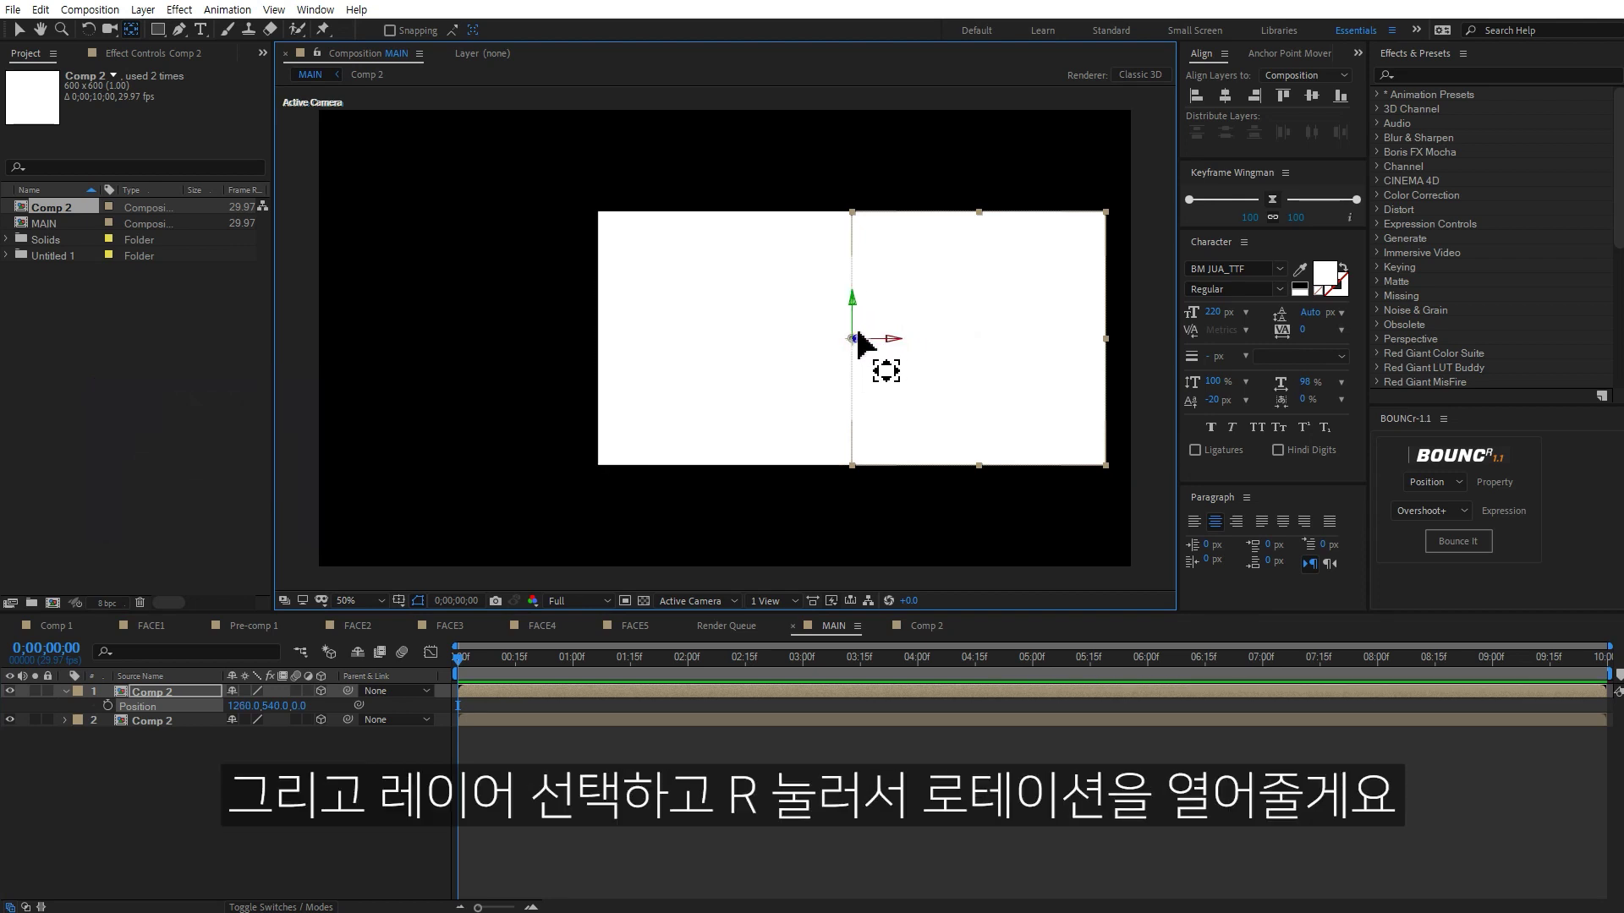
Fold the right face to -90° Y rotation.
click(197, 694)
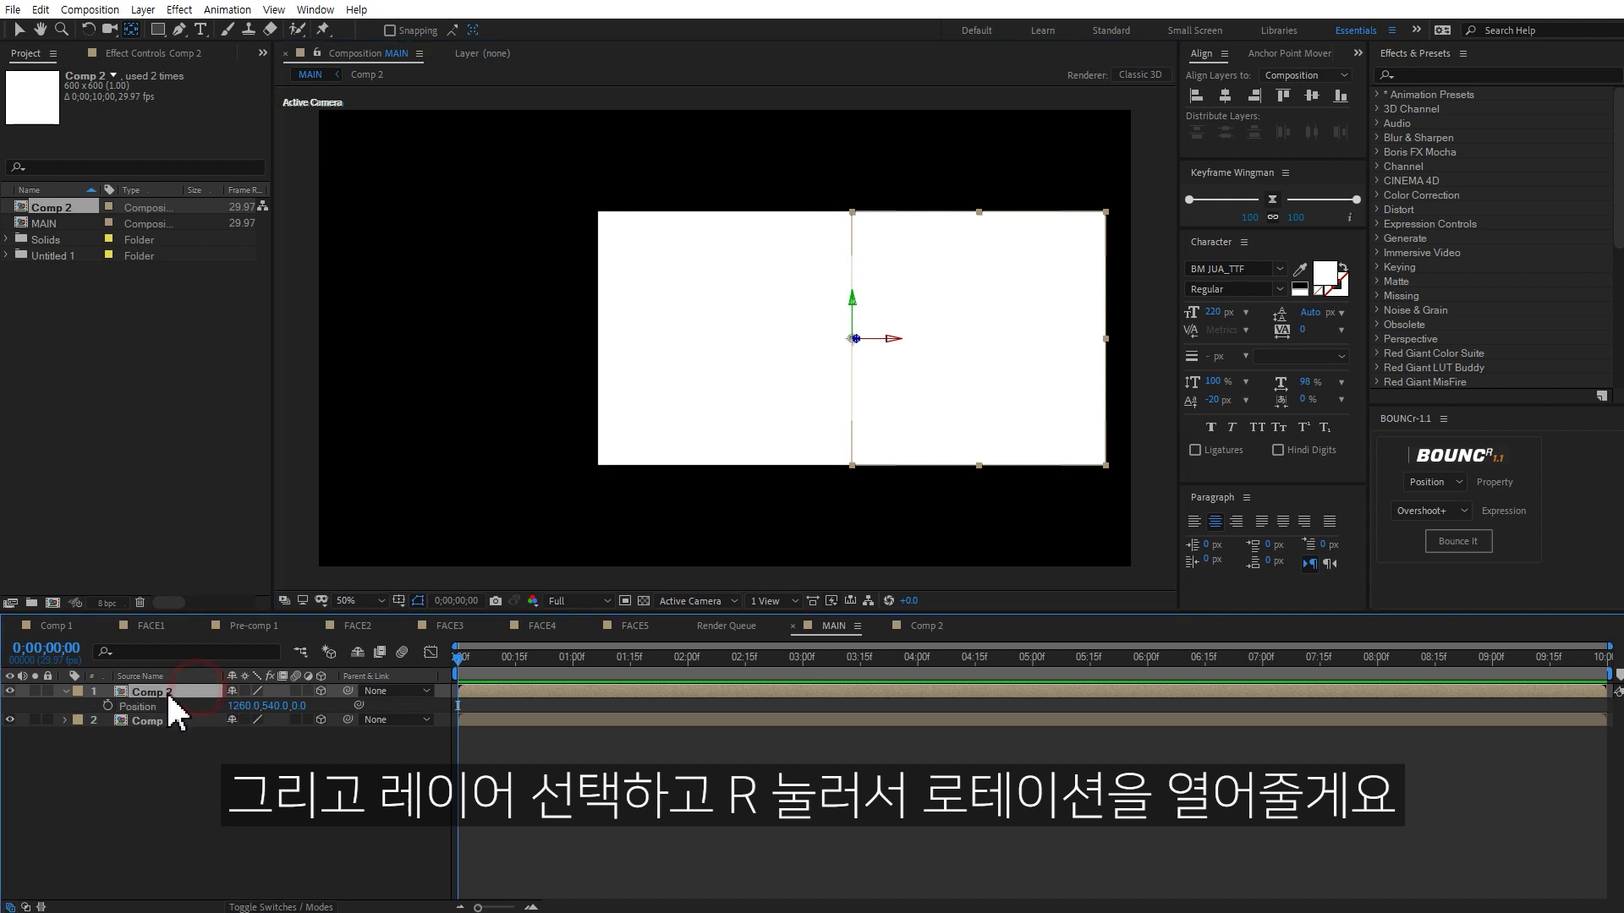
key(r)
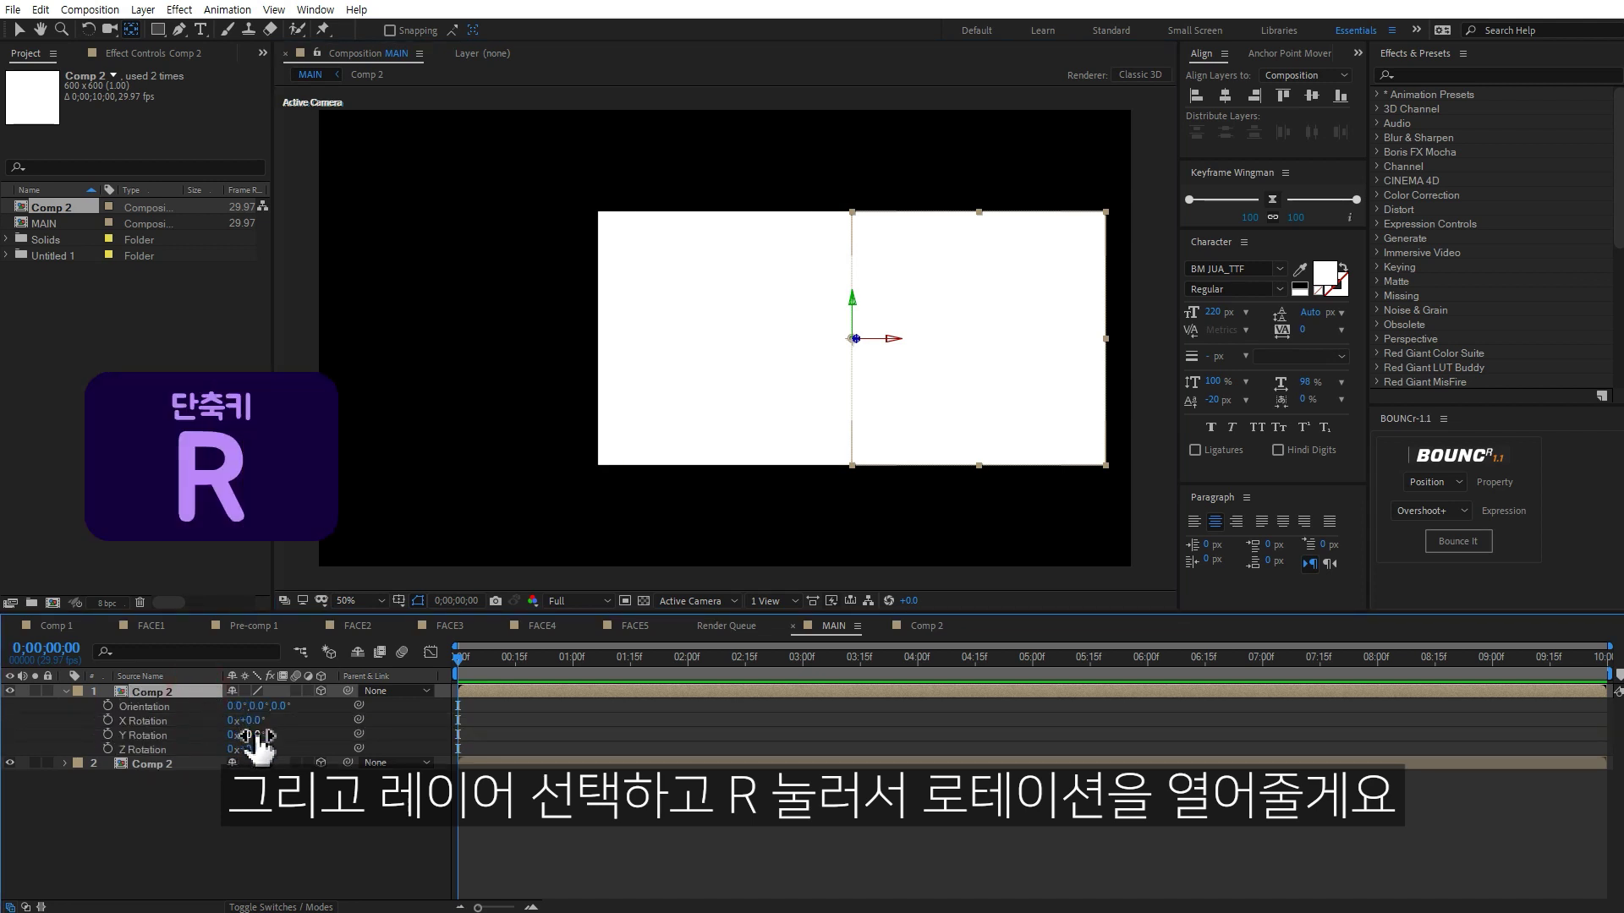
drag(253, 735, 184, 724)
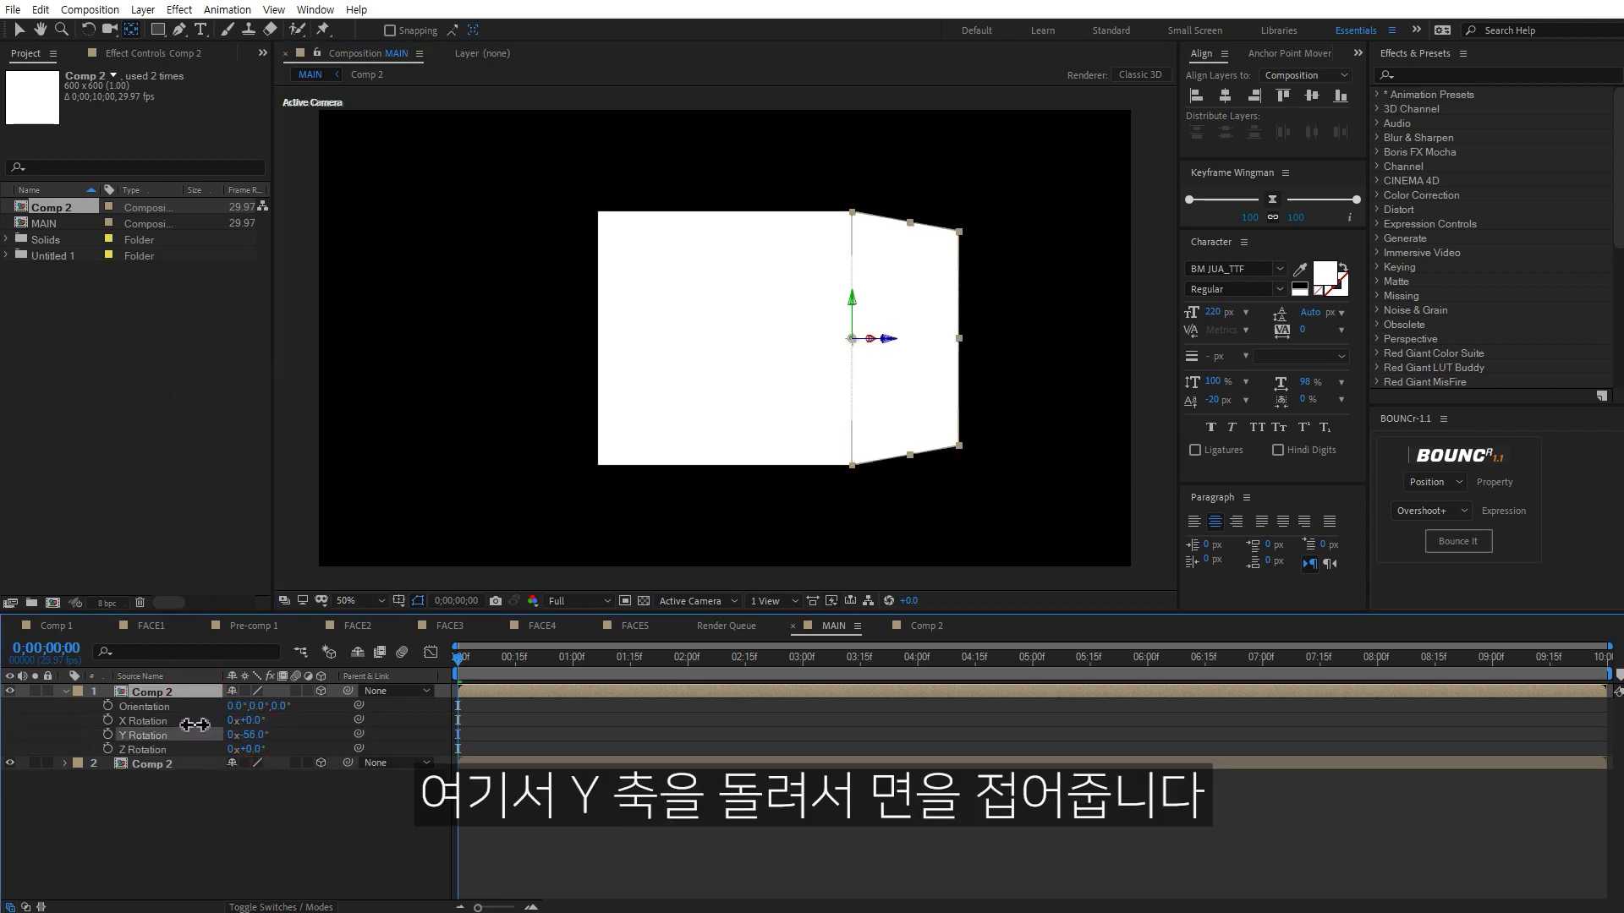
click(253, 734)
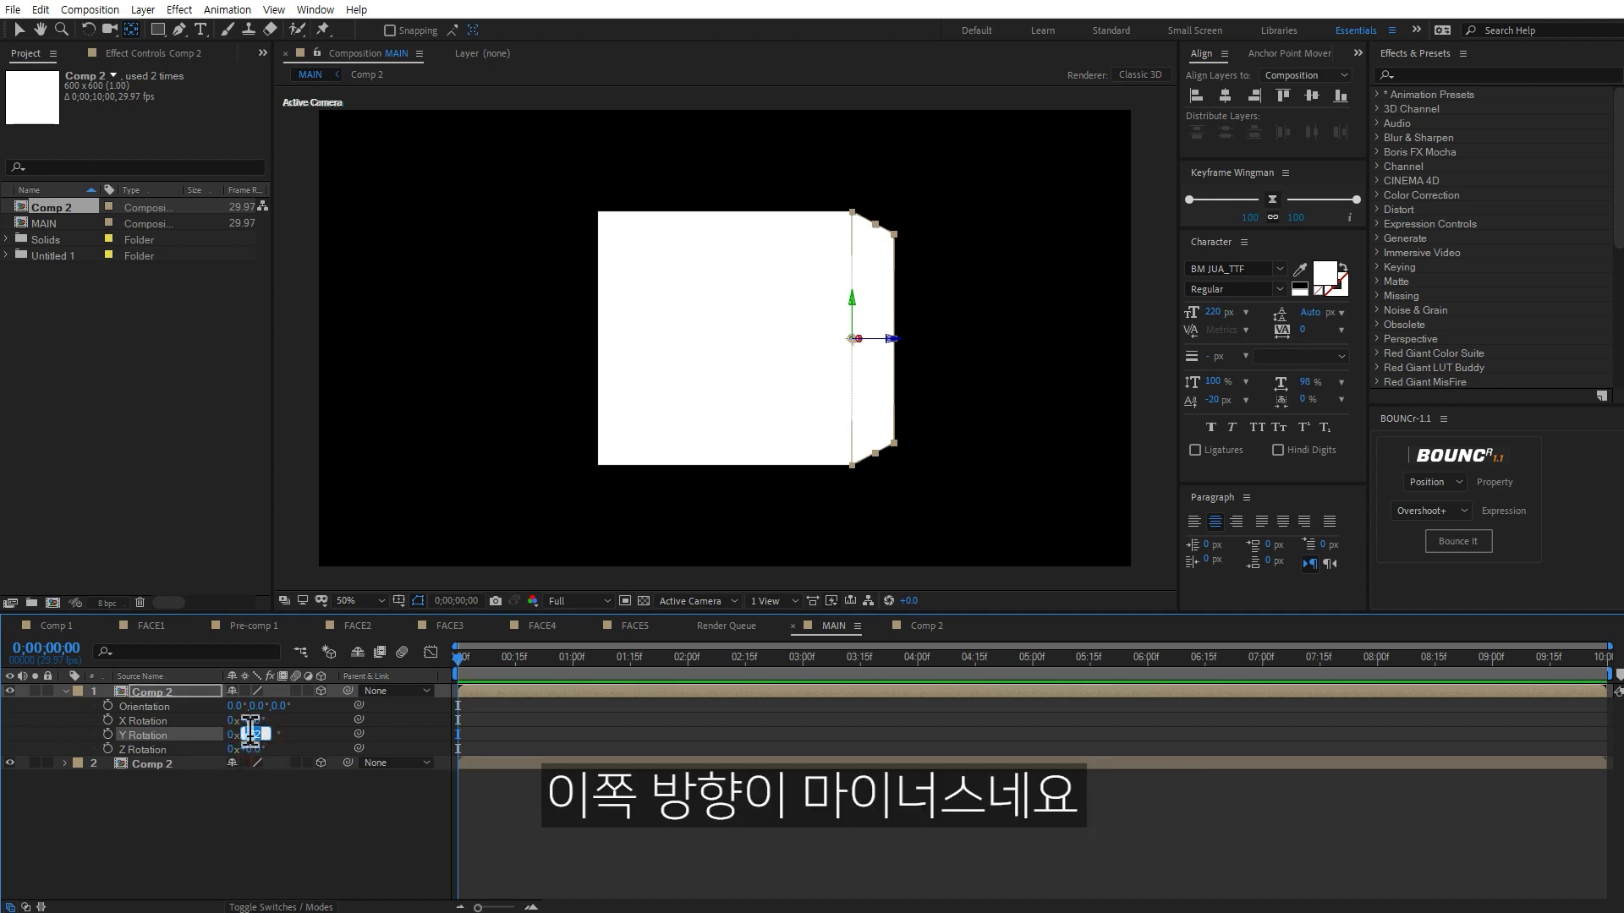
text(-90)
key(Return)
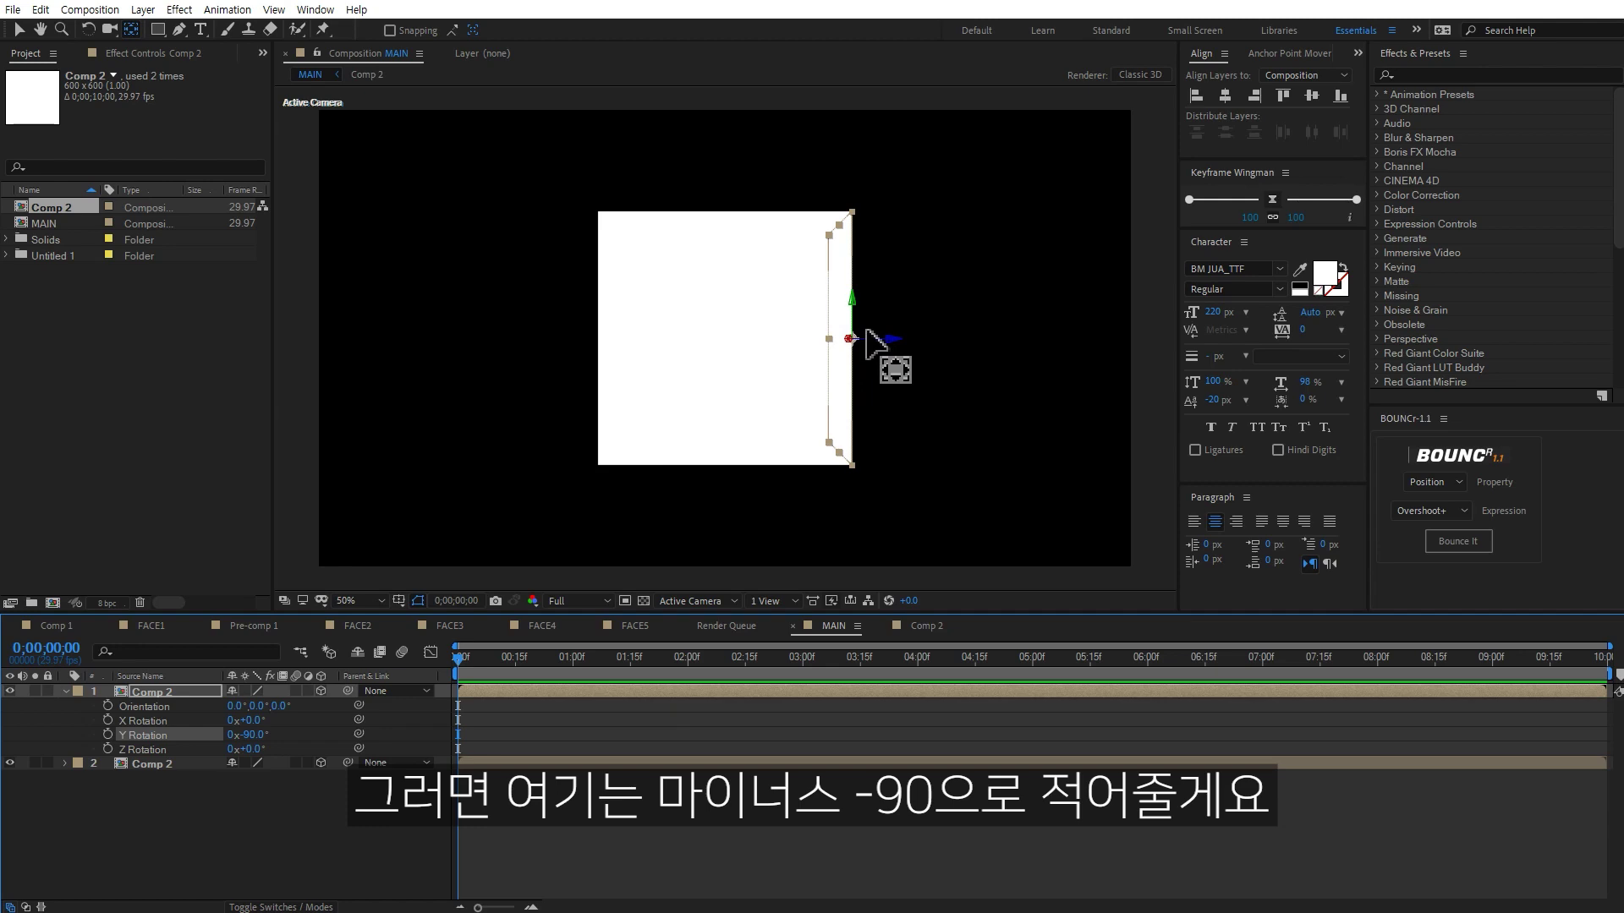
click(156, 763)
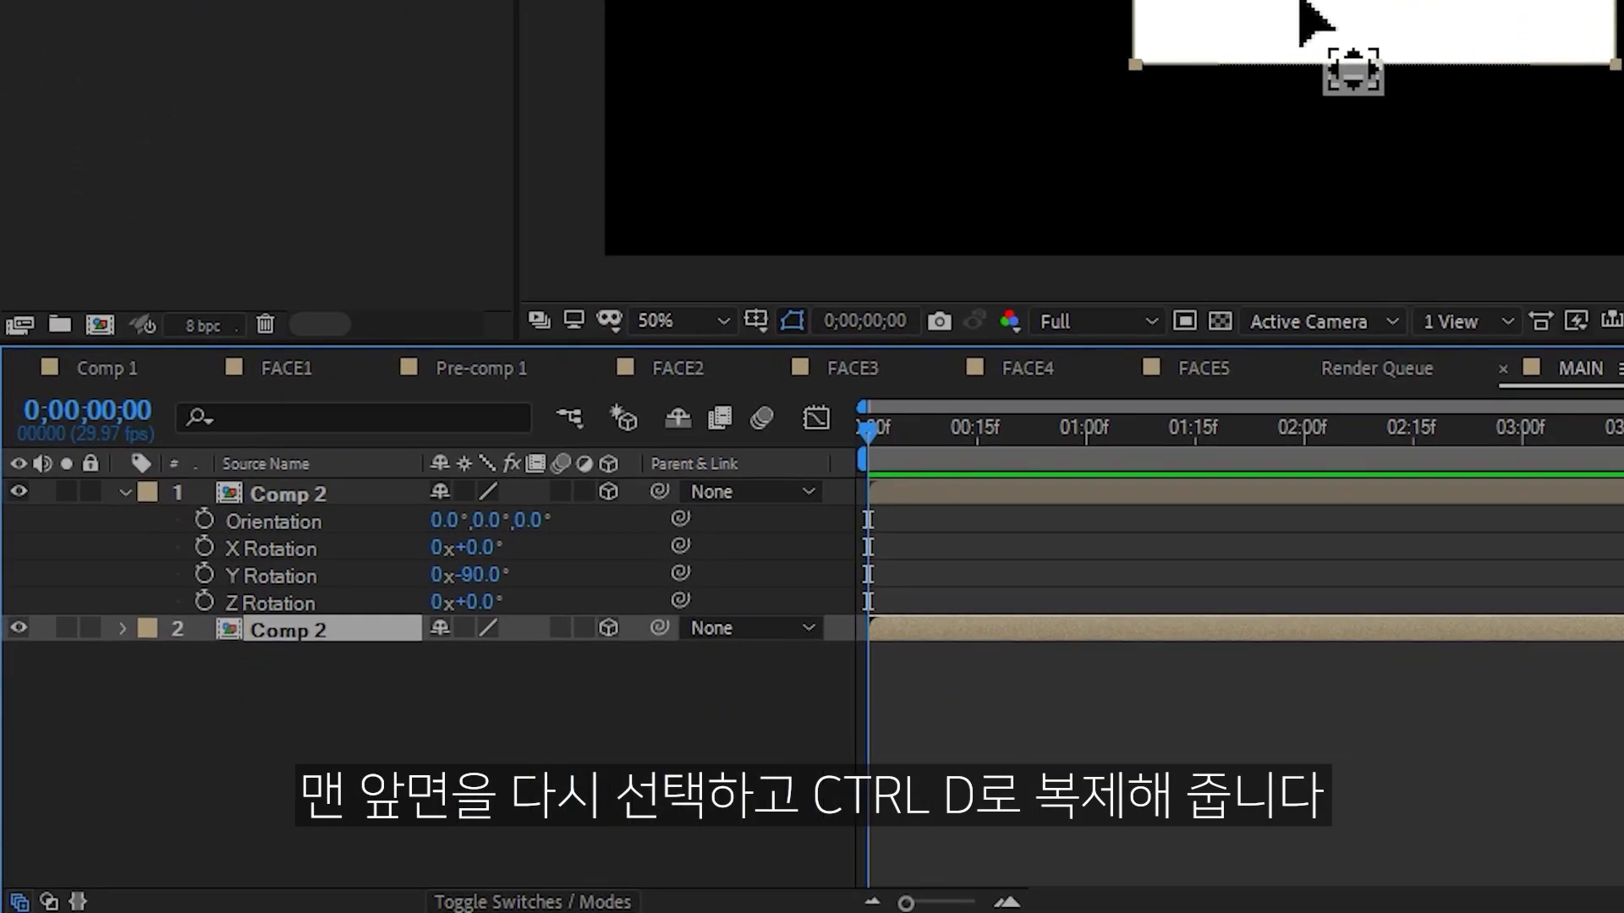
Duplicate the front face, shift it 600 px left, and anchor it at its right edge.
key(ctrl+d)
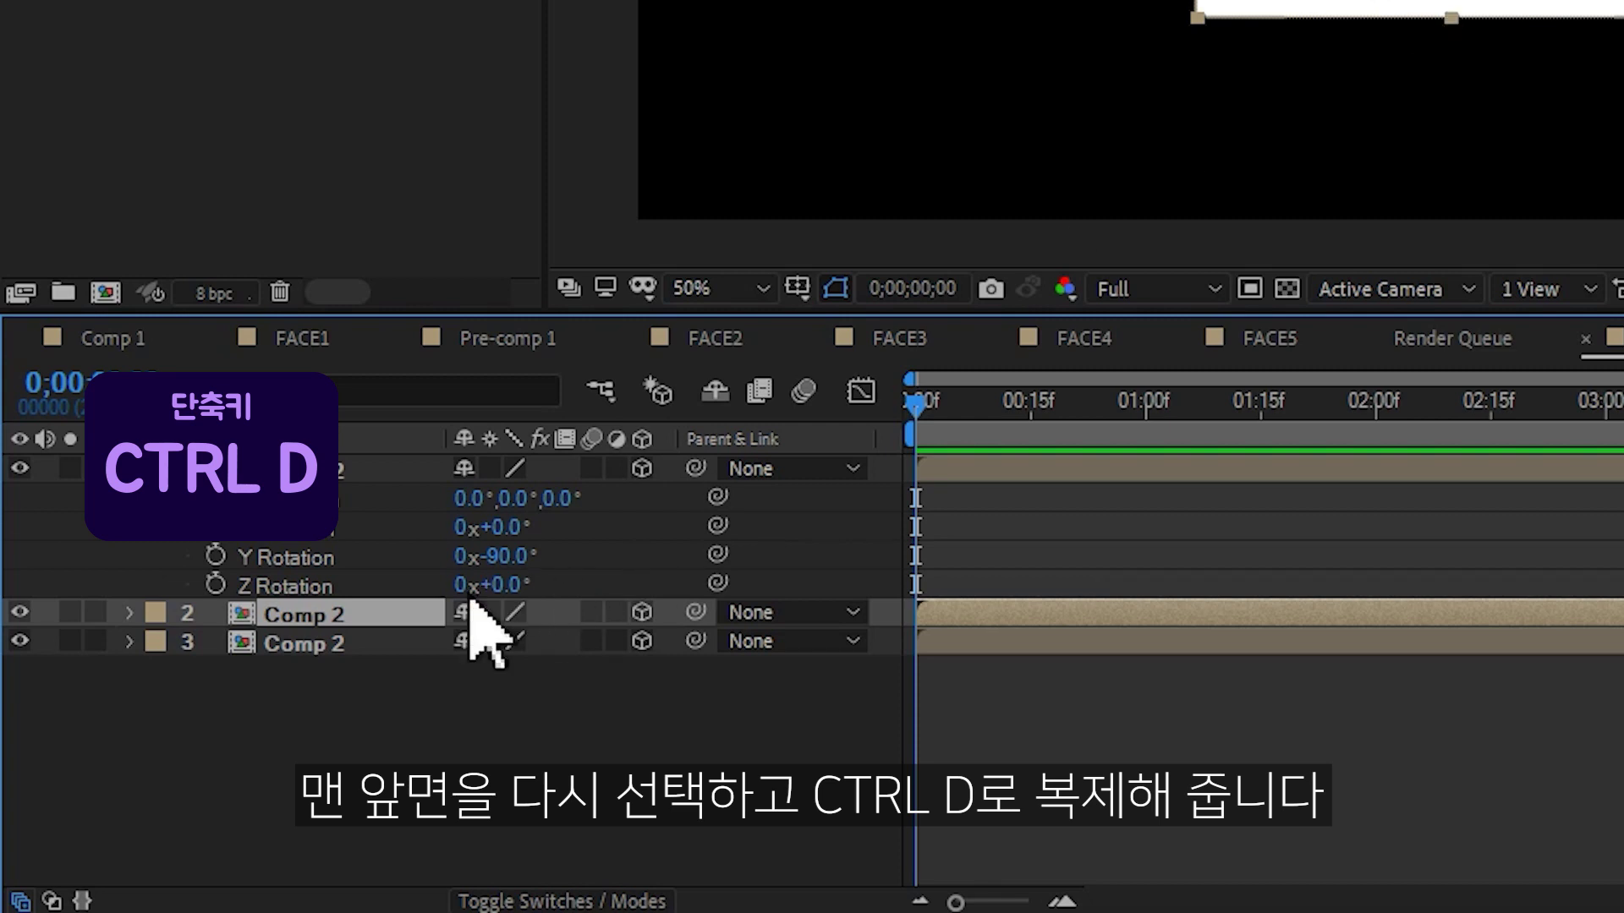
key(p)
click(482, 642)
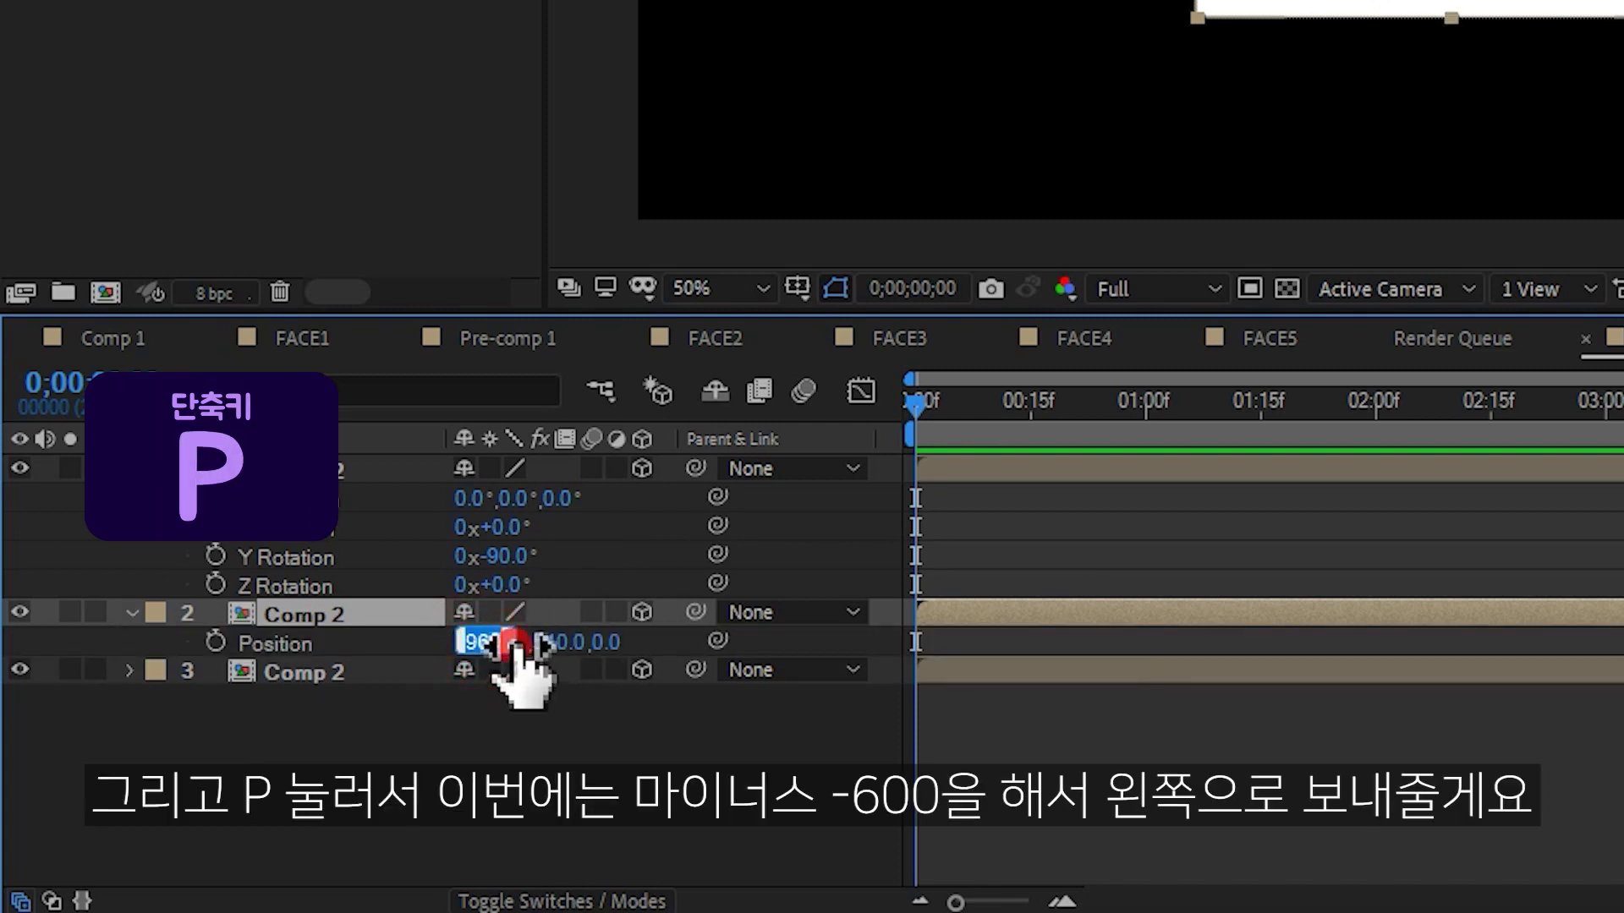
text(-600)
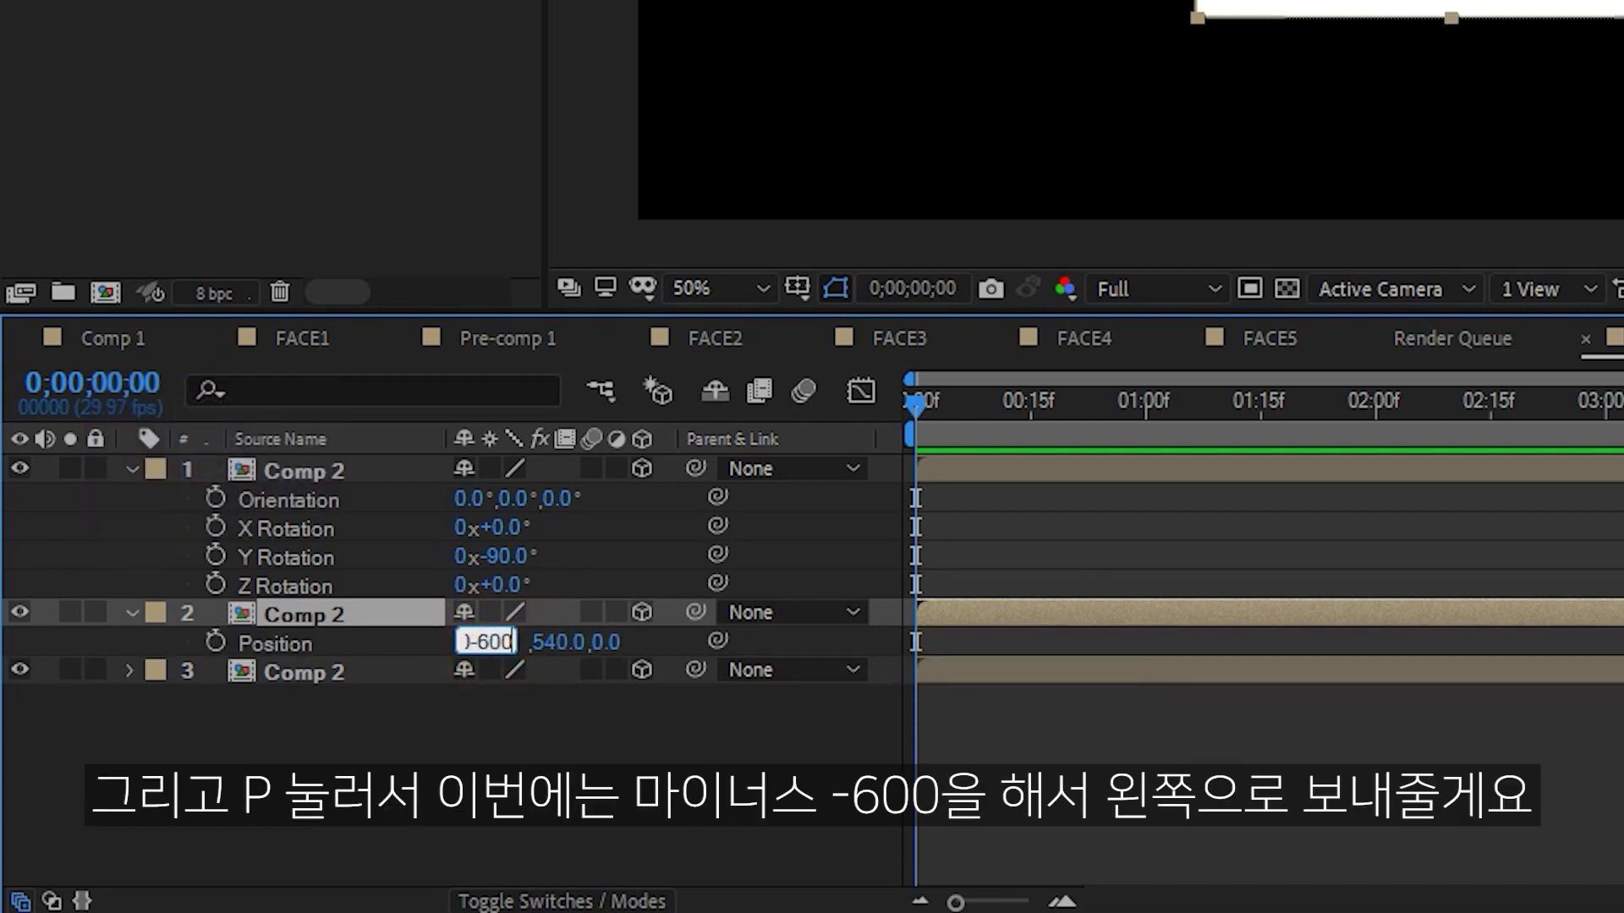
key(Return)
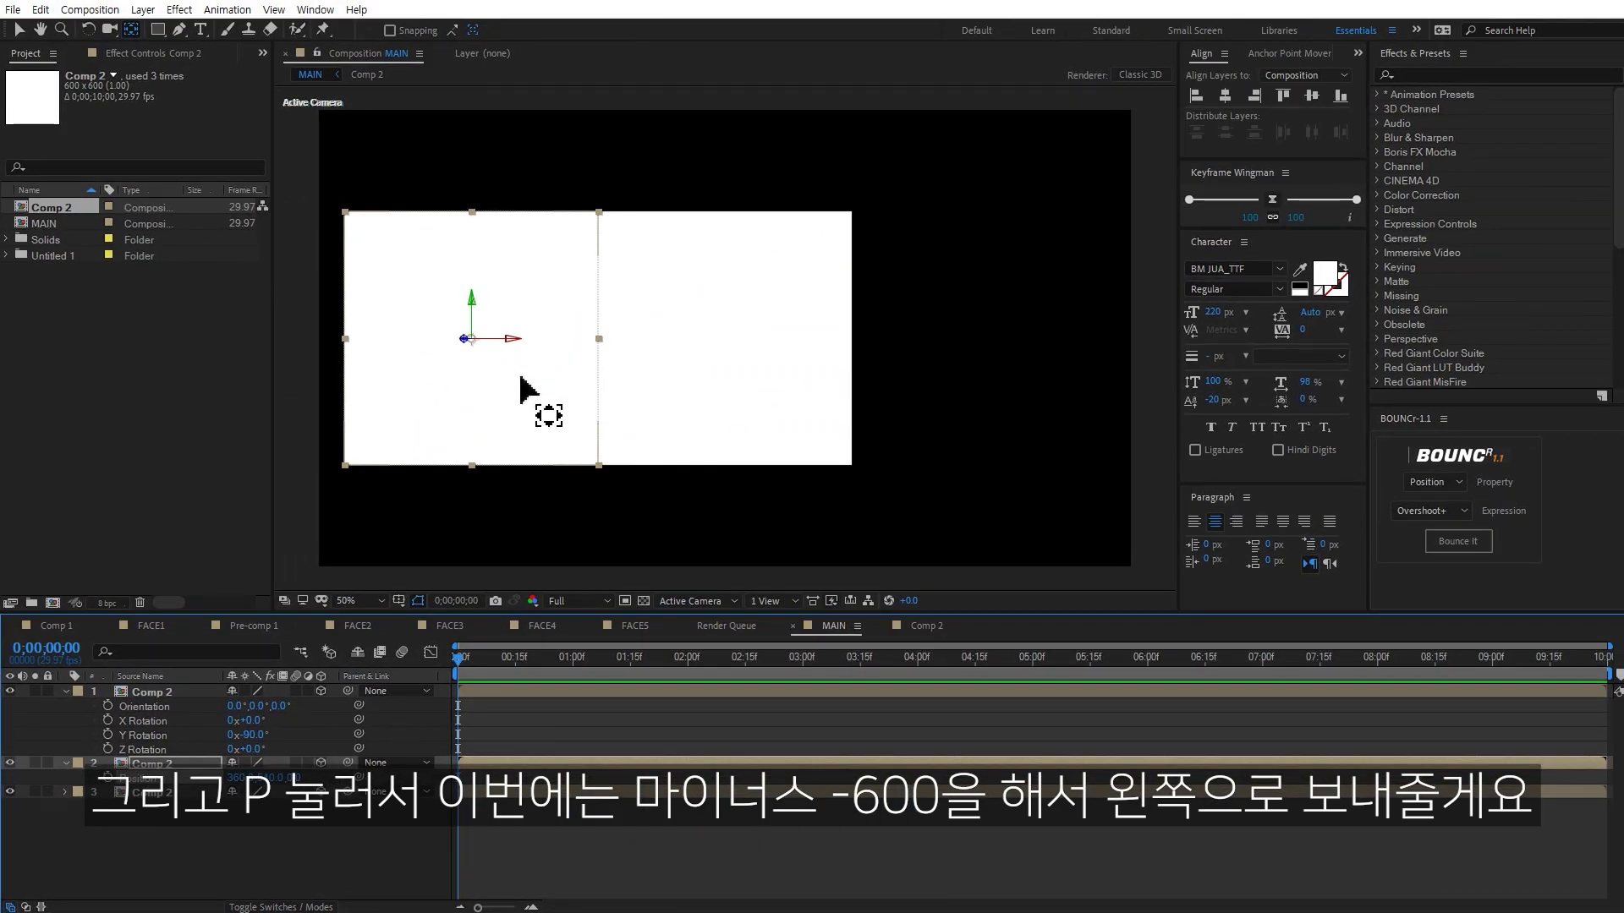
drag(465, 338, 602, 346)
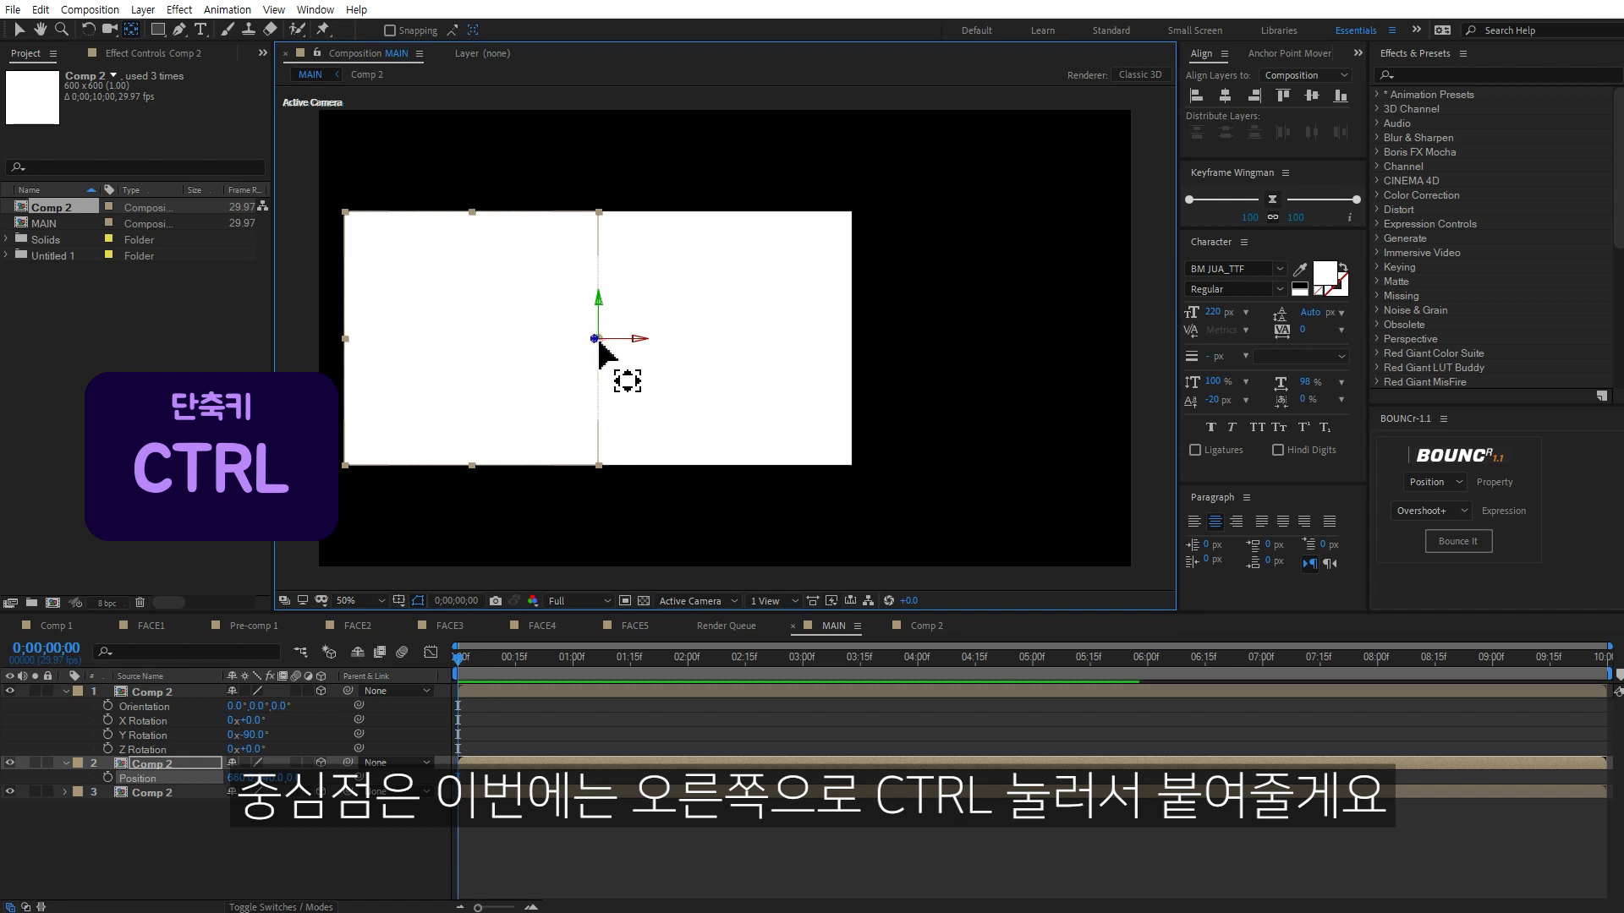
Turn the left face to 90° Y rotation.
key(r)
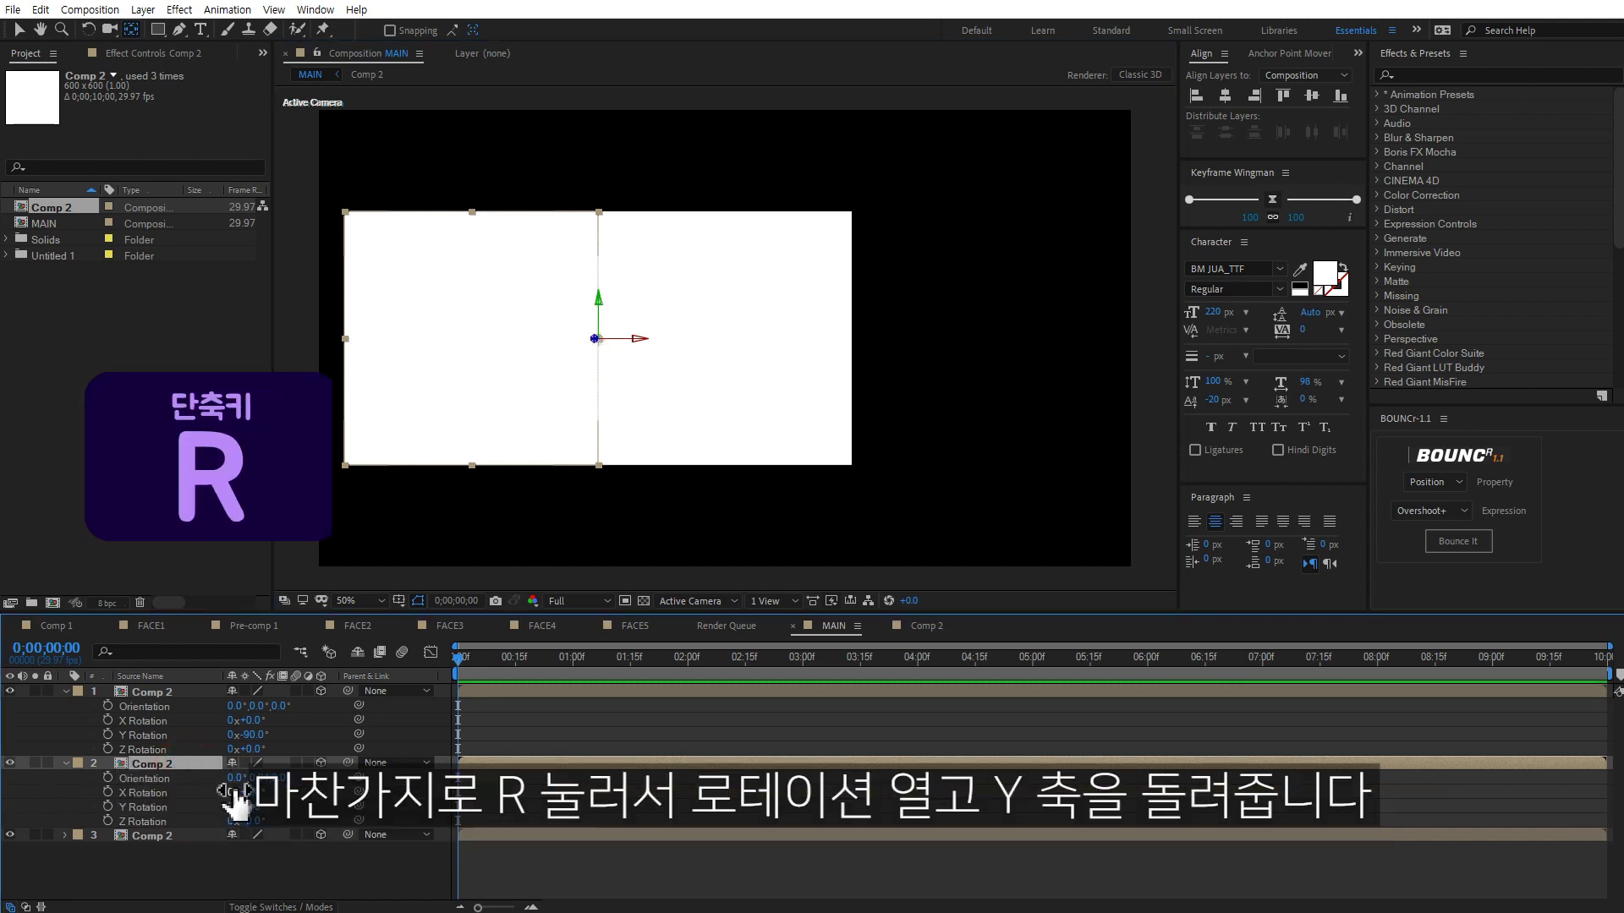
drag(246, 806, 241, 810)
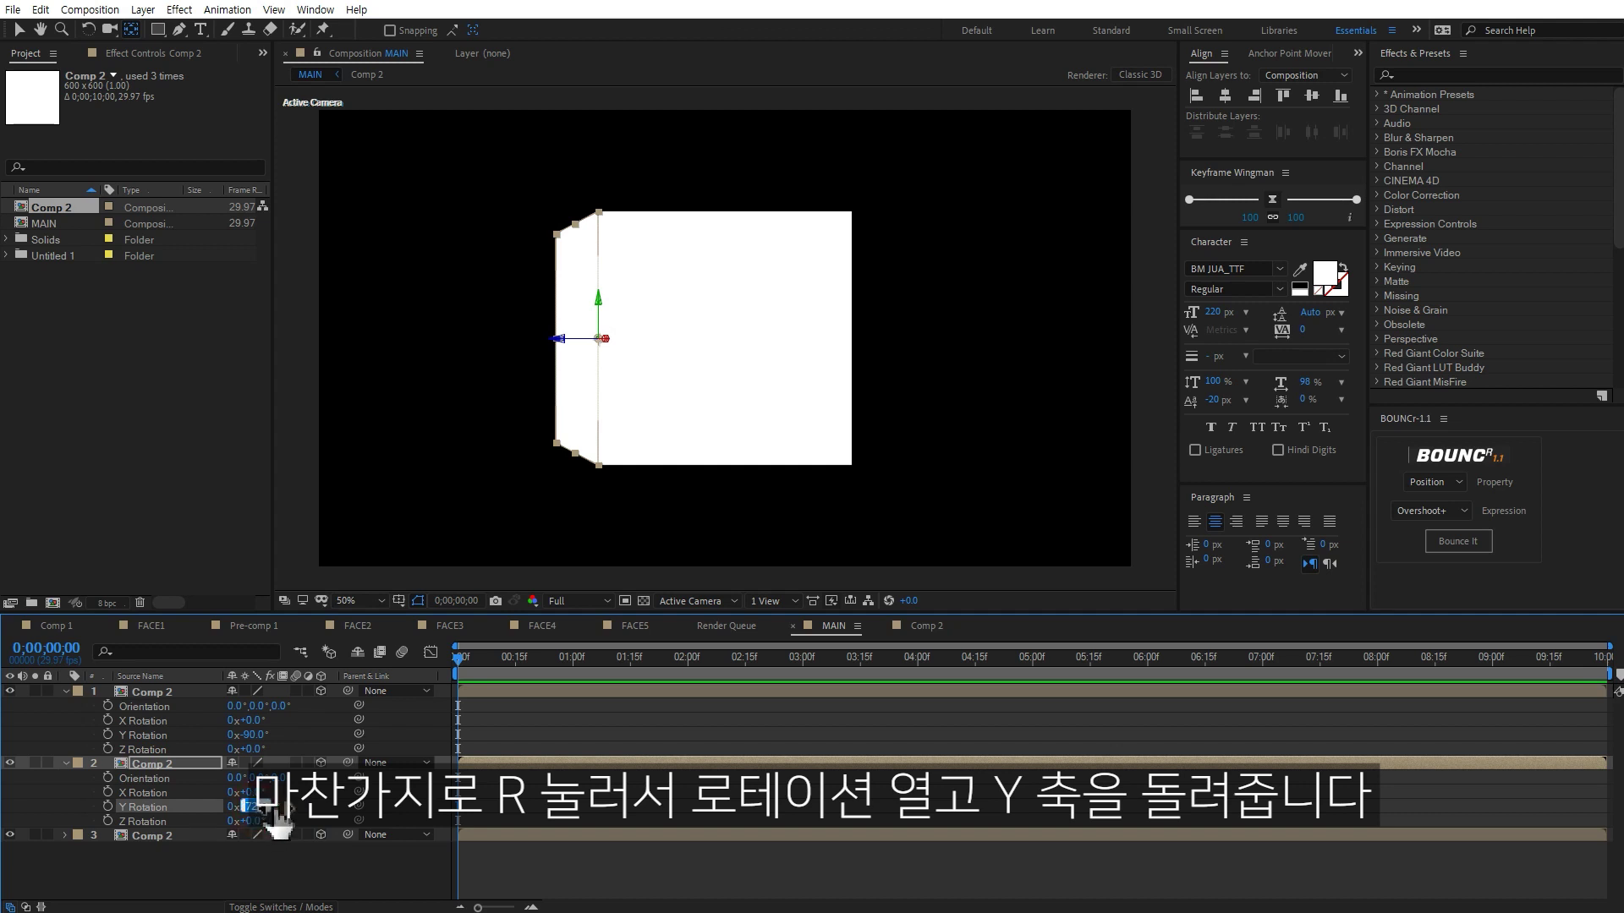
text(90)
key(Return)
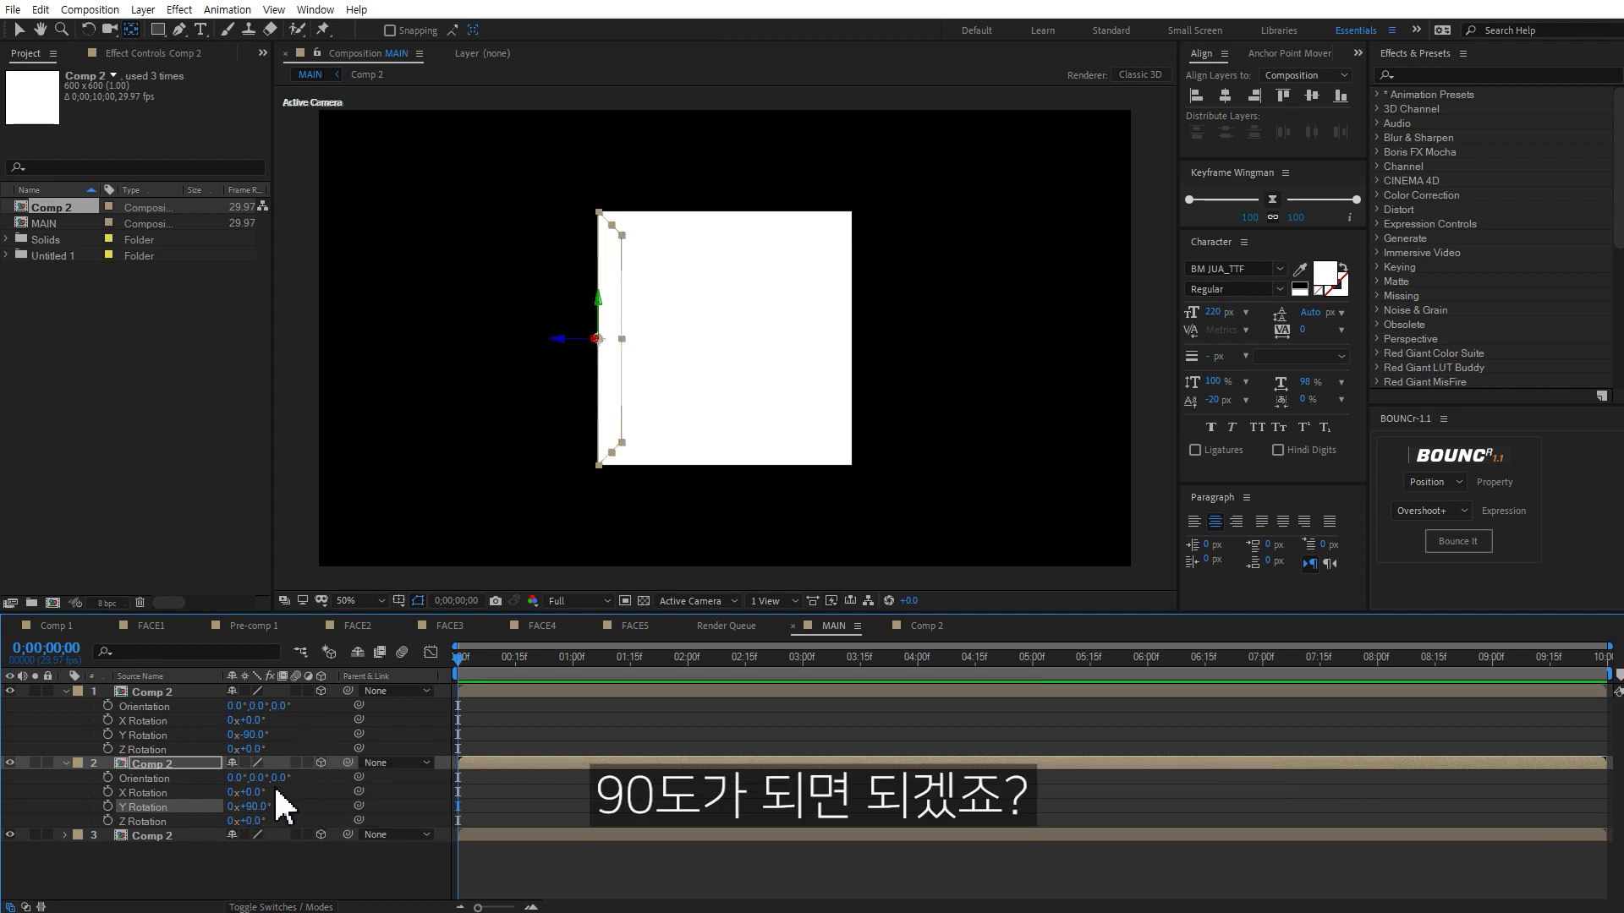
click(181, 835)
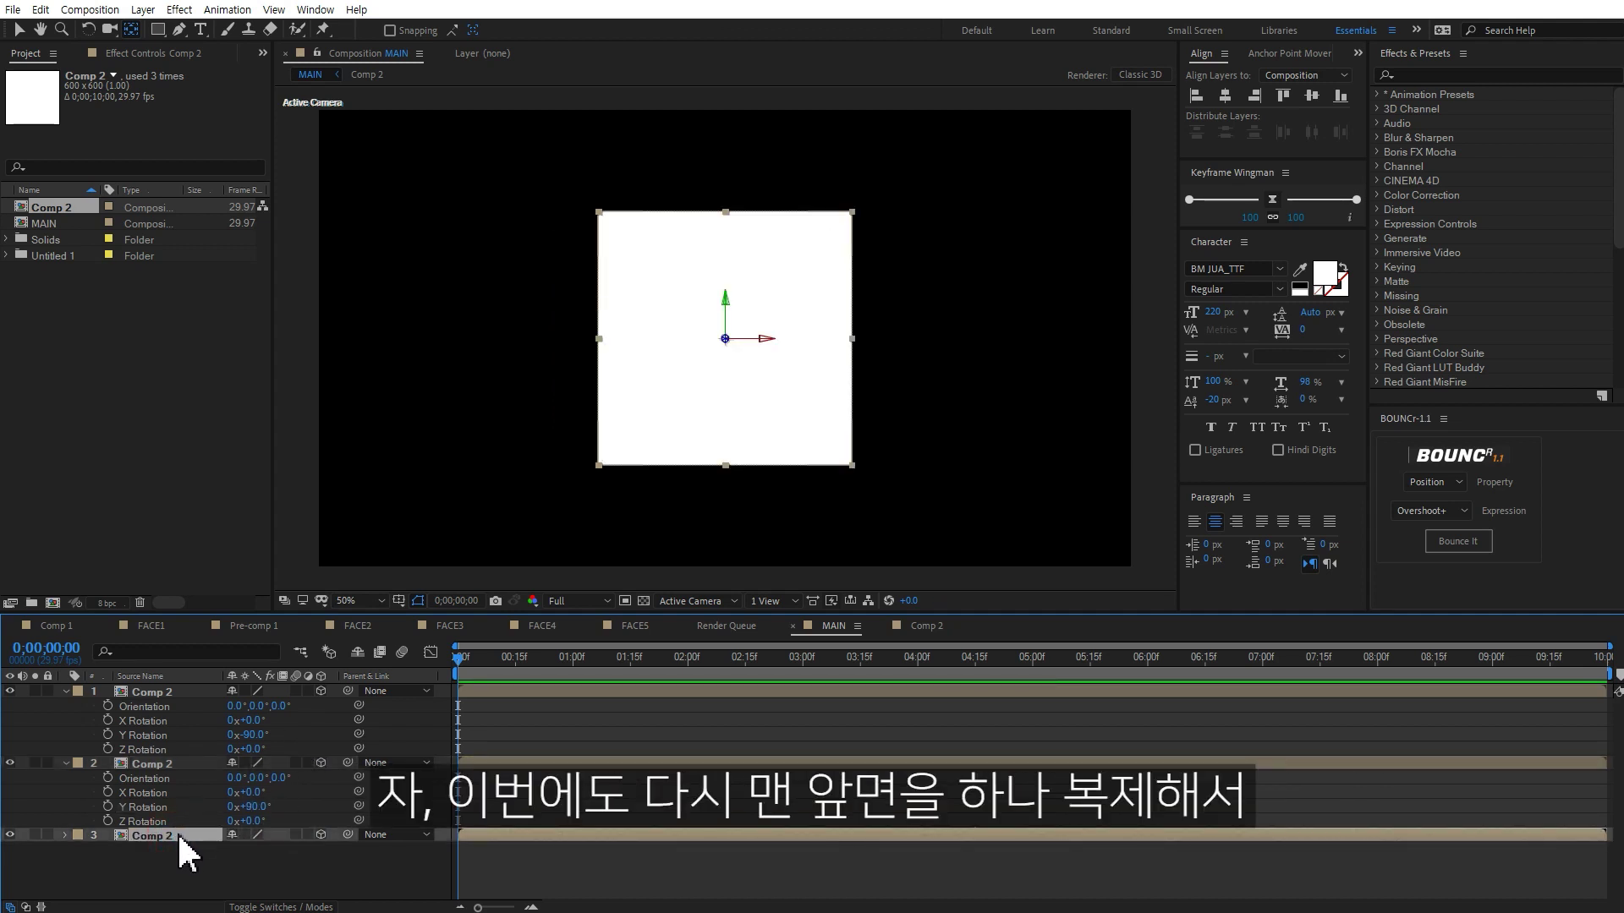
Duplicate the front face, raise it 600 px, and anchor it at its bottom edge.
key(ctrl+d)
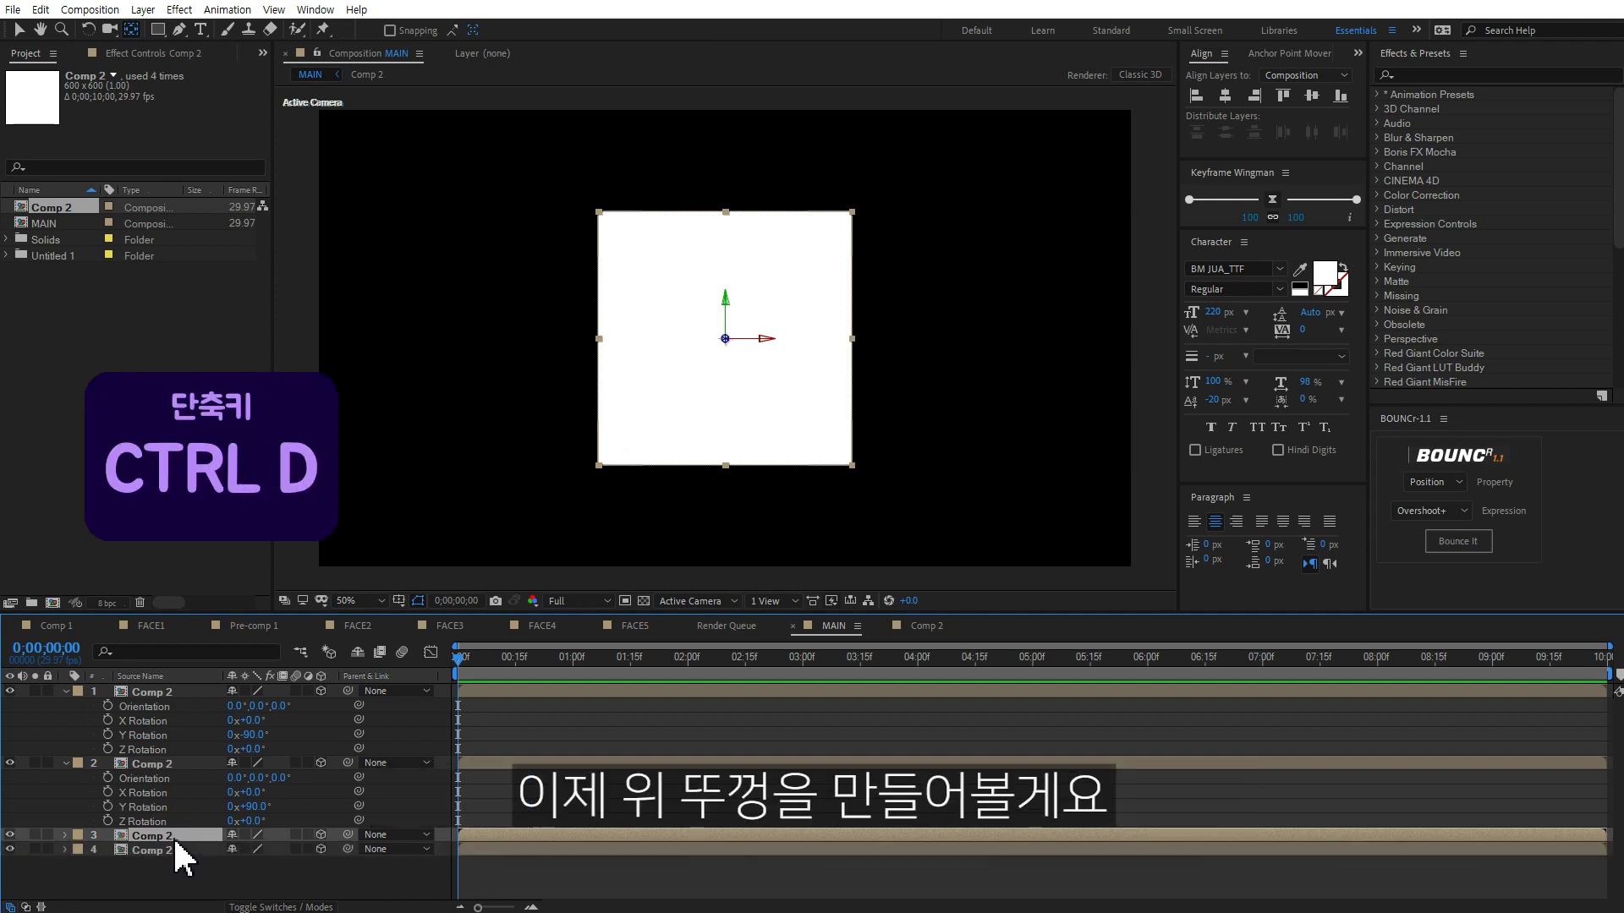
key(p)
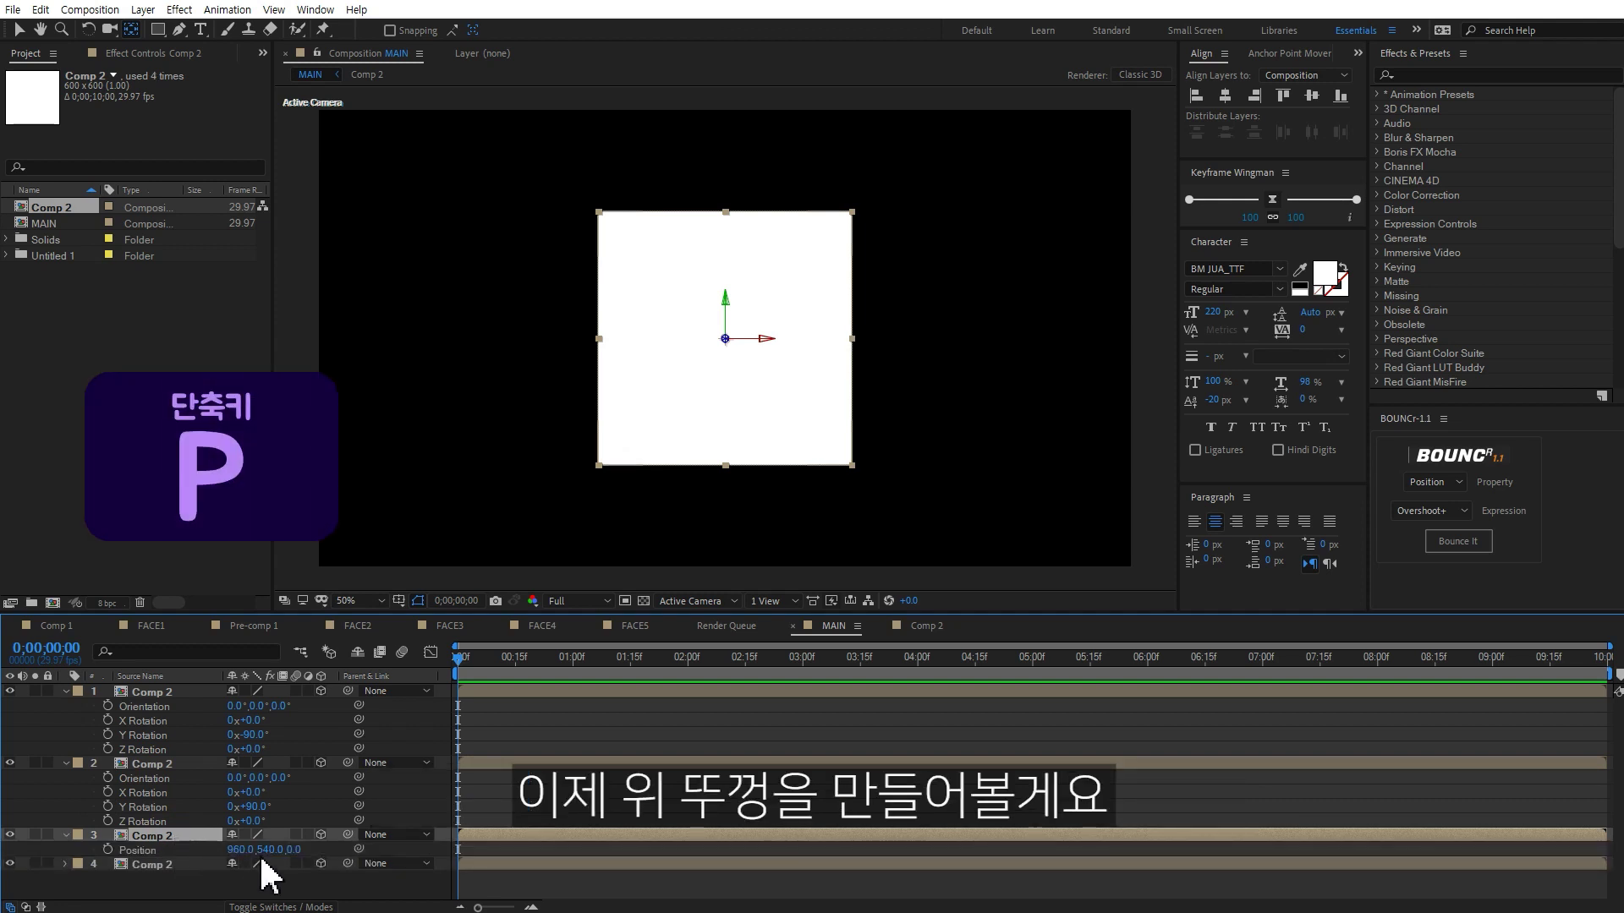
click(277, 849)
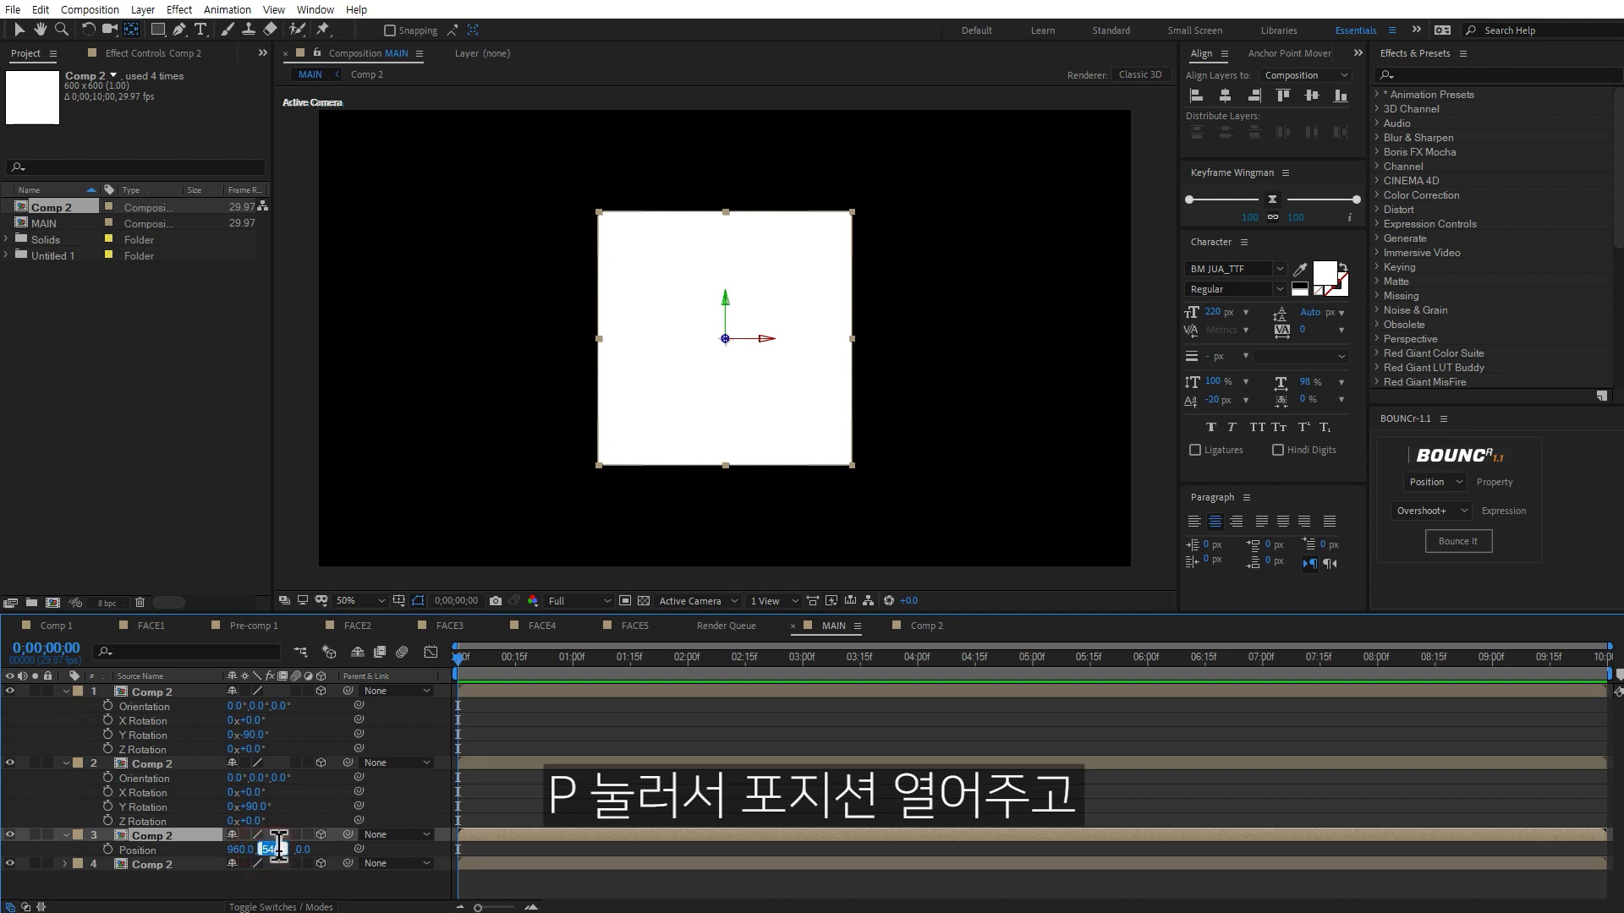
click(278, 849)
text(-60)
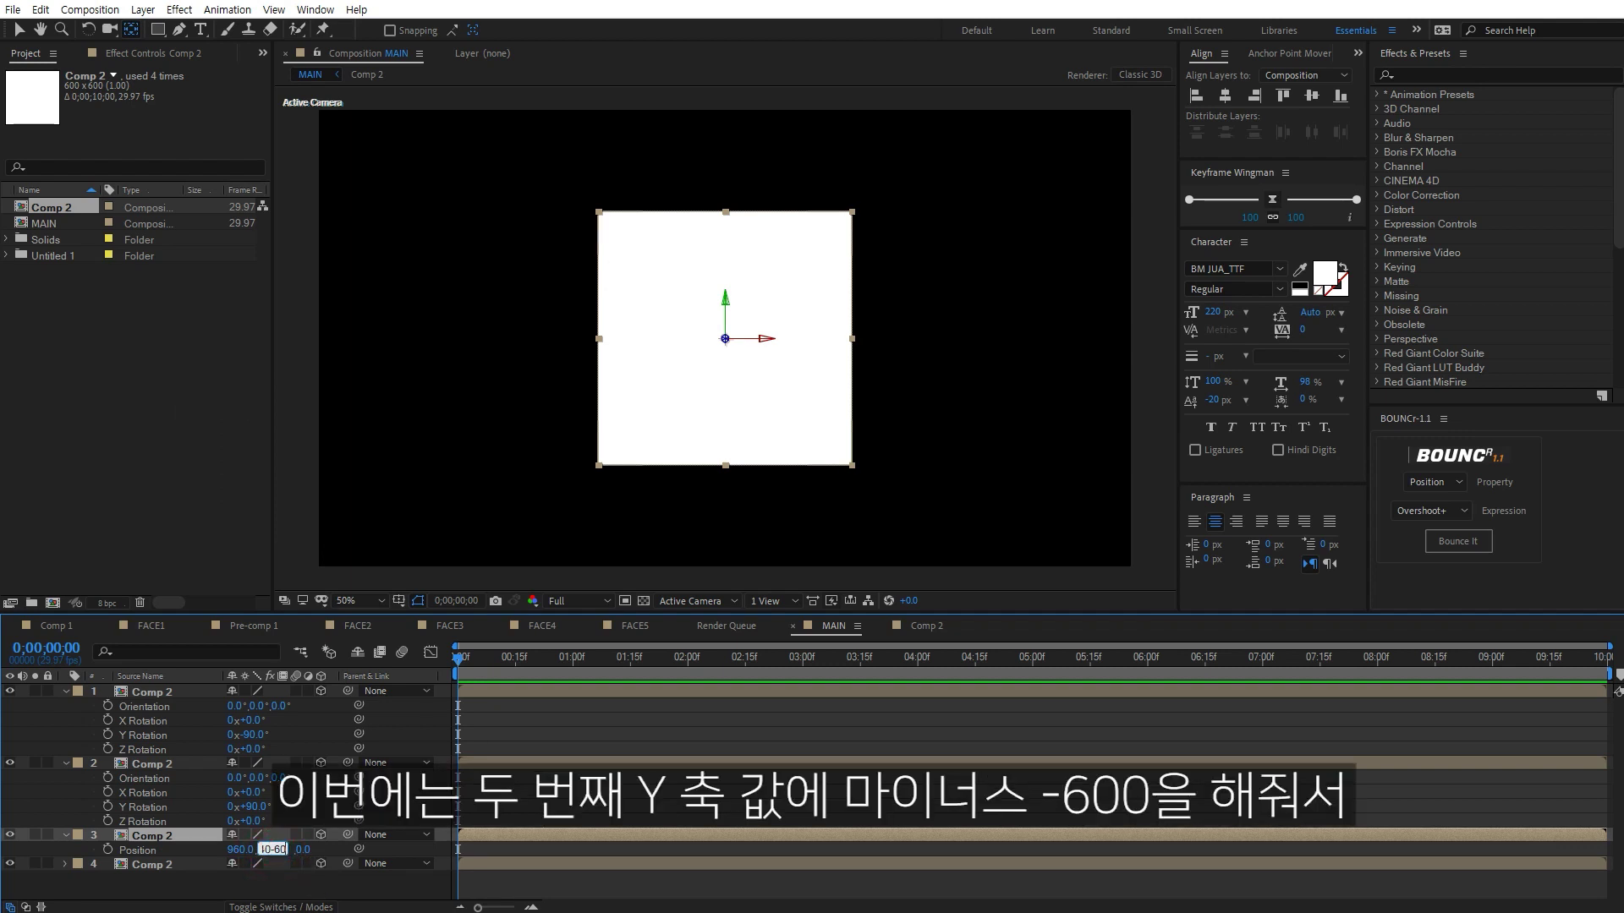
key(Return)
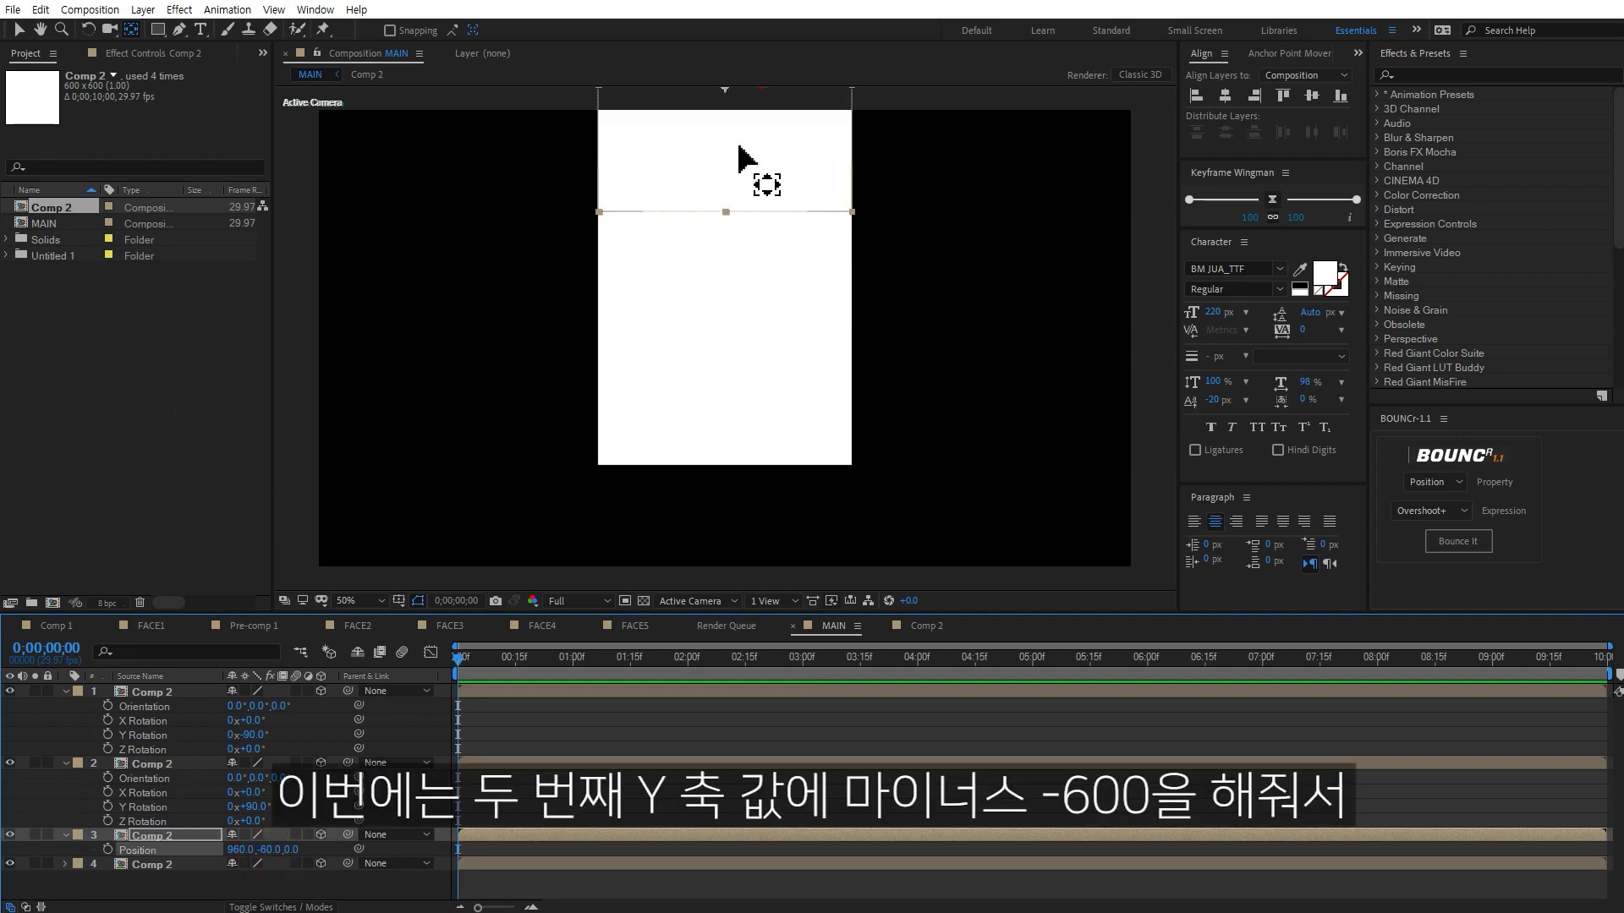
drag(725, 91, 729, 243)
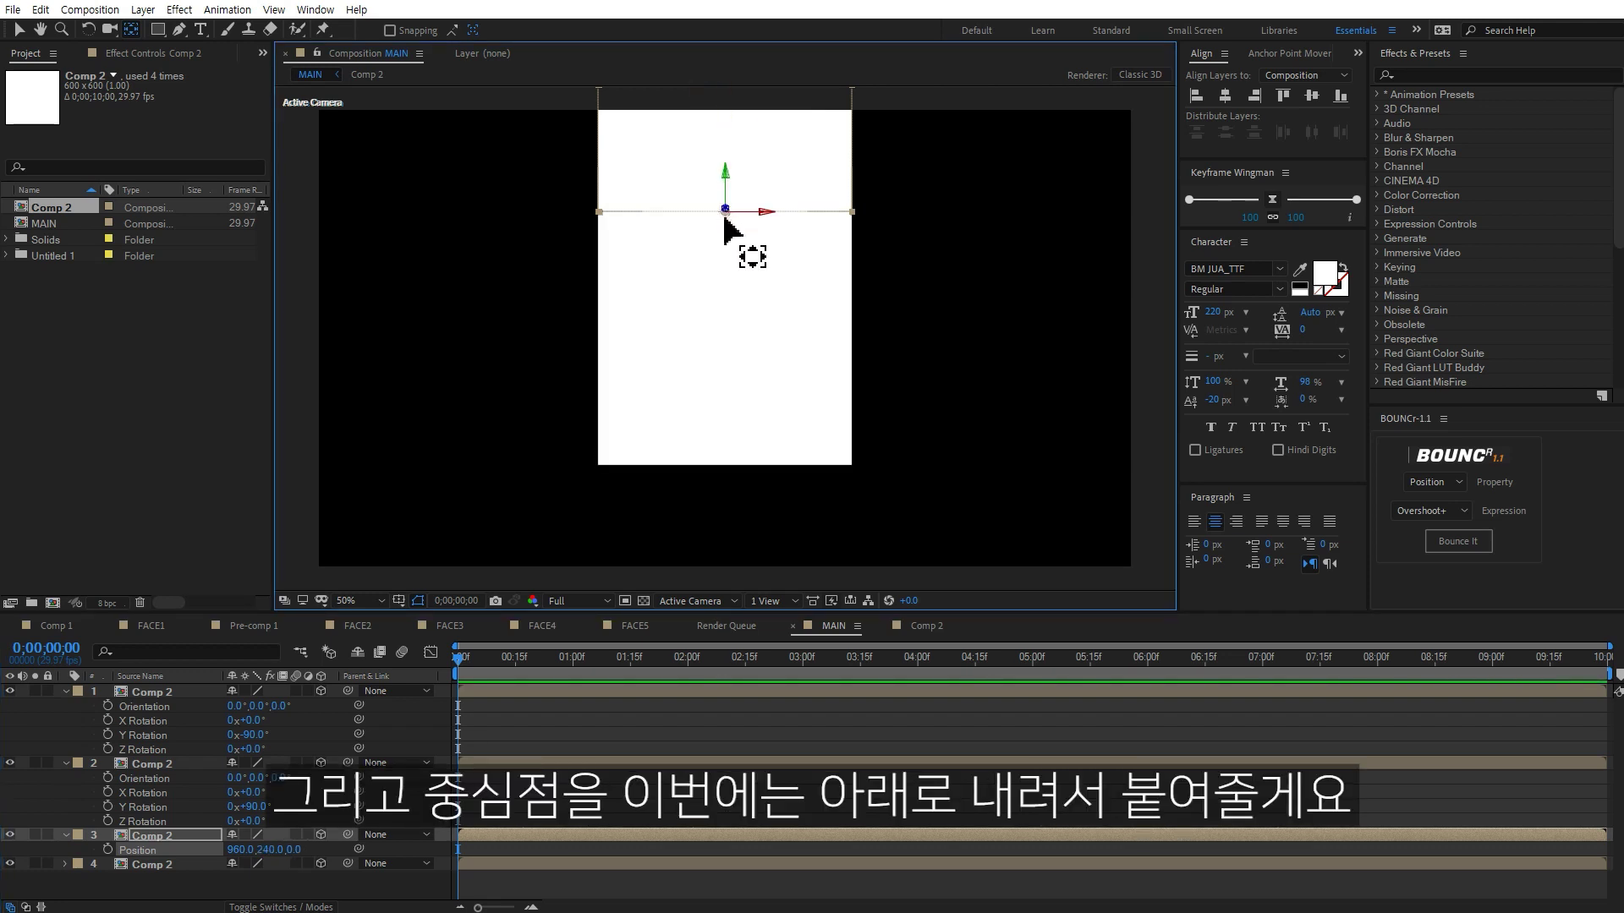
Tilt the top lid to -90° X rotation.
click(182, 830)
key(r)
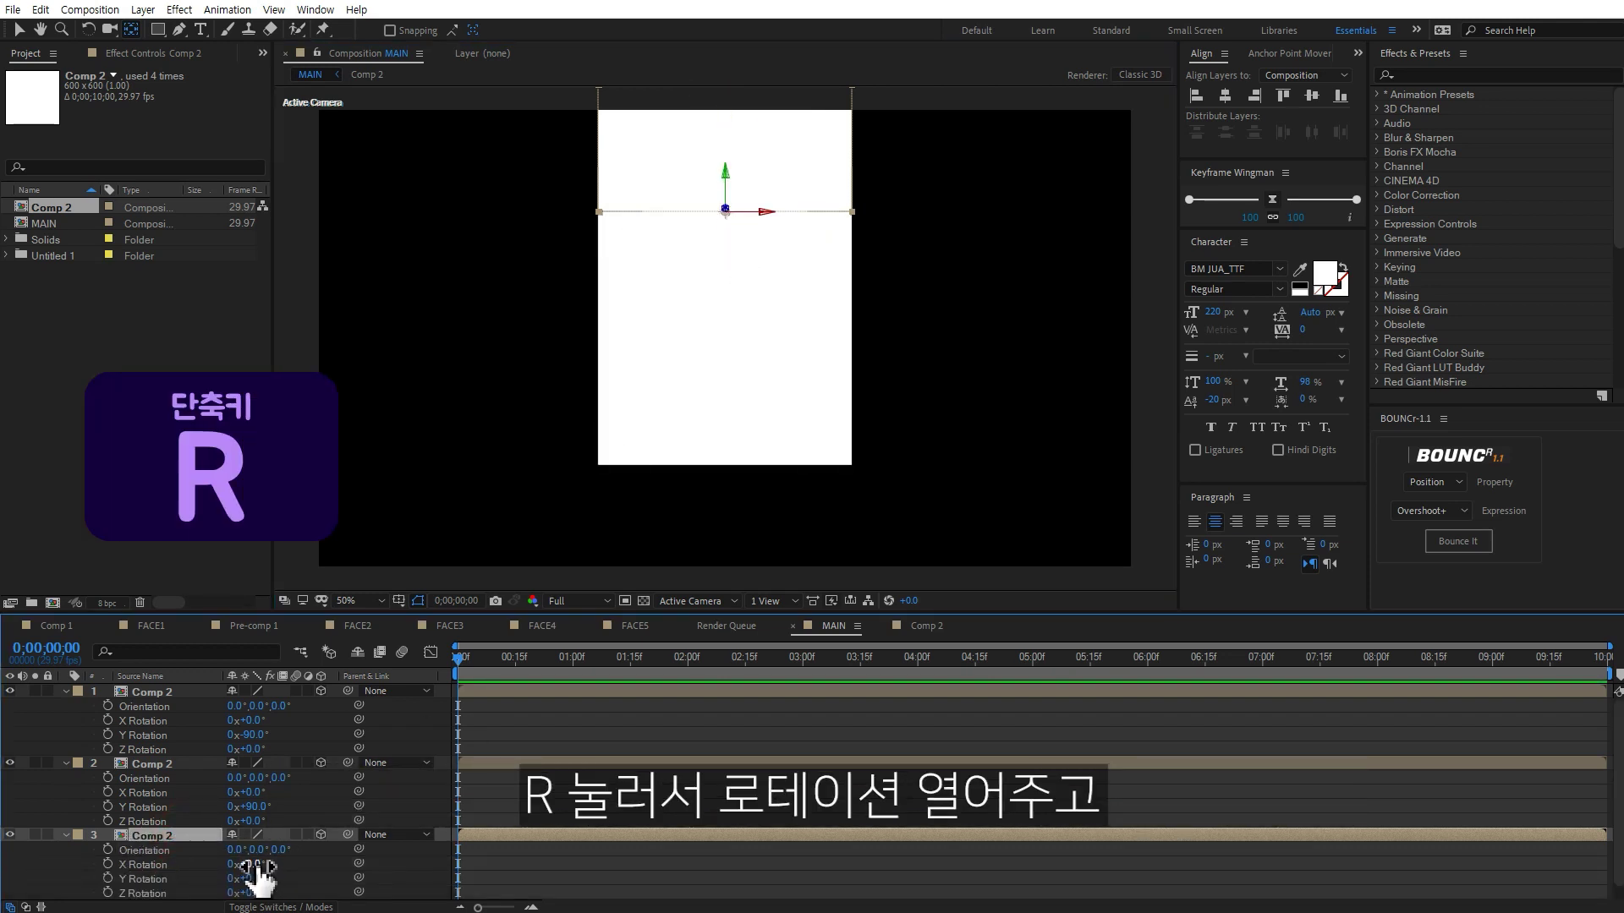
key(r)
drag(237, 864, 247, 871)
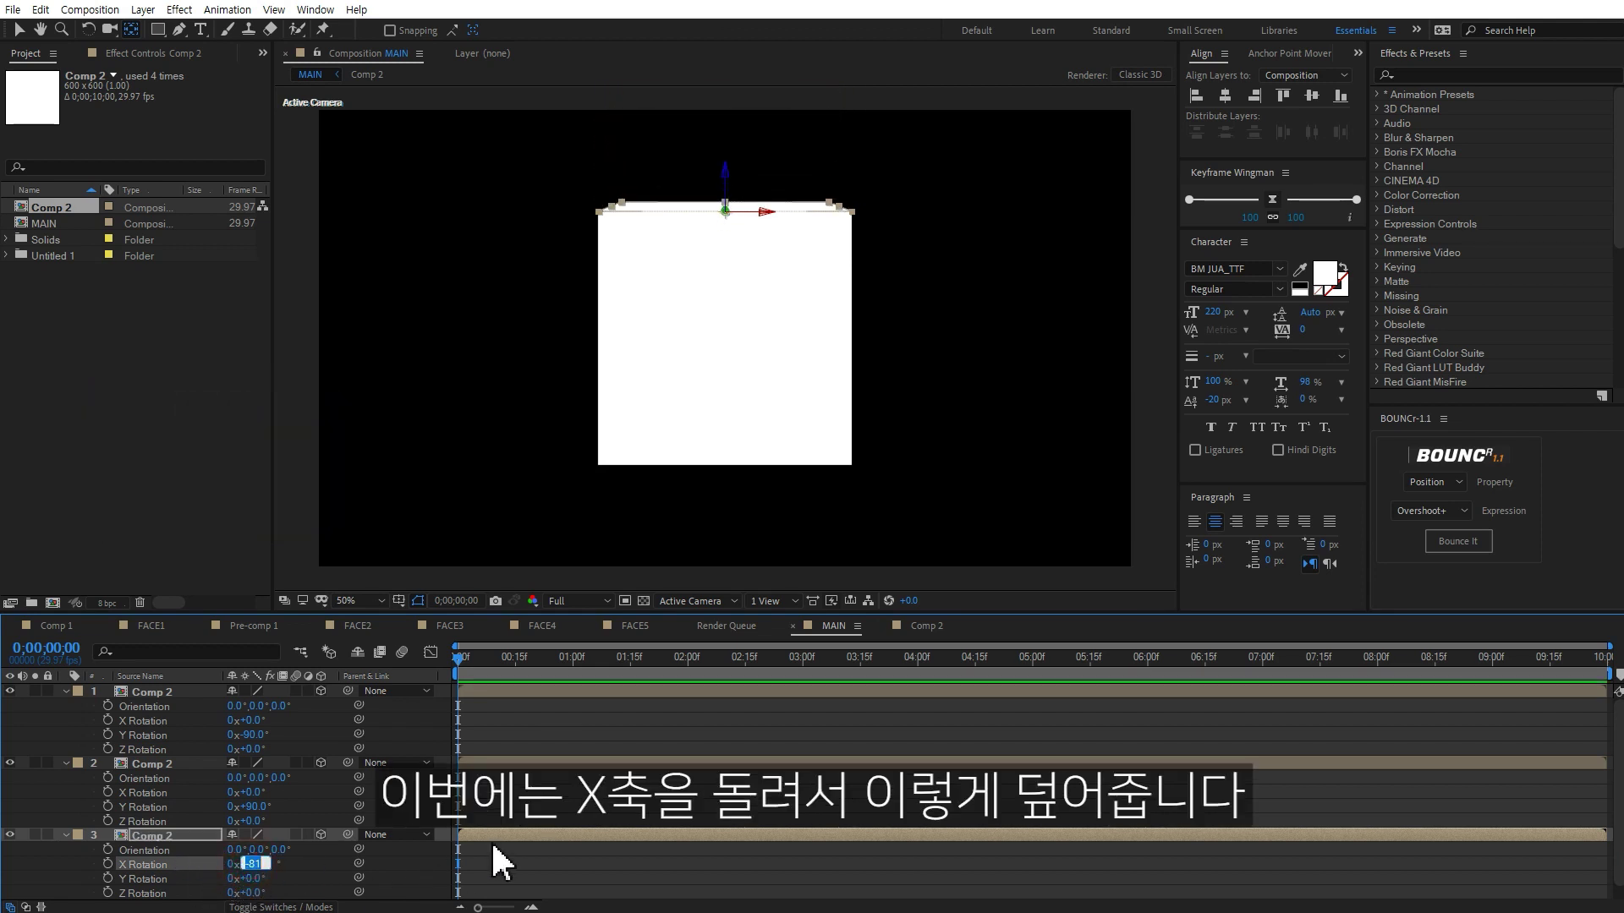
key(Return)
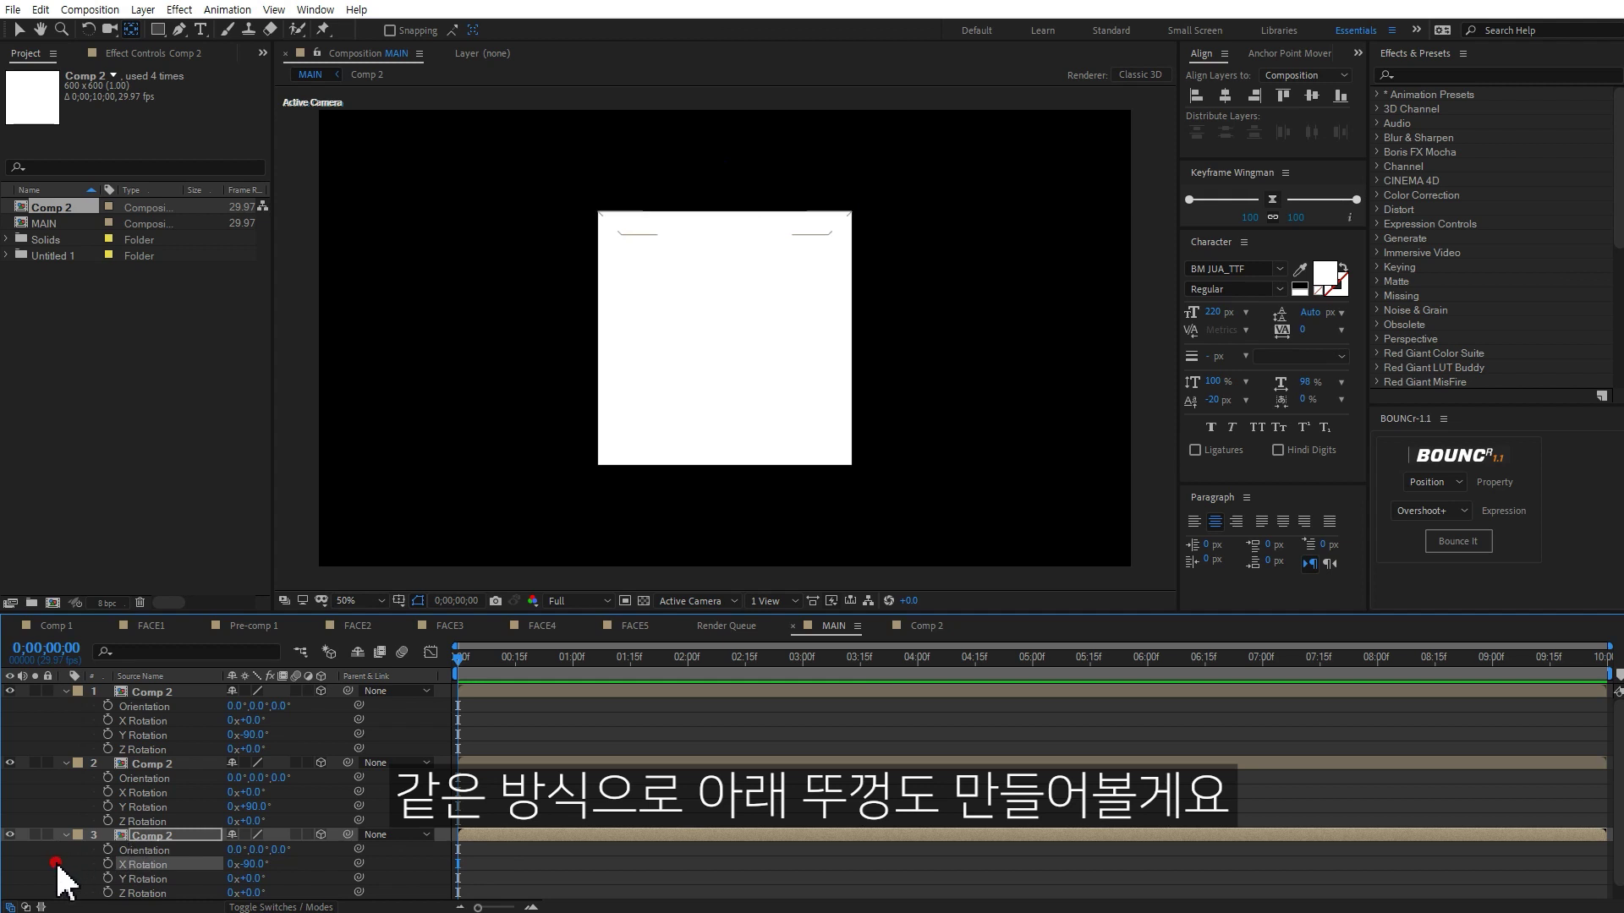
scroll(76, 875, down, 1)
Duplicate the front face, lower it 600 px, and anchor it at its top edge.
click(172, 893)
key(ctrl+d)
key(p)
click(273, 879)
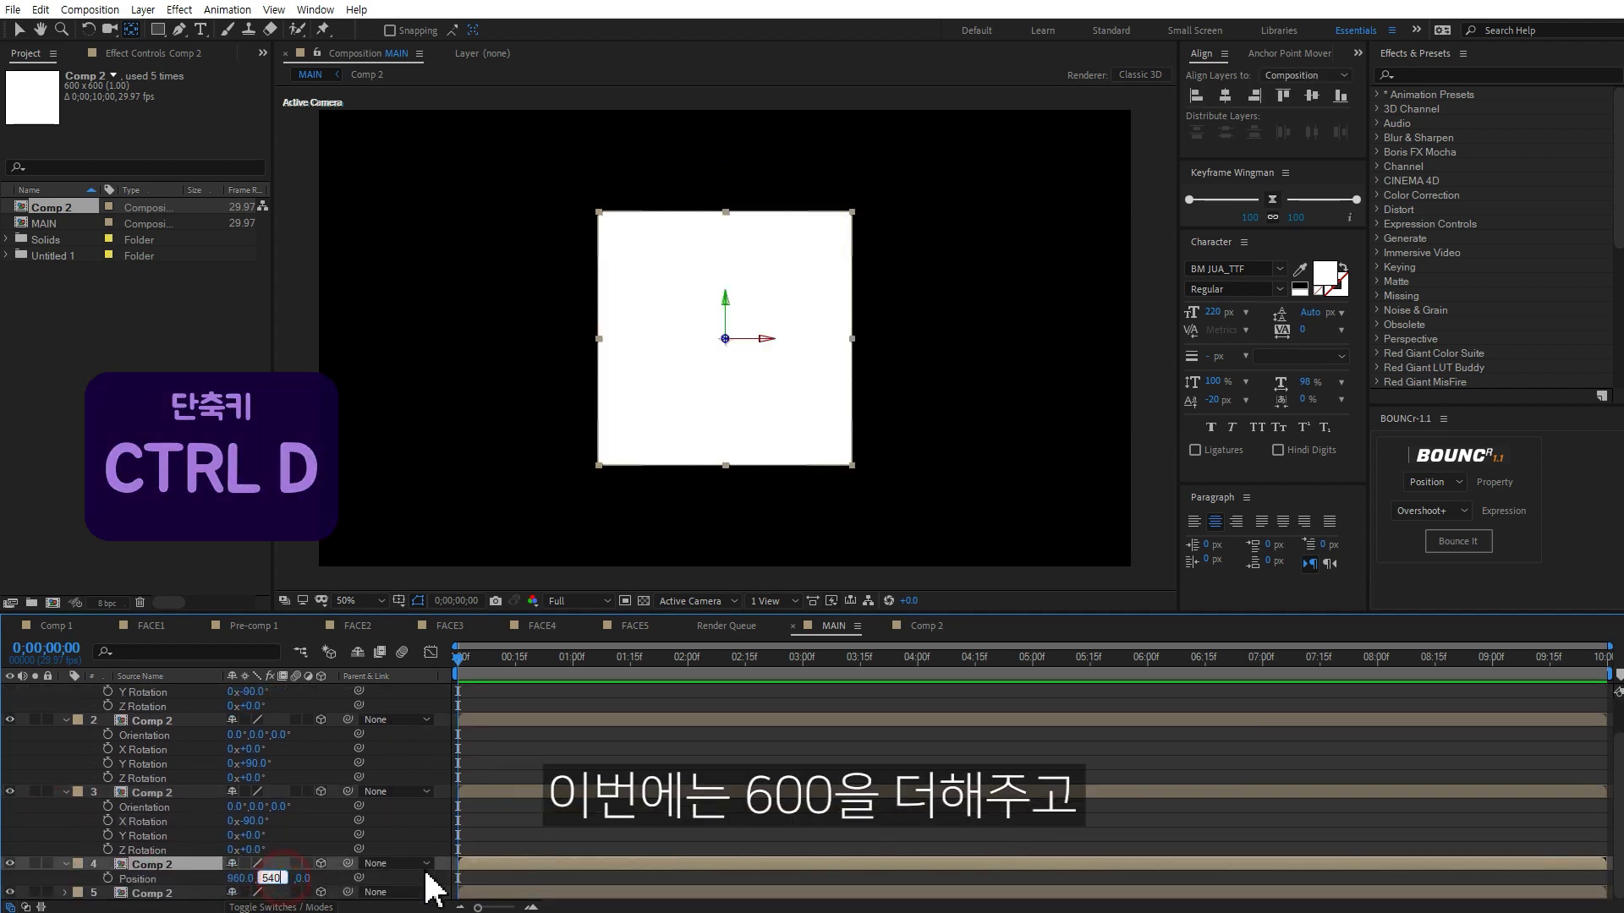
text(+600)
key(Return)
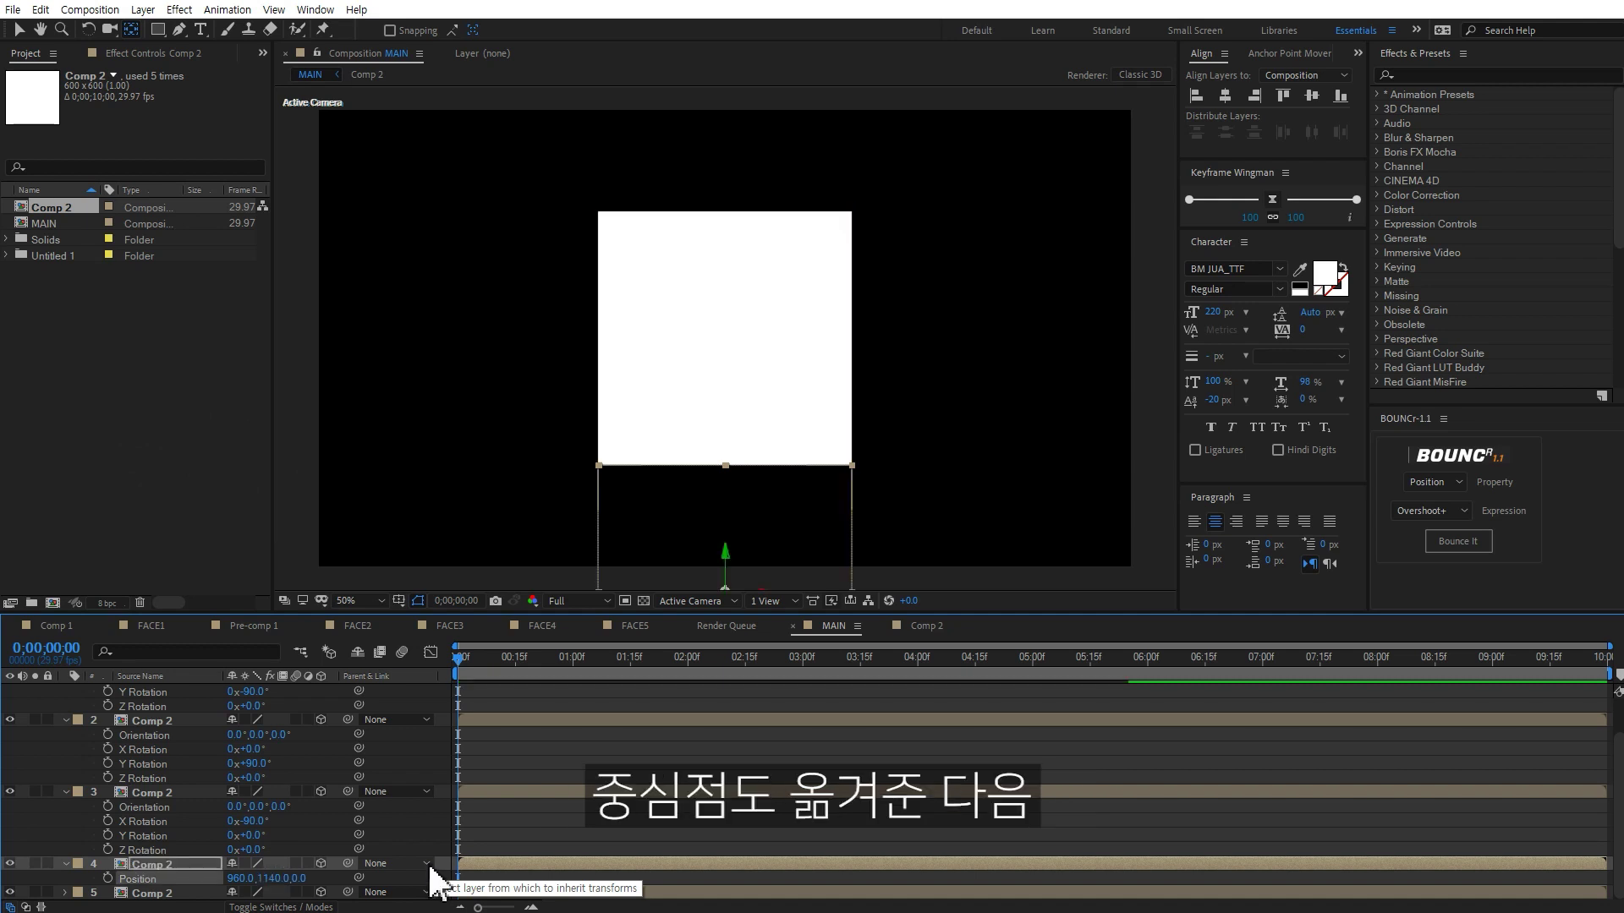
click(729, 575)
drag(729, 575, 724, 466)
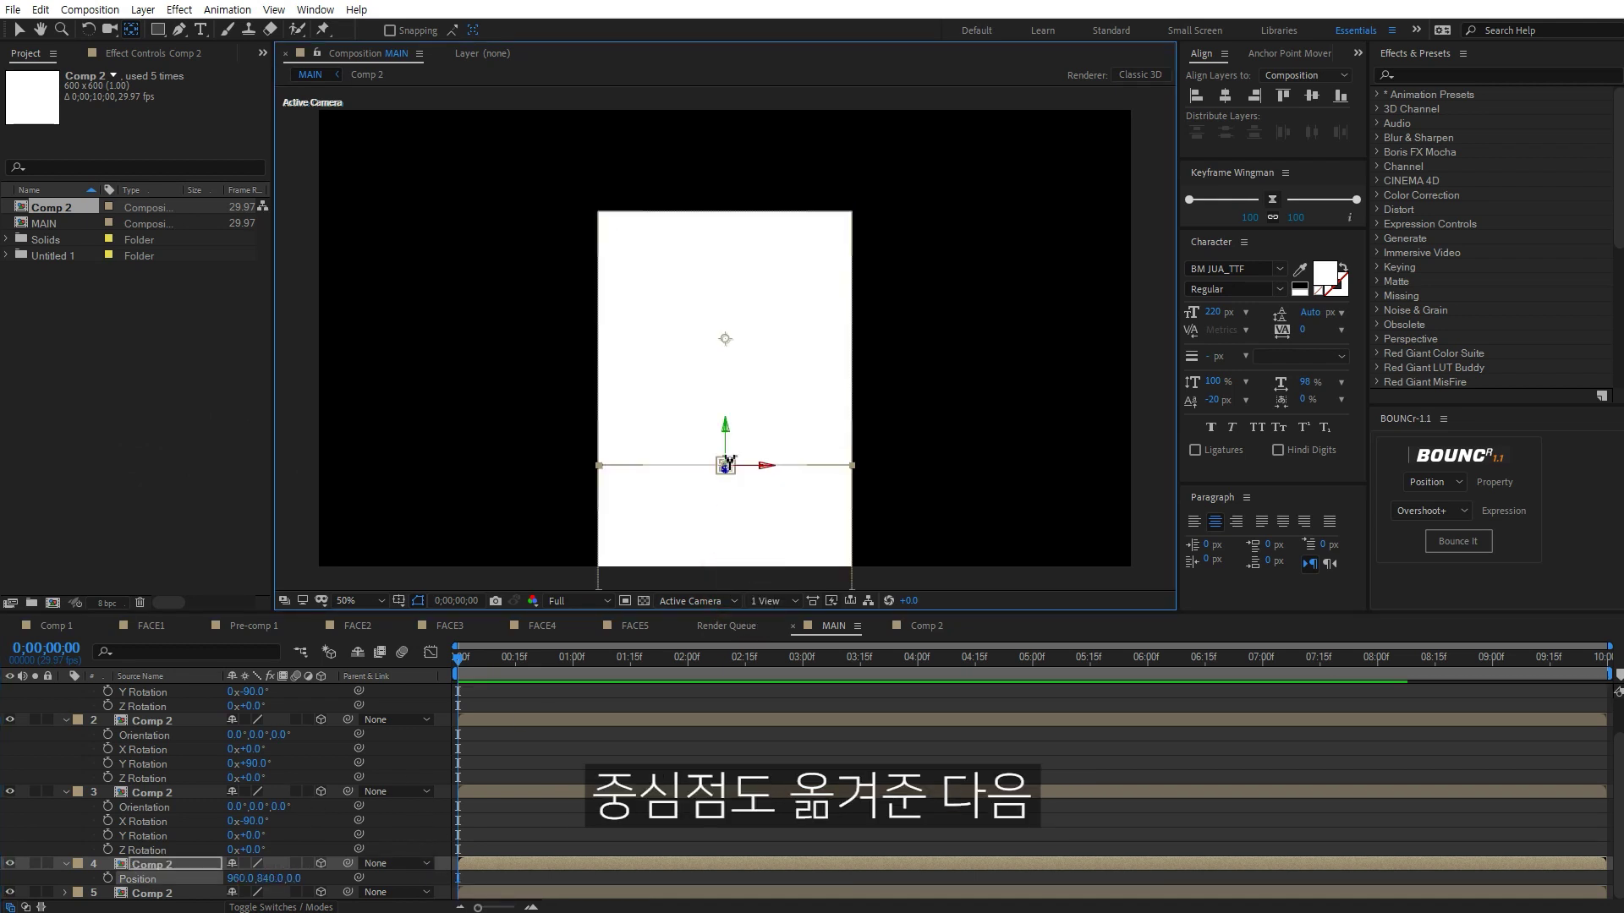
Tilt the bottom lid to 90° X rotation.
click(173, 862)
key(r)
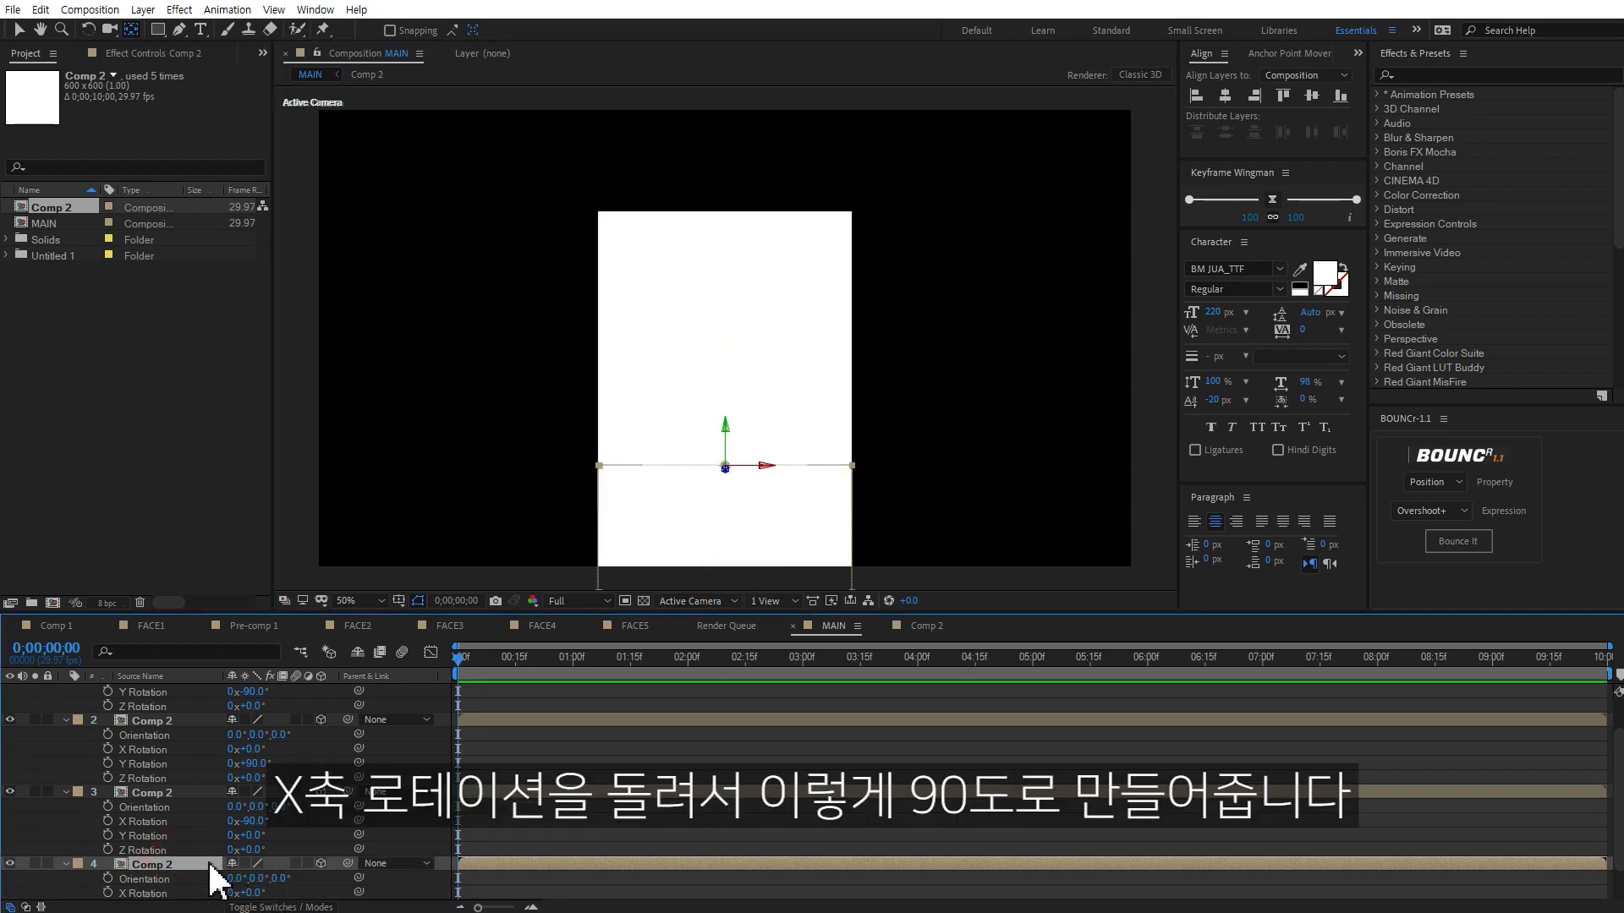
drag(254, 849, 317, 844)
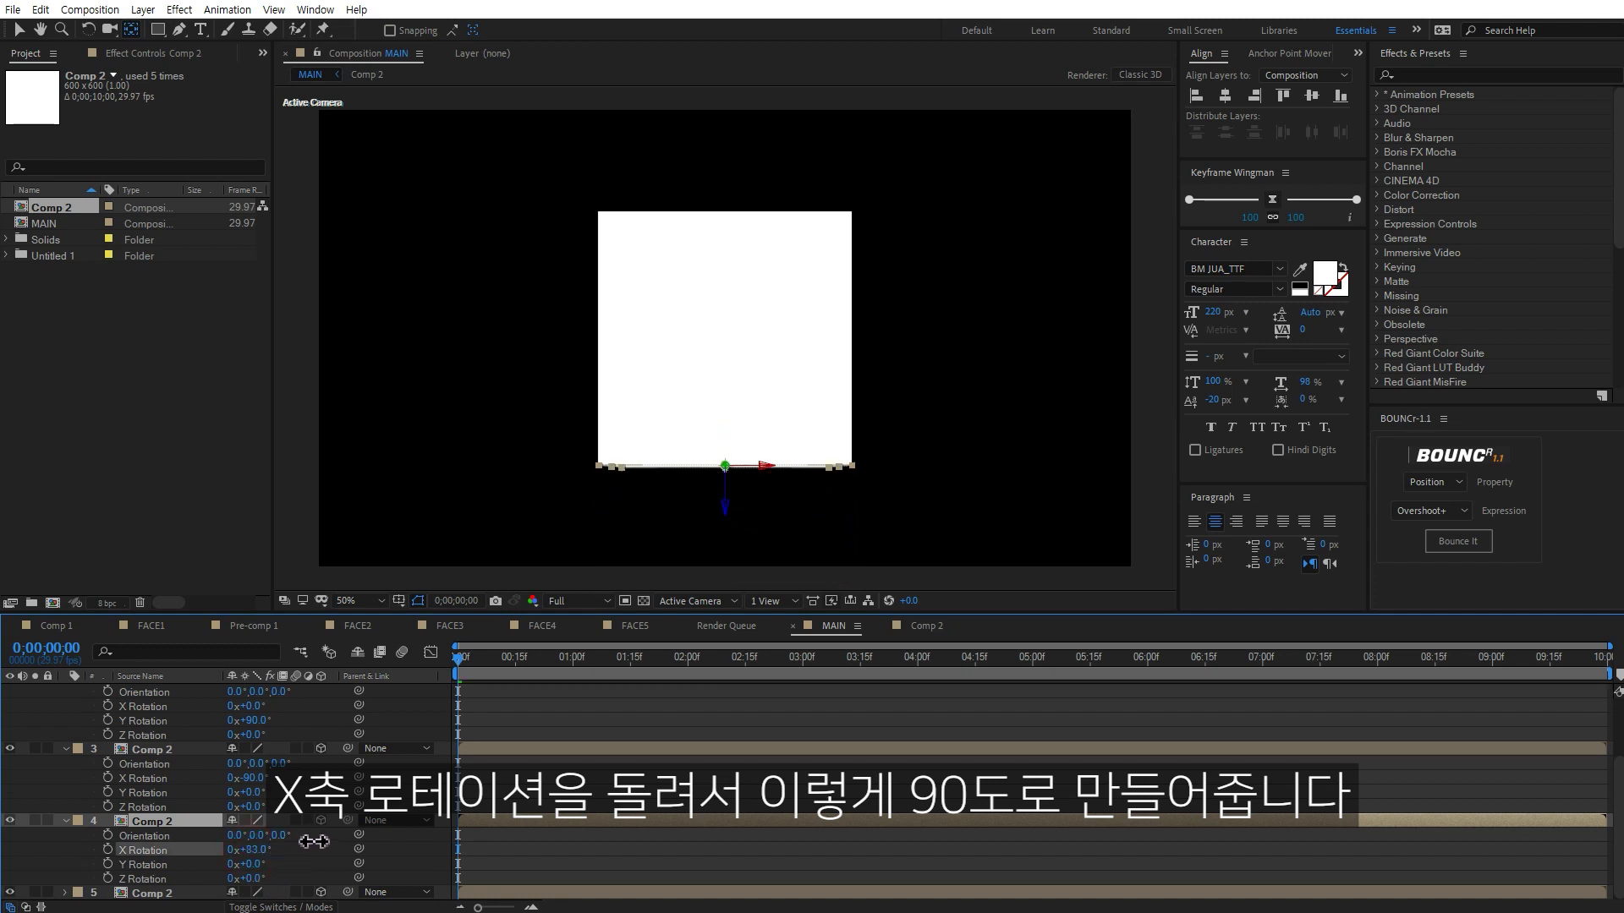
click(254, 849)
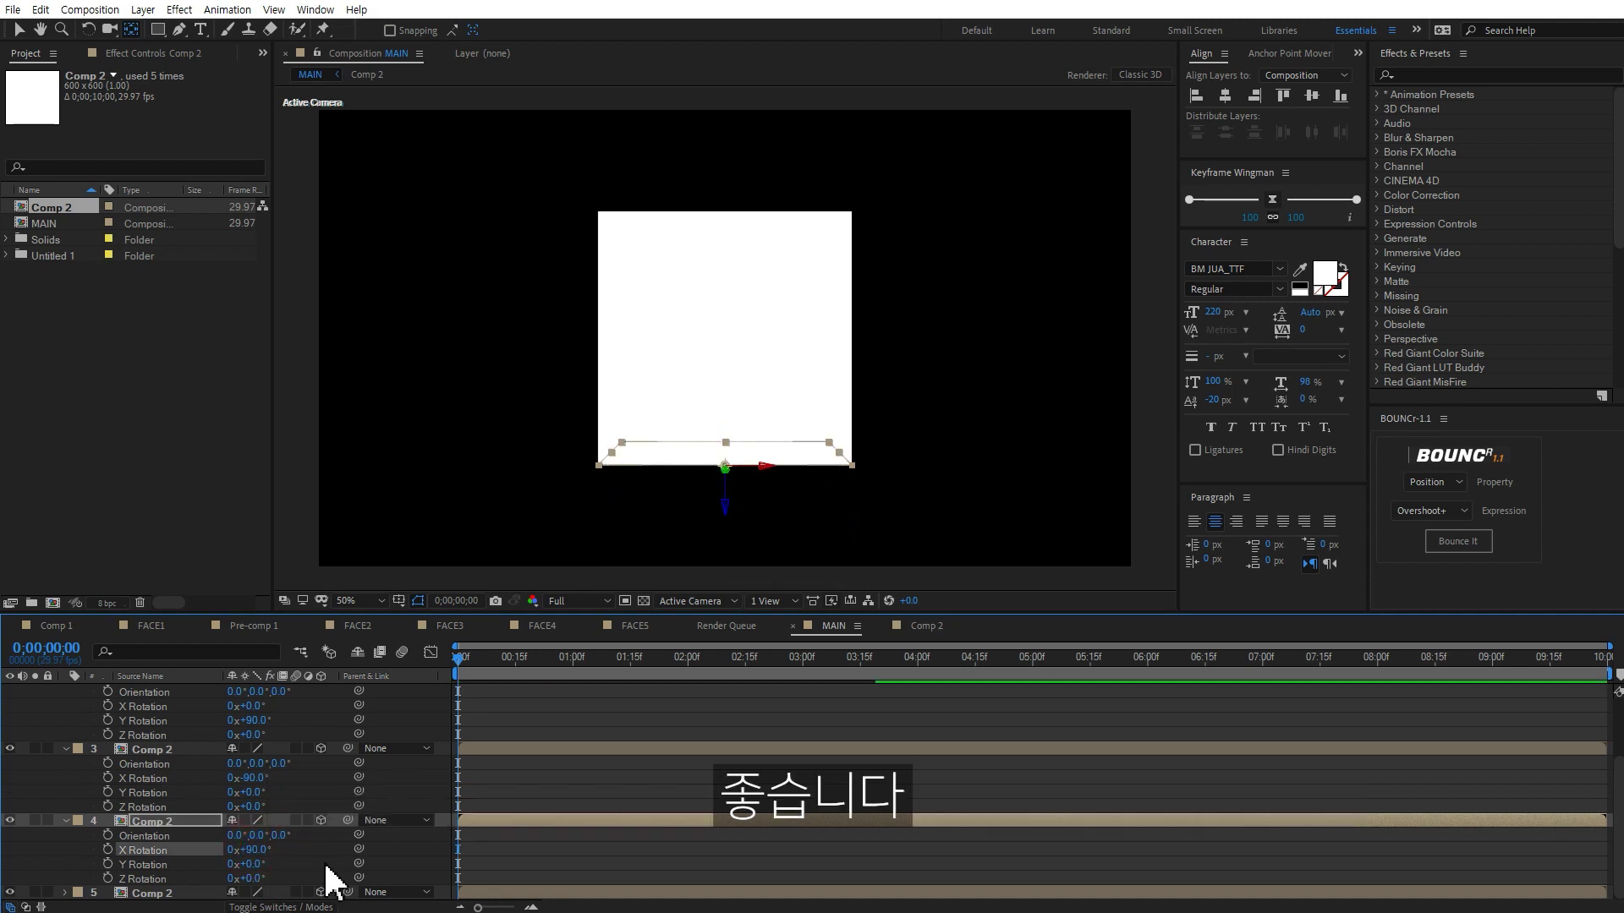
click(544, 849)
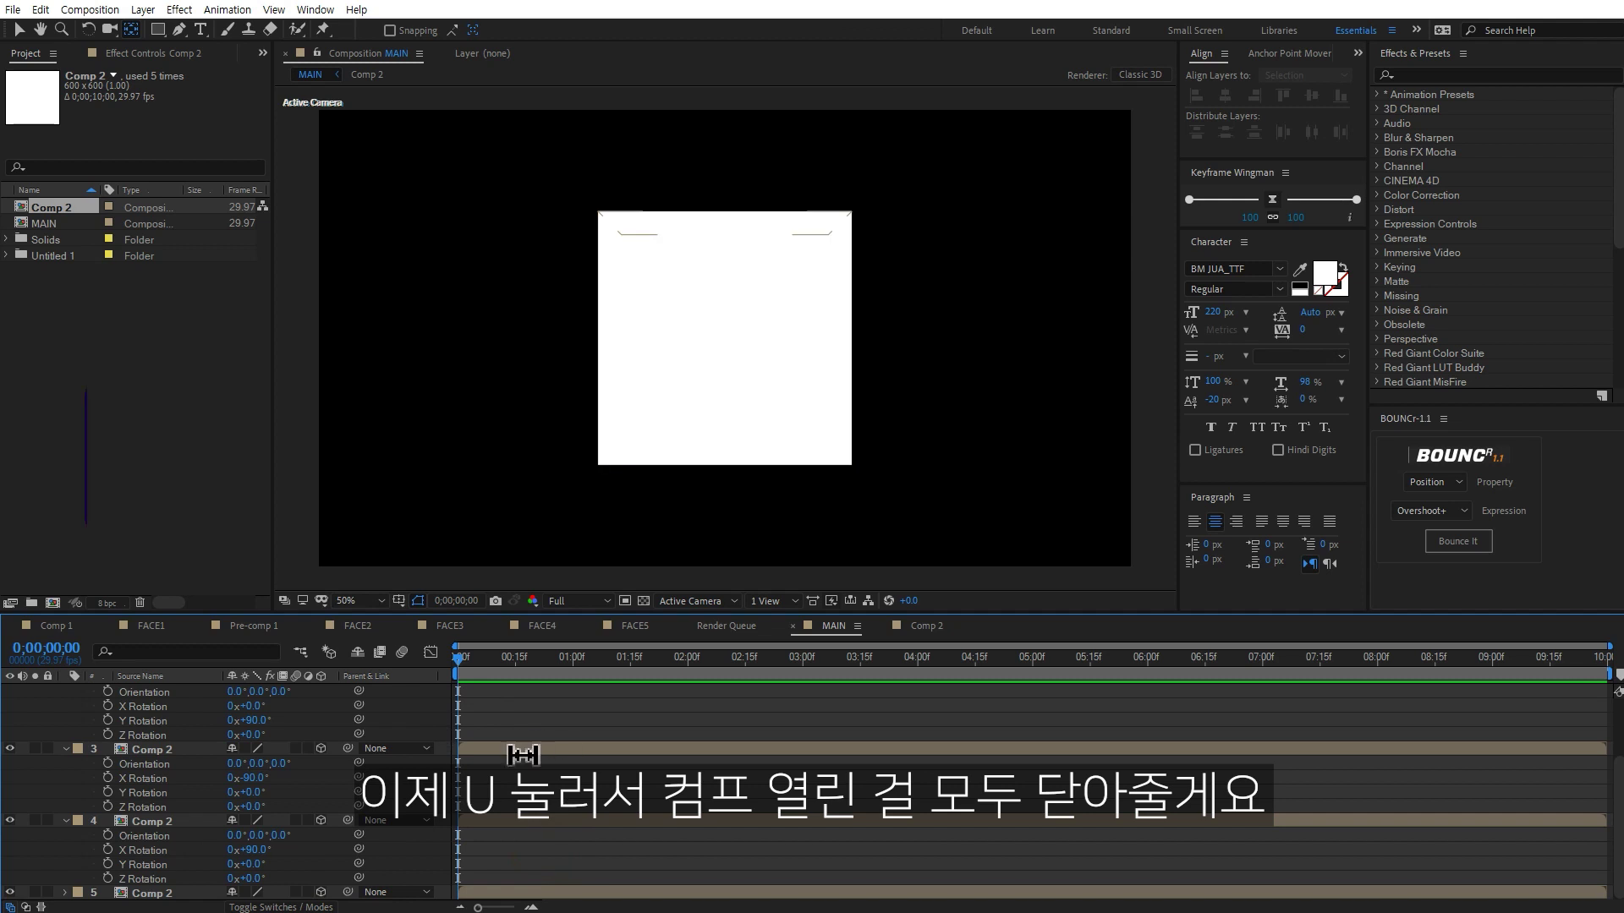
Push a copy of the front face back to Z position 600.
key(u)
click(161, 750)
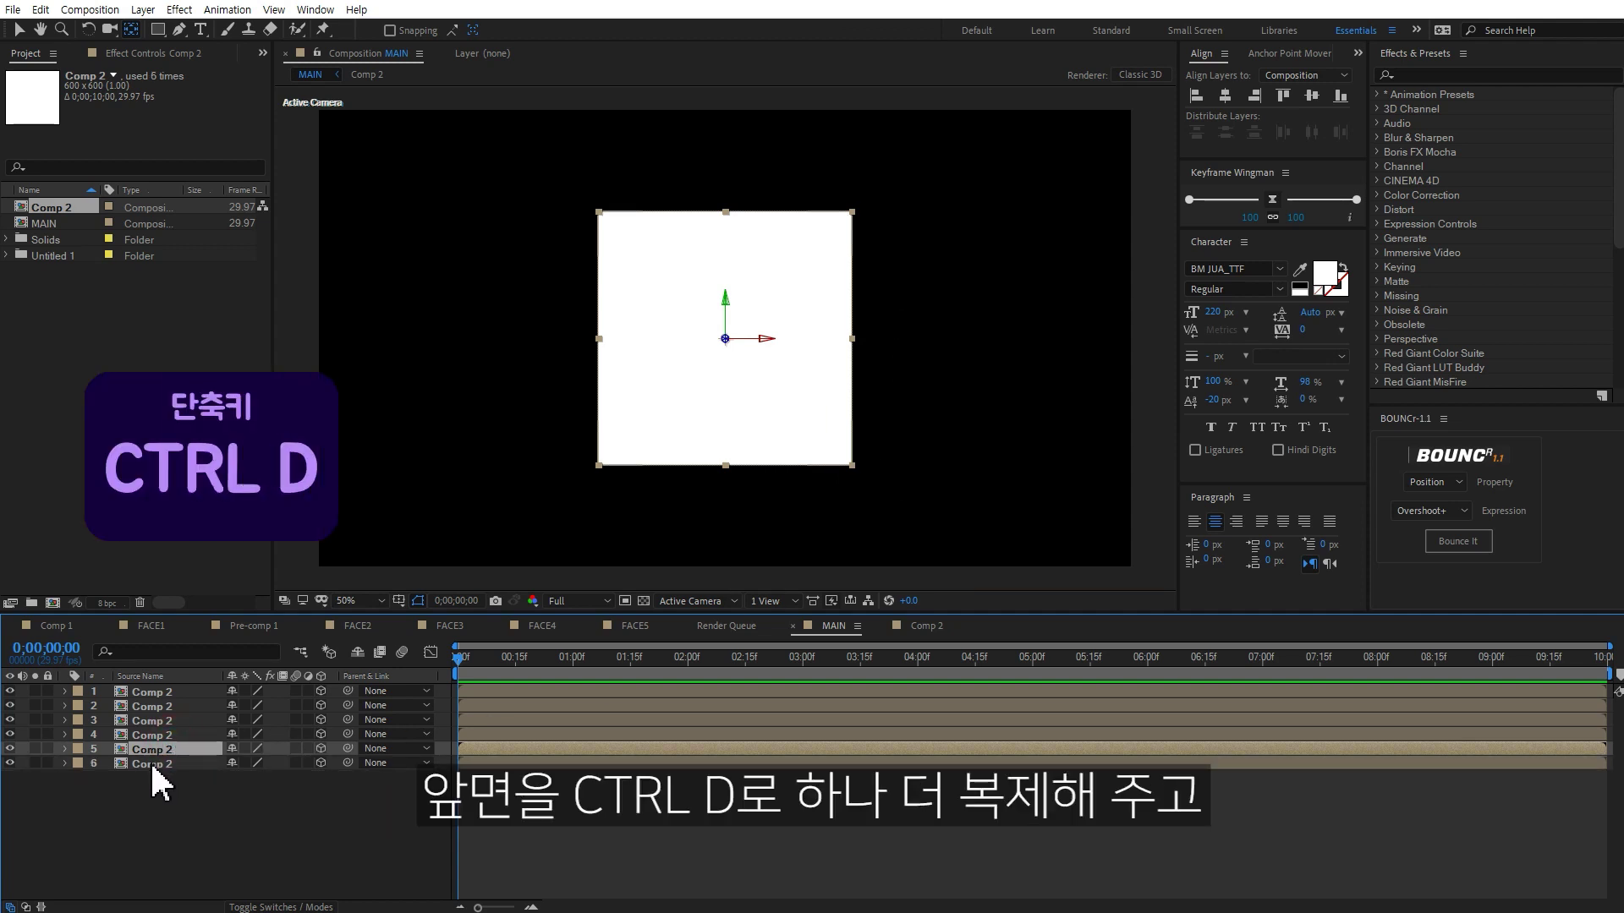
click(156, 764)
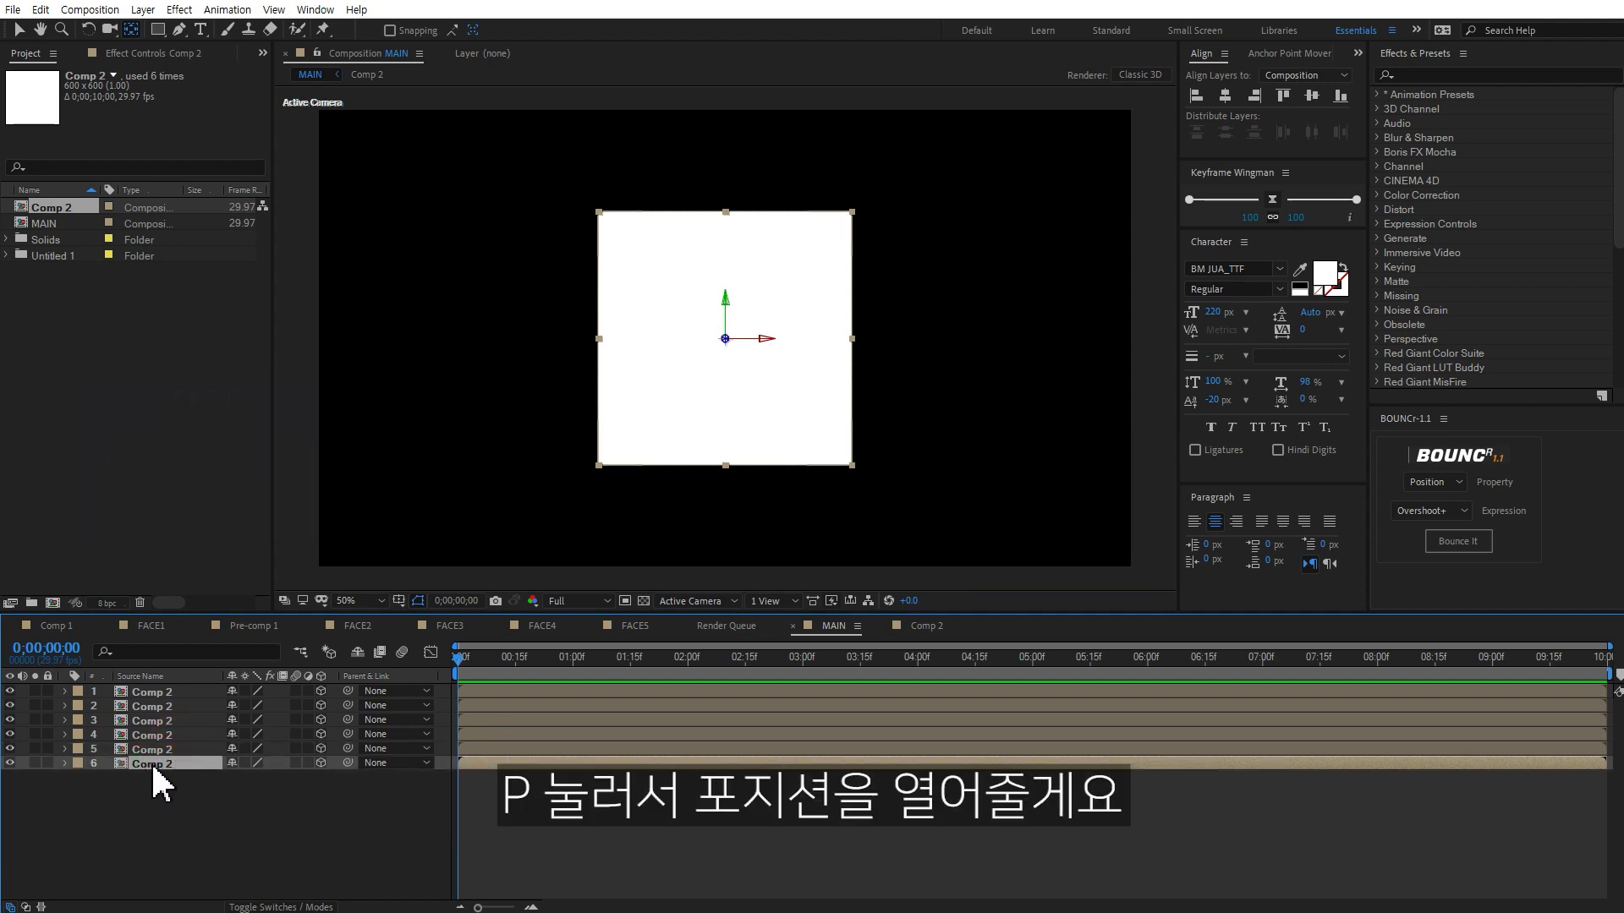
key(p)
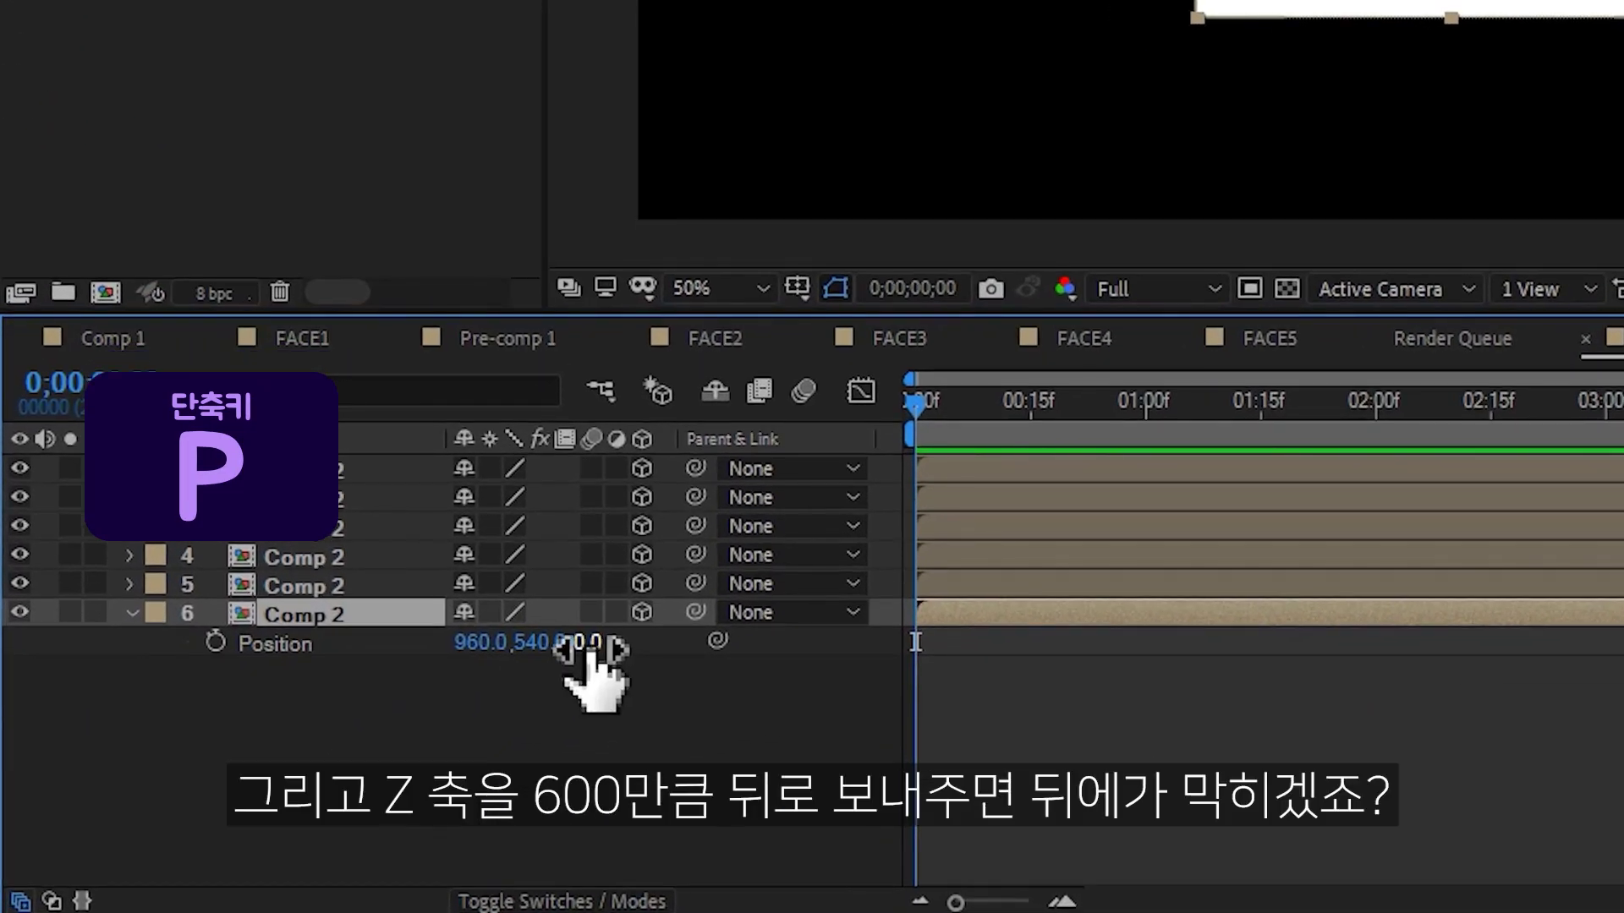
click(590, 645)
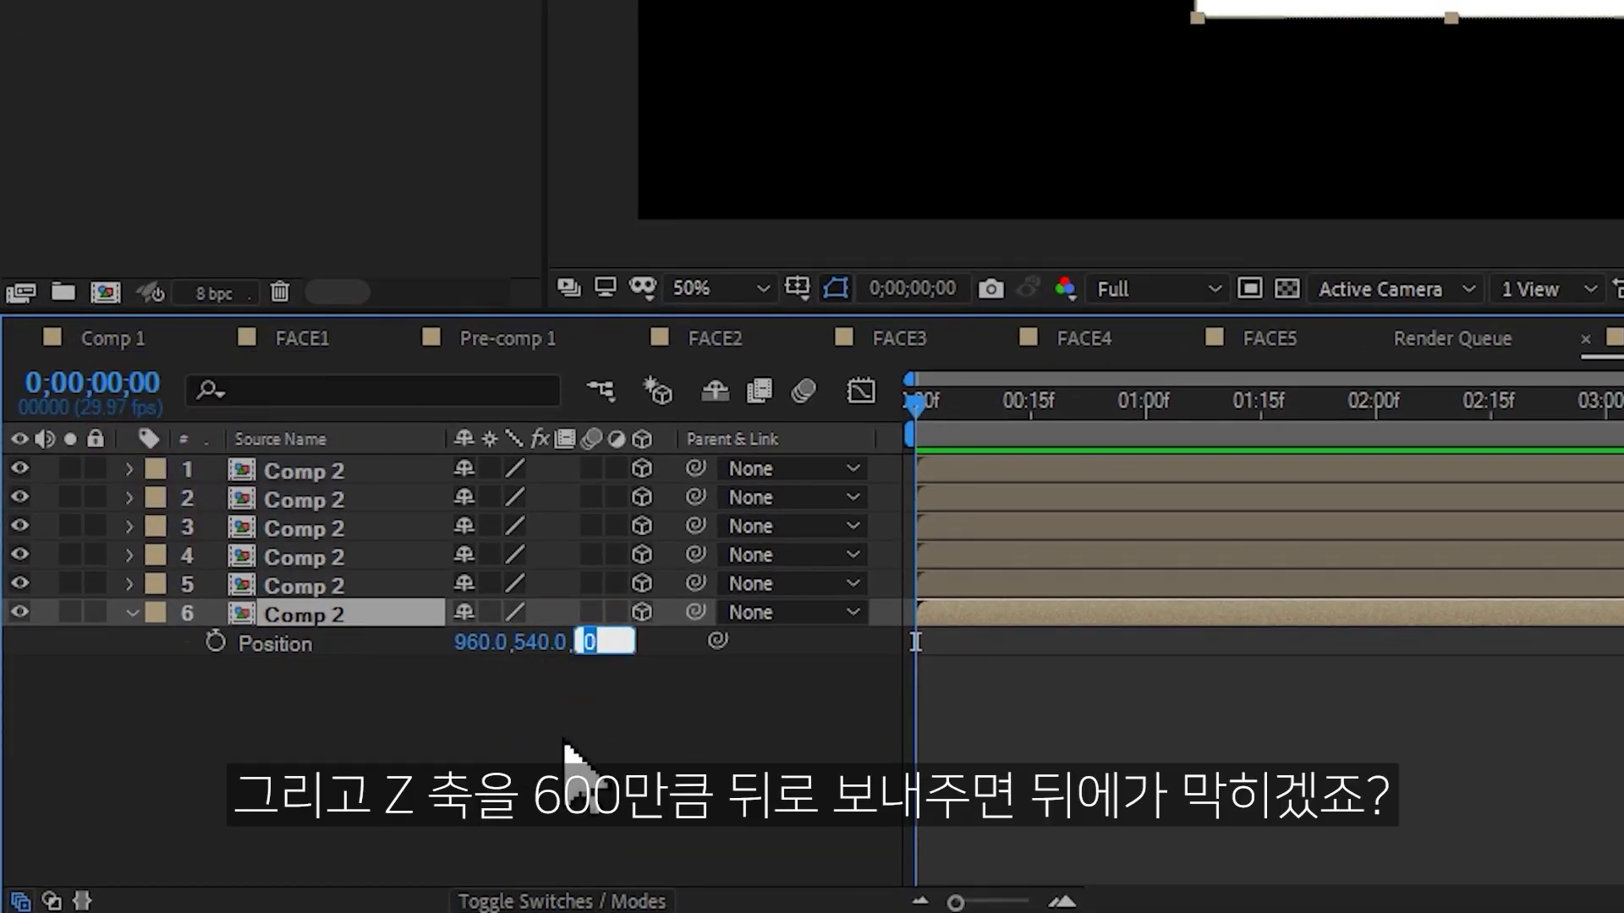
text(600)
key(Return)
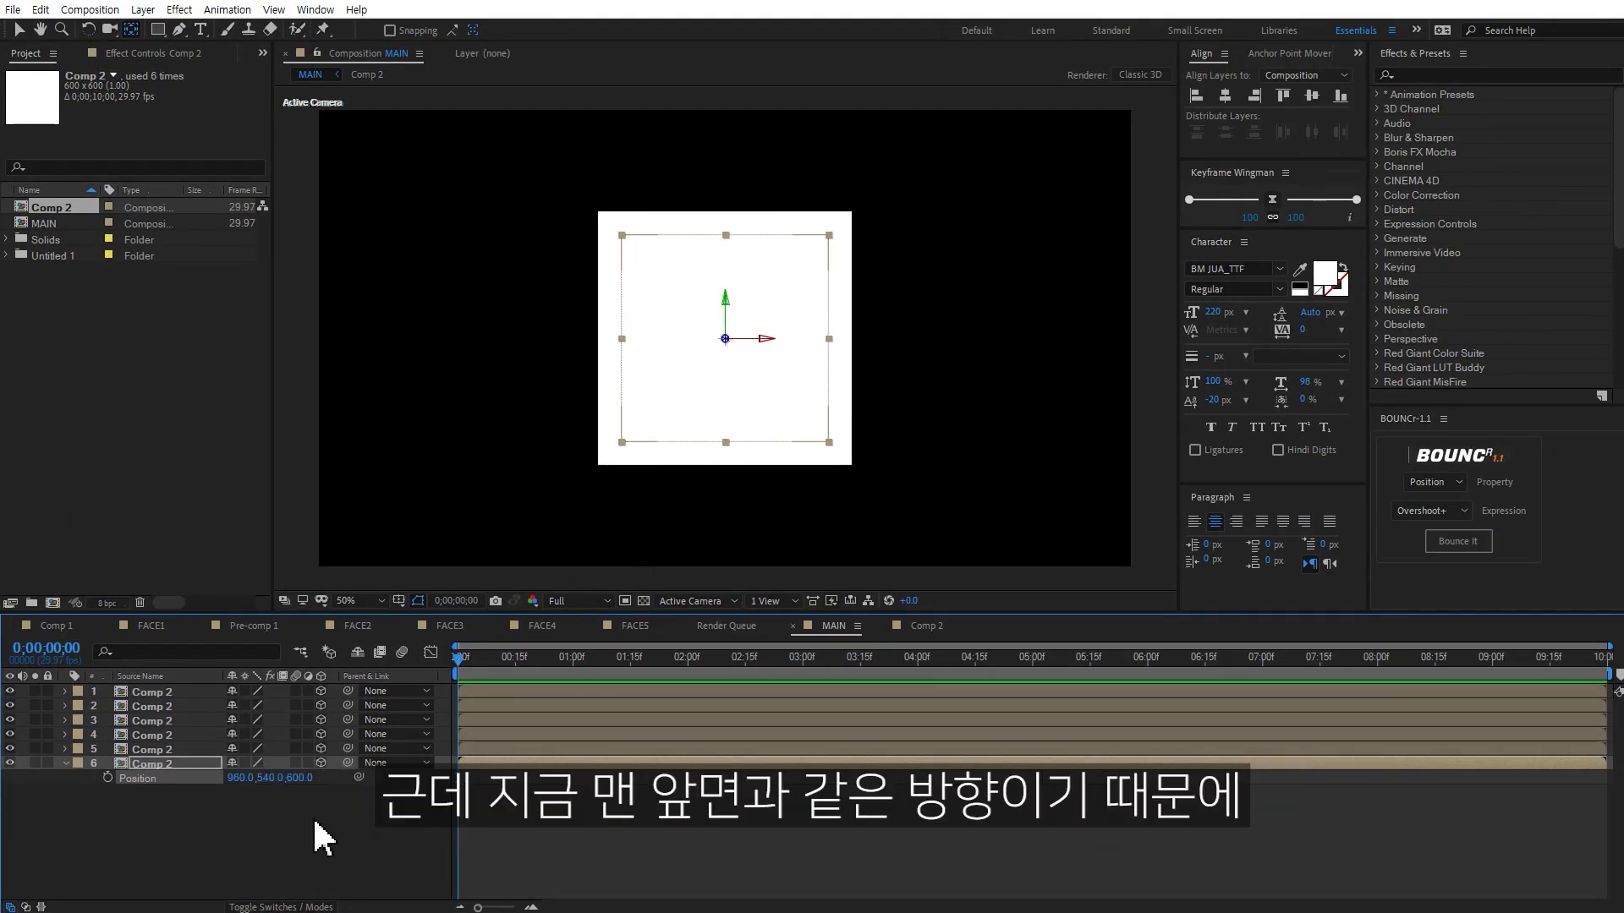
Turn the back face to 180° Y rotation.
click(164, 764)
key(r)
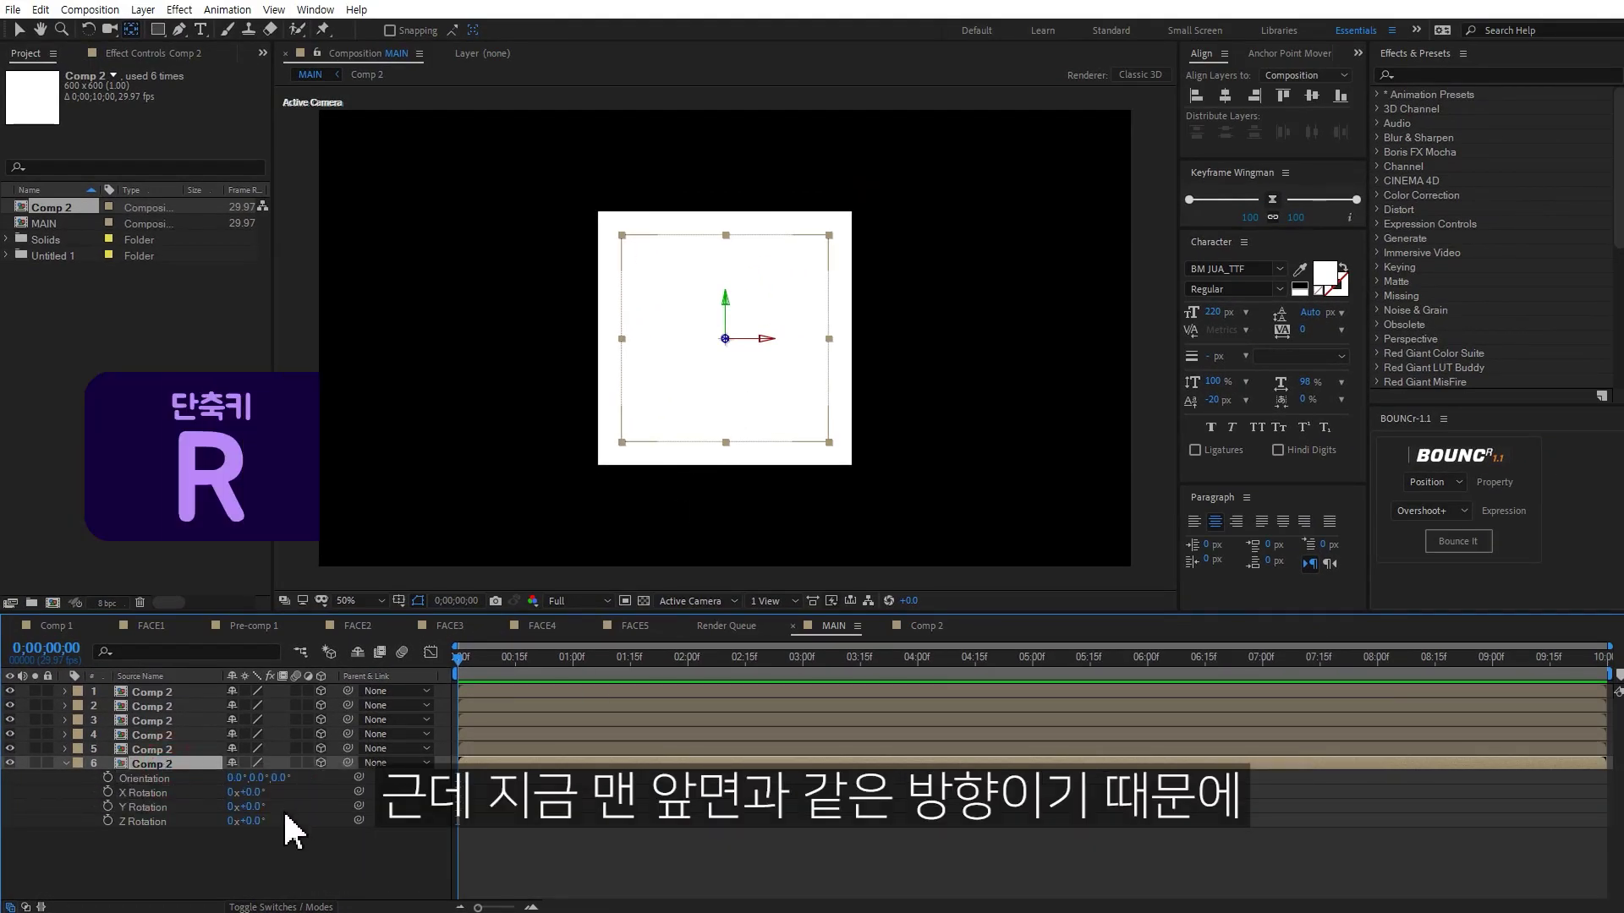
drag(253, 793, 274, 798)
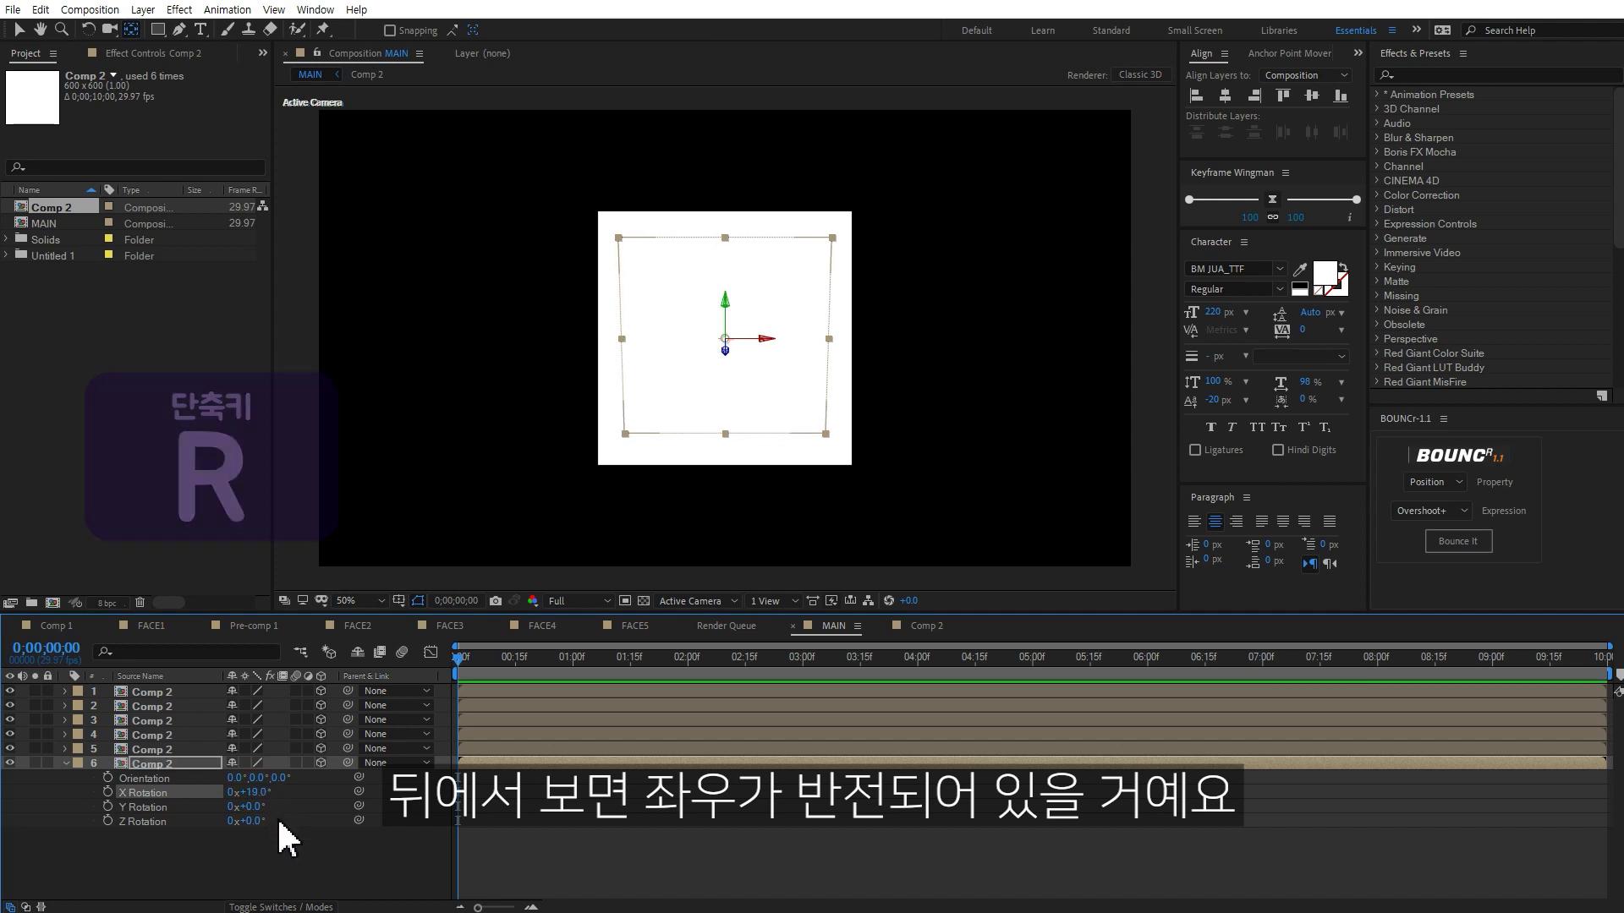
key(ctrl+z)
drag(254, 808, 264, 806)
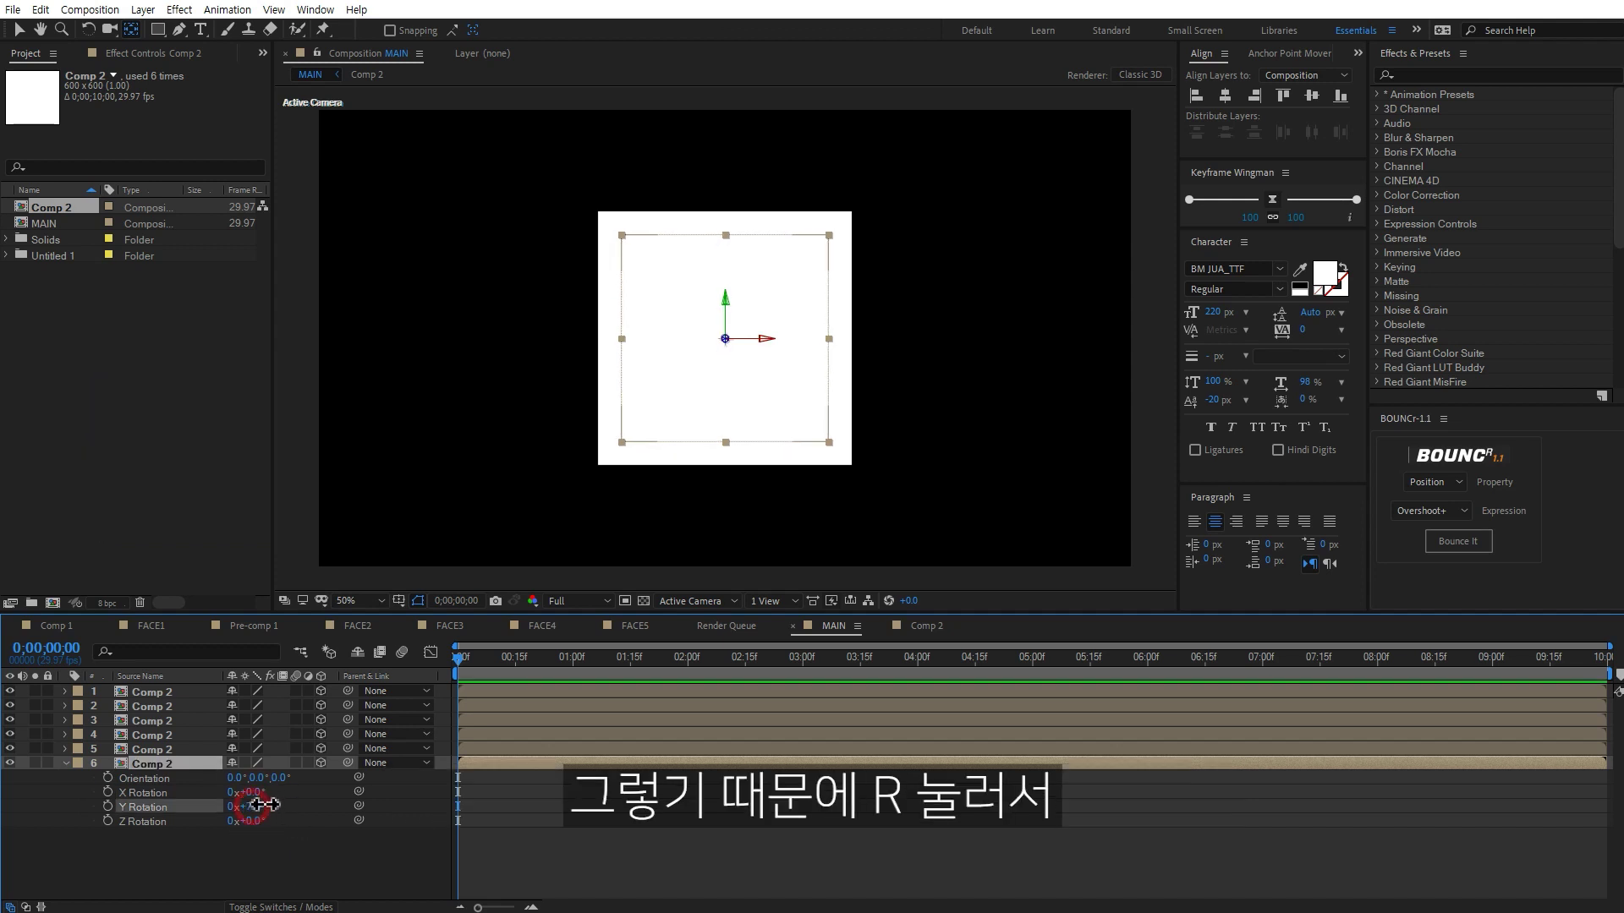
click(259, 806)
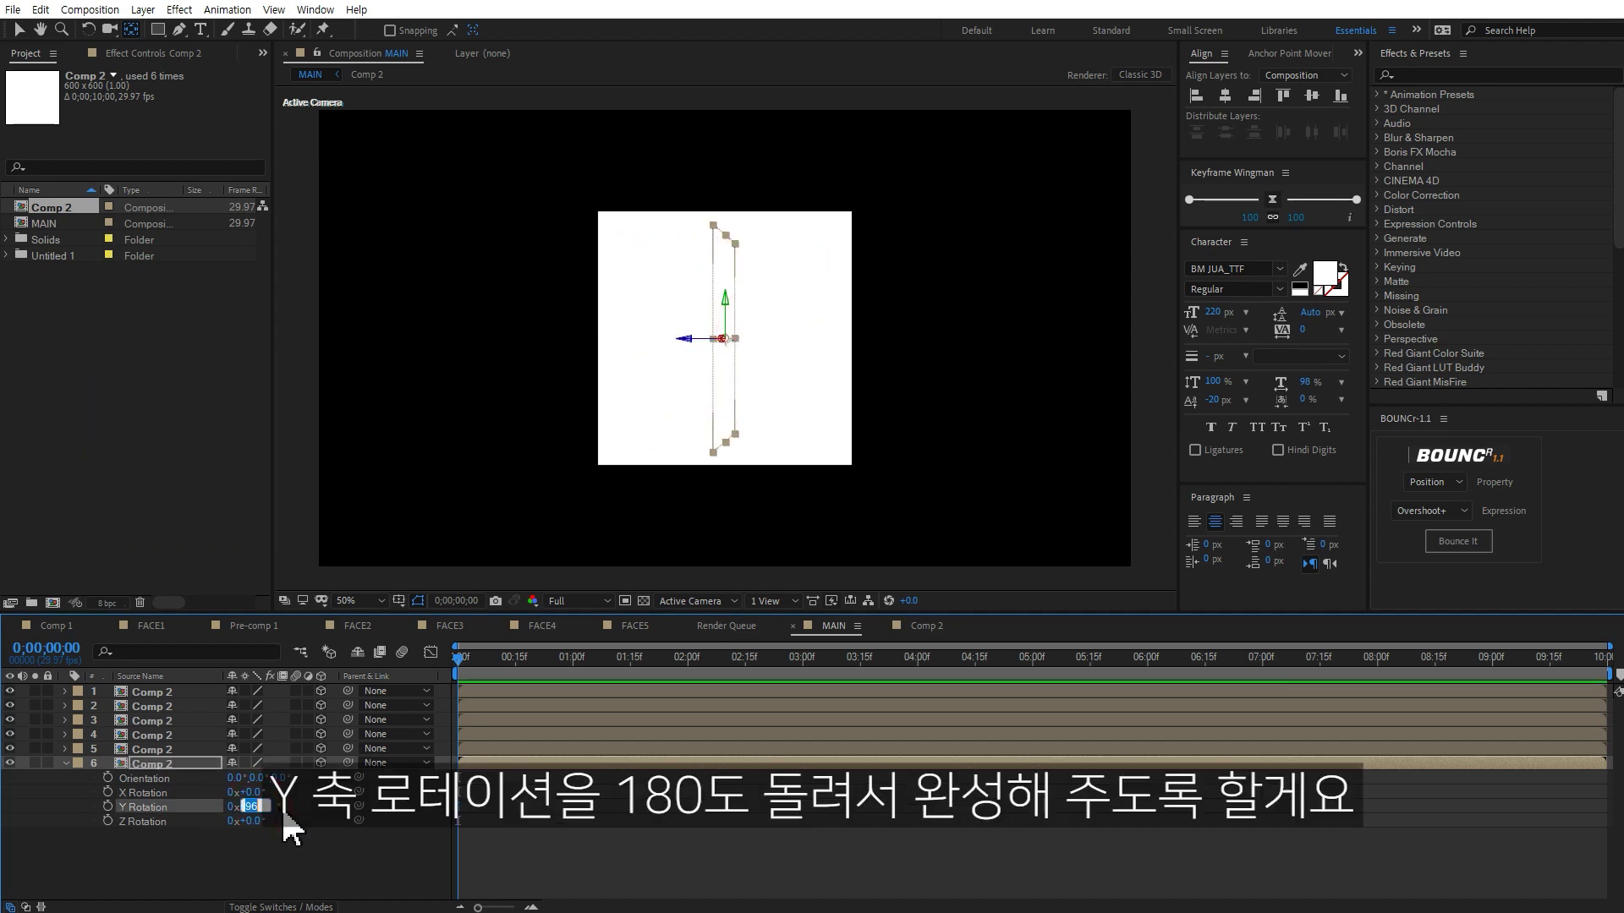
key(Return)
click(306, 861)
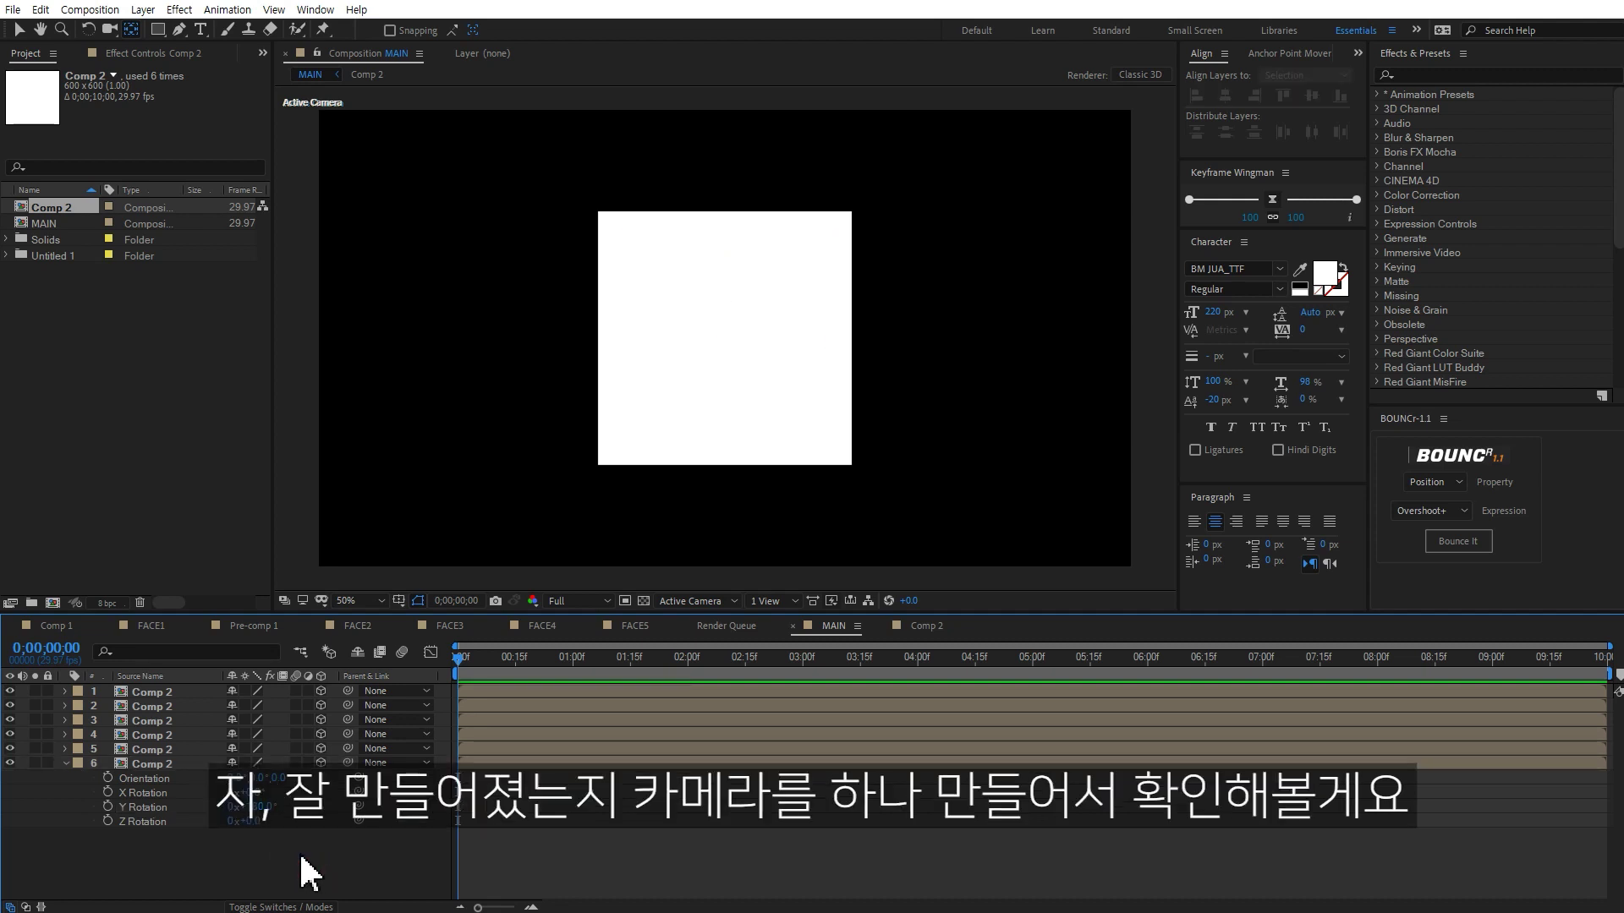
Add a Camera 1 layer to MAIN with the default camera settings.
key(ctrl+grave)
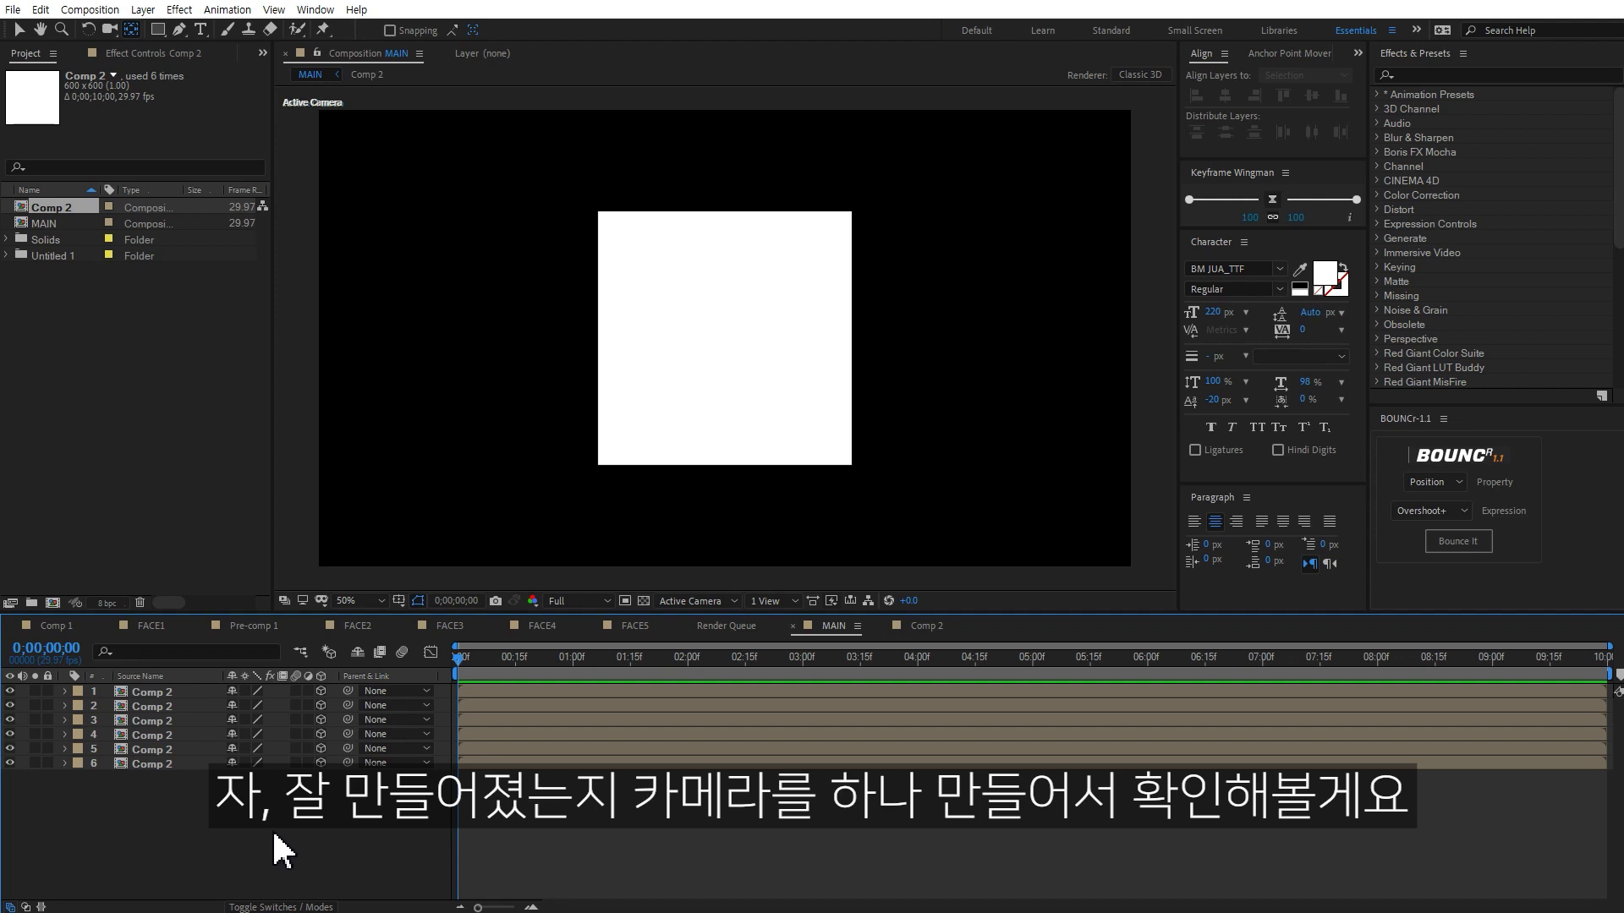
right_click(266, 830)
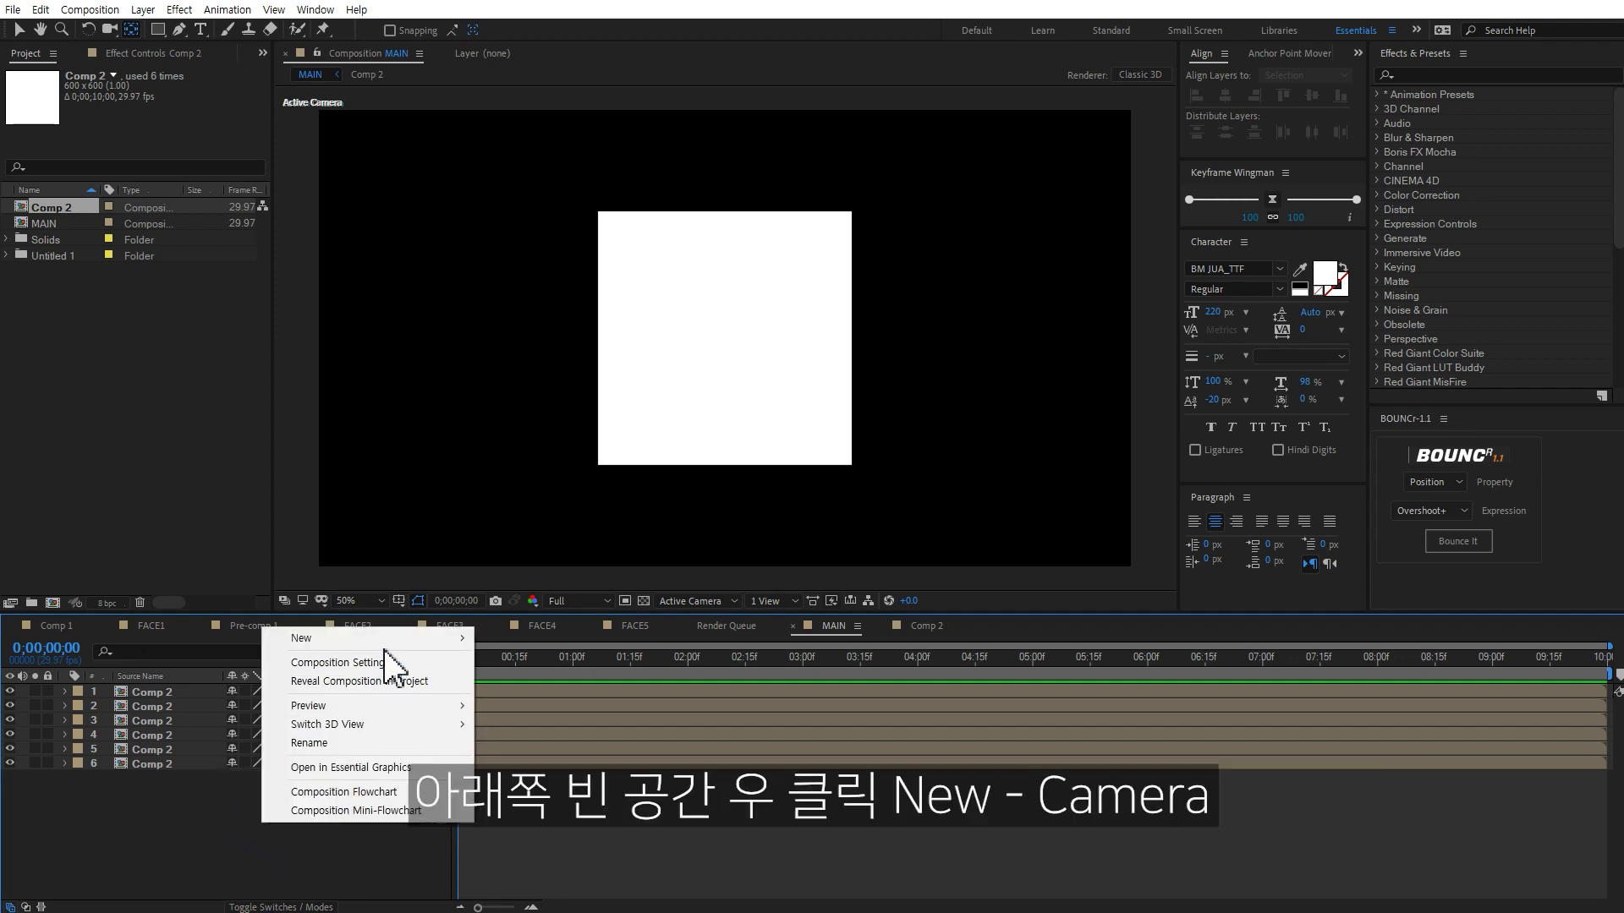
mouse_move(389, 639)
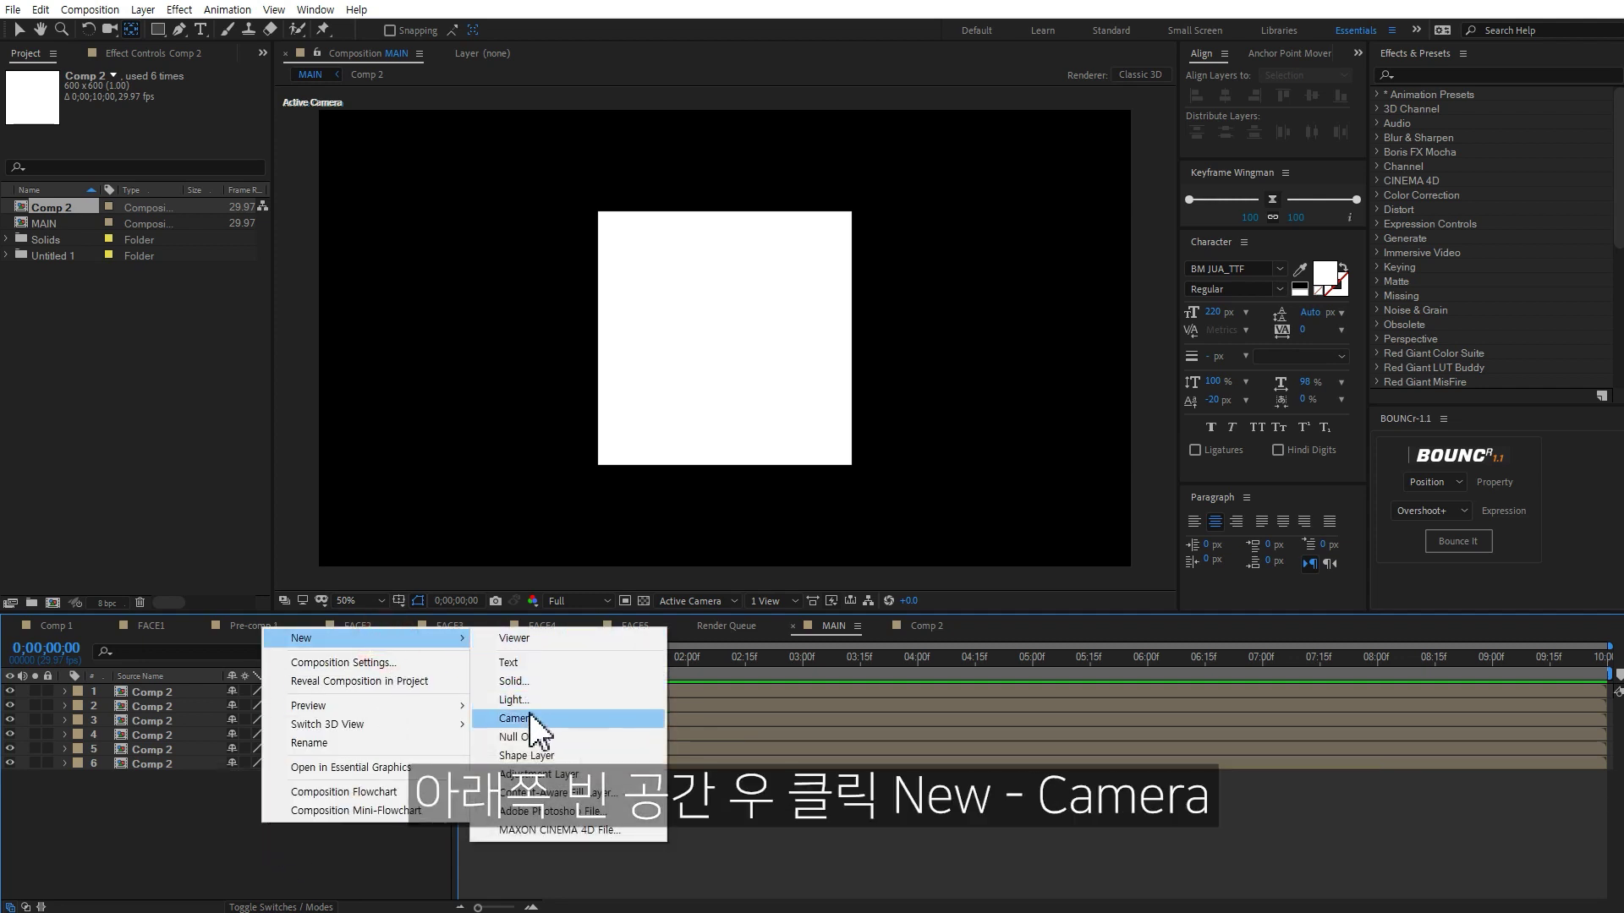
click(533, 719)
click(1138, 692)
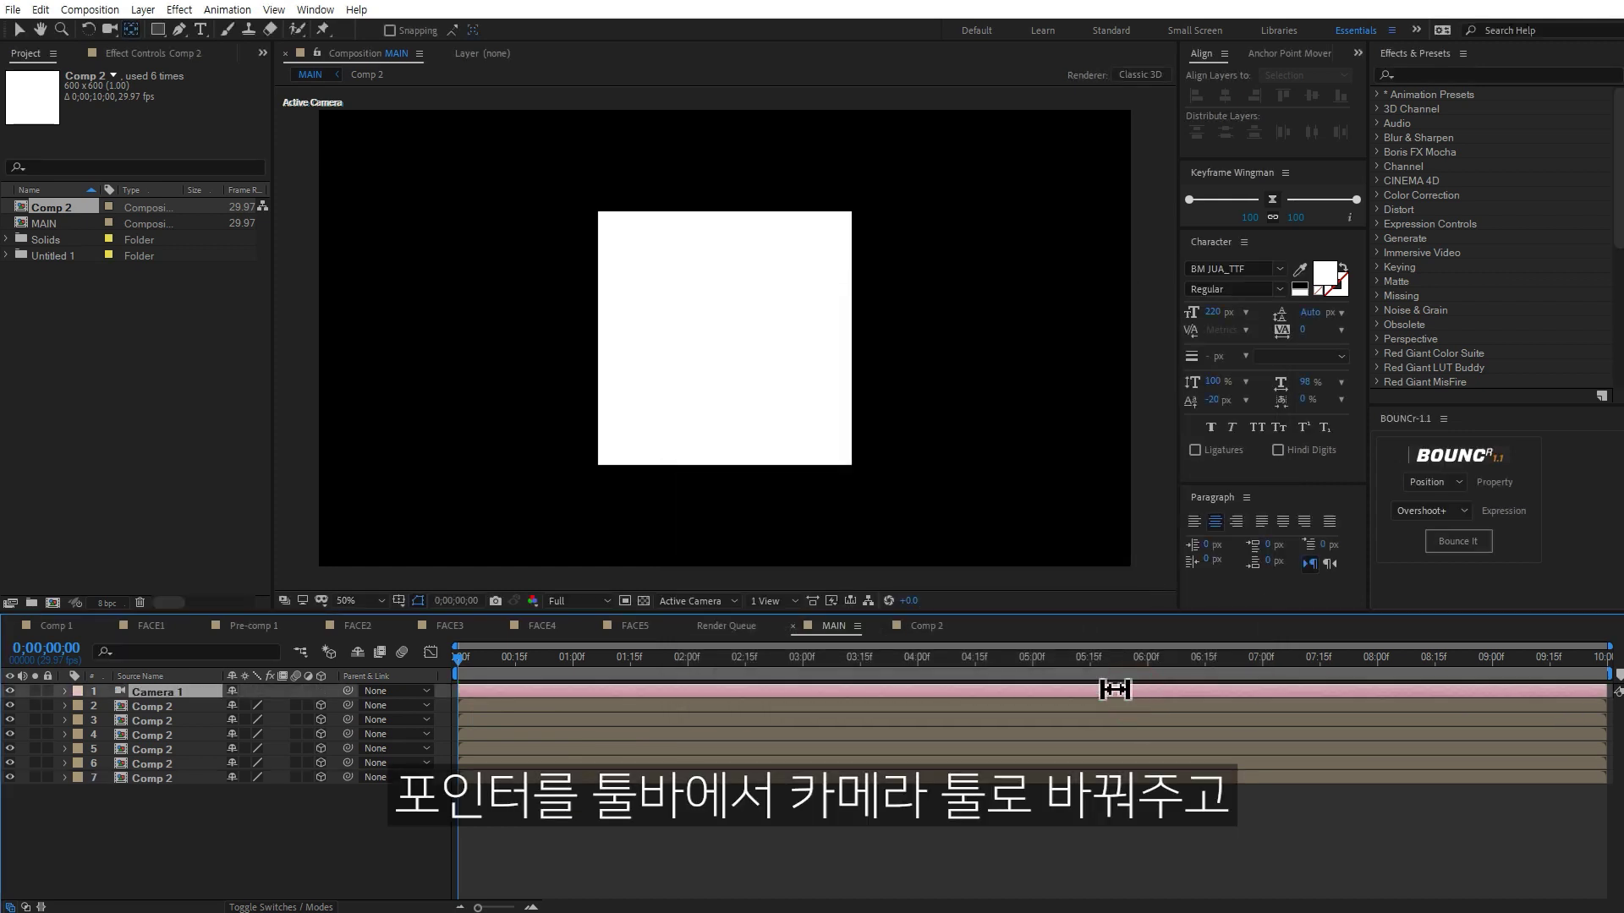
Orbit the camera to a three-quarter view of the solid white cube.
click(110, 31)
mouse_move(893, 403)
mouse_down()
mouse_move(842, 382)
mouse_move(826, 421)
mouse_up()
mouse_move(834, 356)
mouse_down()
mouse_move(711, 303)
mouse_move(886, 349)
mouse_up()
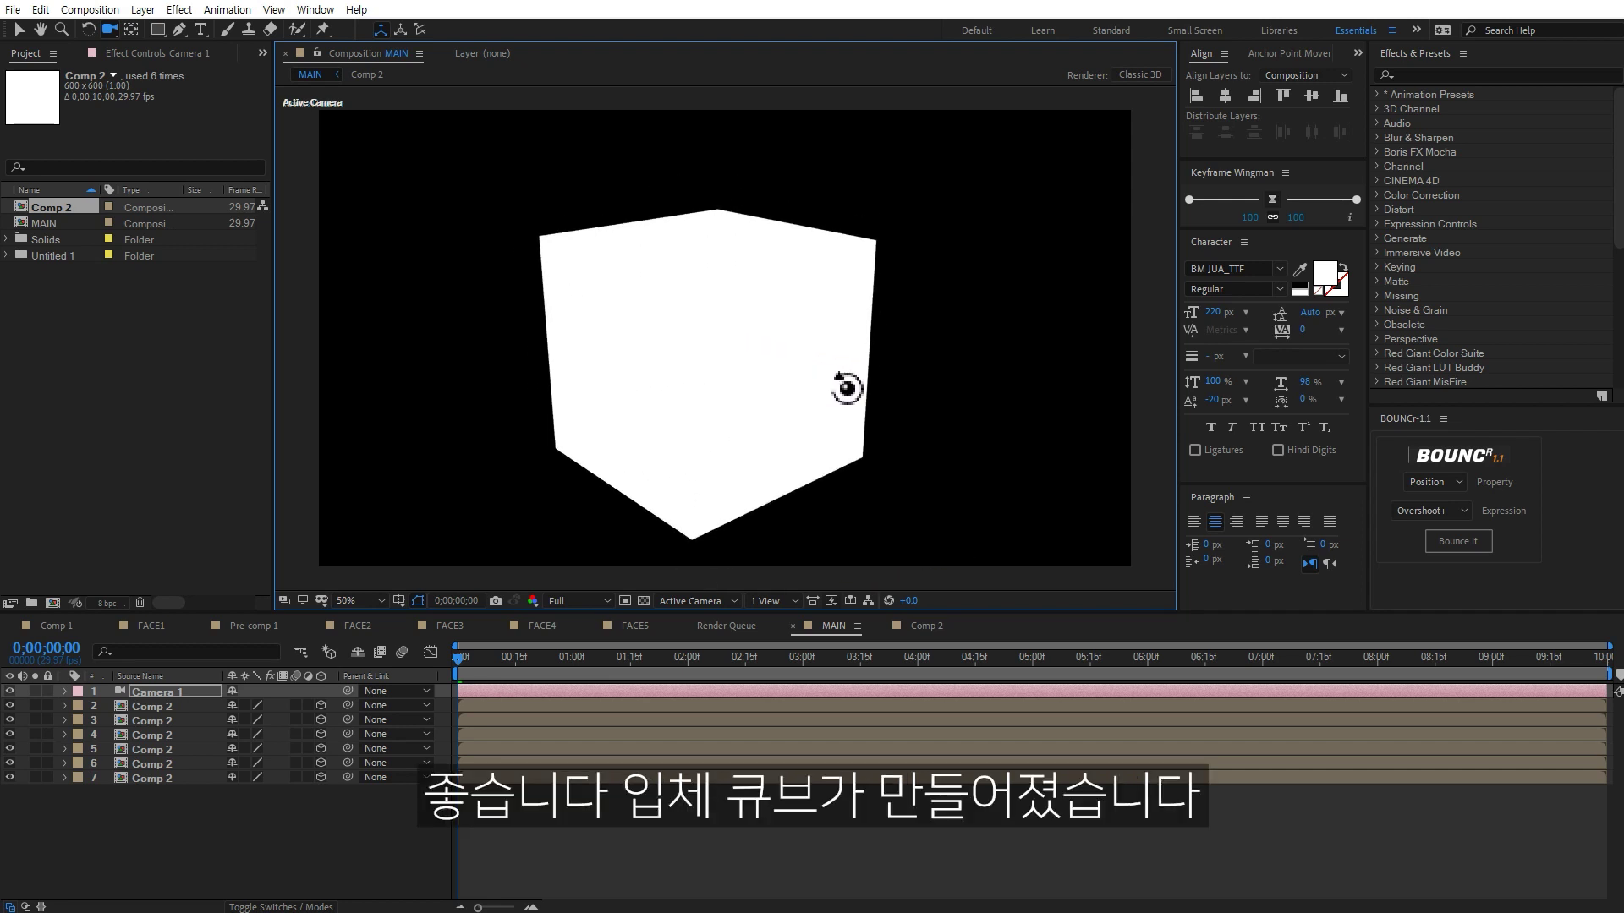
drag(886, 350, 905, 344)
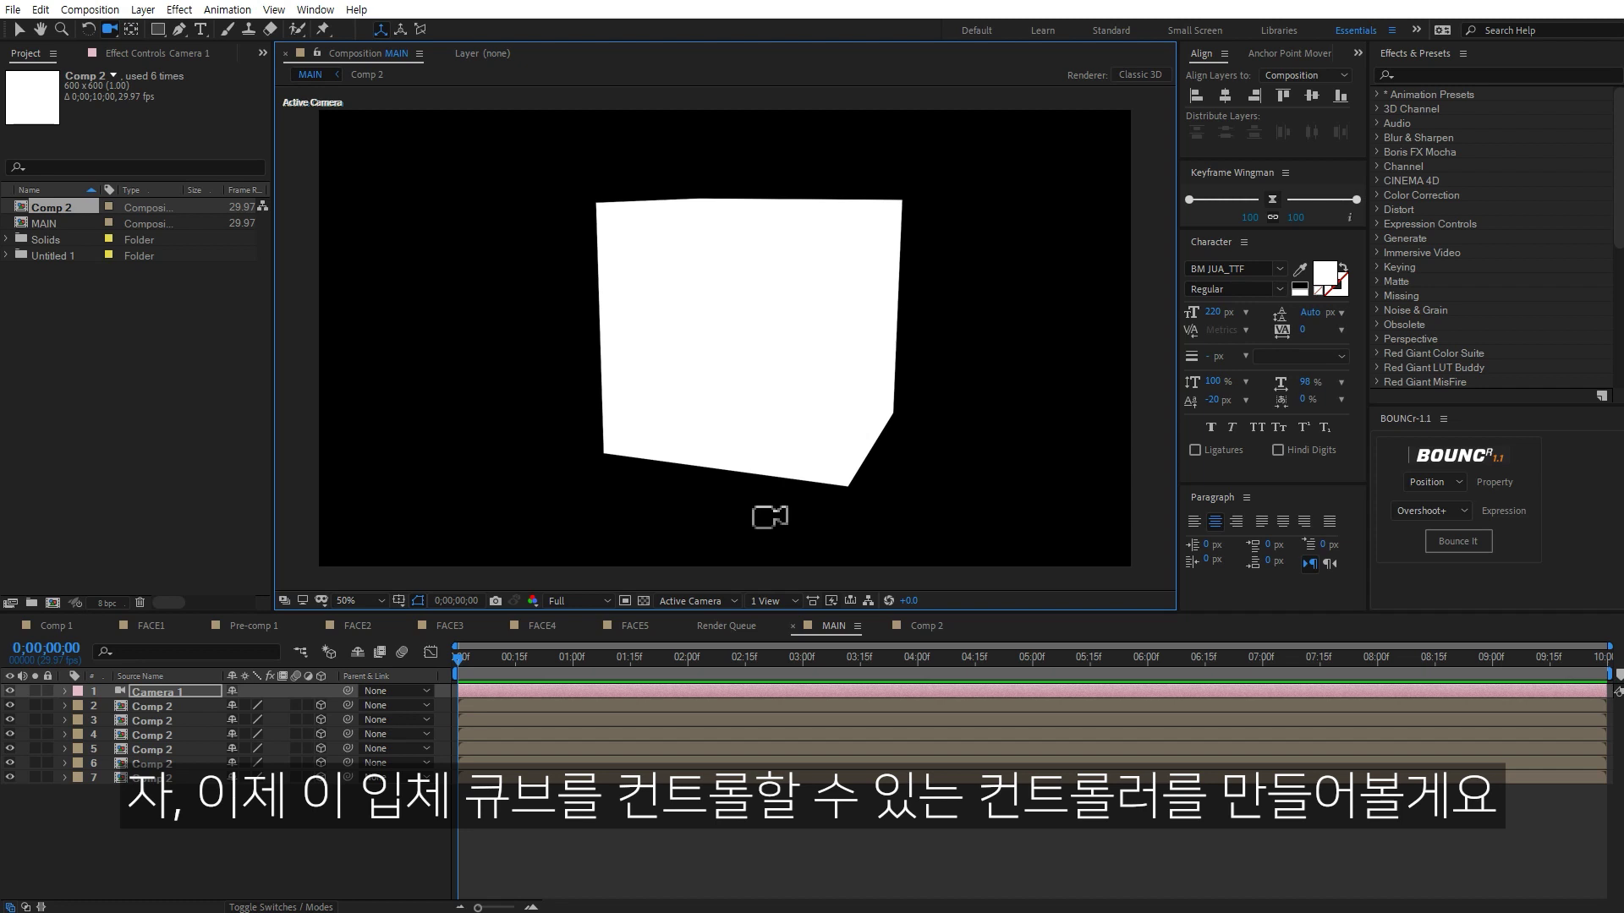
Add a Null 3 object and move it directly below Camera 1.
right_click(302, 834)
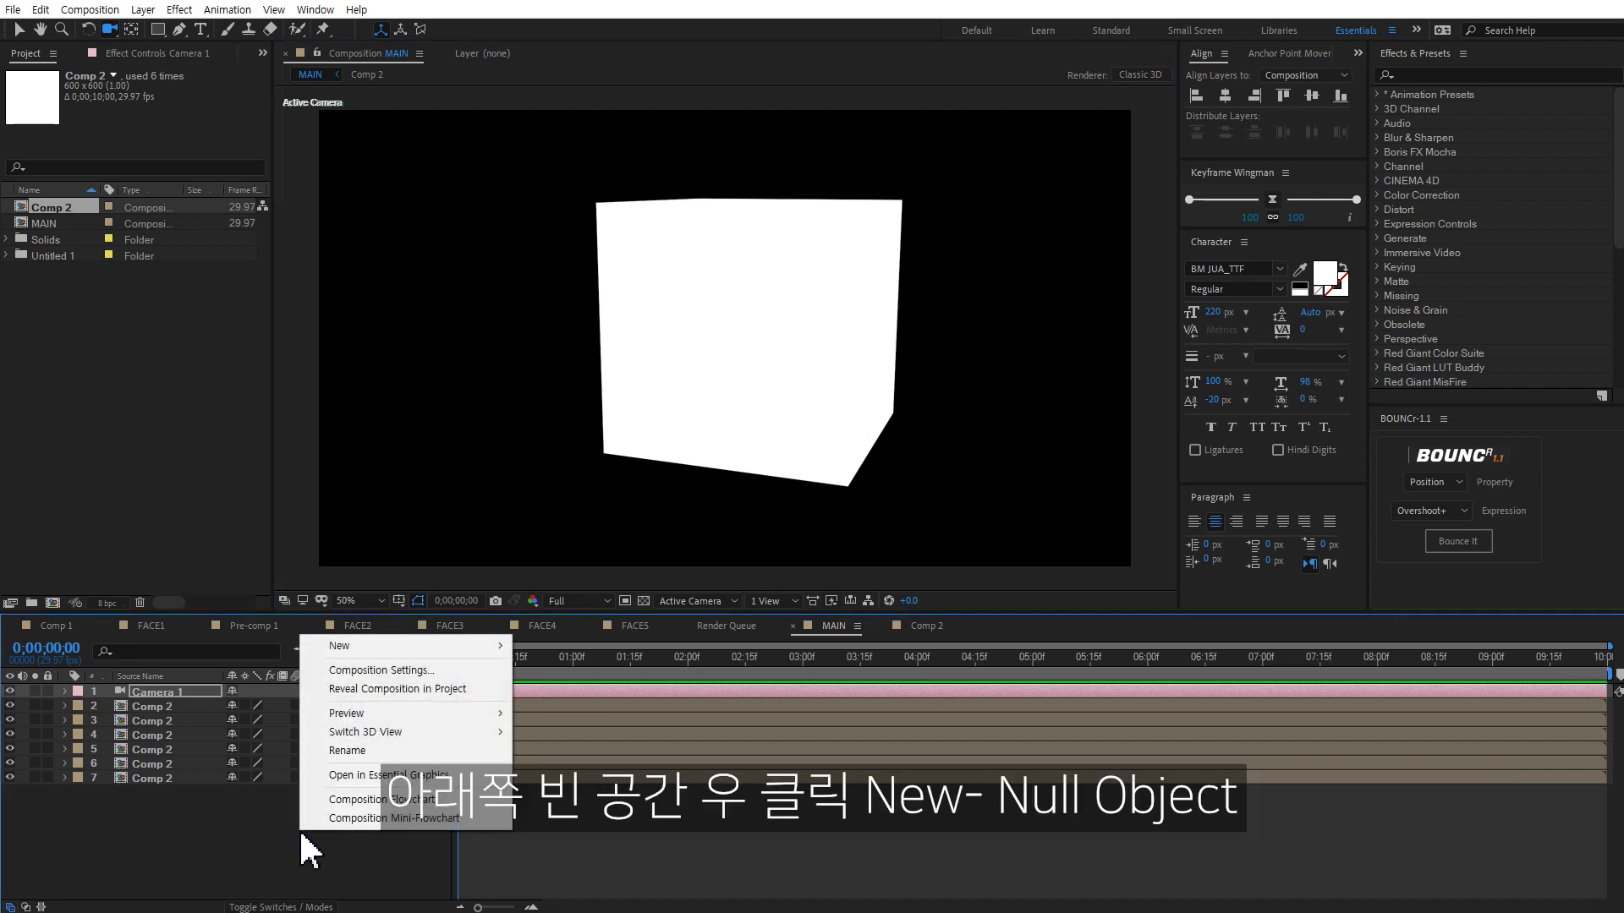
mouse_move(453, 646)
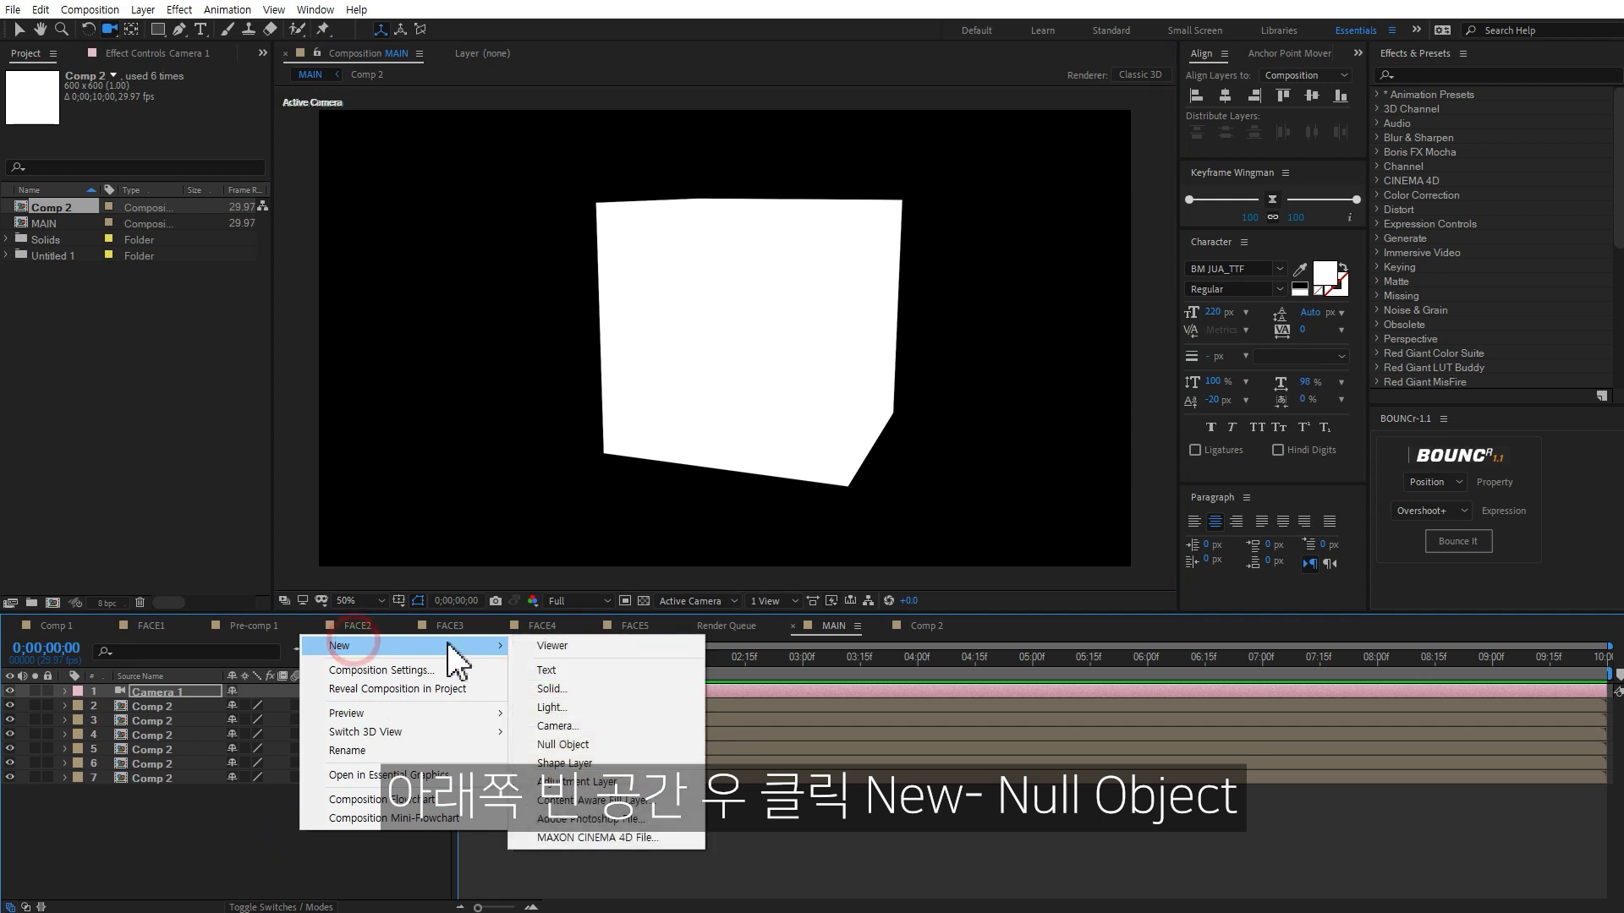
click(605, 744)
click(234, 840)
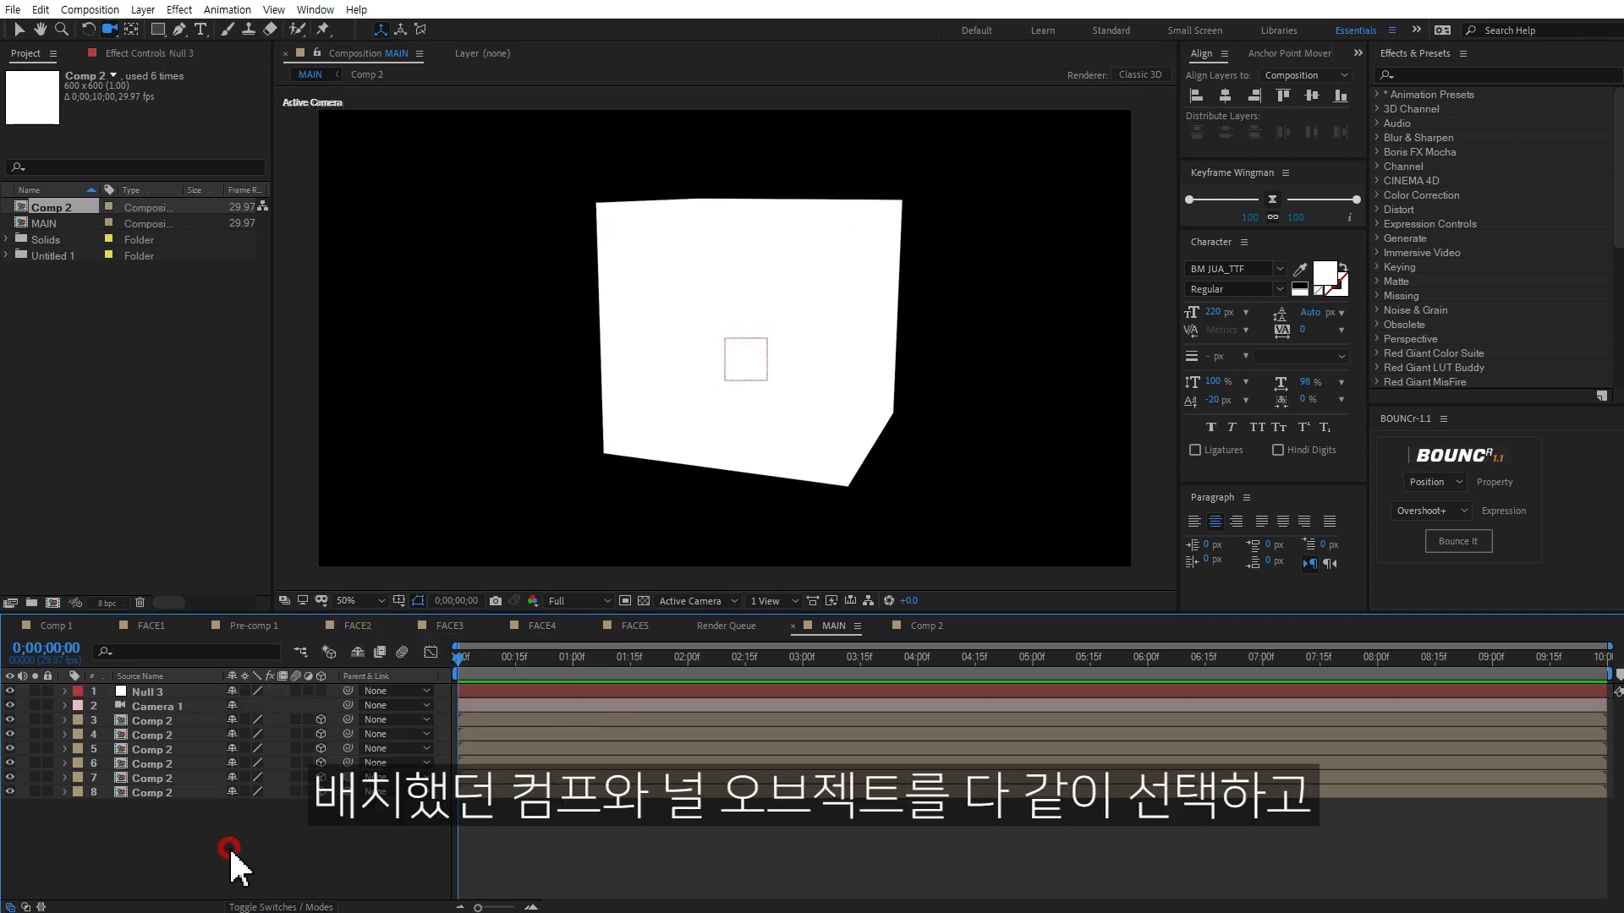
click(148, 690)
drag(149, 690, 153, 704)
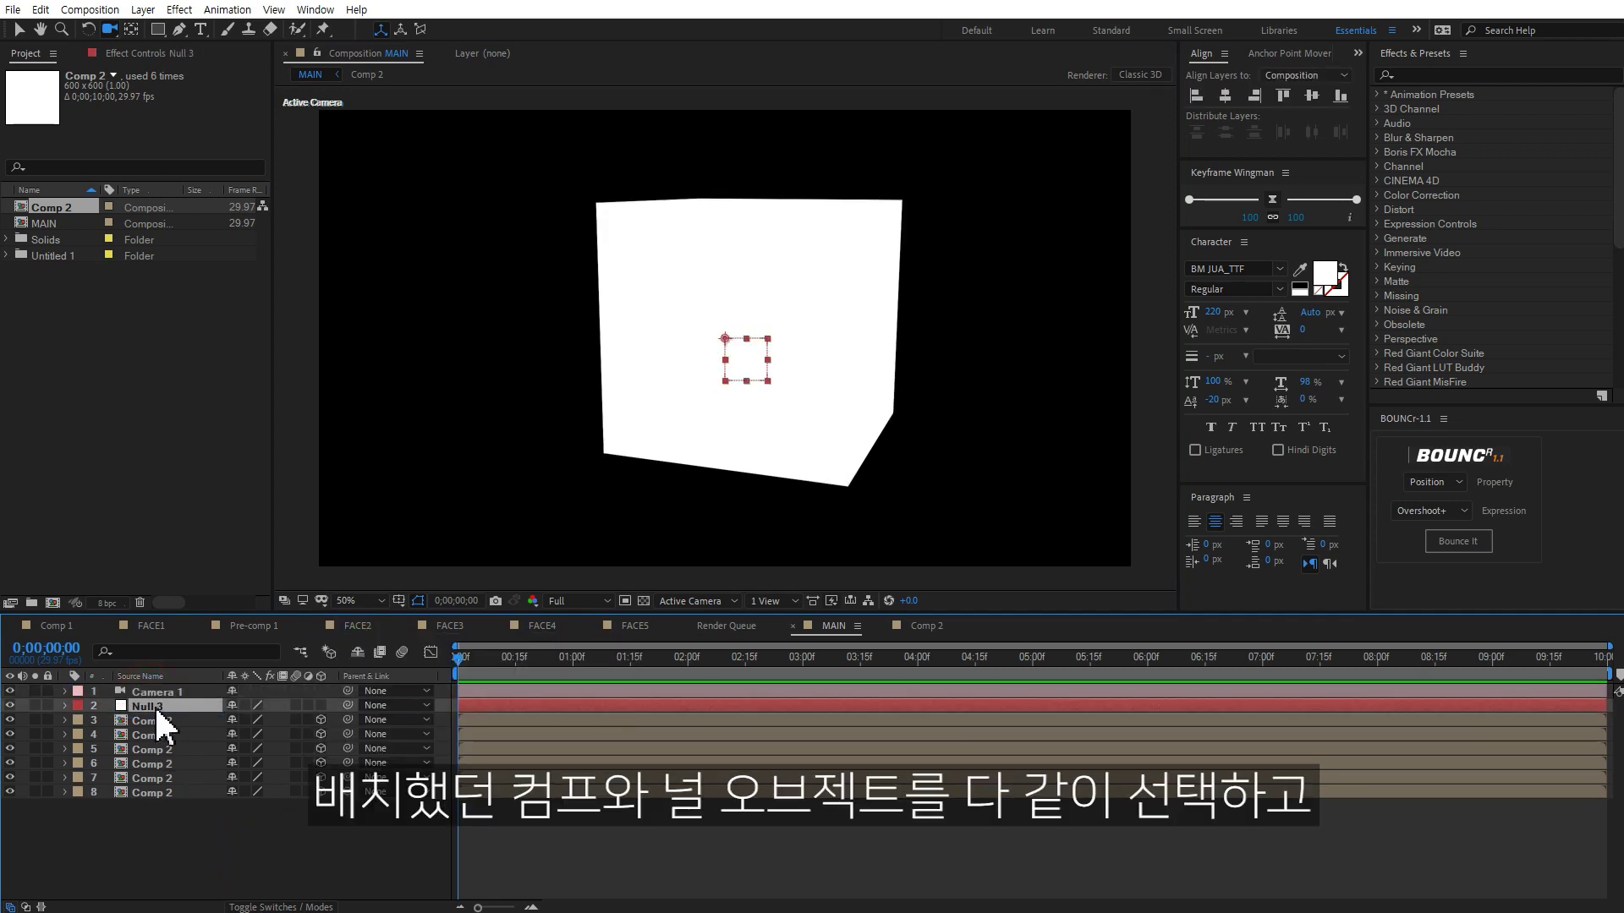
Give Null 3 and all the Comp 2 face layers a Yellow label.
drag(159, 816, 135, 721)
ctrl+click(135, 705)
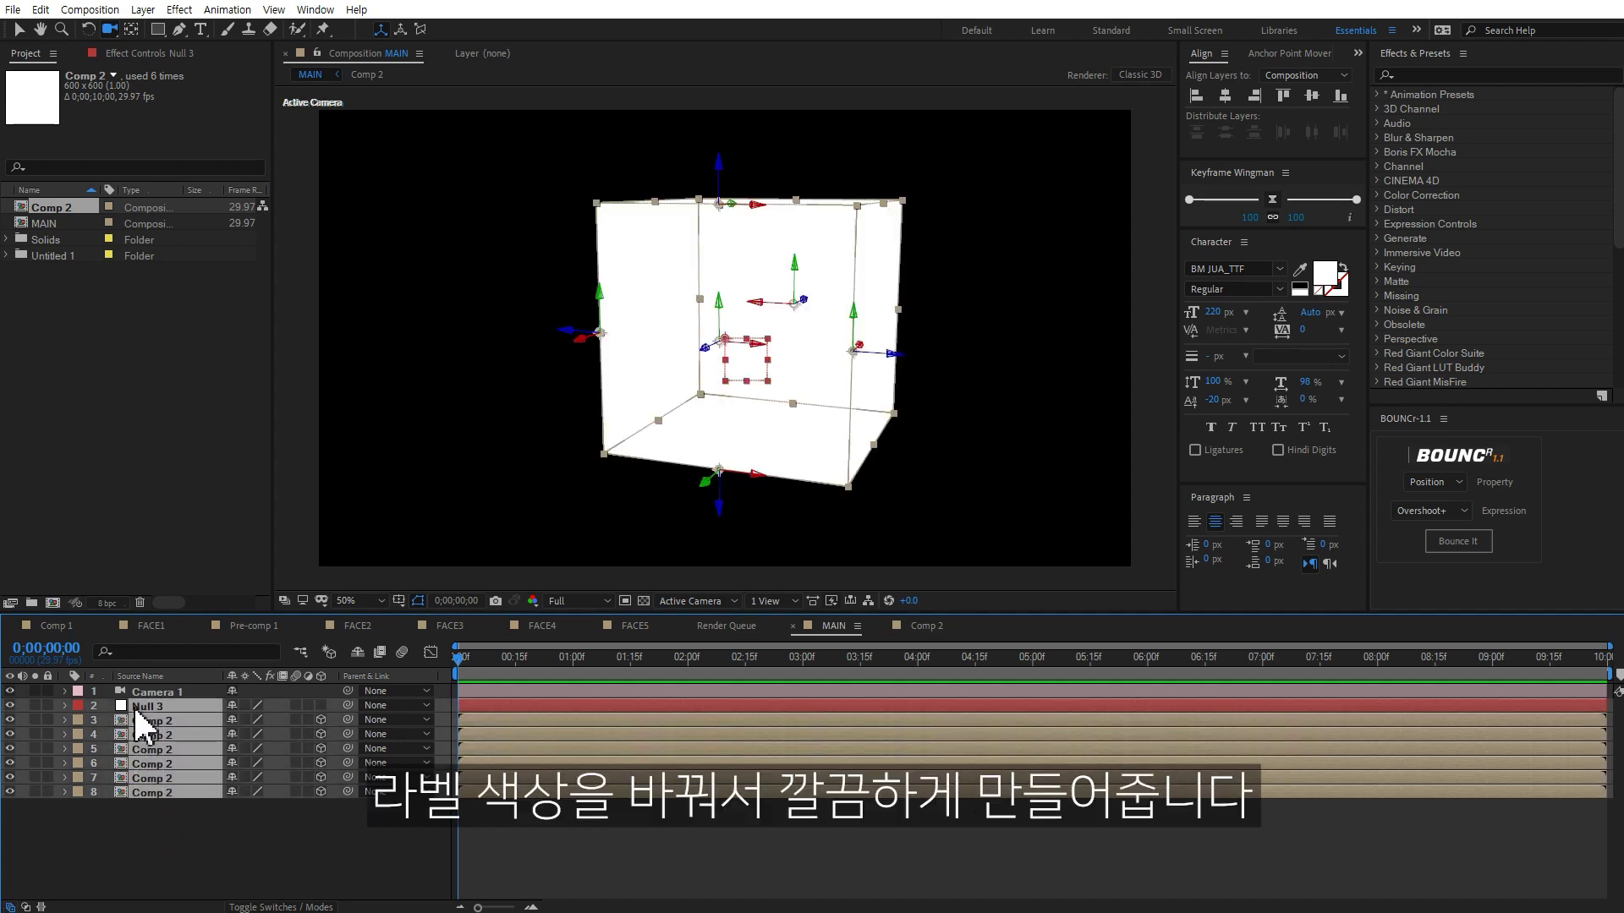
click(78, 705)
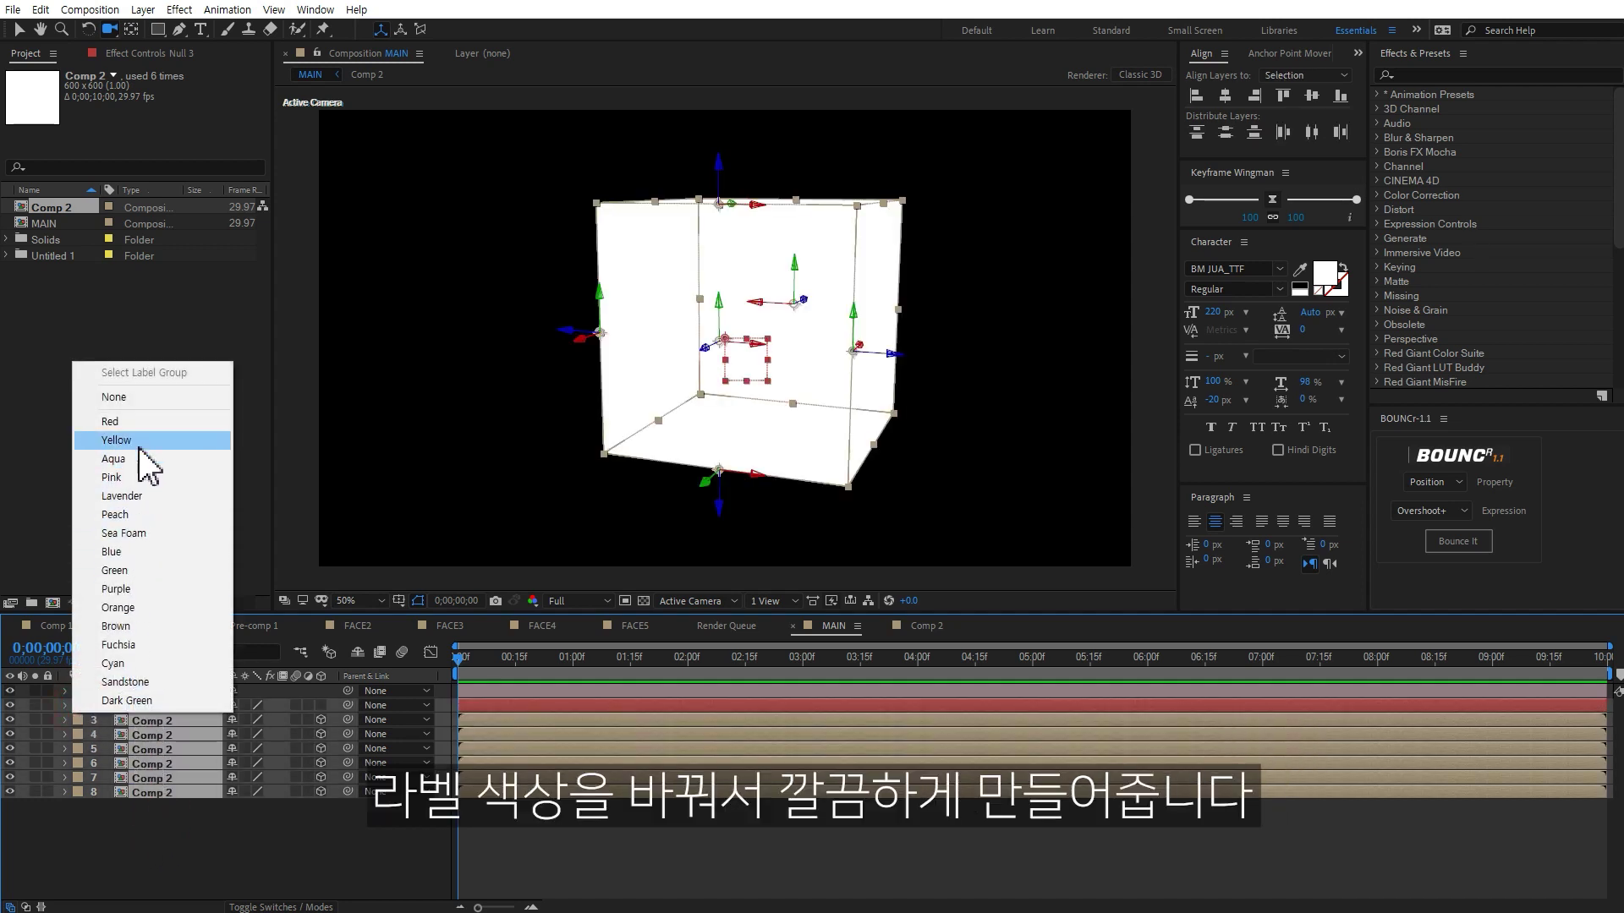
click(140, 441)
Turn on Null 3's 3D switch, then orbit around the cube.
click(323, 830)
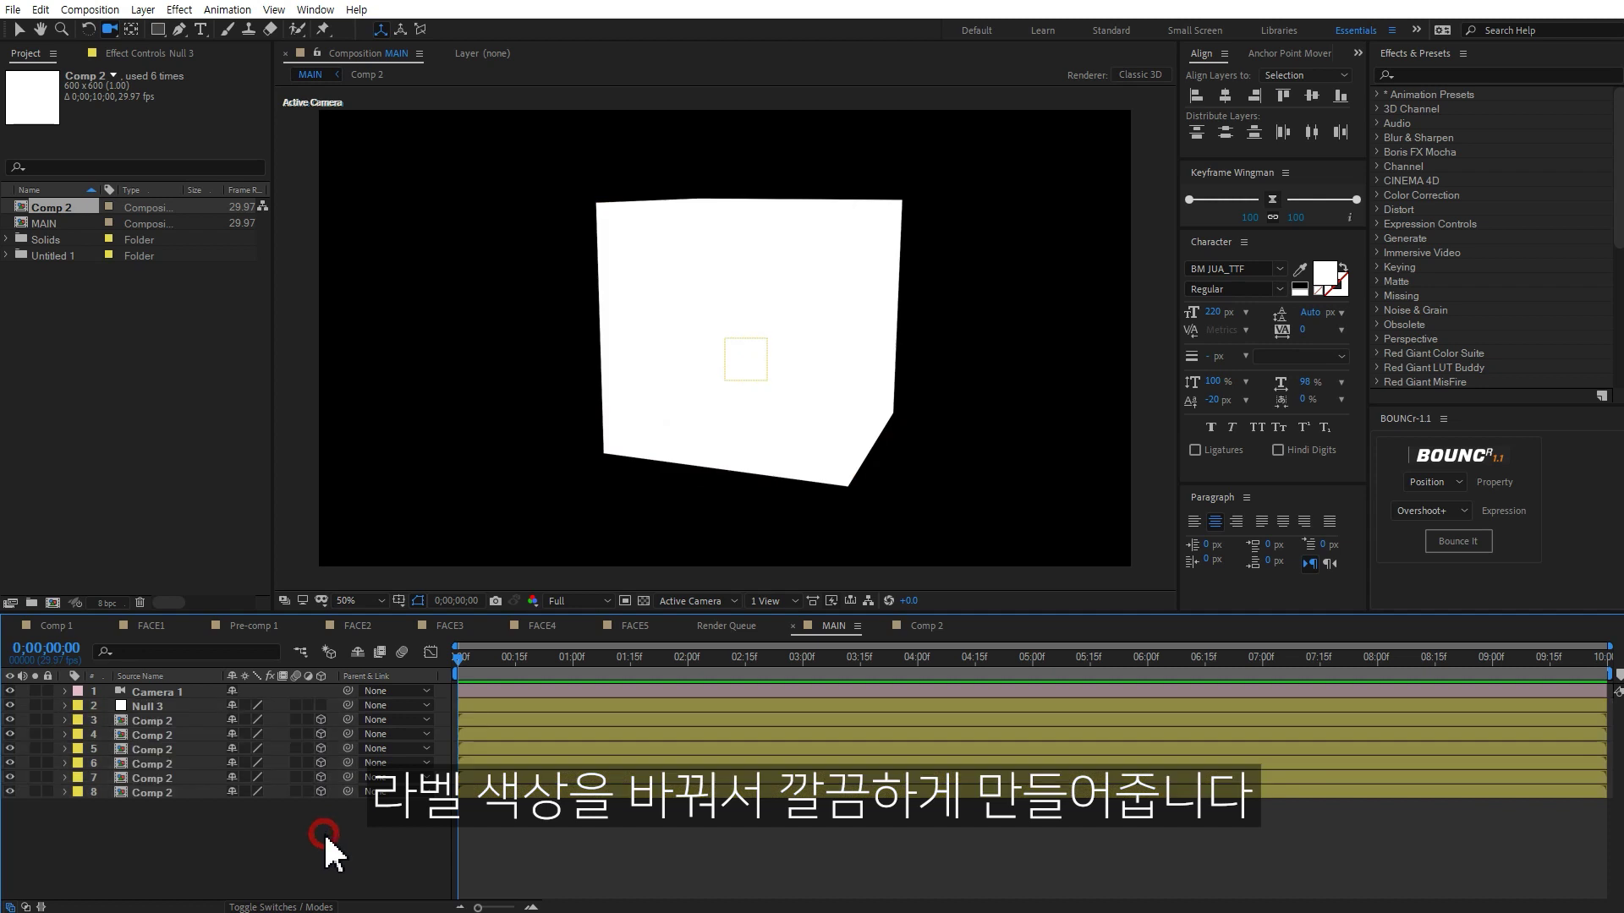
click(154, 703)
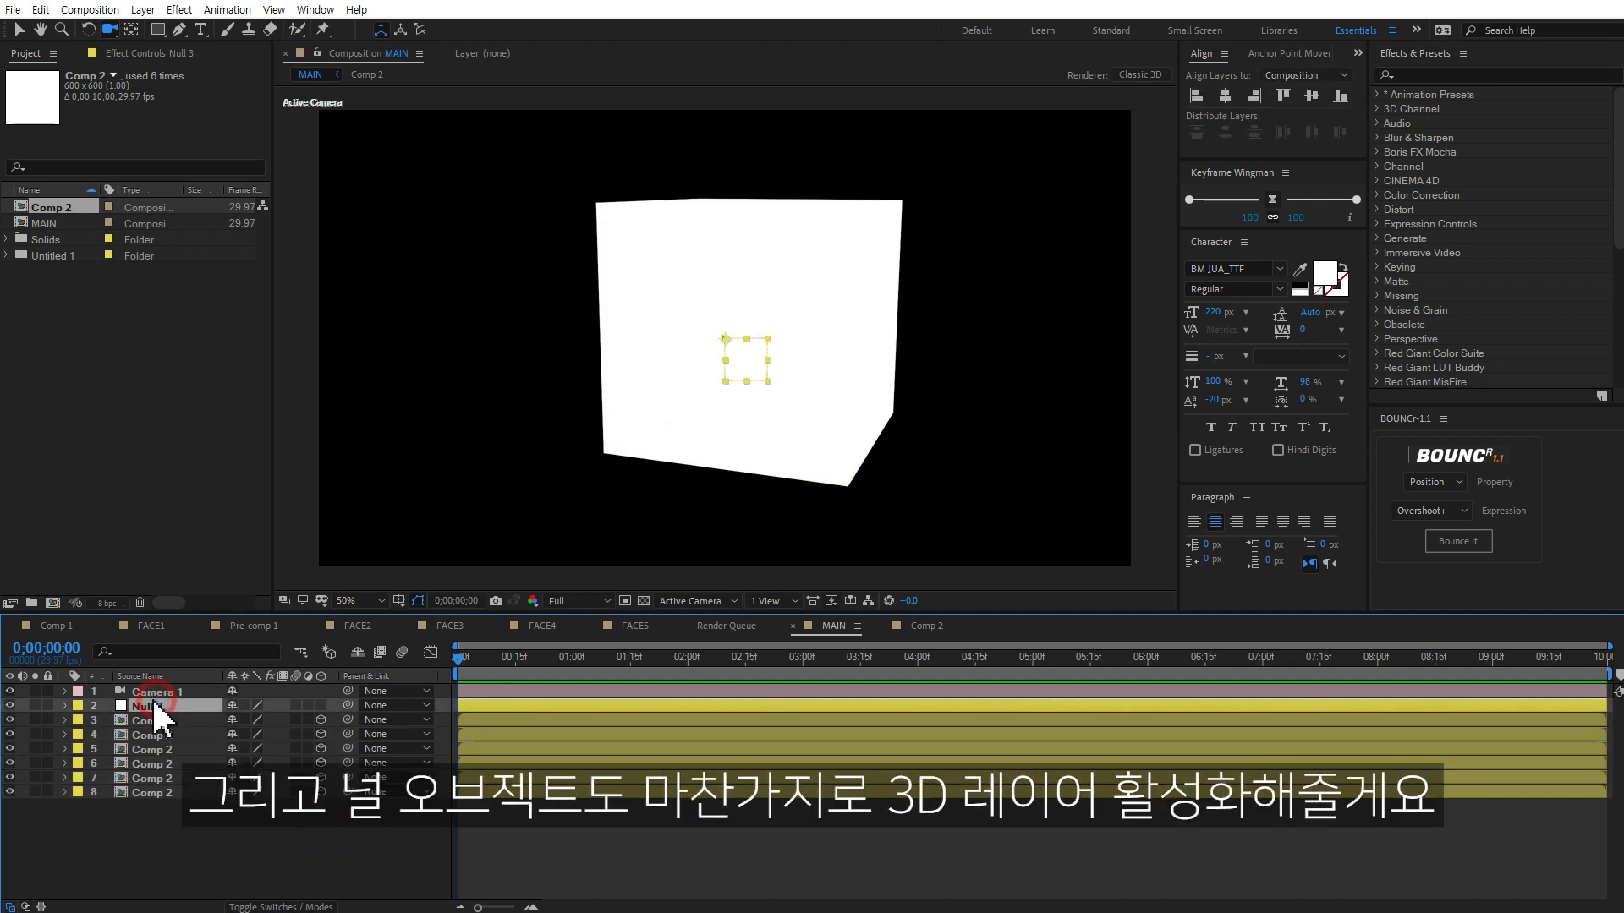
click(321, 705)
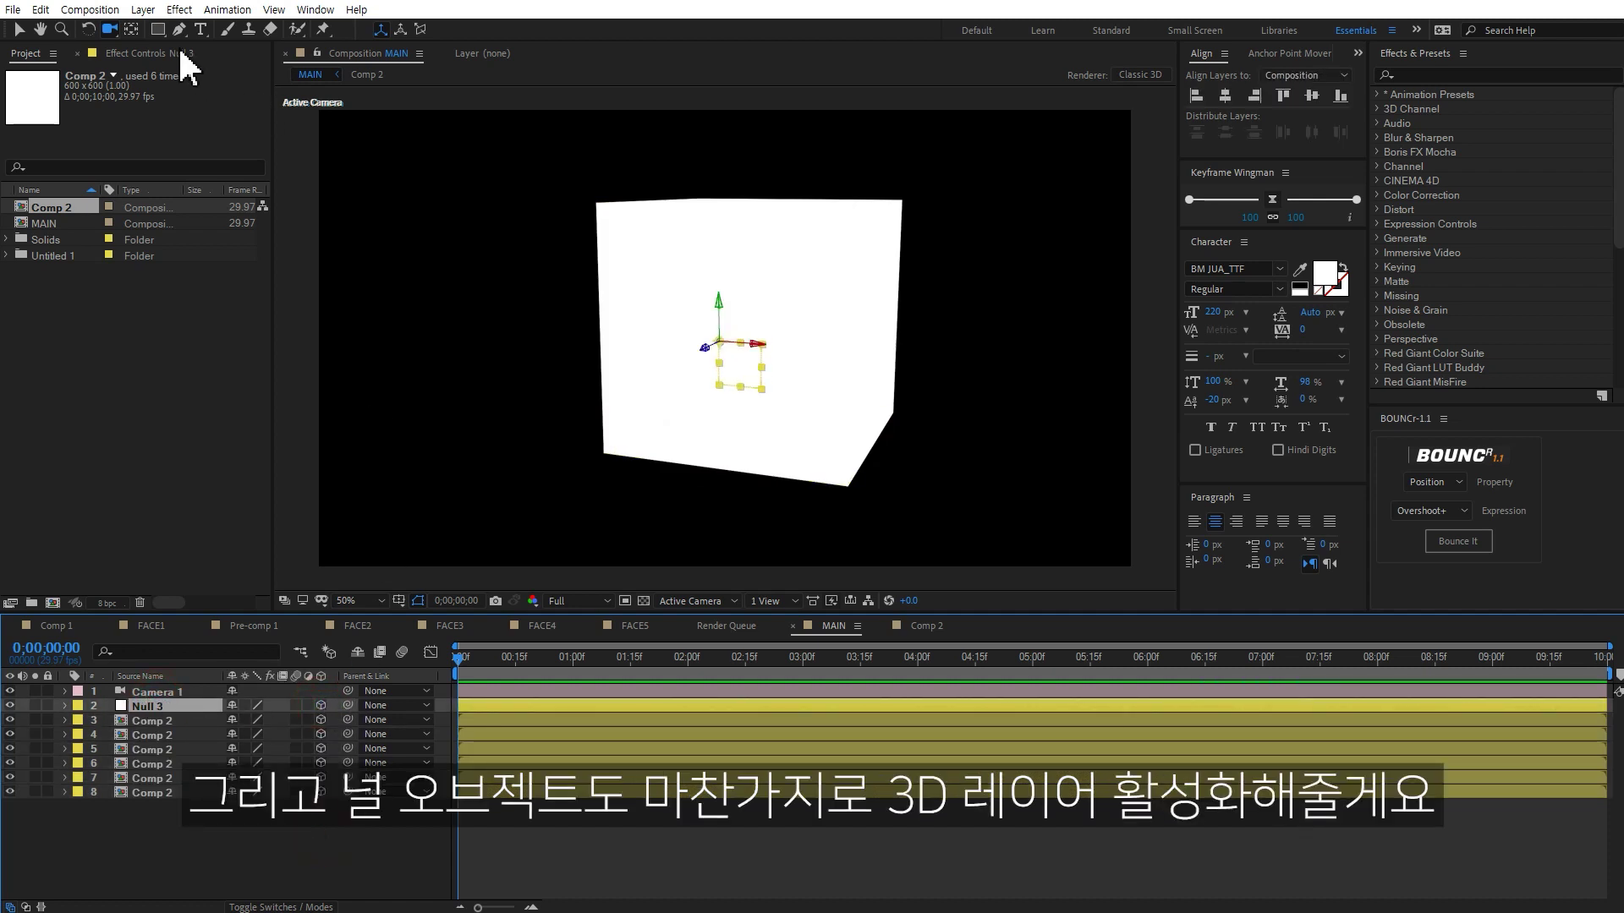
mouse_move(712, 393)
mouse_down()
mouse_move(626, 389)
mouse_move(685, 348)
mouse_up()
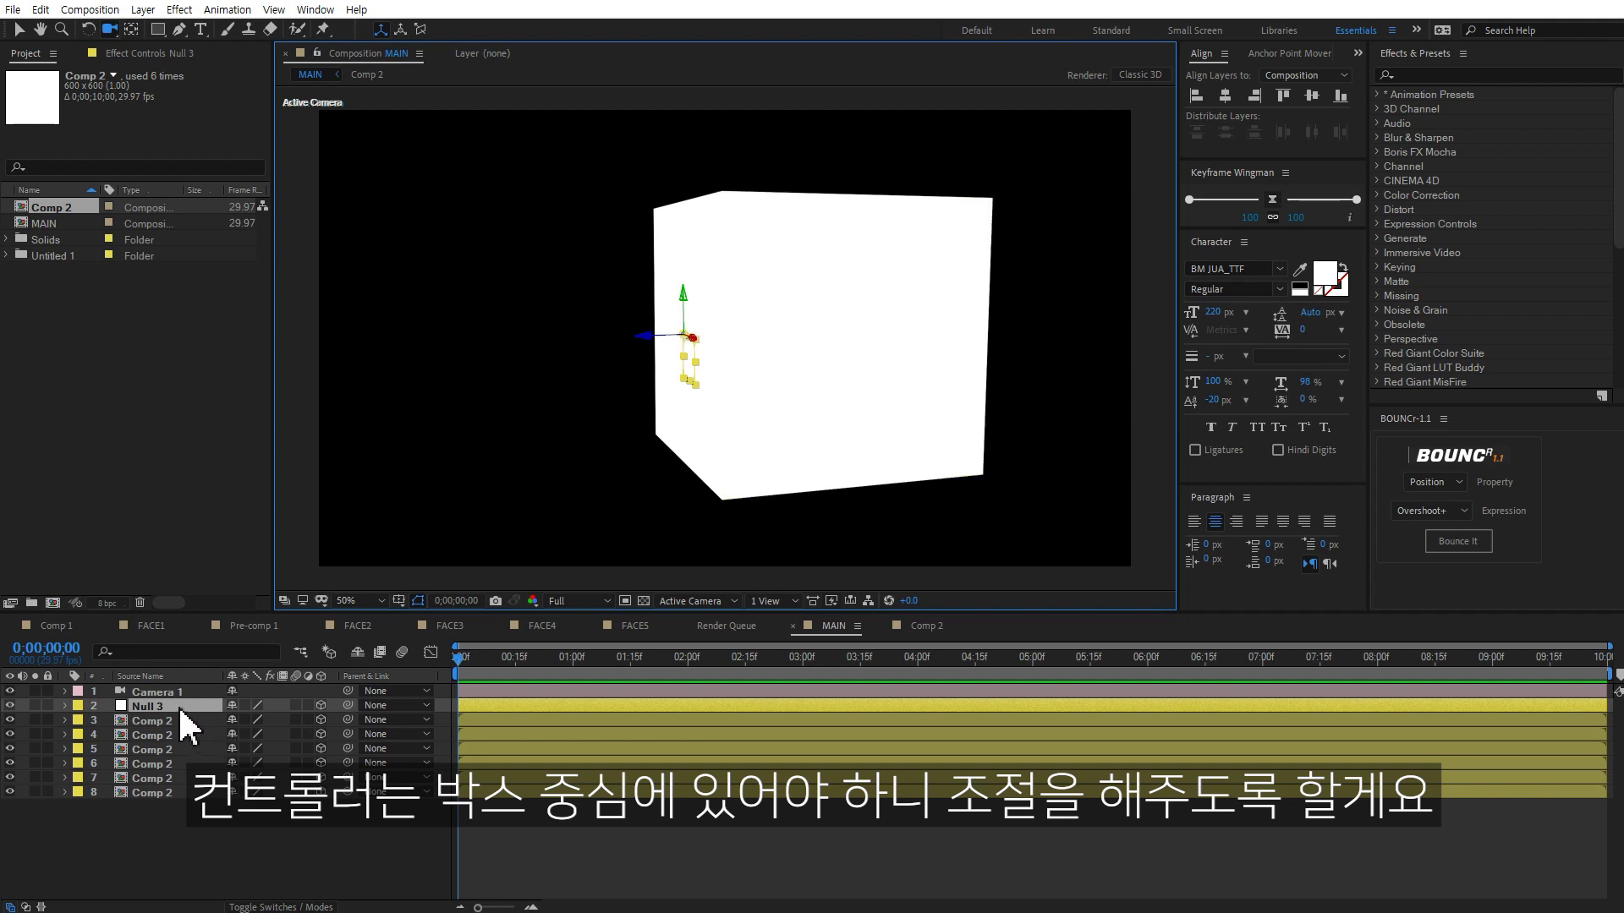
Set Null 3's Z position to 300, placing it at the cube's centre.
click(180, 707)
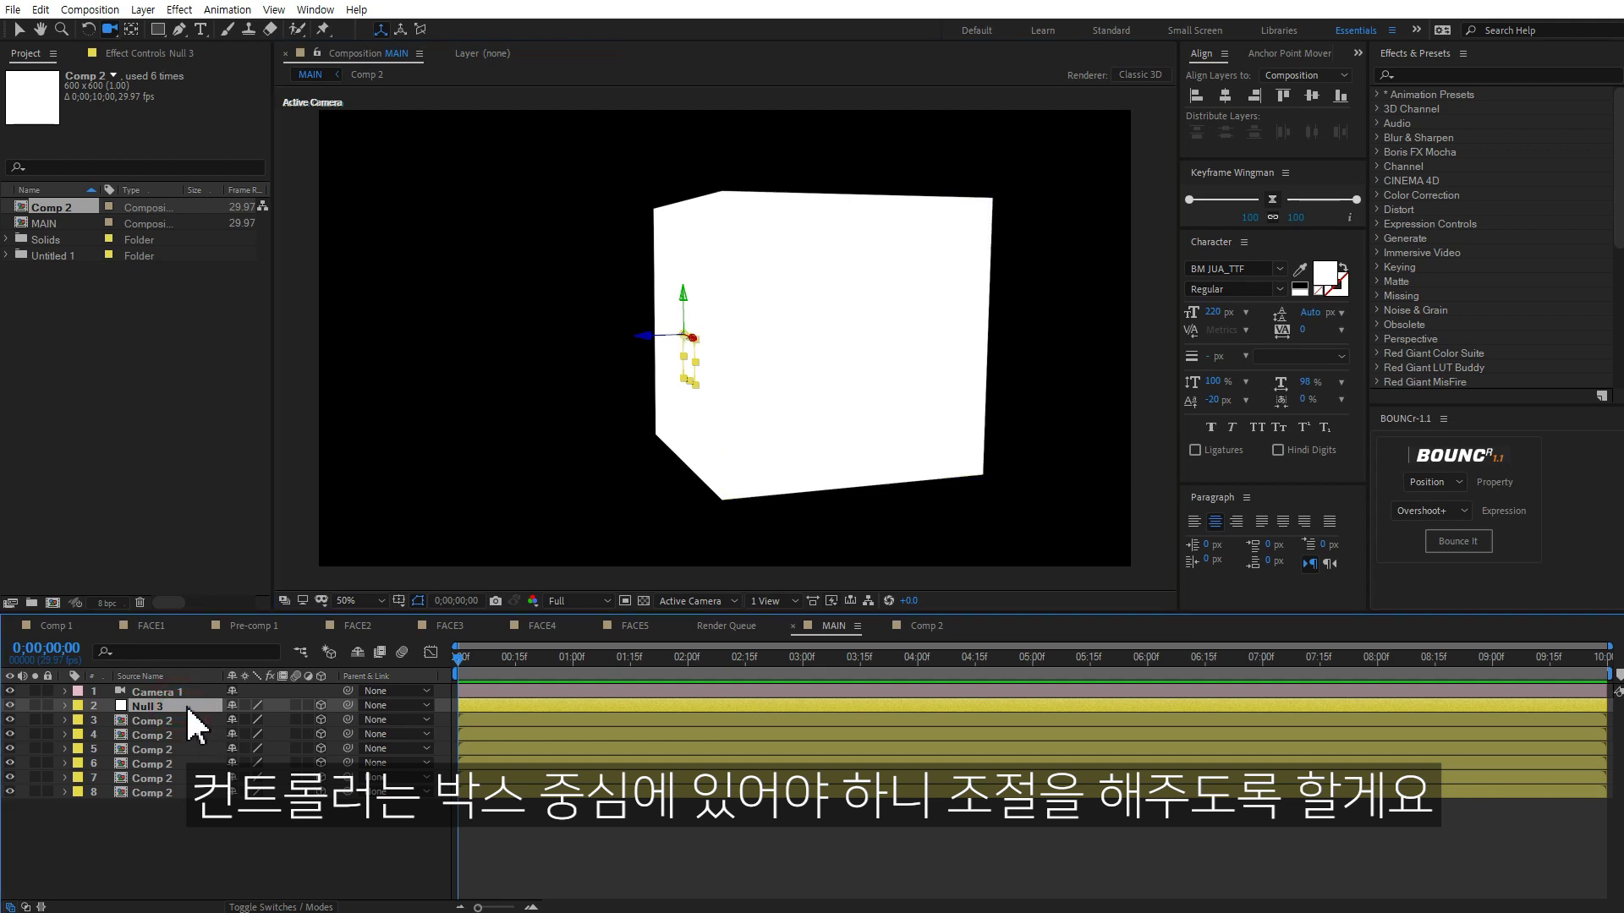
key(p)
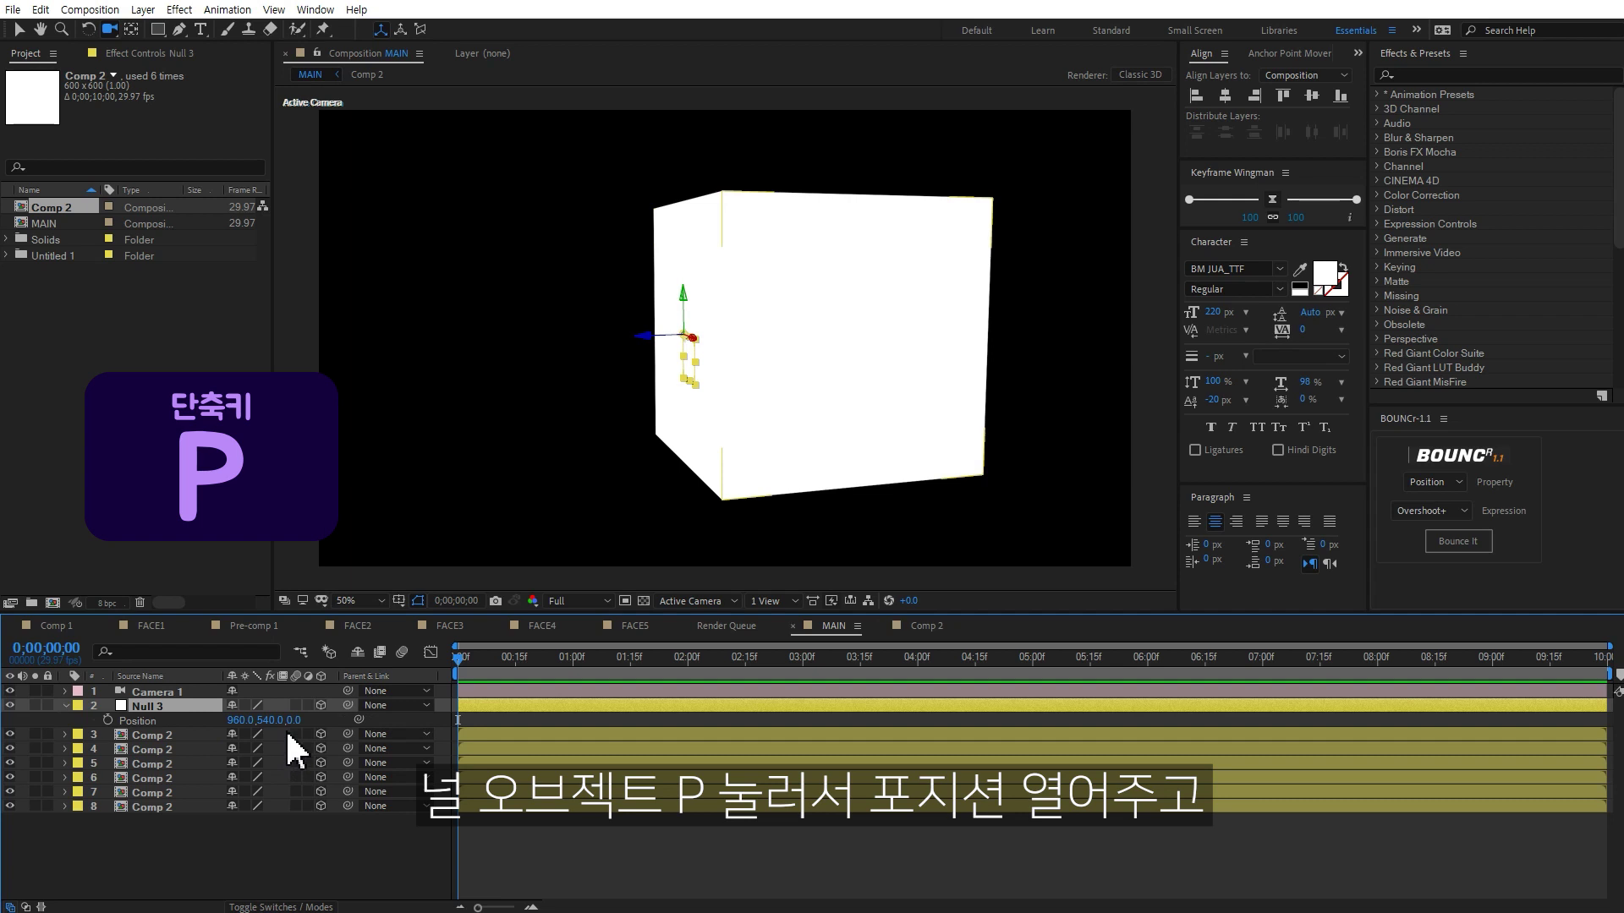
drag(290, 720, 438, 702)
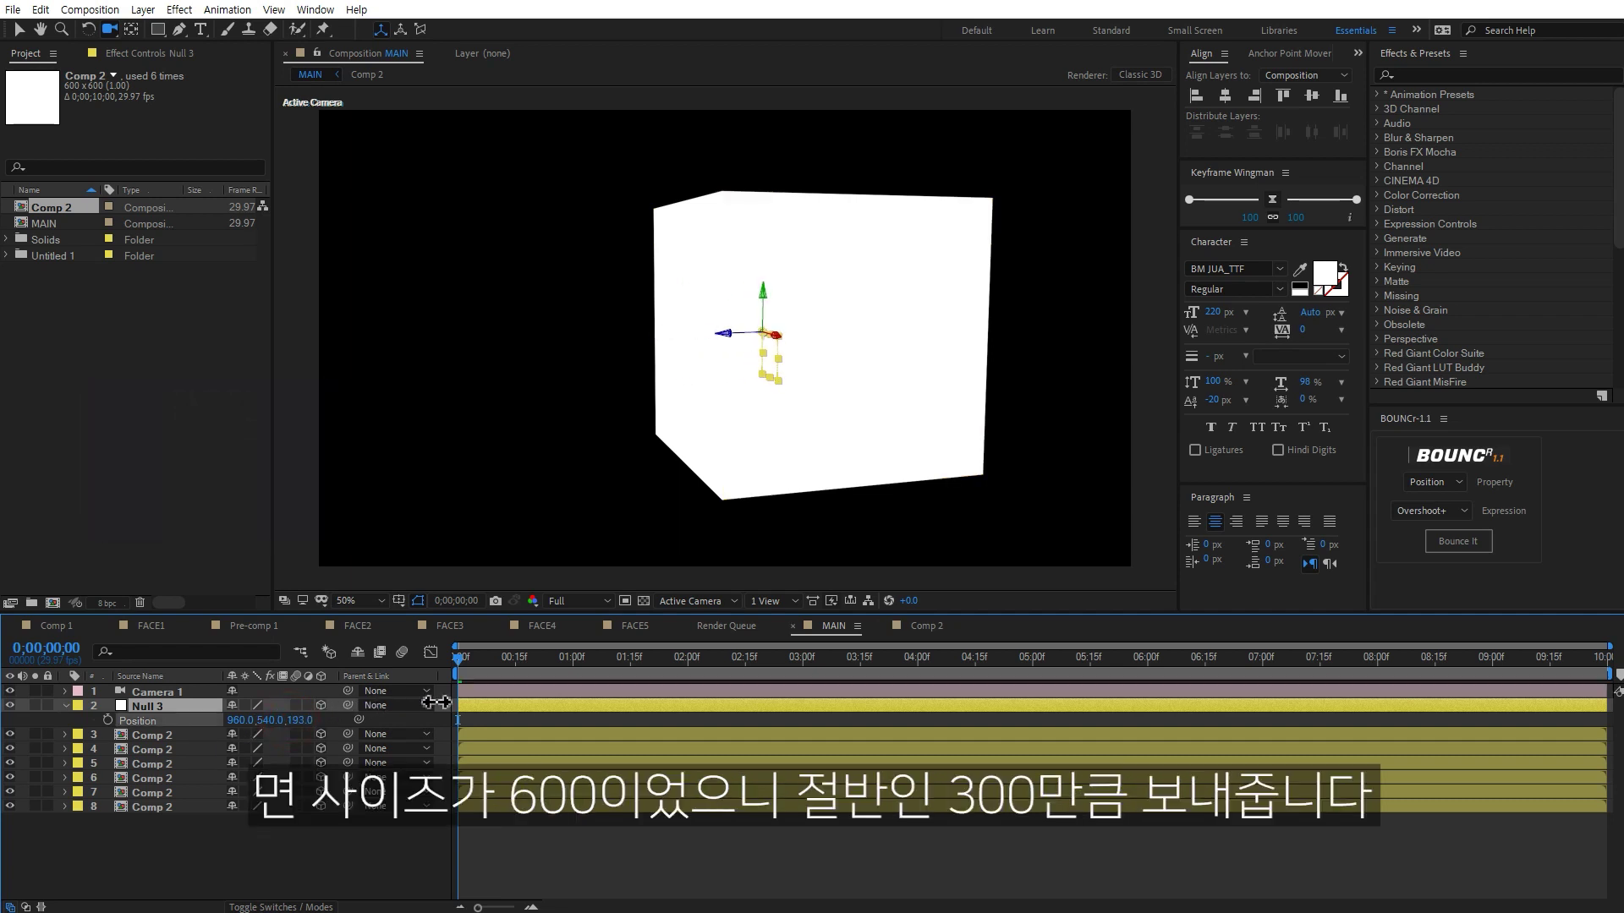
text(300)
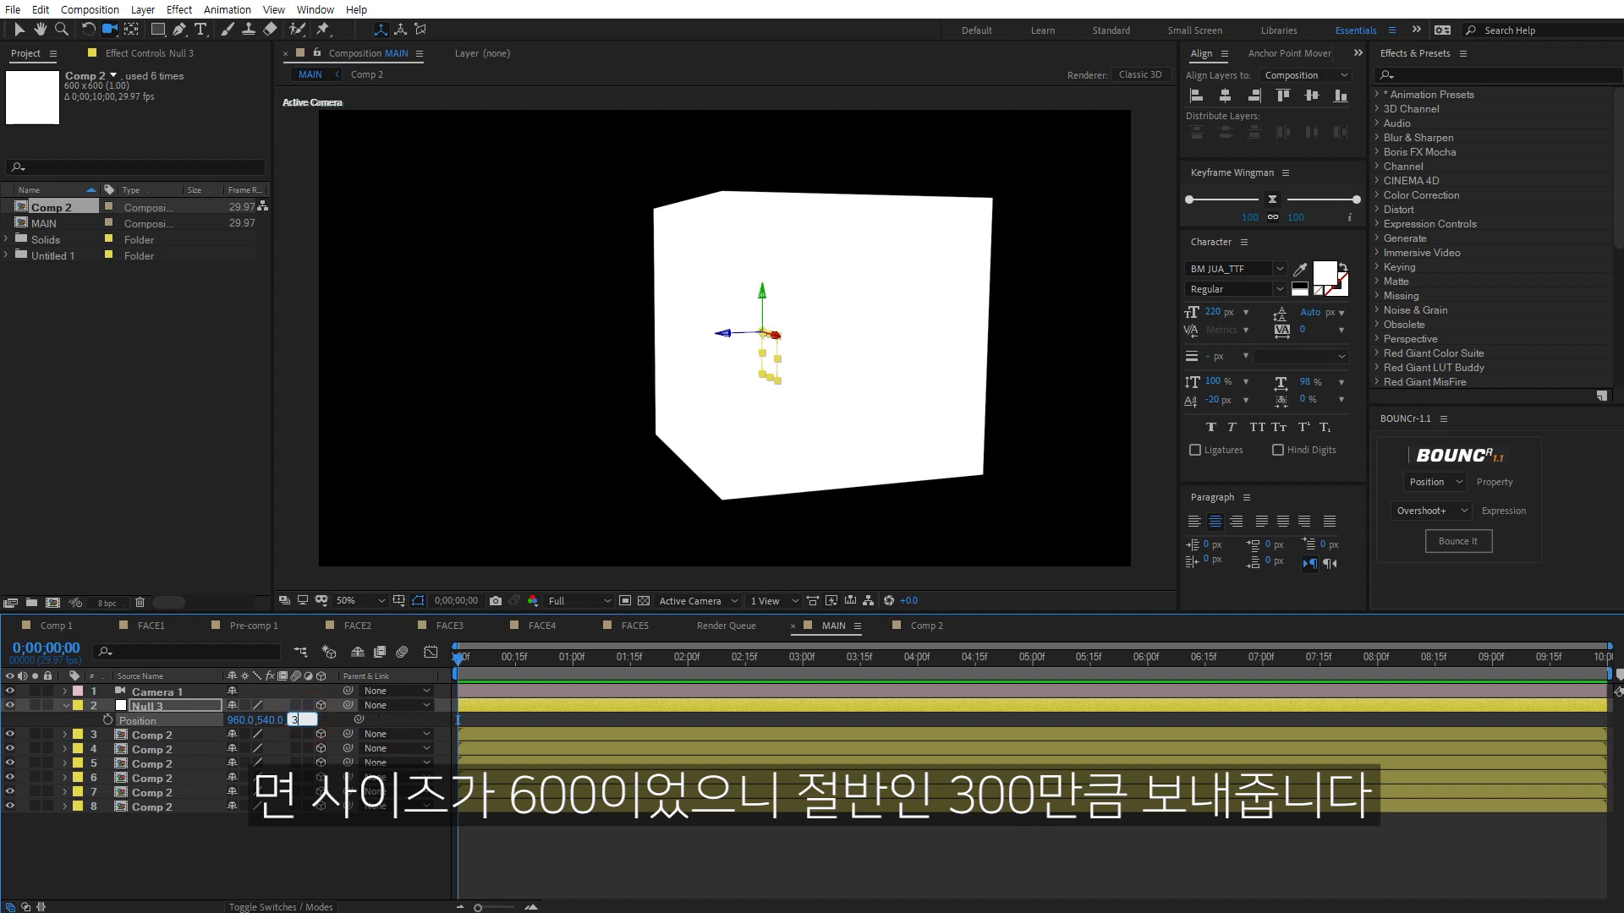
key(Return)
Orbit the camera around the cube, then select all six Comp 2 face layers.
drag(774, 411, 838, 362)
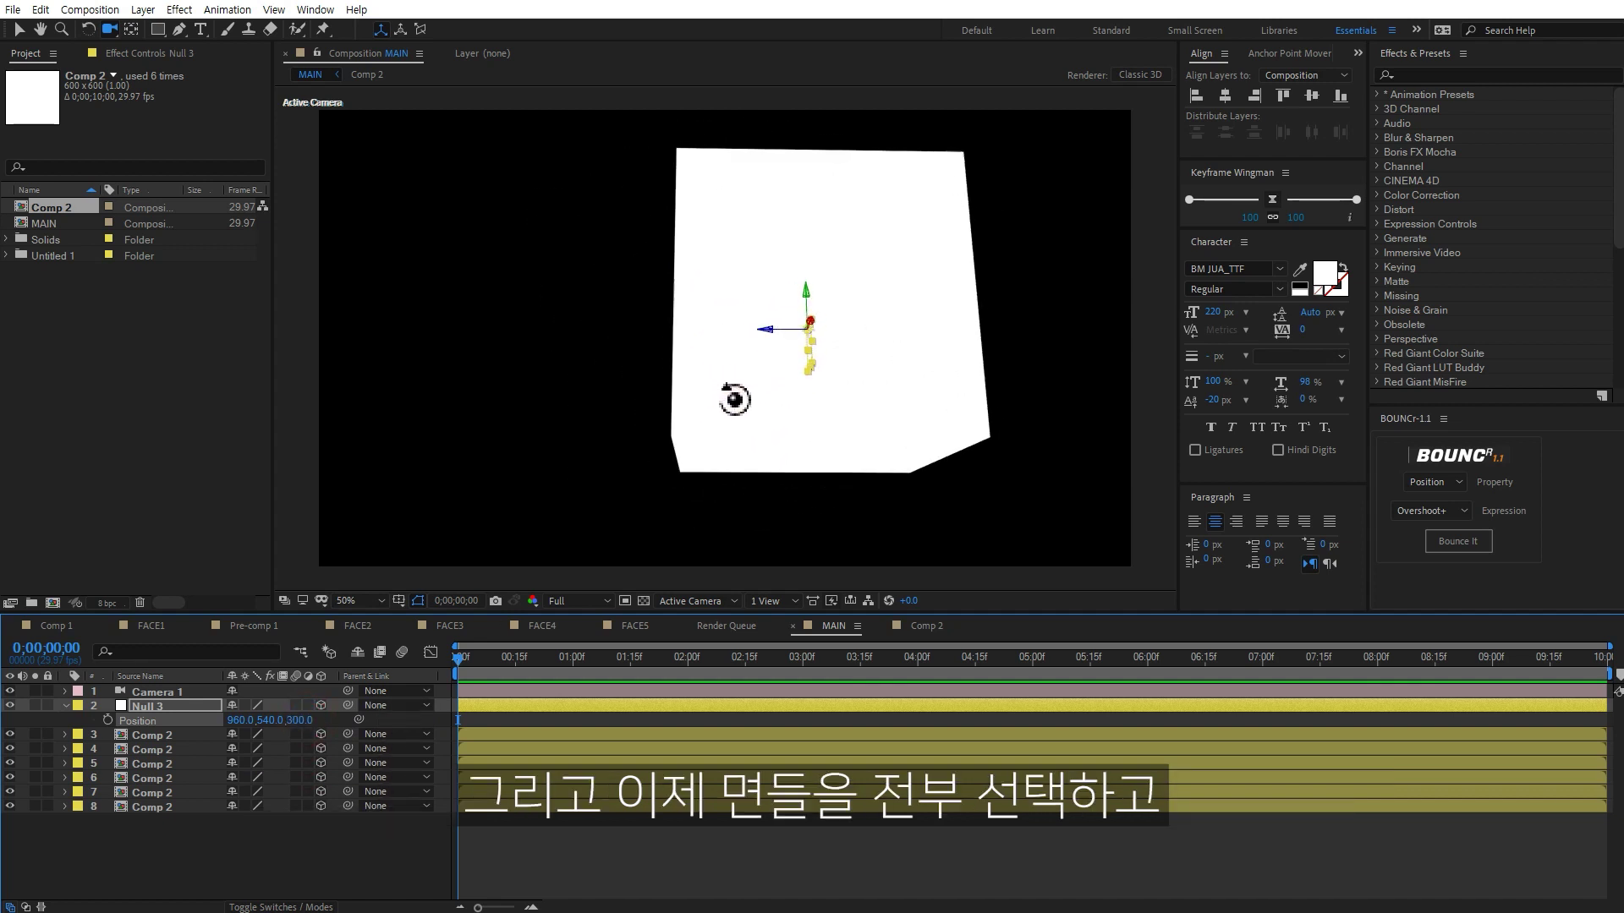
drag(838, 362, 750, 428)
drag(188, 833, 158, 728)
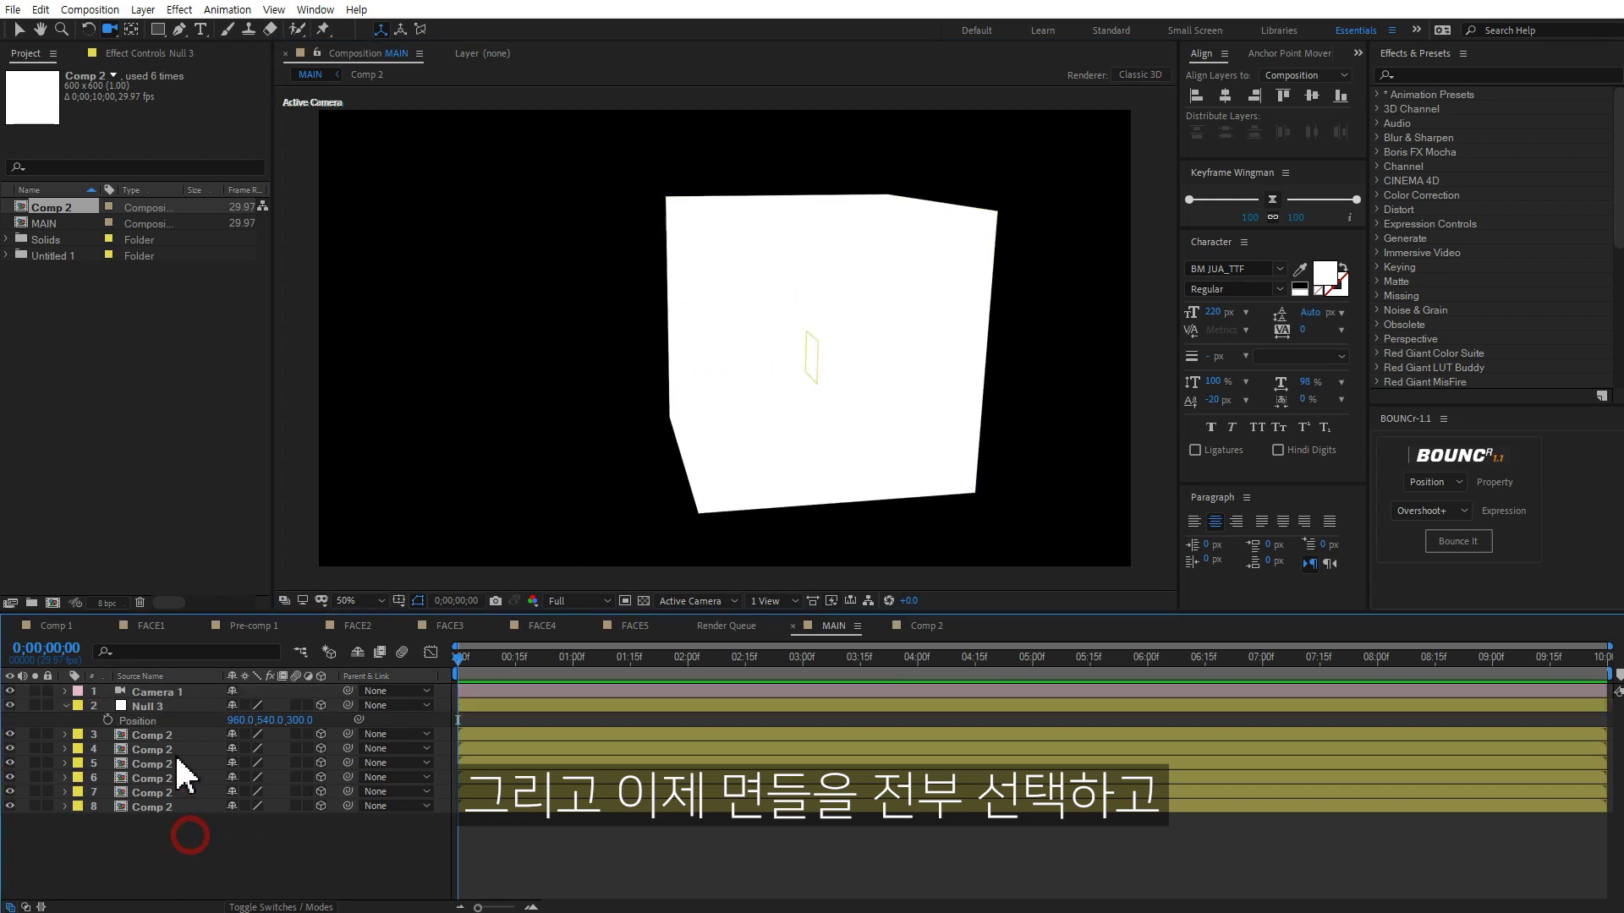
Parent the six face layers to Null 3 and set its Z position to 0.
mouse_move(347, 732)
mouse_down()
mouse_move(324, 744)
mouse_move(164, 707)
mouse_up()
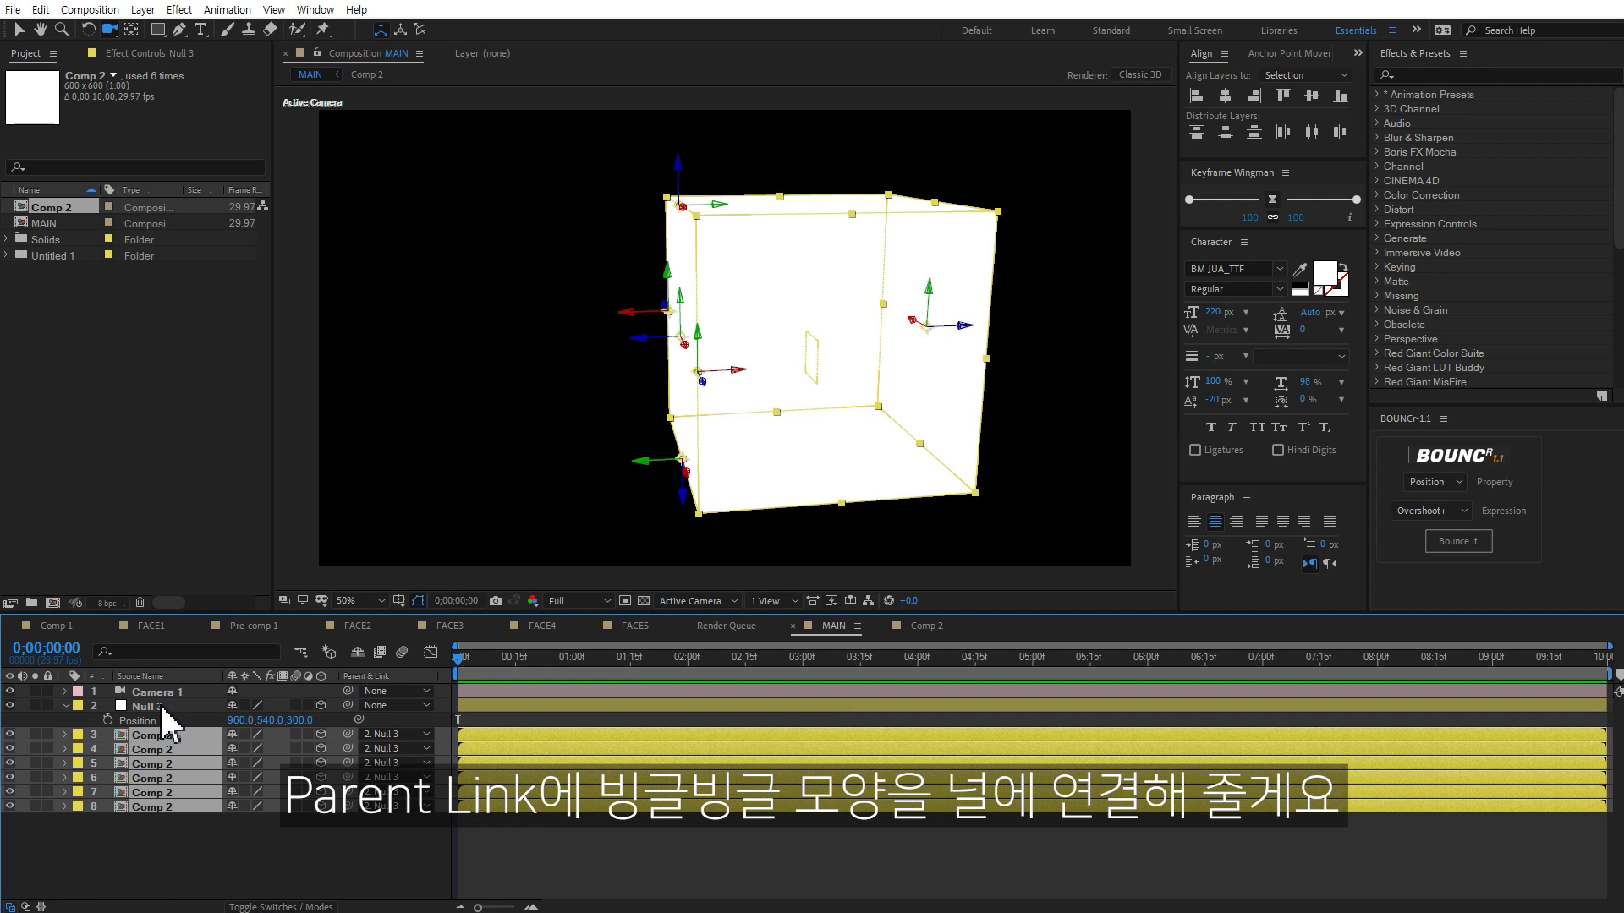
click(159, 705)
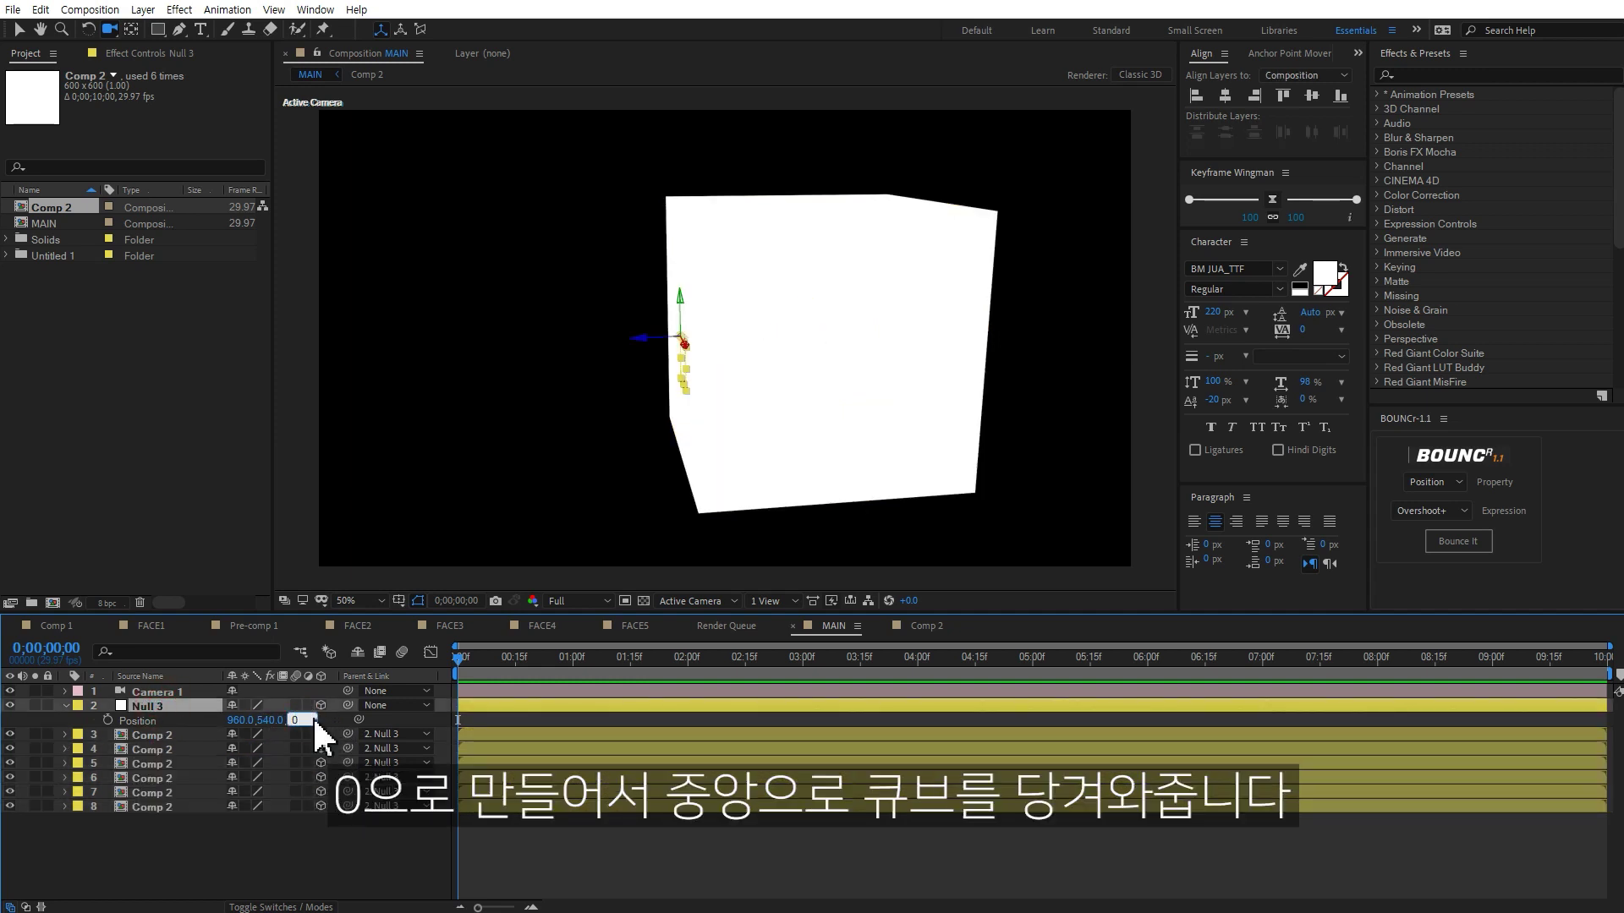
key(Return)
mouse_move(668, 429)
mouse_down()
mouse_move(792, 455)
mouse_move(817, 594)
mouse_move(812, 565)
mouse_up()
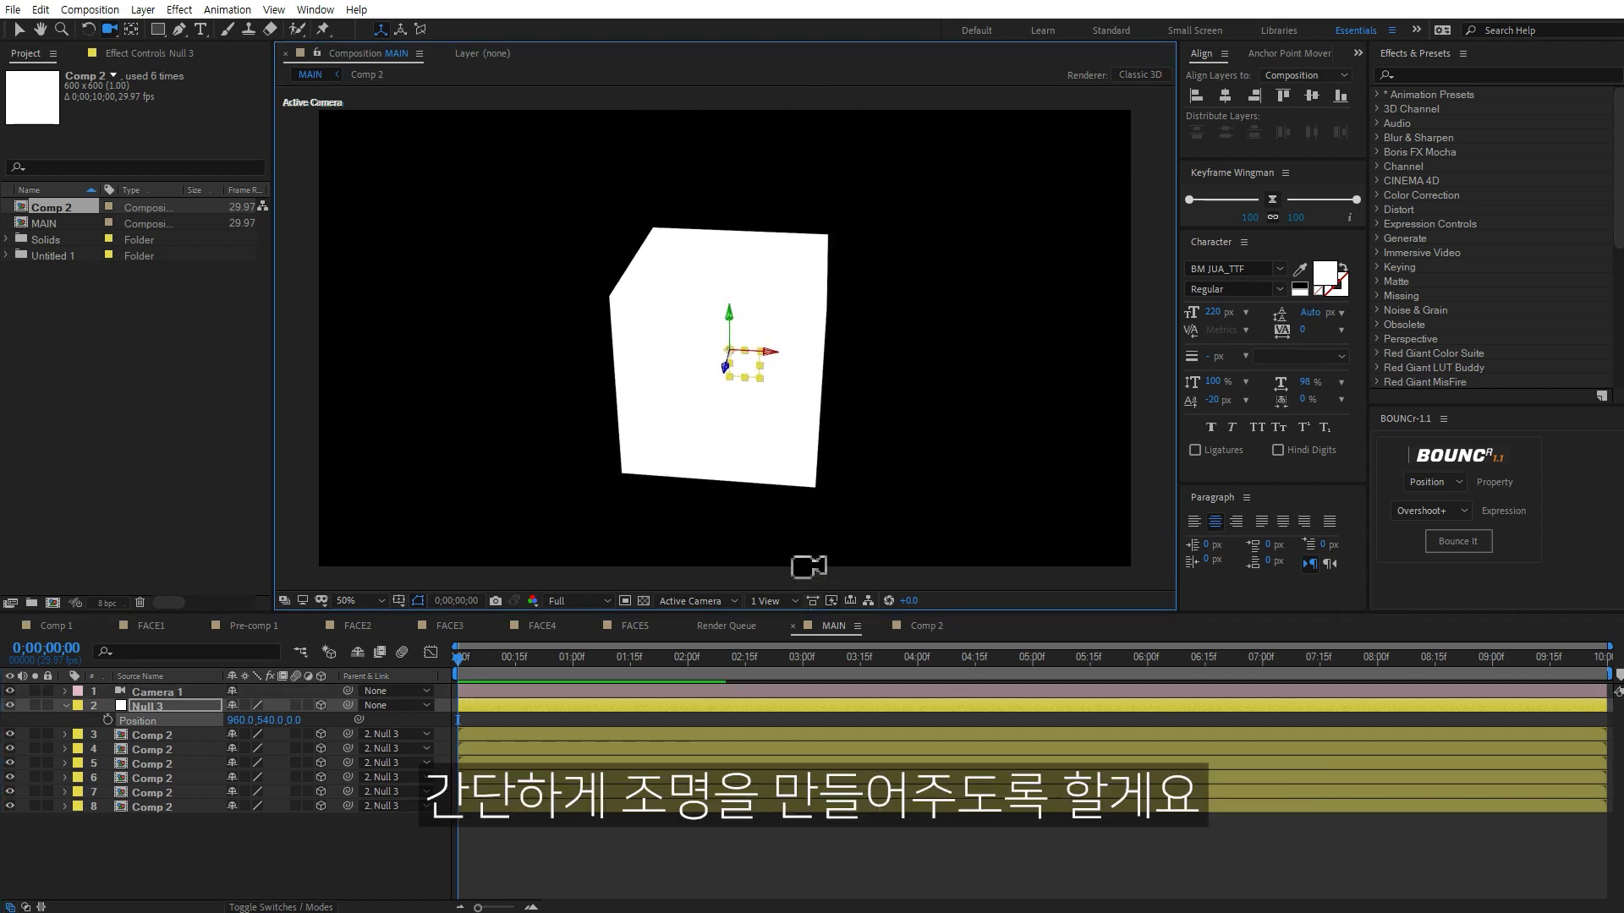
Create Point Light 1 with light type Point at 90% intensity.
key(v)
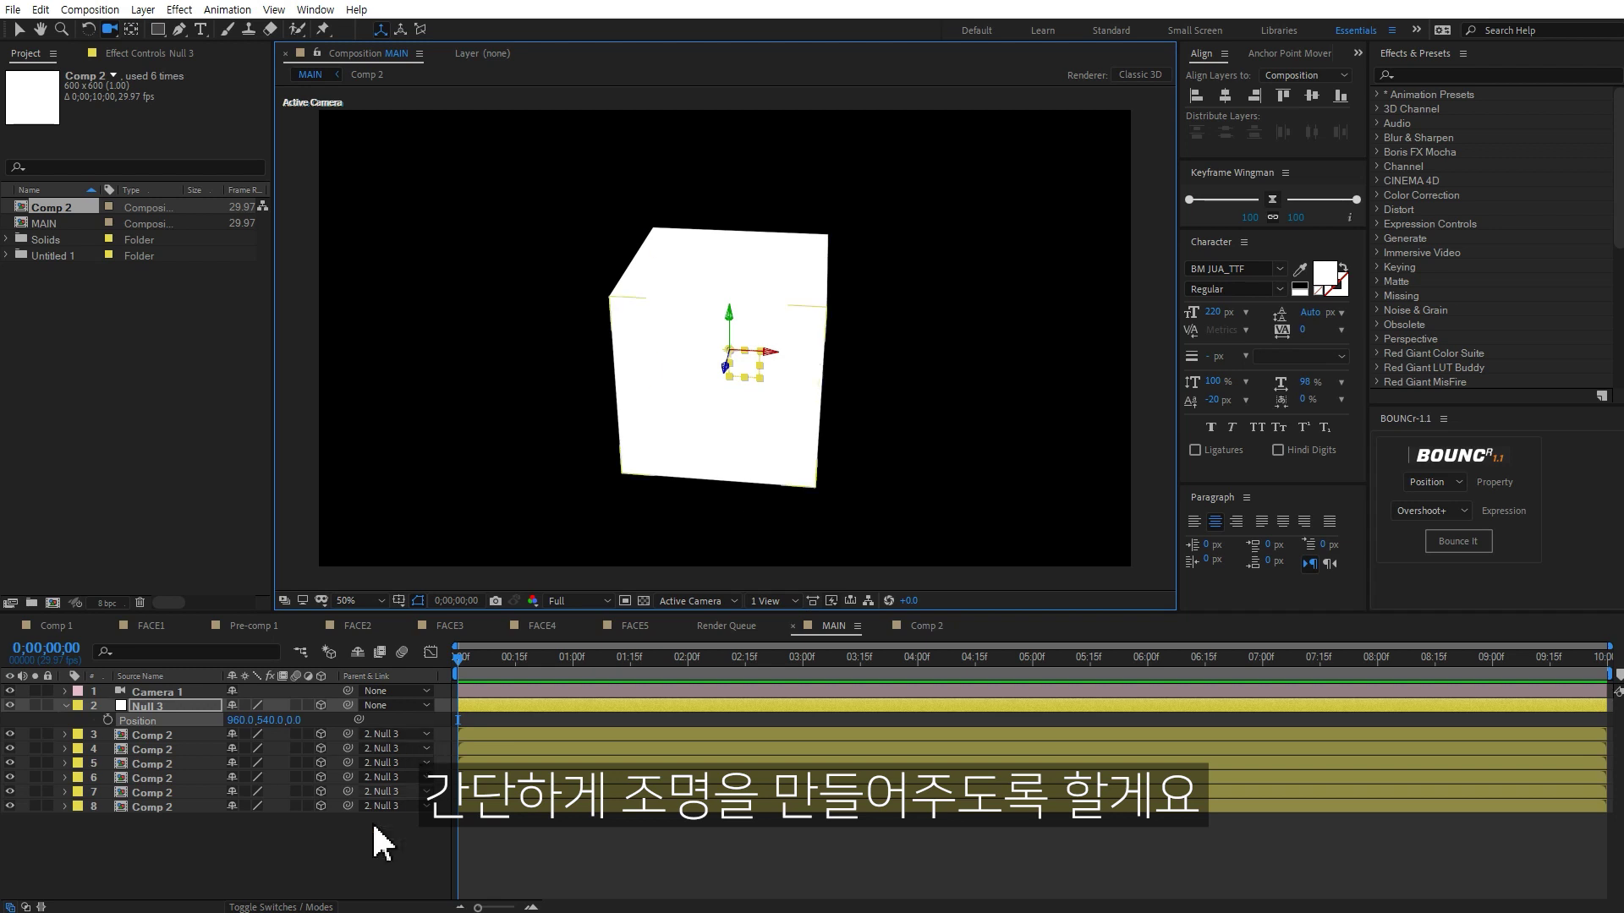
right_click(218, 855)
mouse_move(362, 663)
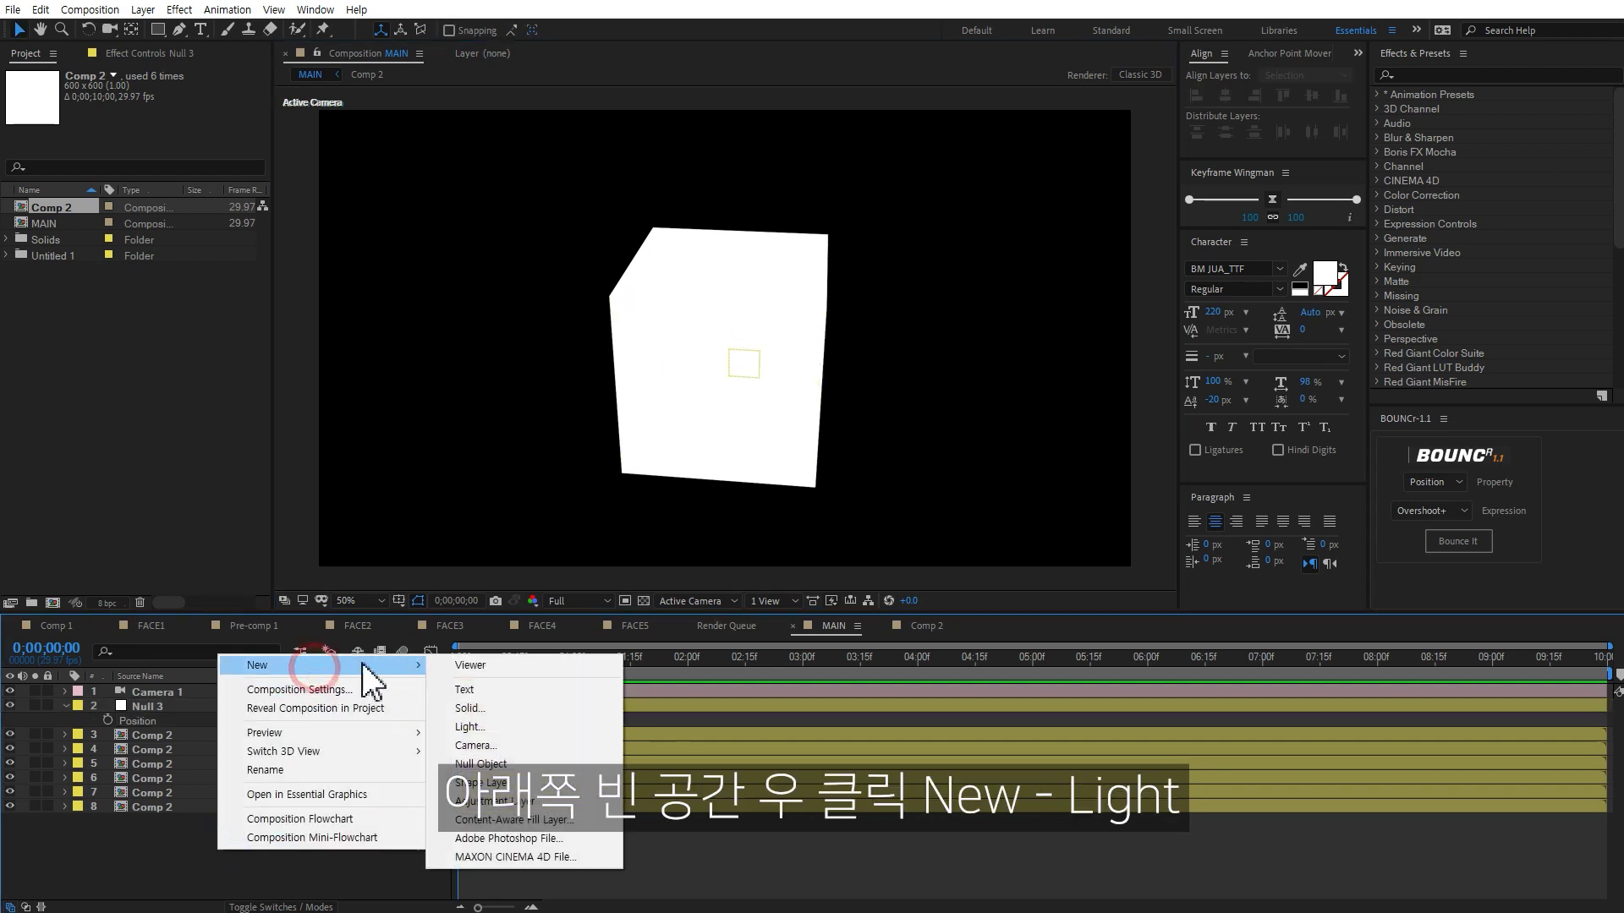
click(490, 726)
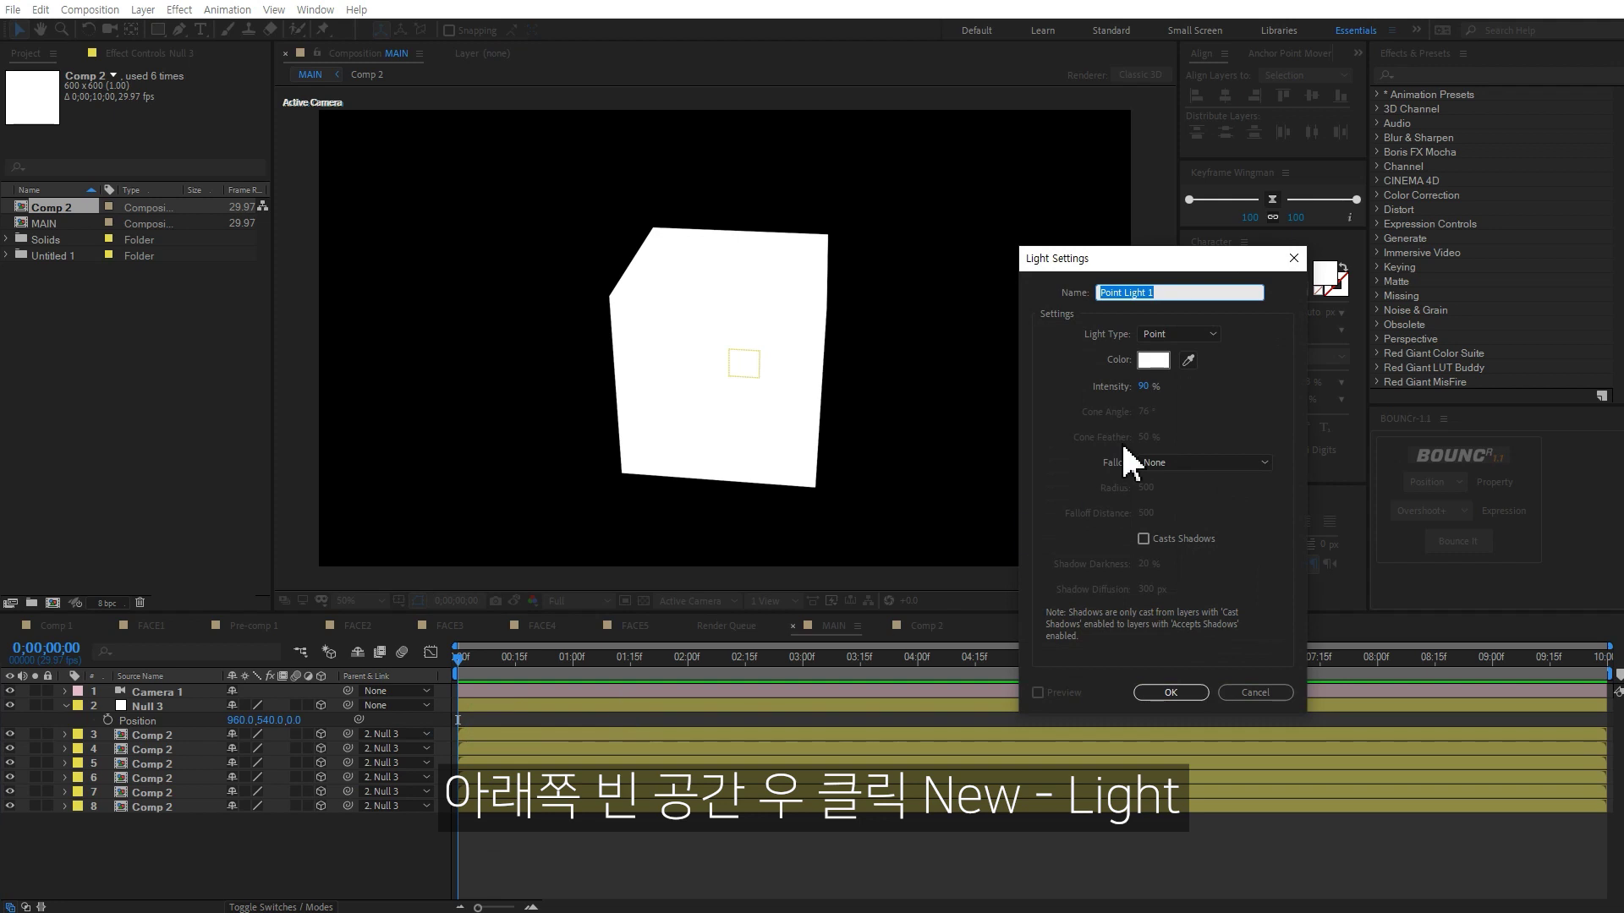
click(1191, 334)
click(1184, 389)
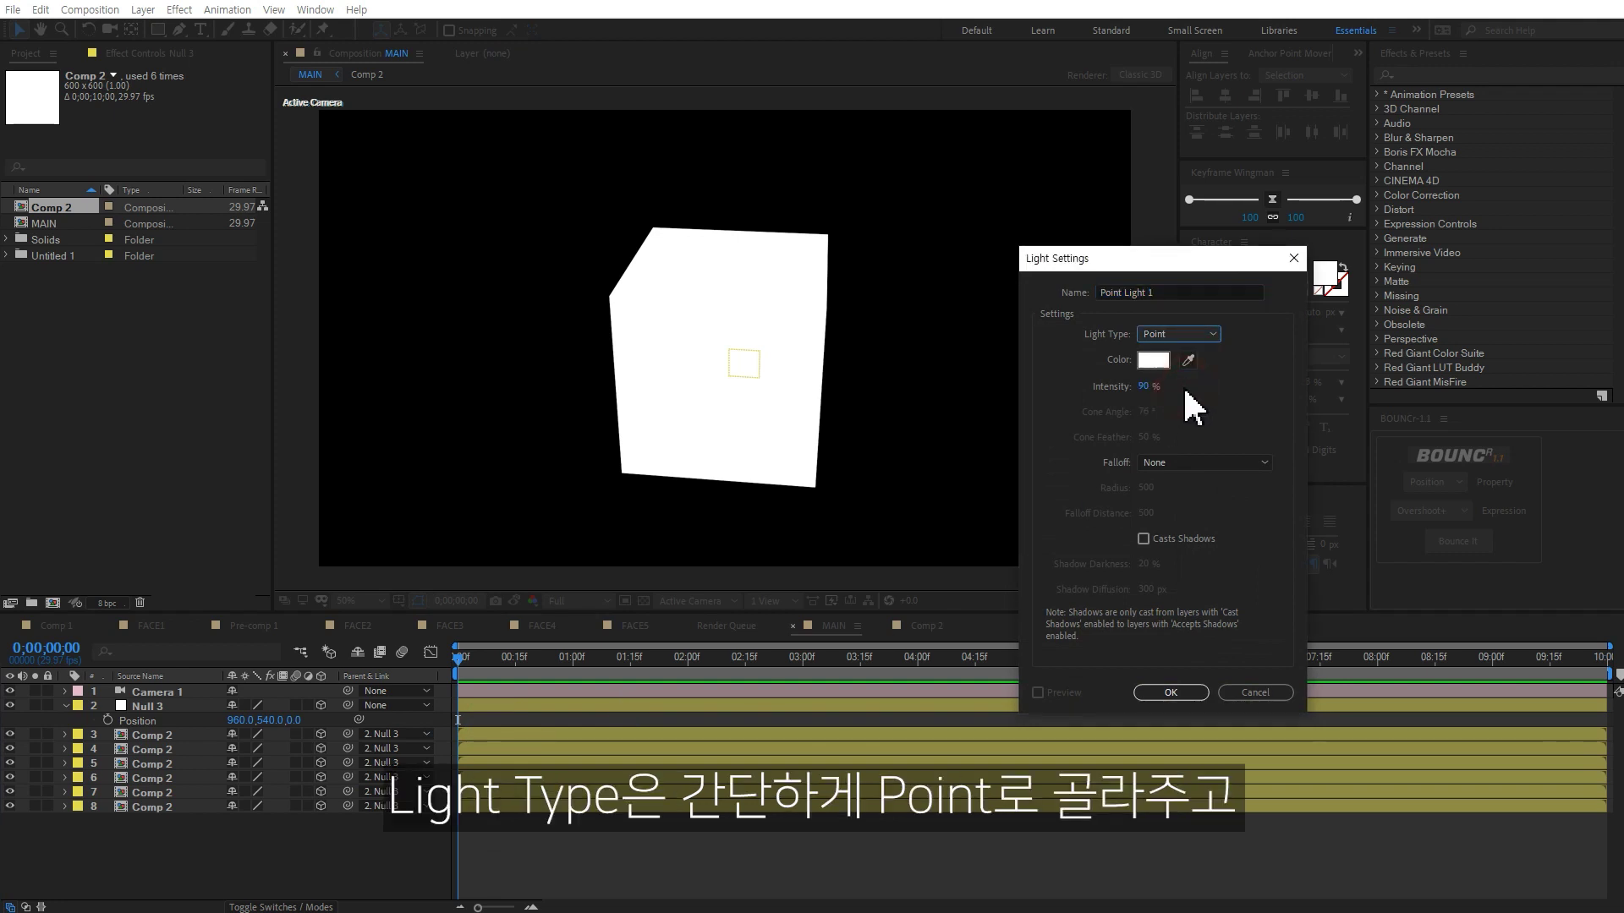
click(1184, 690)
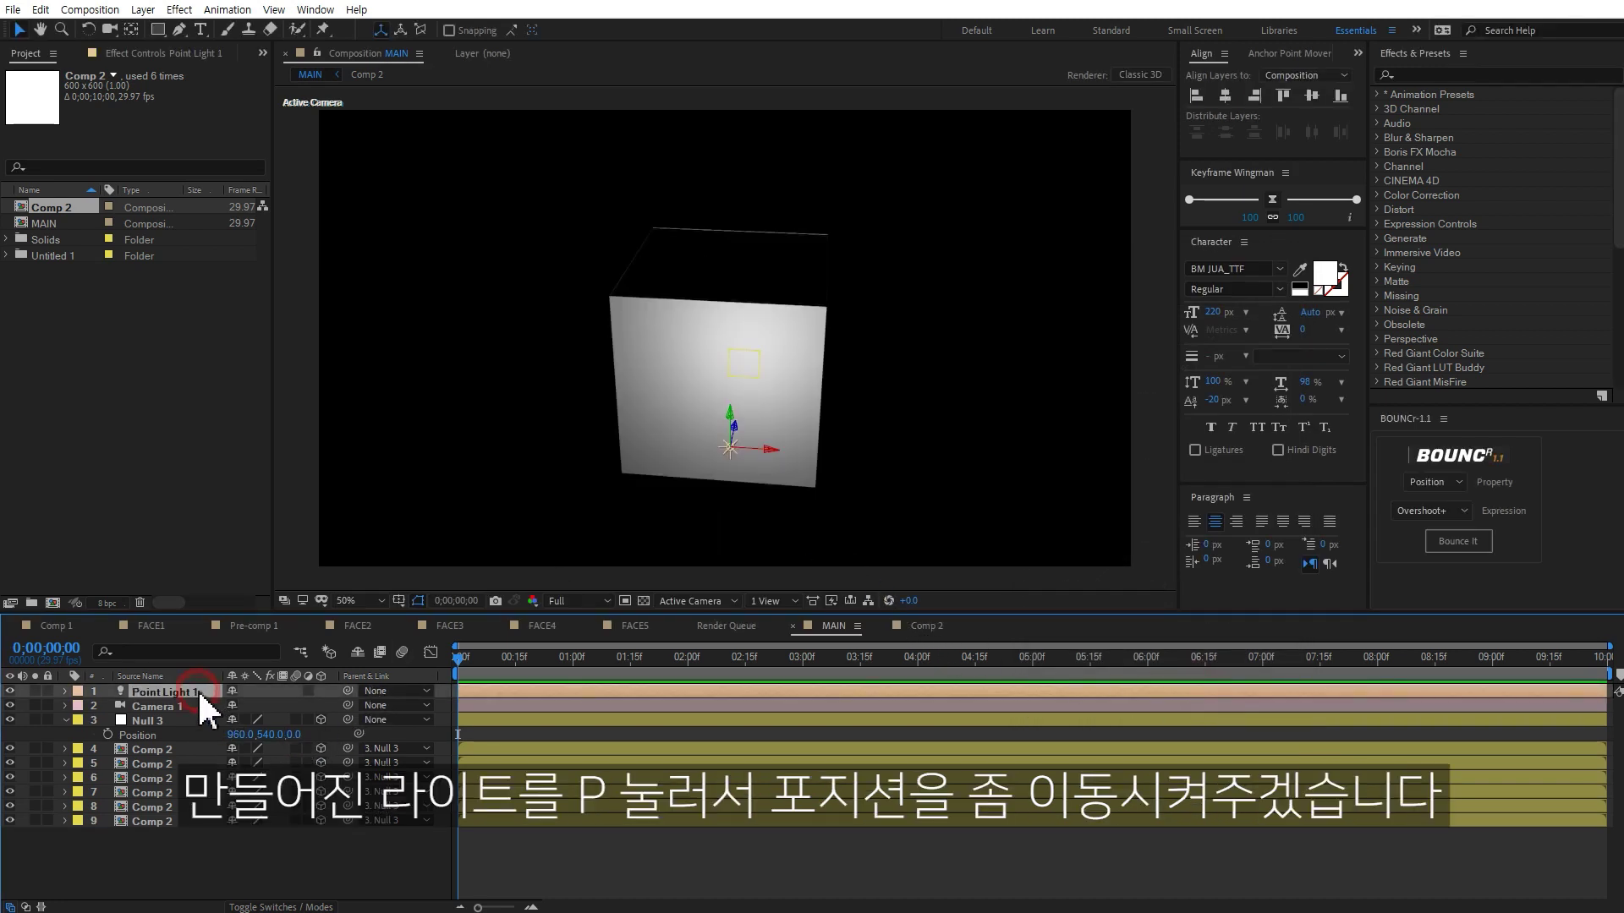
Move Point Light 1 to 1040, -585, -2029.7, above and in front of the cube.
key(p)
drag(279, 707, 163, 735)
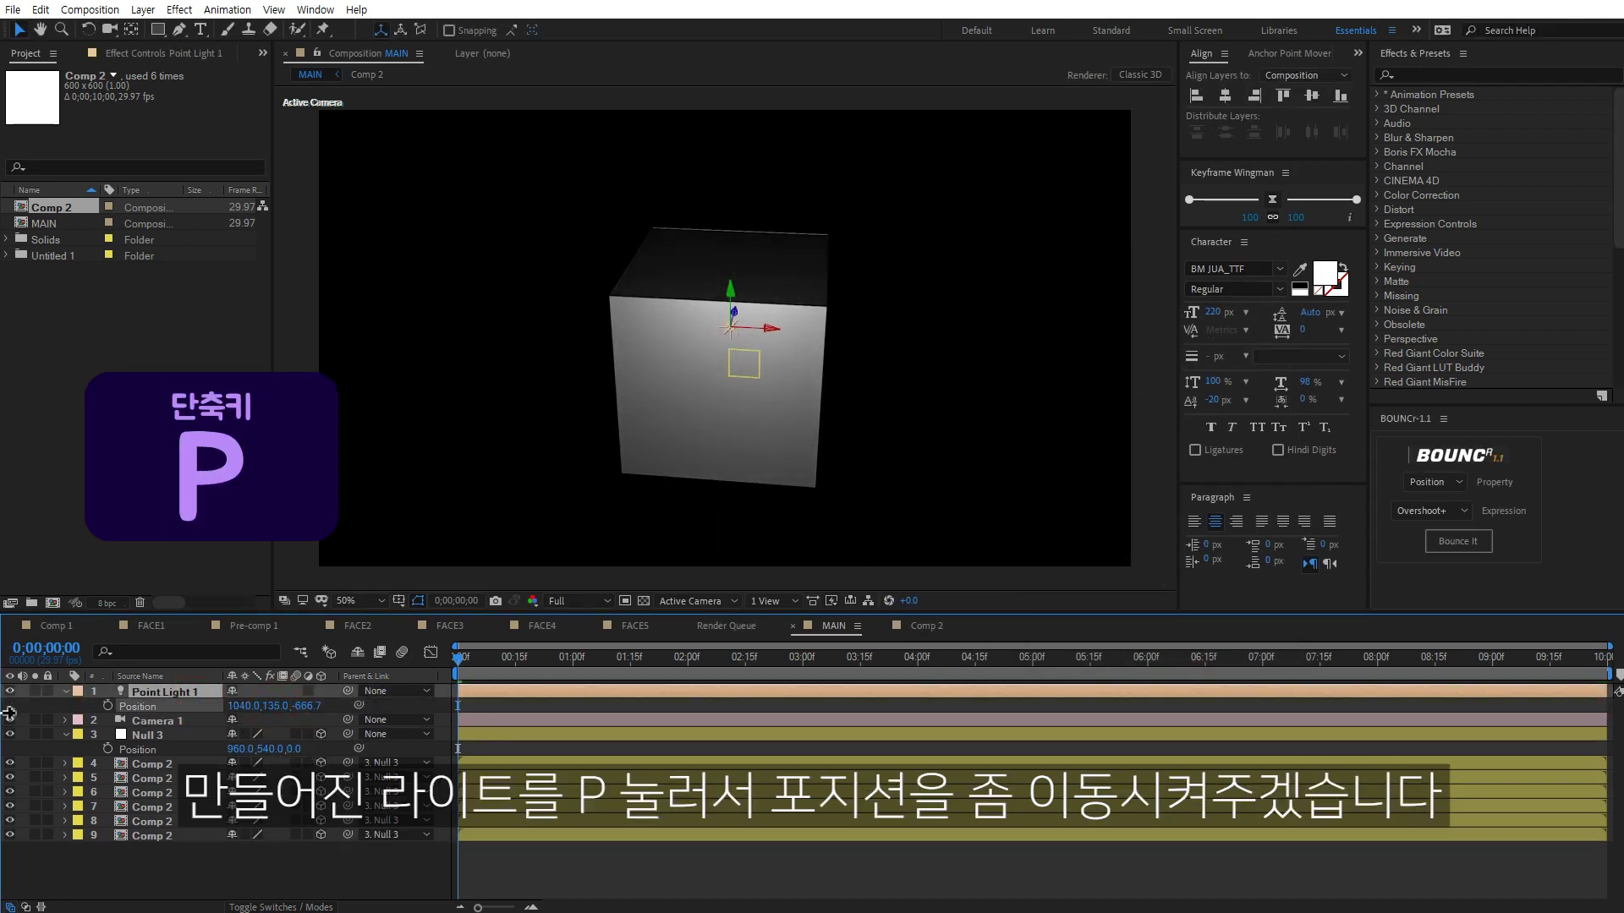
drag(313, 706, 279, 749)
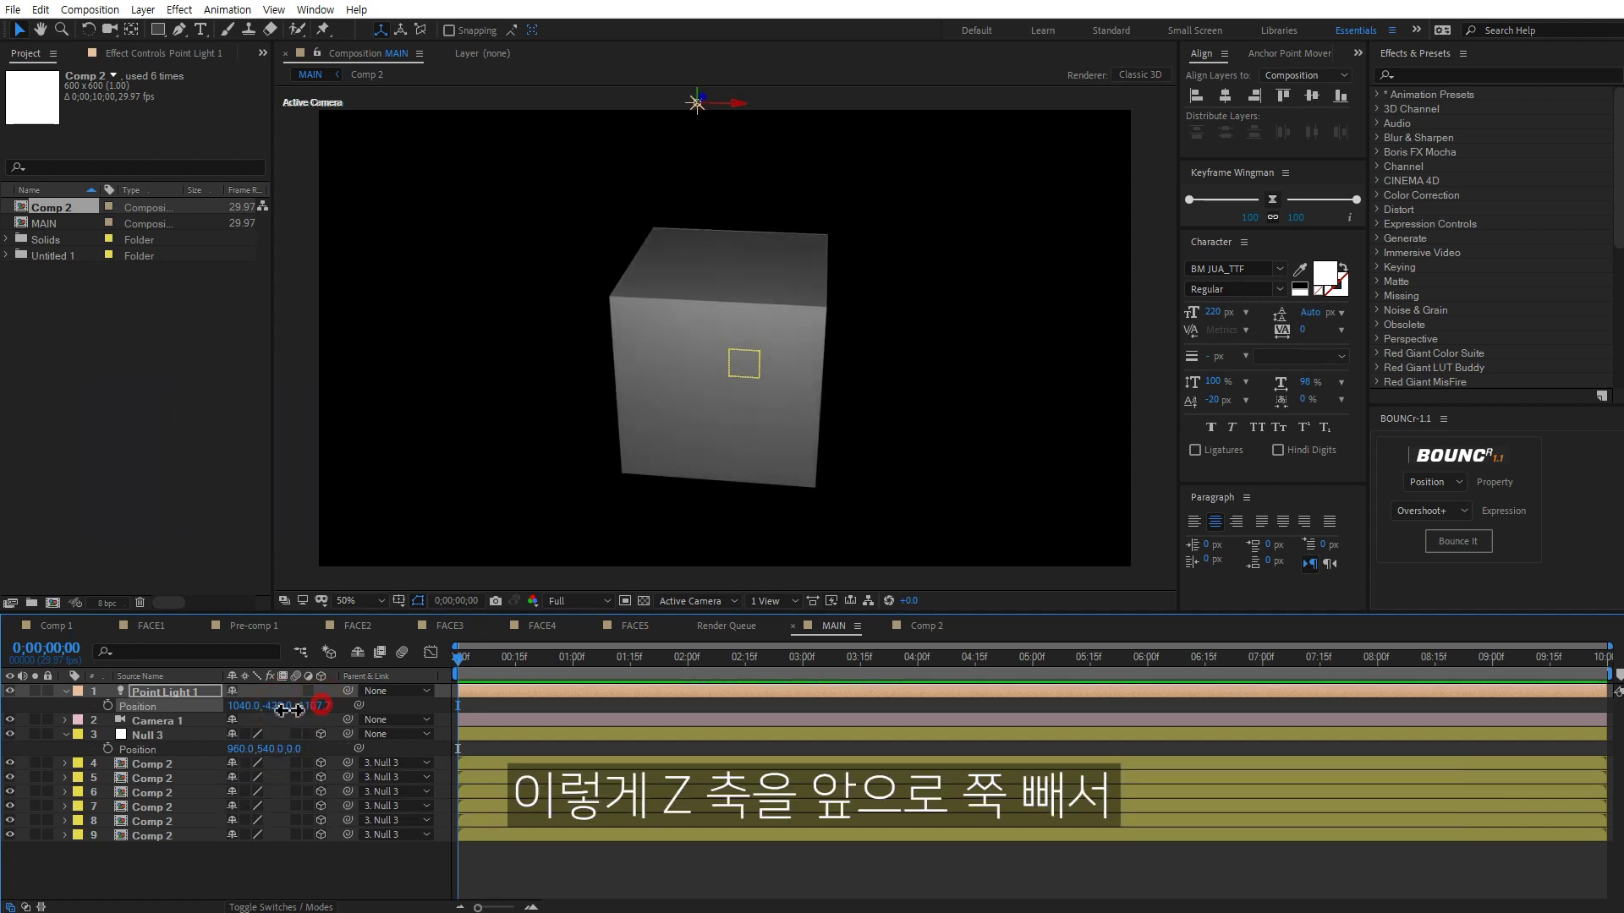
drag(272, 734, 3, 755)
drag(269, 706, 170, 713)
drag(319, 717, 312, 717)
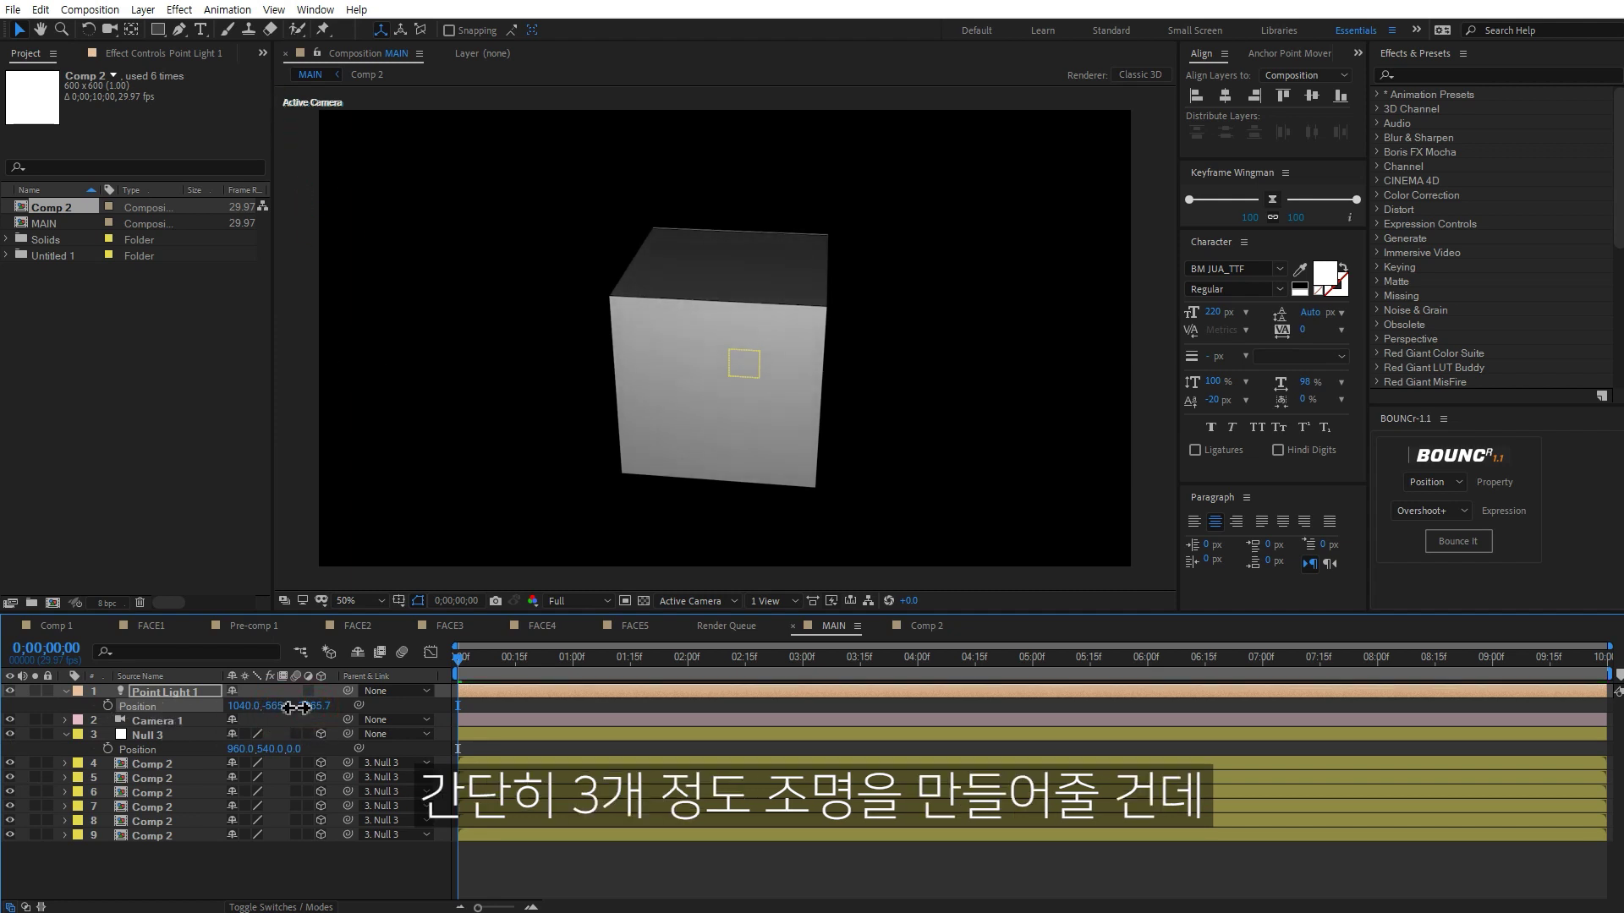
click(782, 601)
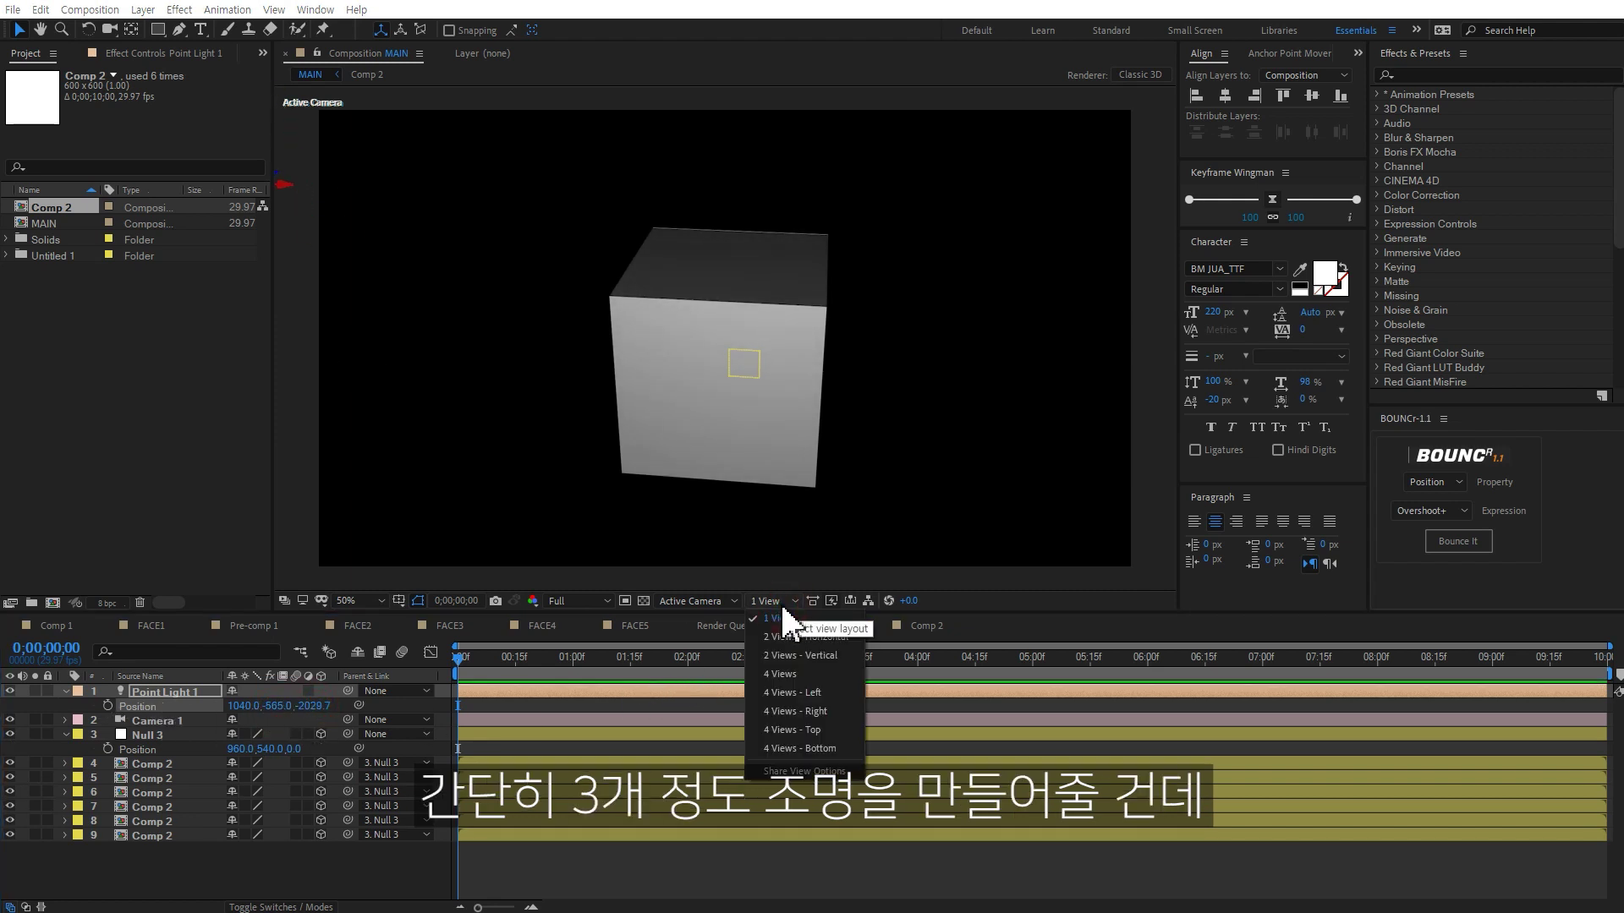
Switch the viewer to 4 Views and set Point Light 1's X position to 738.
click(793, 675)
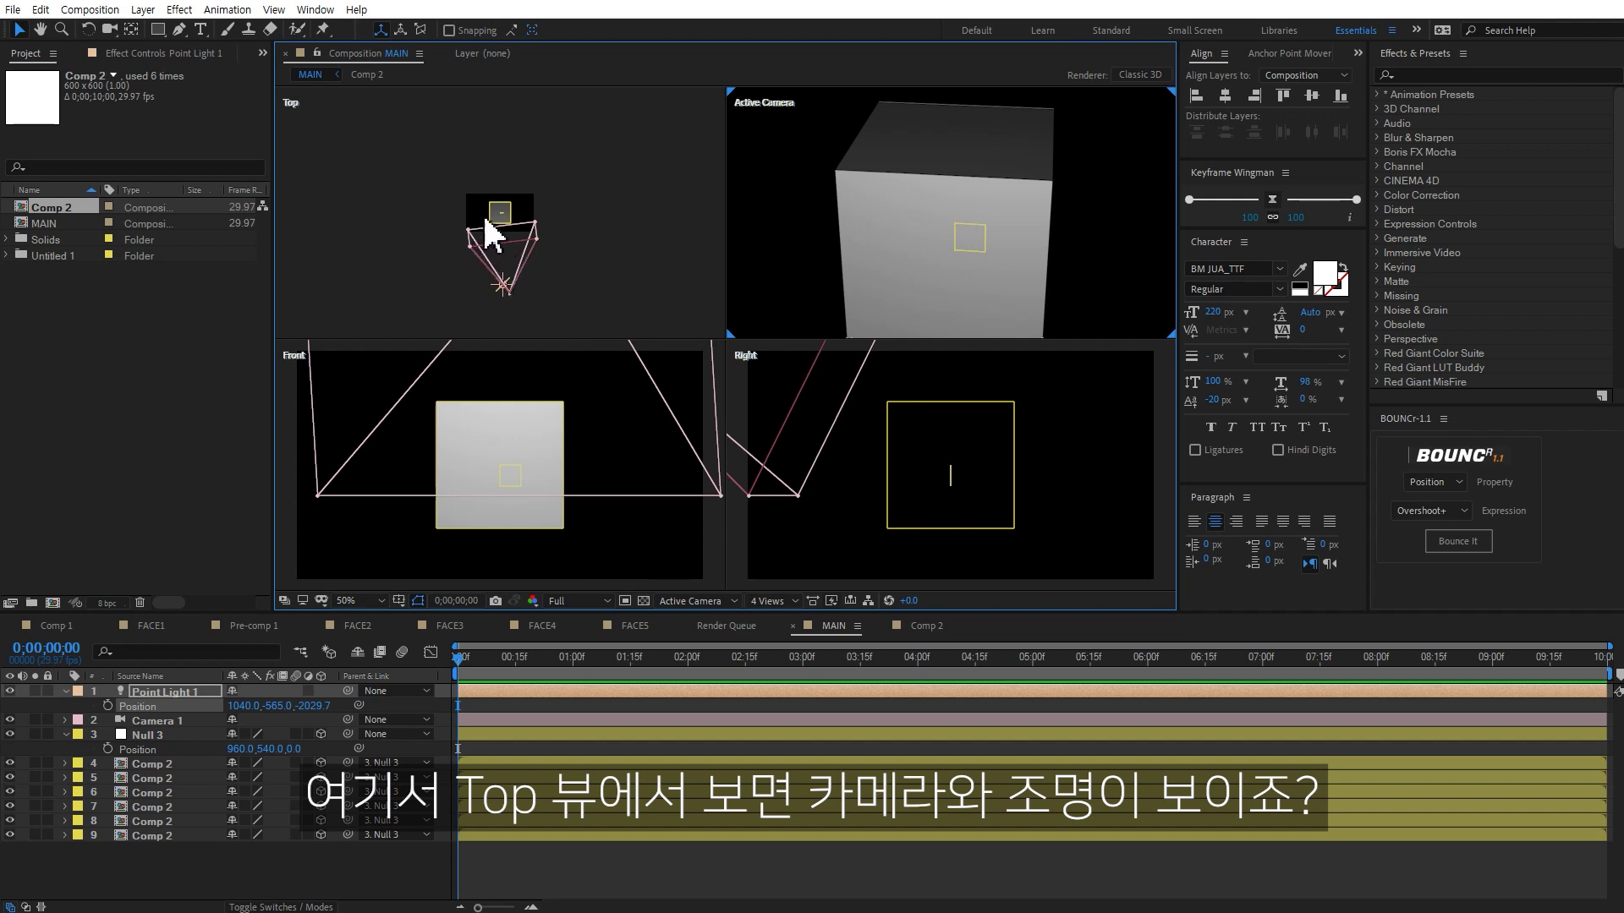
drag(245, 707, 180, 709)
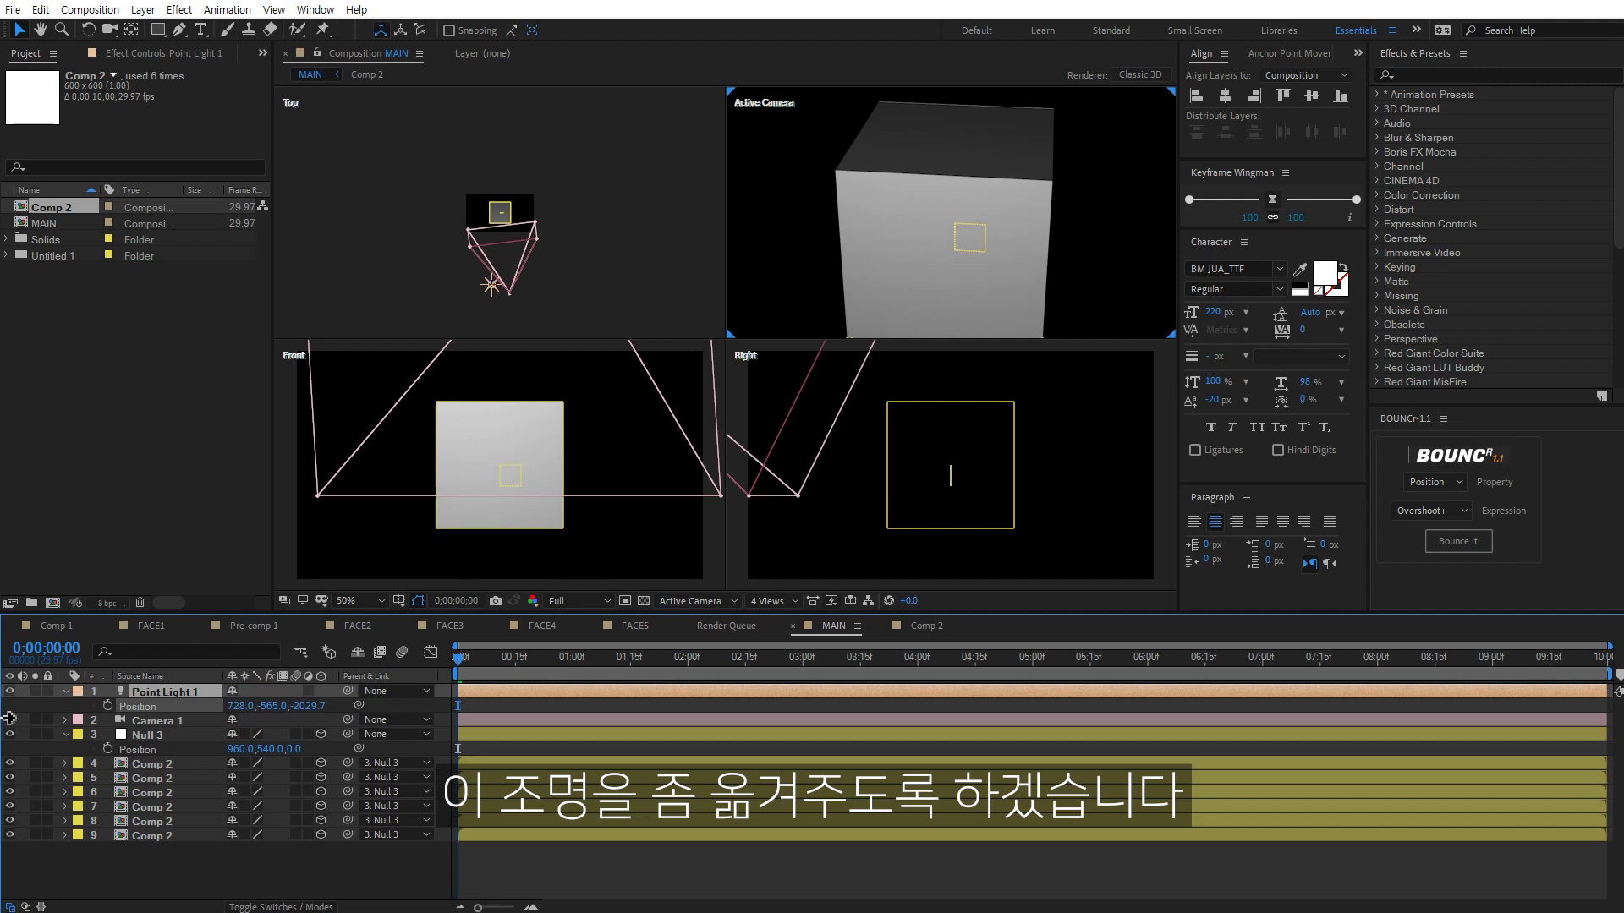
drag(9, 718, 22, 718)
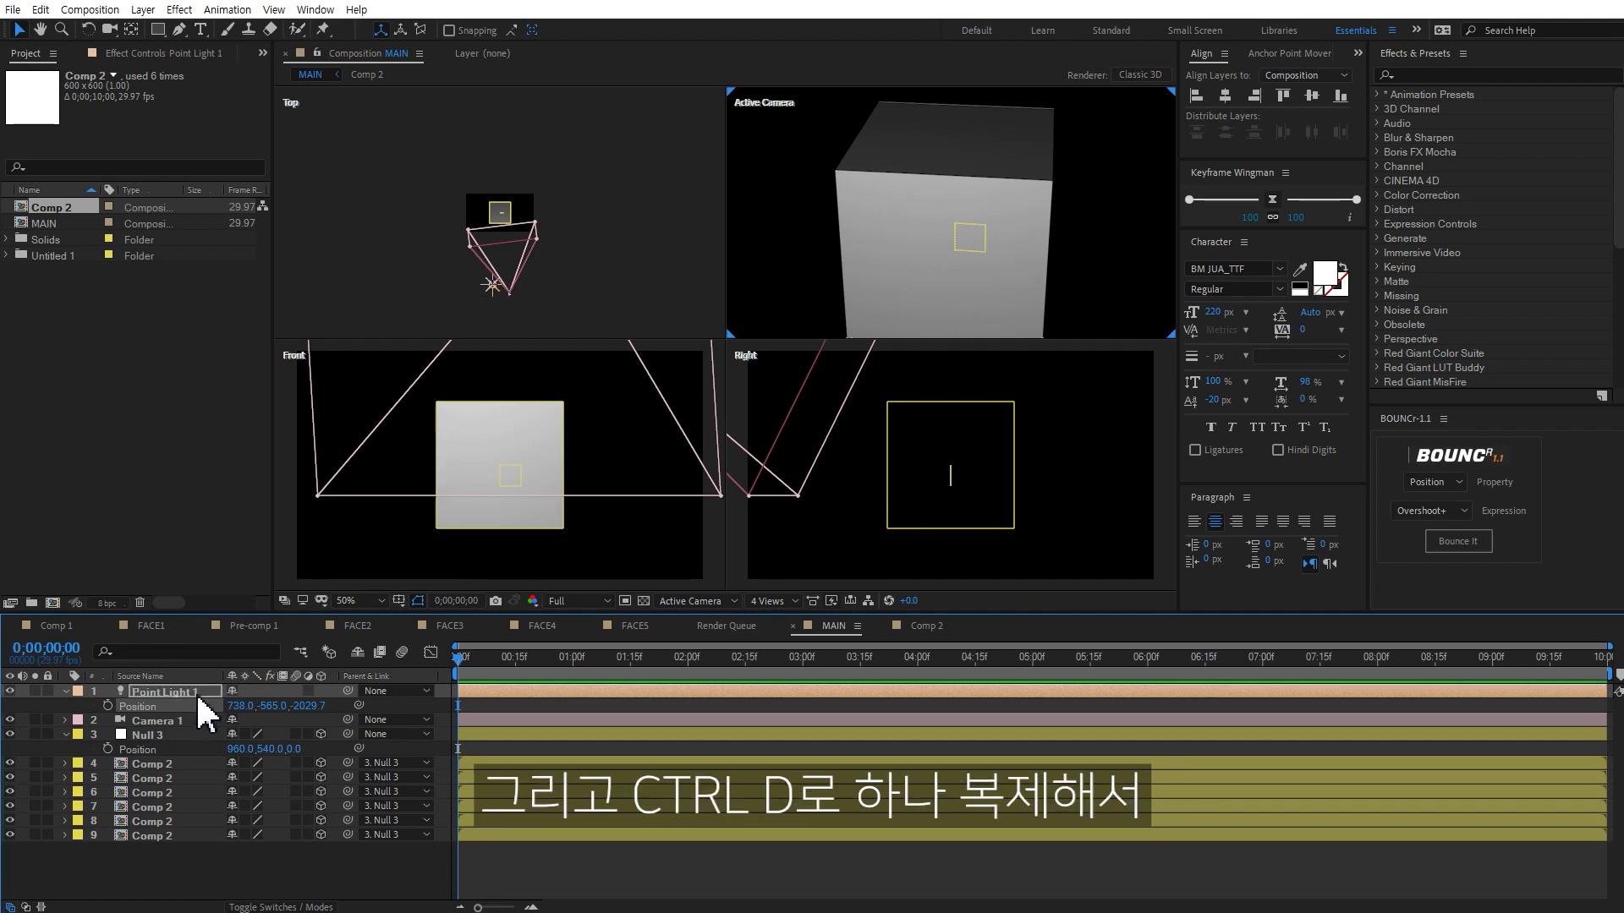
Duplicate the light as Point Light 2 and place it behind the cube at -600, -460, 1644.3.
key(ctrl+d)
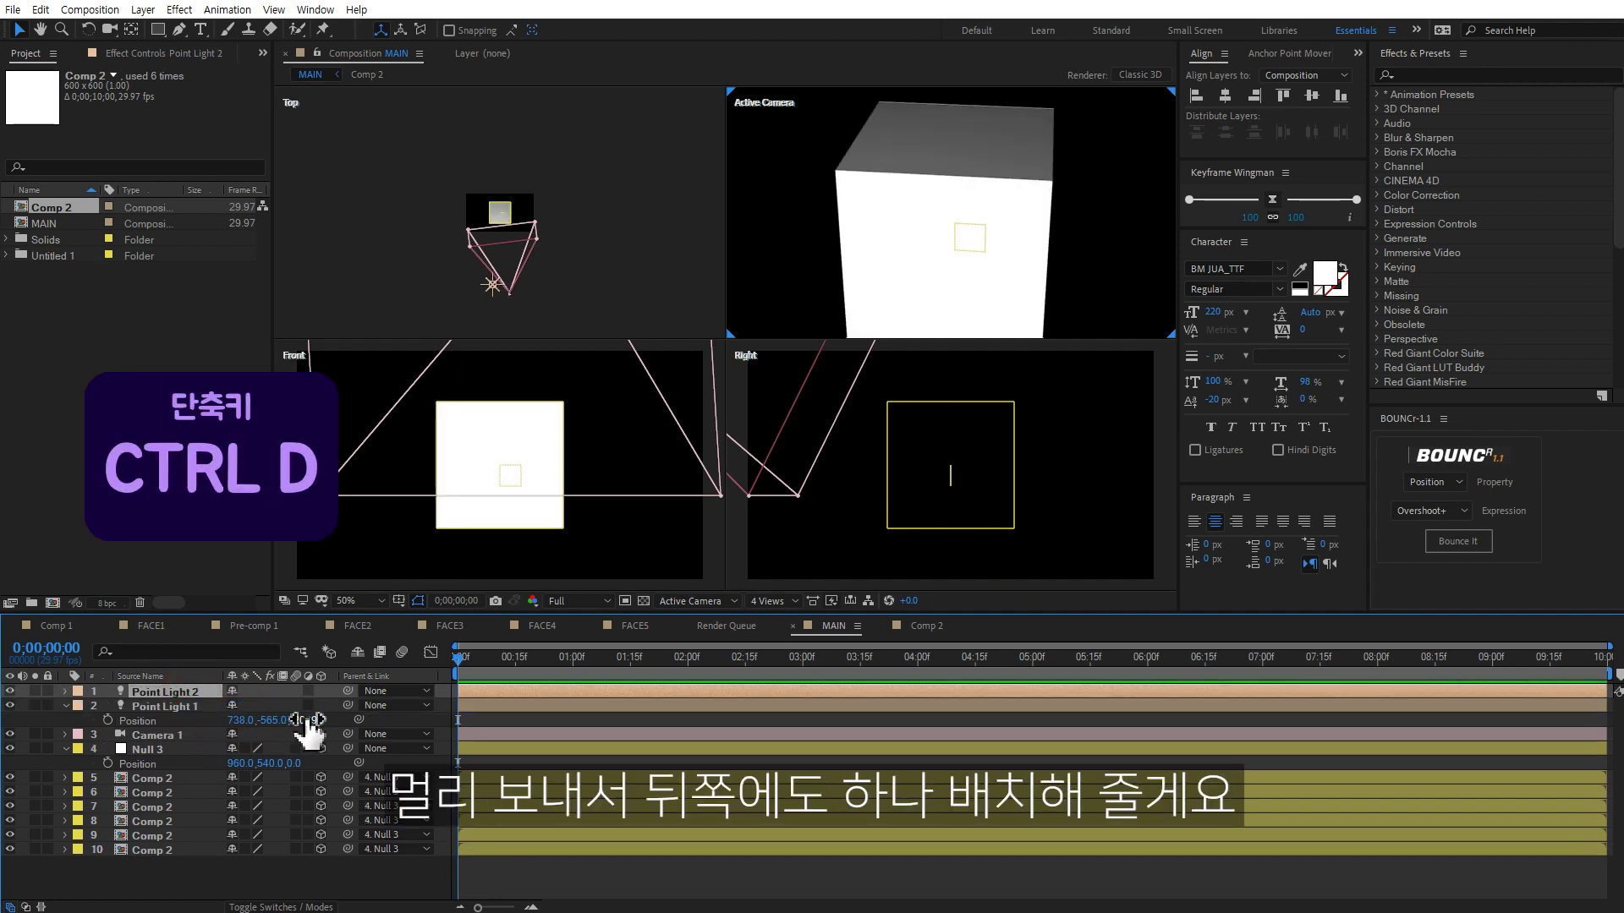
key(p)
drag(307, 707, 947, 657)
drag(240, 706, 9, 723)
drag(268, 706, 305, 706)
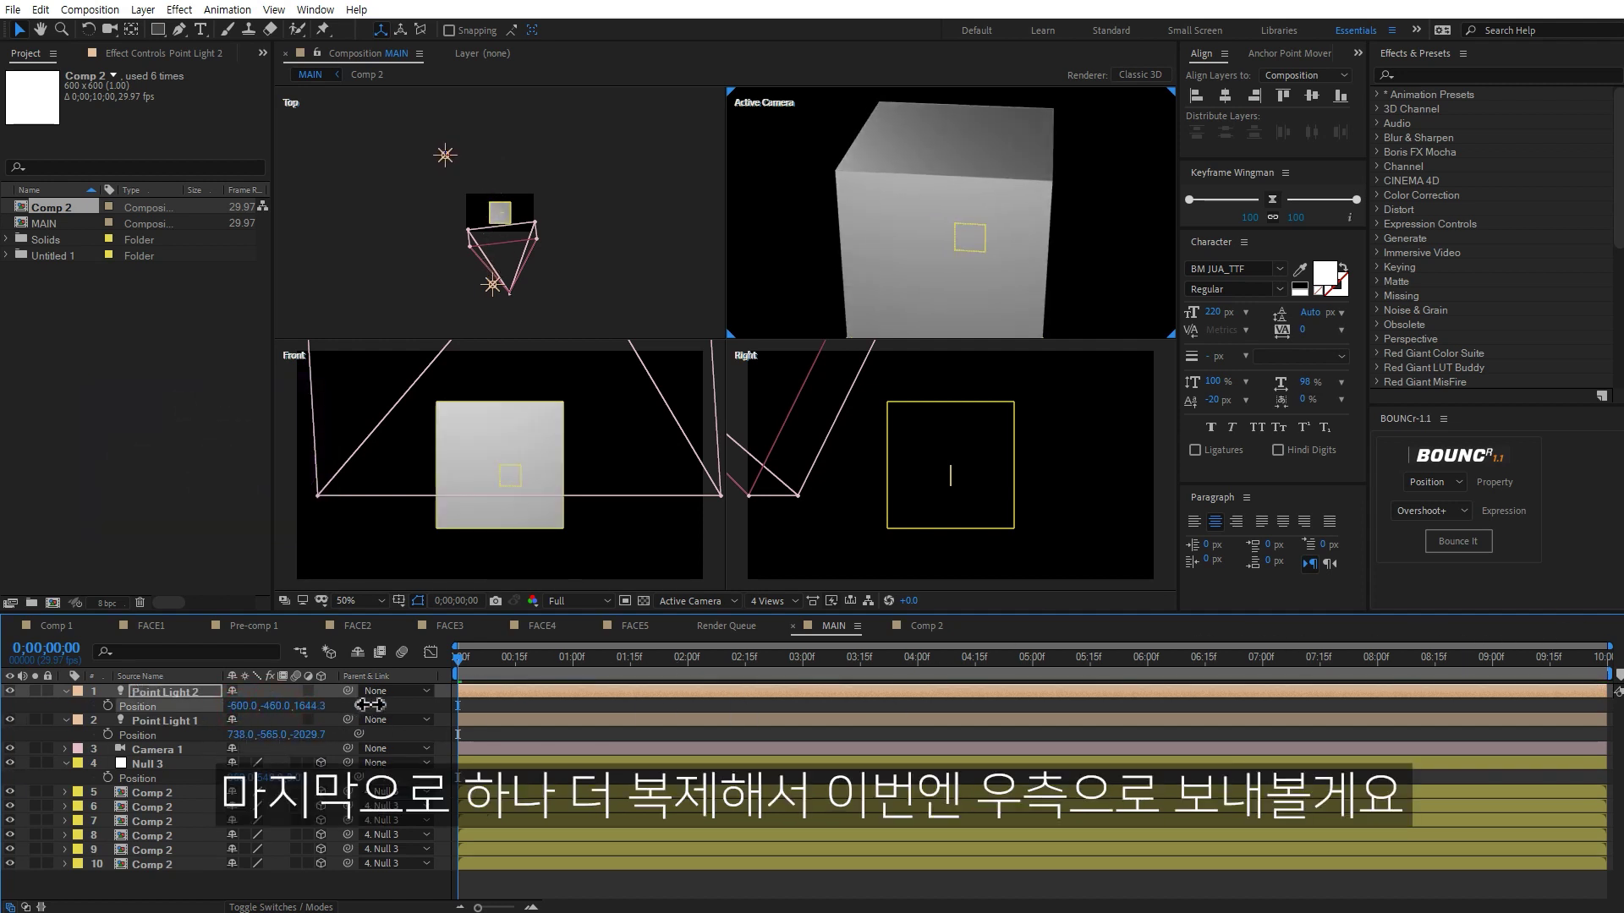
Duplicate it as Point Light 3 at 4550, 266, -1000 and return to 1 View.
click(165, 692)
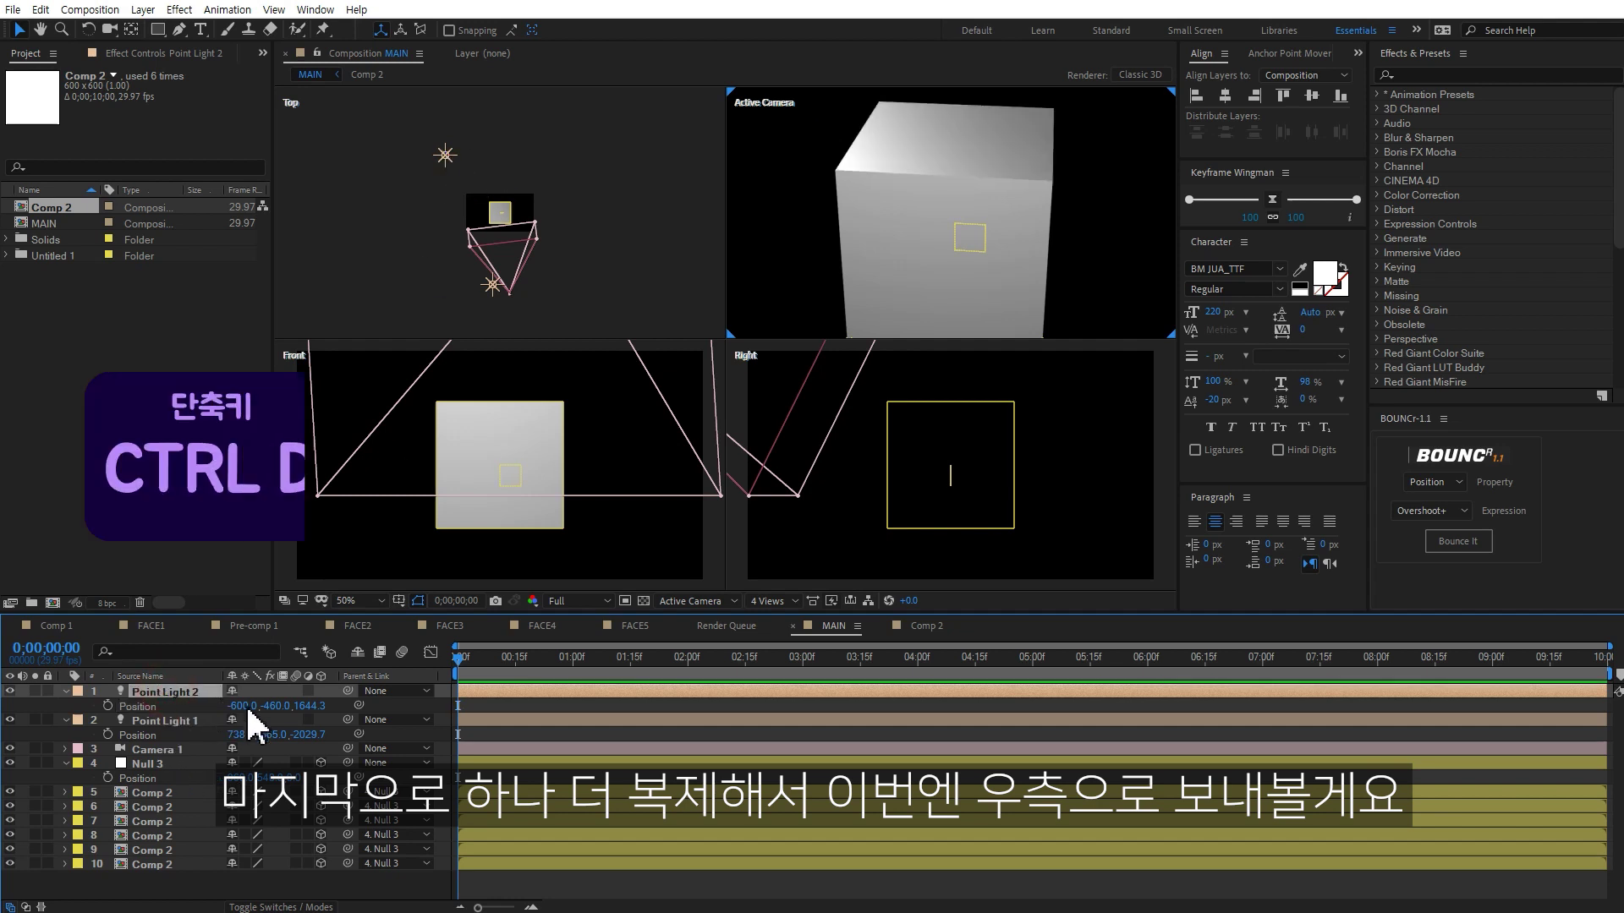
key(ctrl+d)
mouse_move(239, 706)
mouse_down()
mouse_move(1015, 668)
mouse_move(1606, 668)
mouse_up()
mouse_move(311, 706)
mouse_down()
mouse_move(9, 651)
mouse_move(333, 630)
mouse_up()
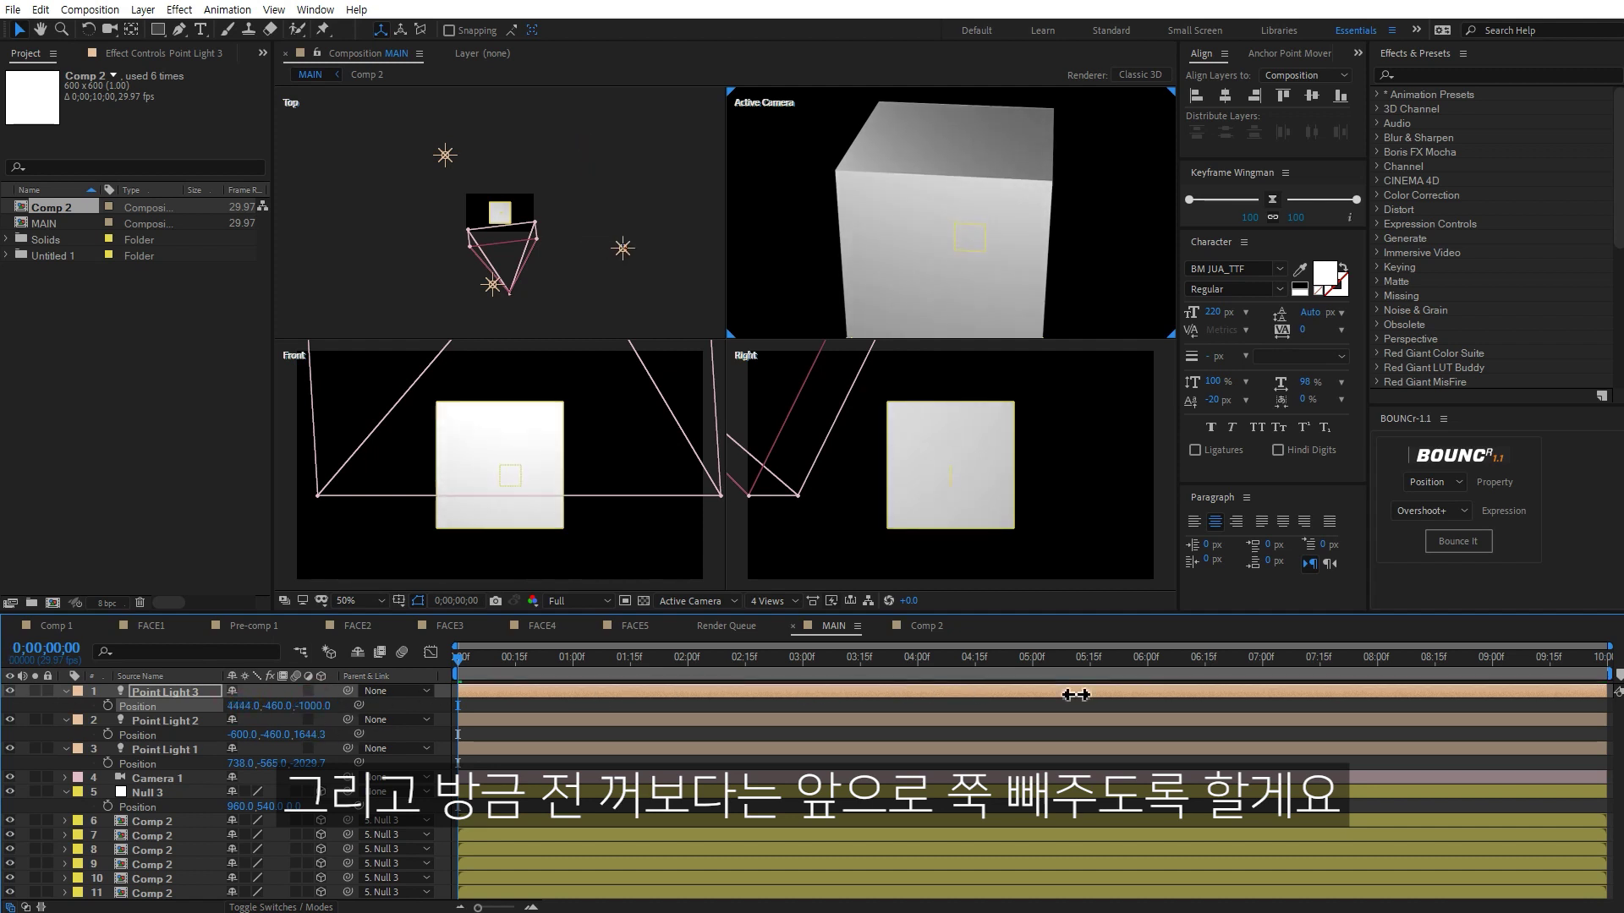
drag(241, 706, 909, 694)
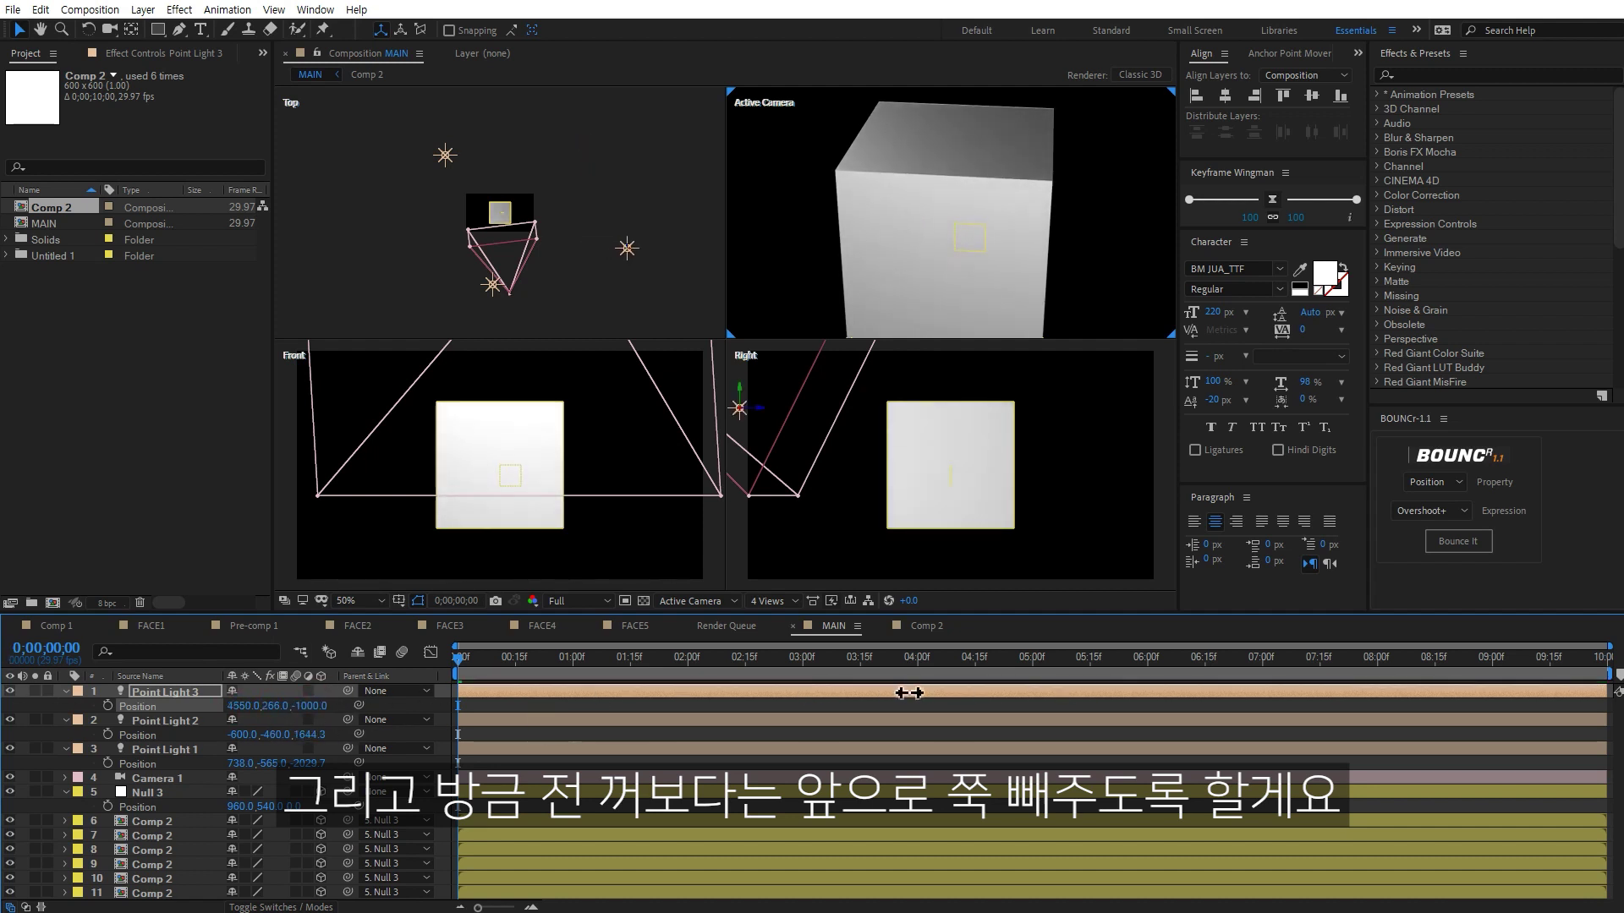
click(791, 613)
click(797, 624)
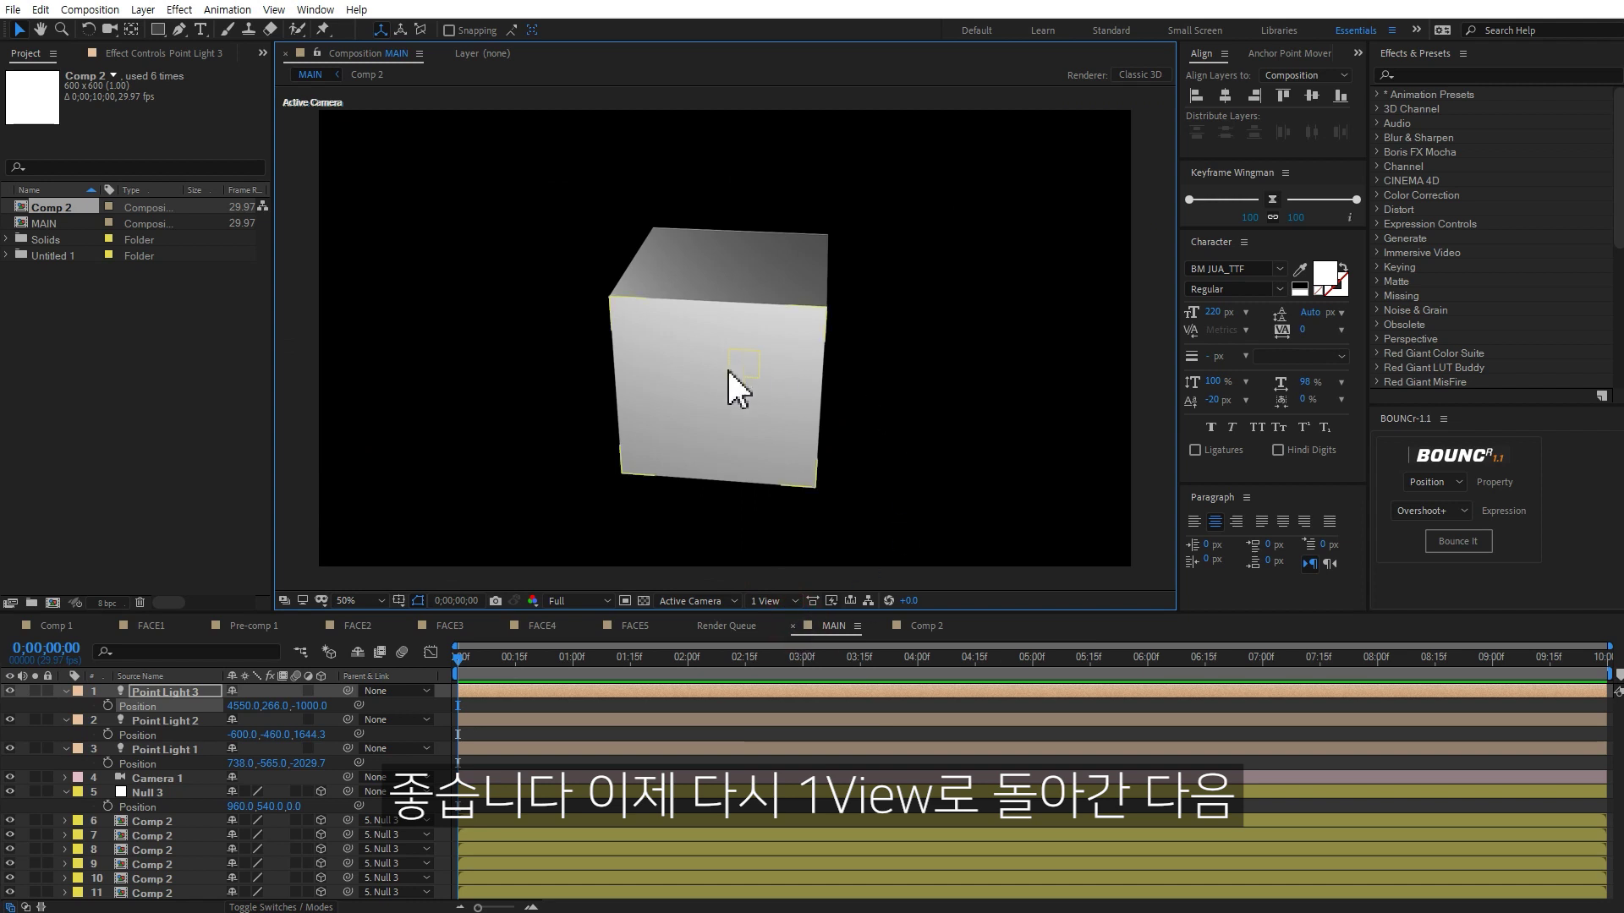
Orbit the camera to reveal the cube's darker left side, then open the Comp 2 face comp.
click(109, 29)
mouse_move(790, 436)
mouse_down()
mouse_move(805, 291)
mouse_move(787, 448)
mouse_move(840, 408)
mouse_up()
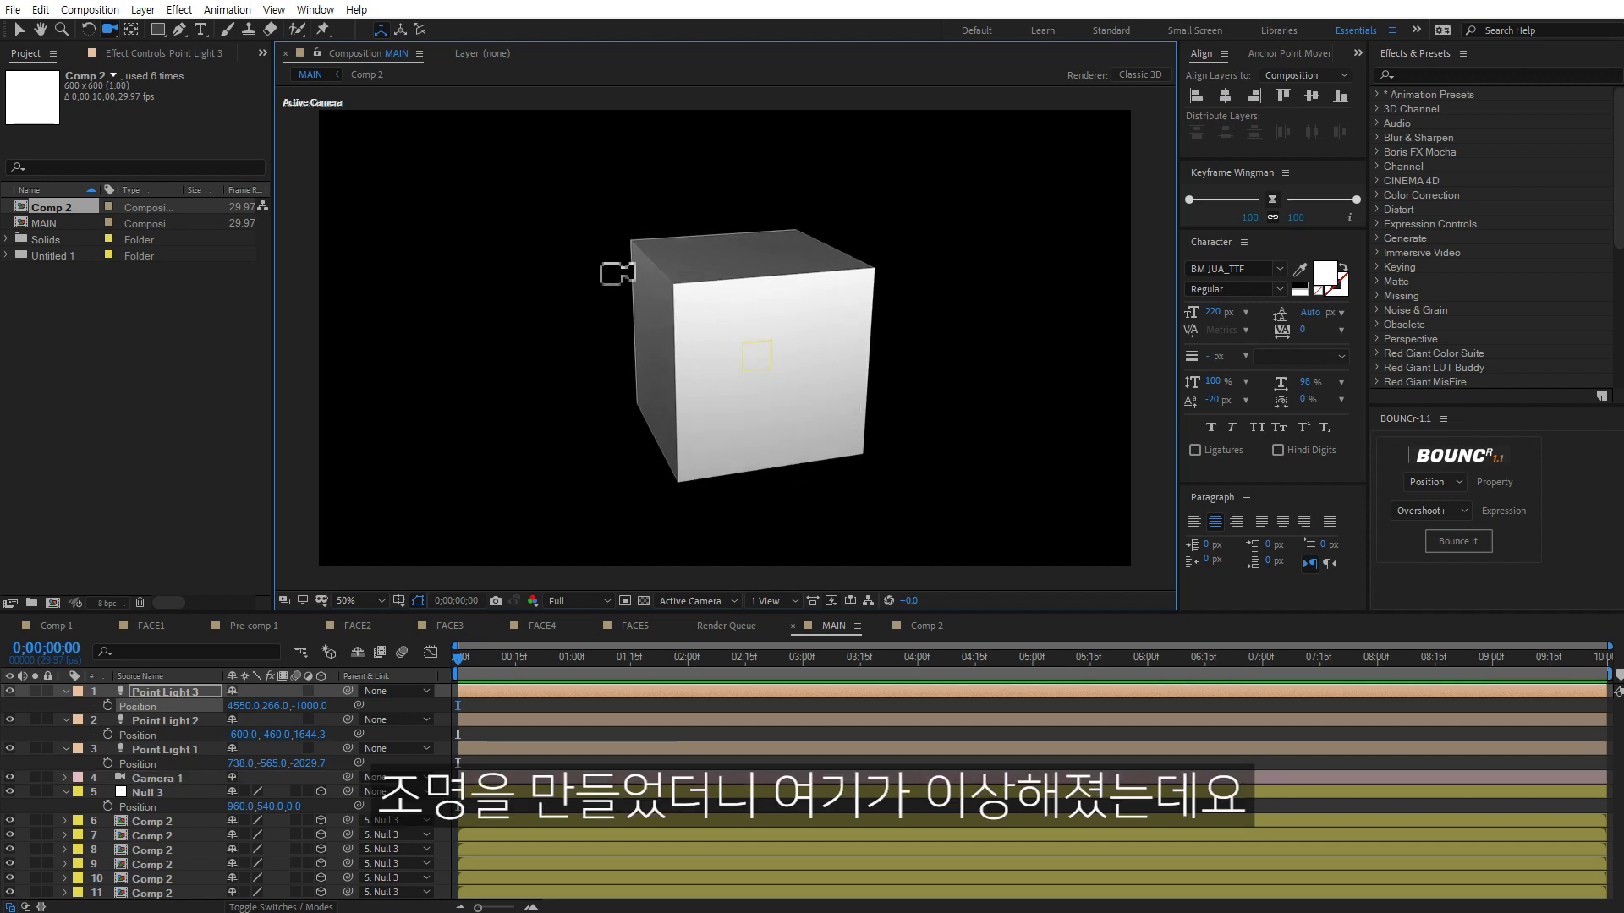
key(period)
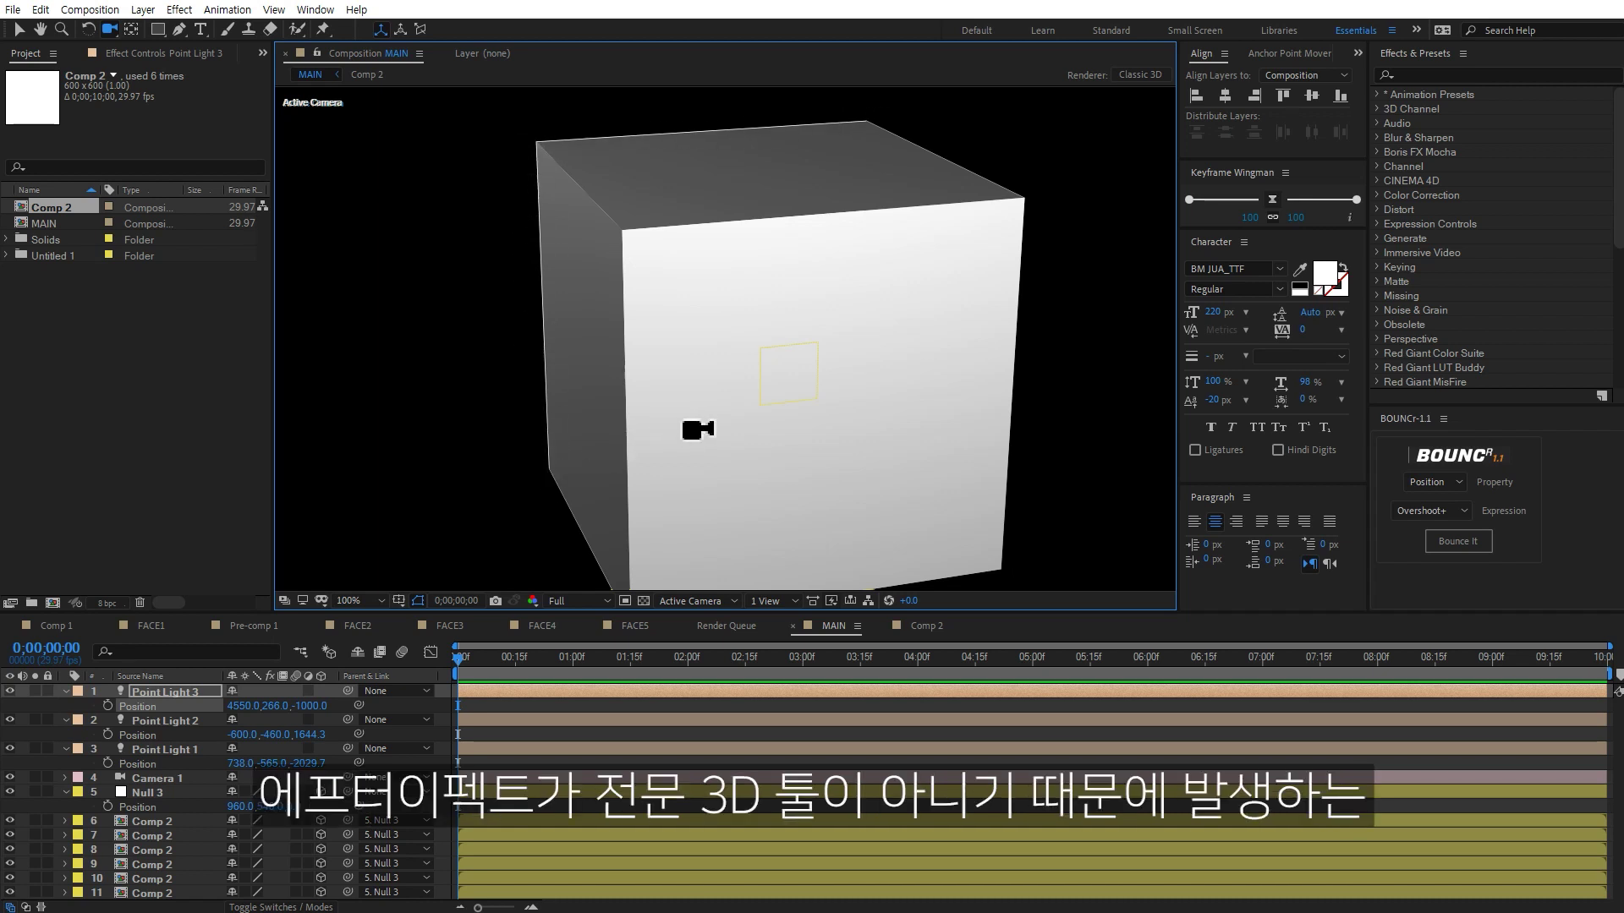
key(comma)
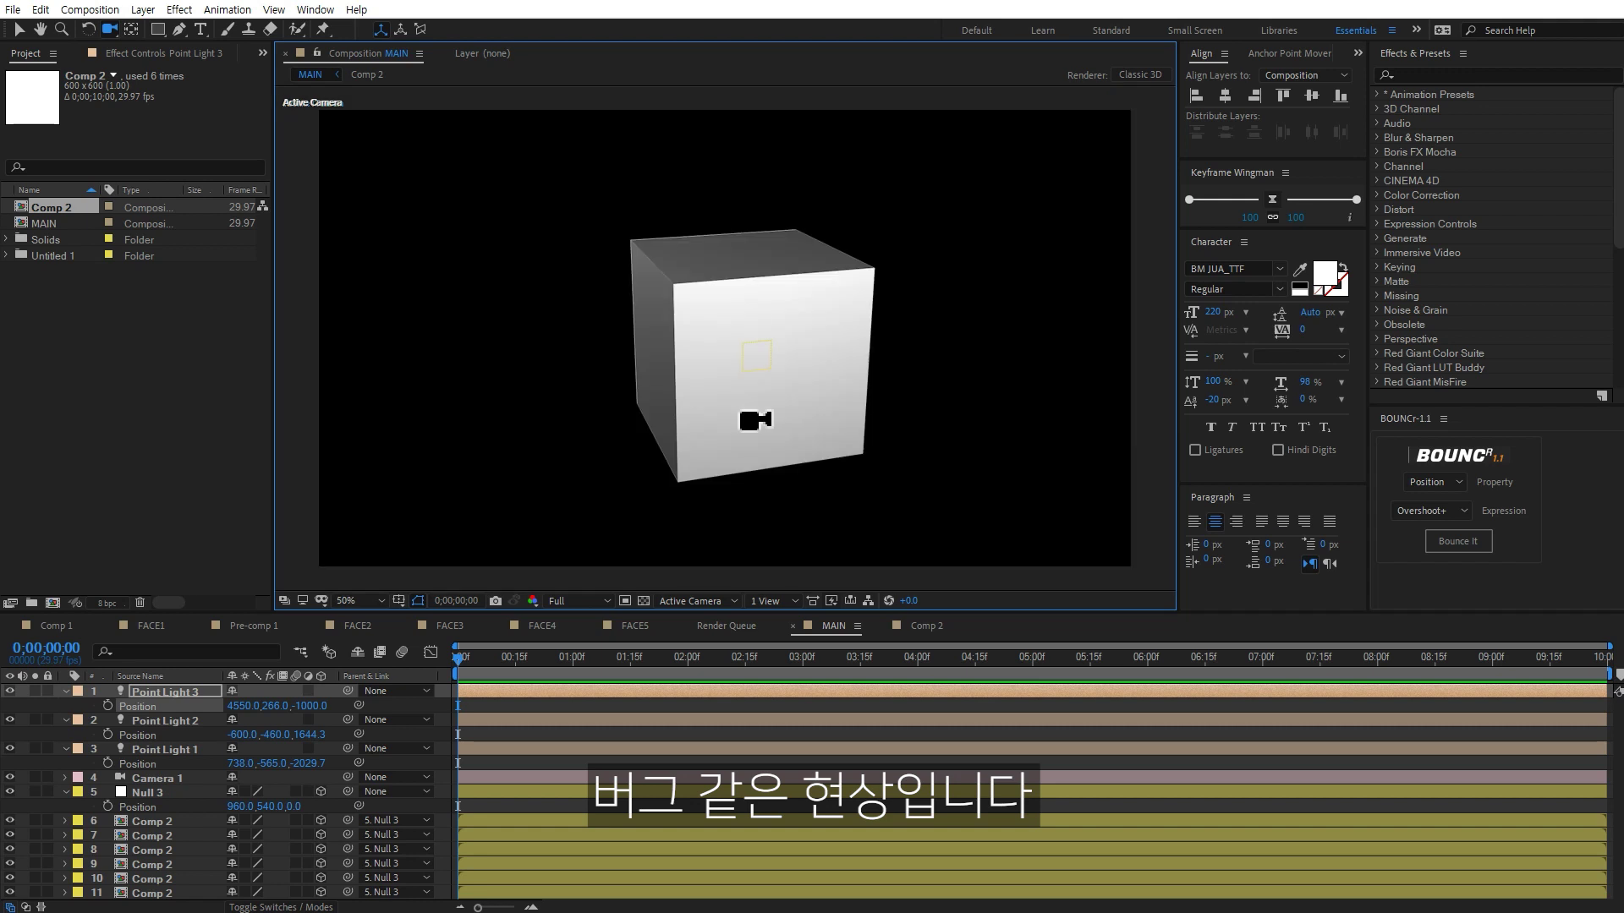
click(41, 729)
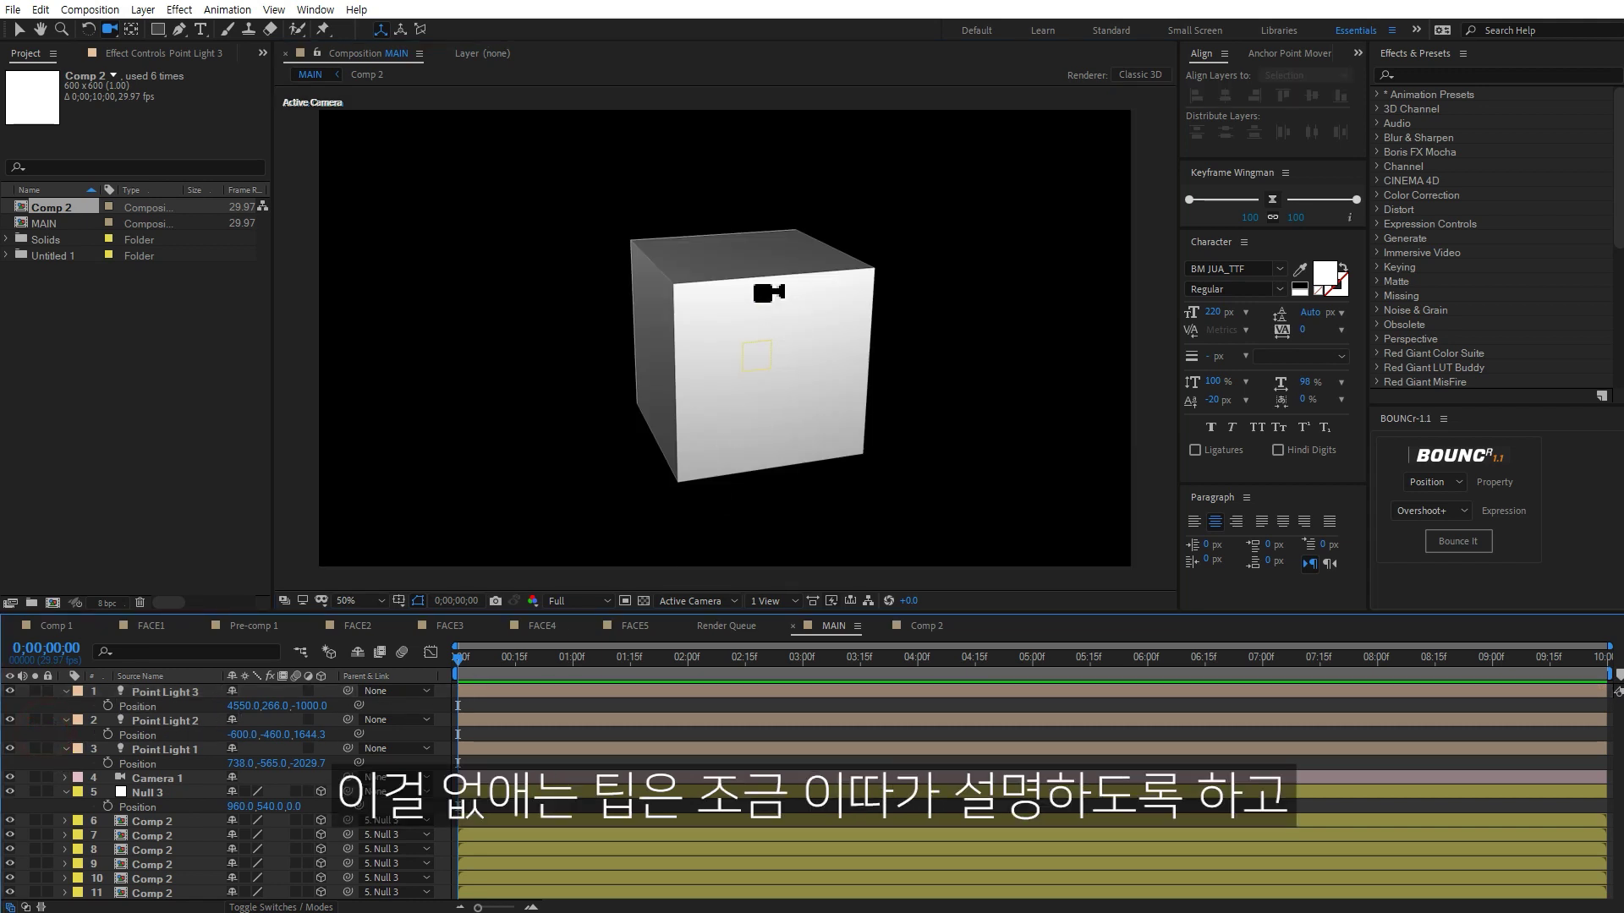
key(v)
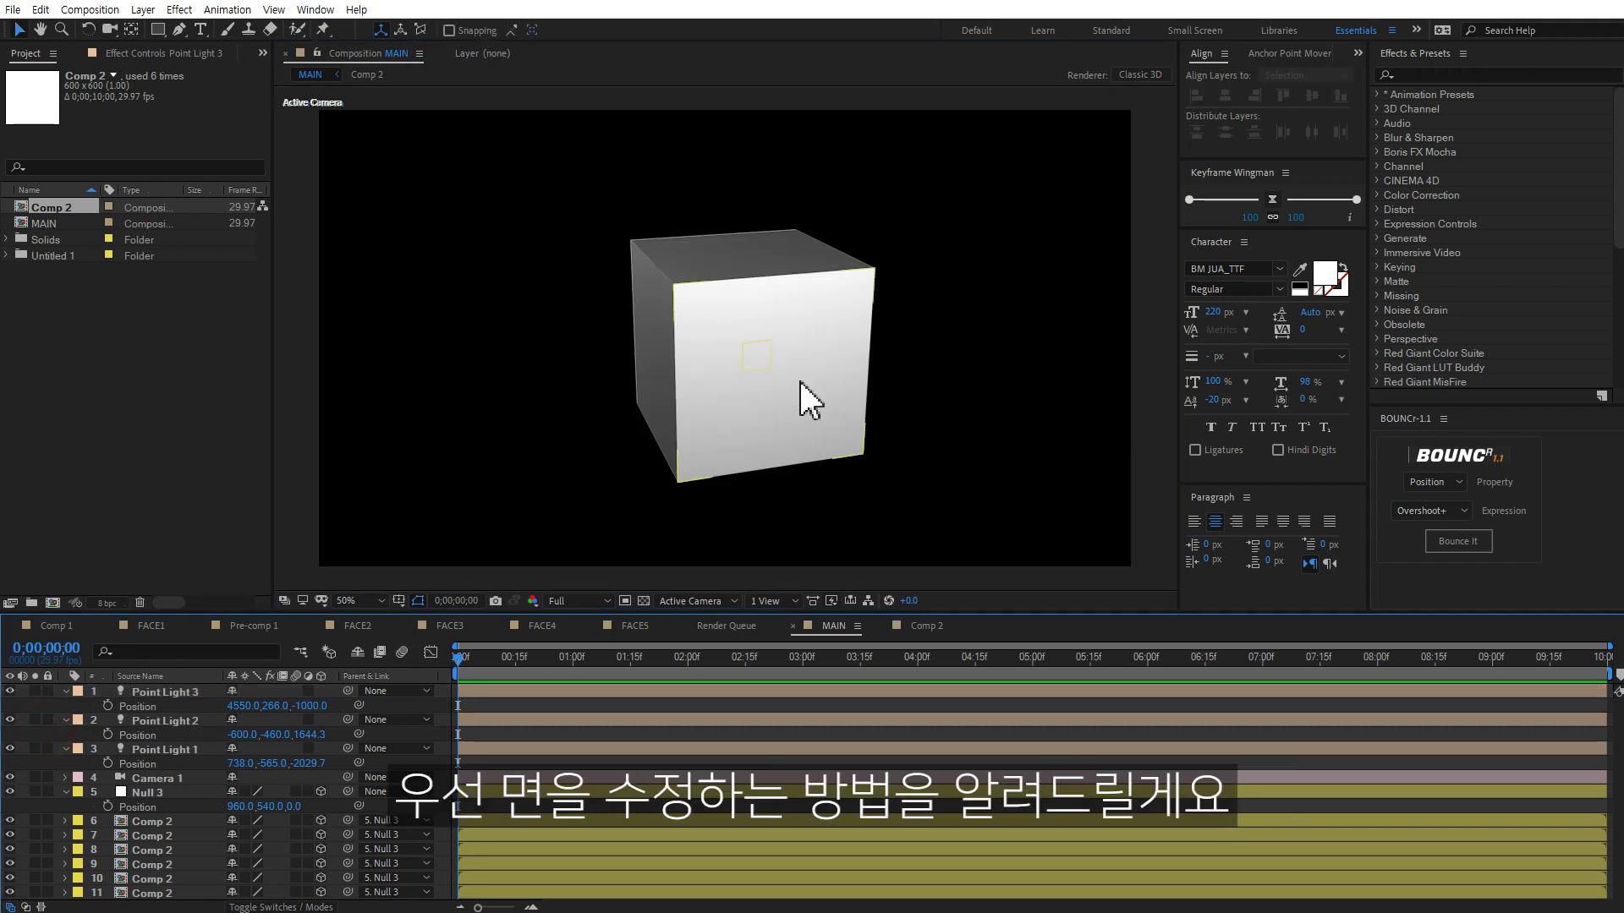
double_click(49, 206)
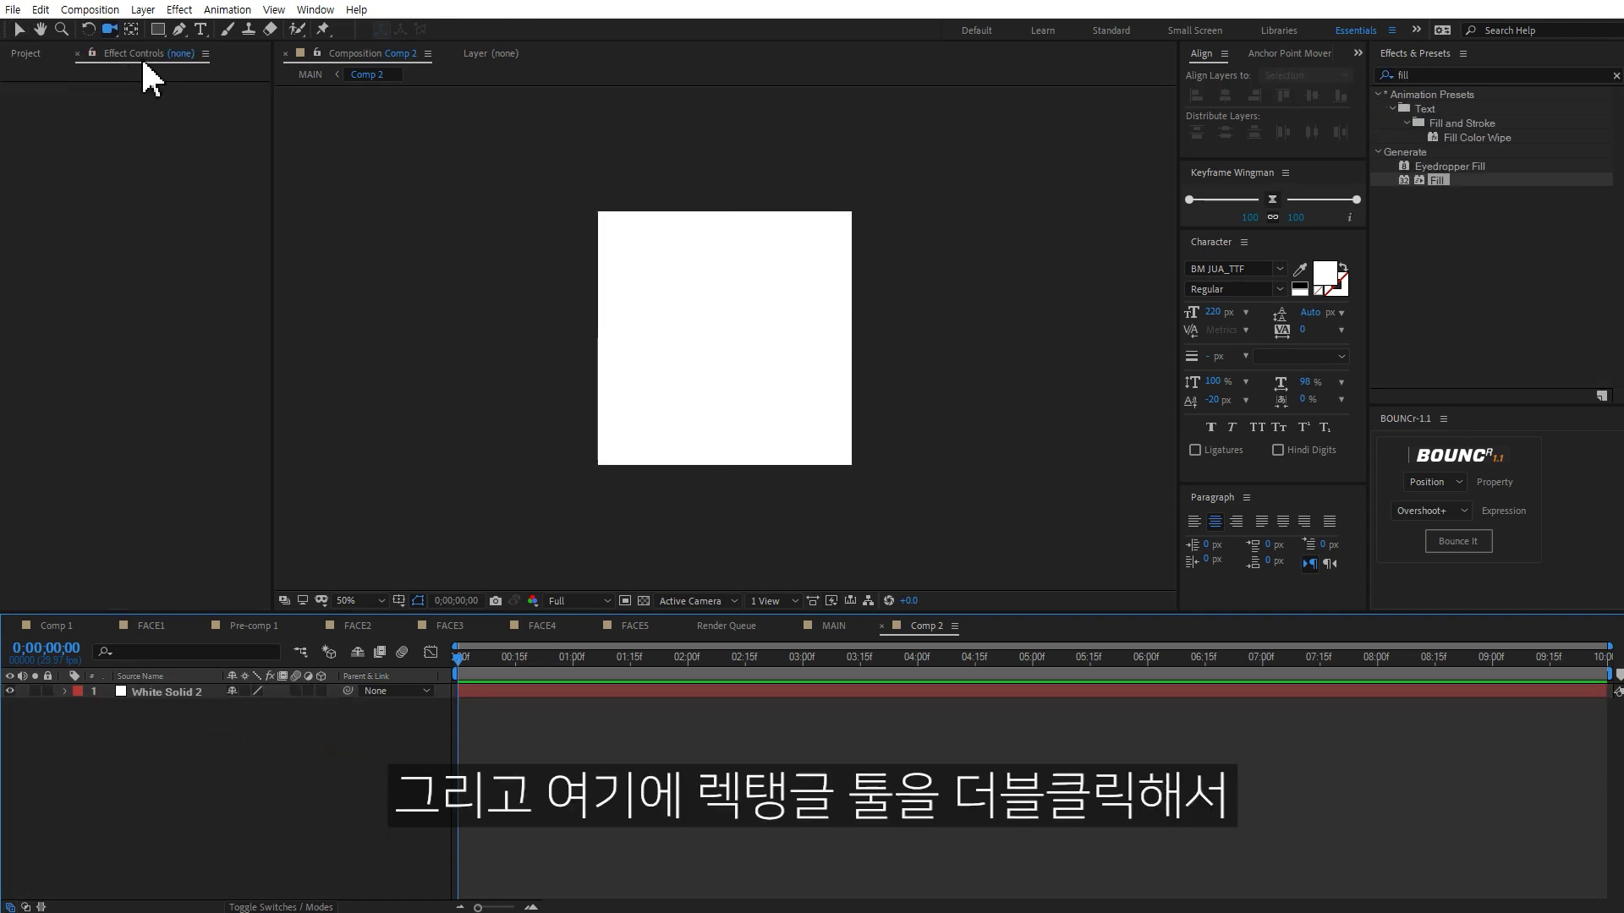
Add a comp-sized rectangle shape layer and shrink it to 555 × 555.
double_click(157, 29)
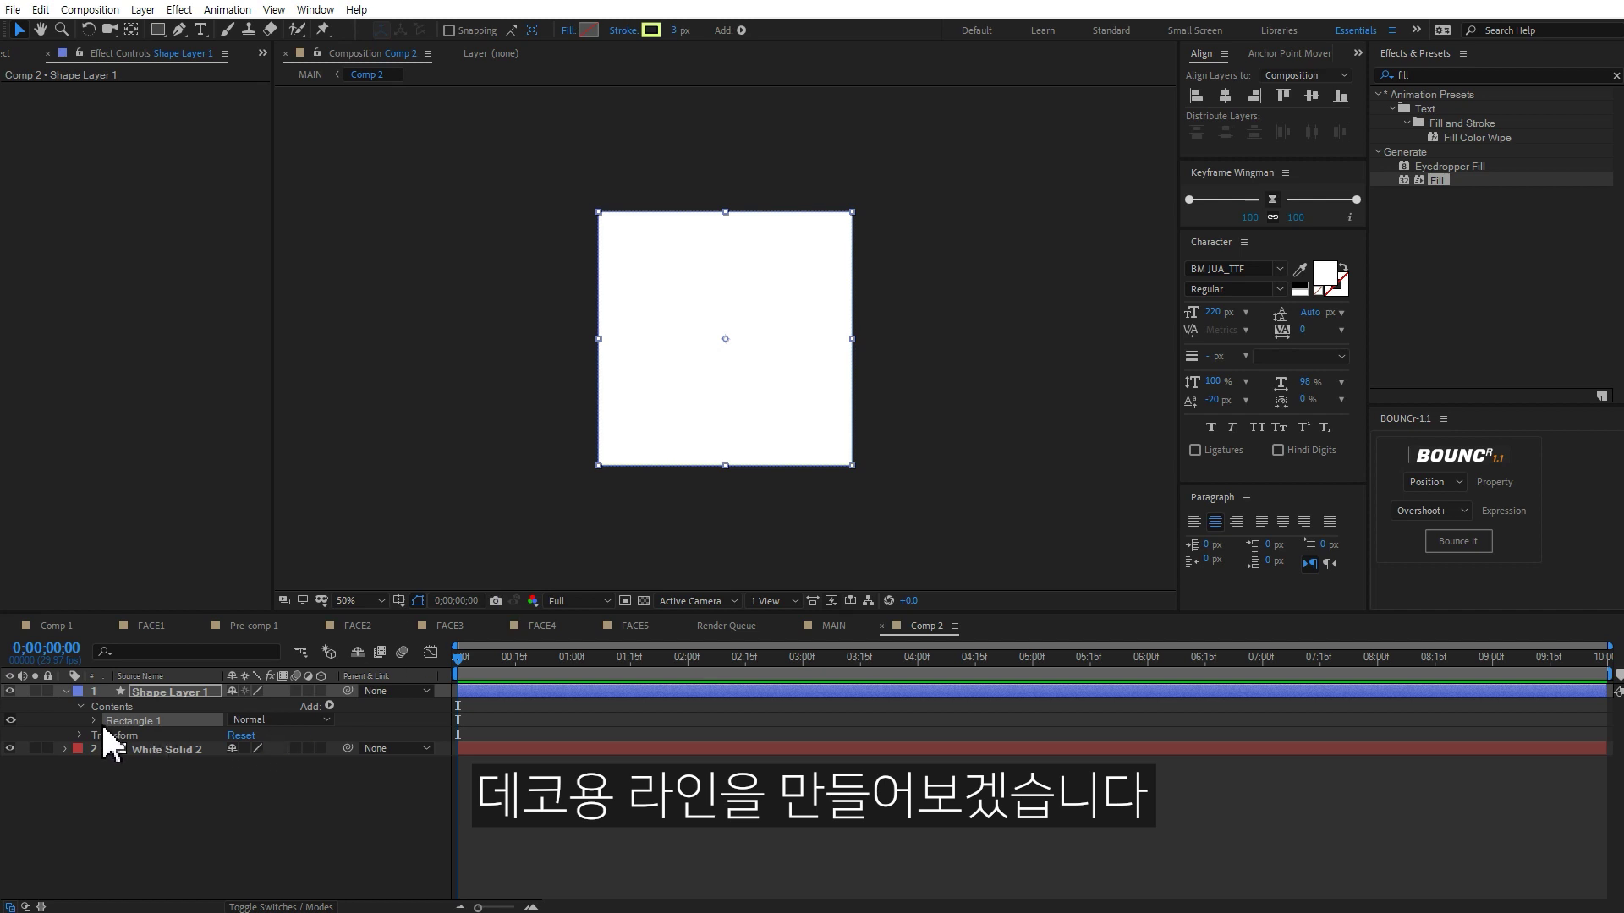
click(93, 721)
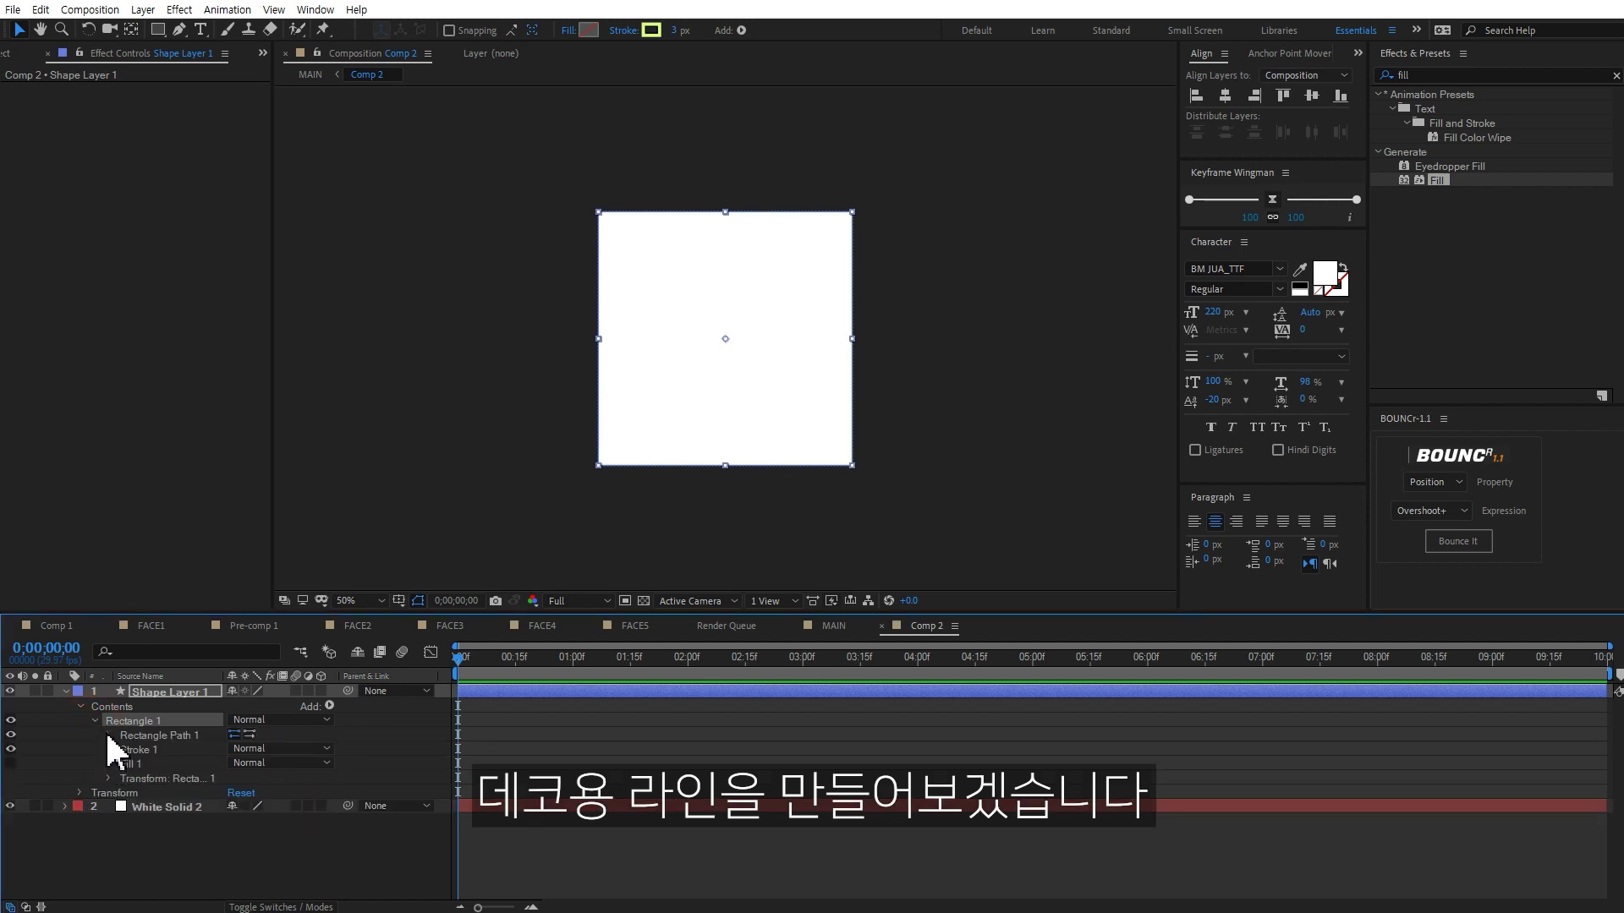
click(108, 735)
drag(253, 749, 224, 752)
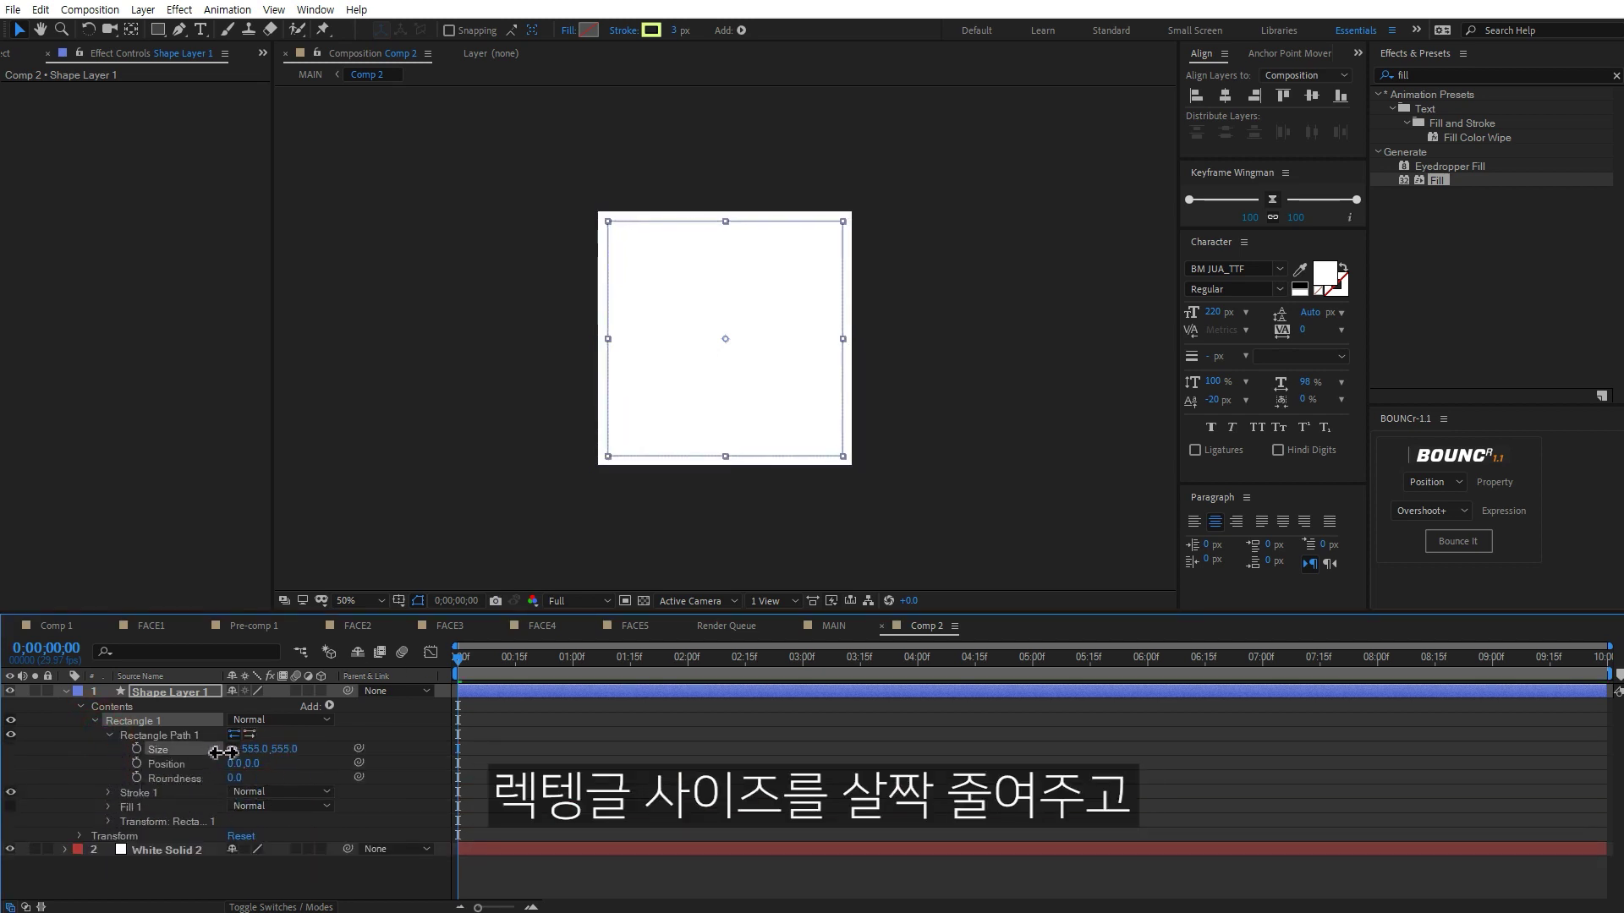
Give the rectangle a grey stroke with width 18.
click(108, 792)
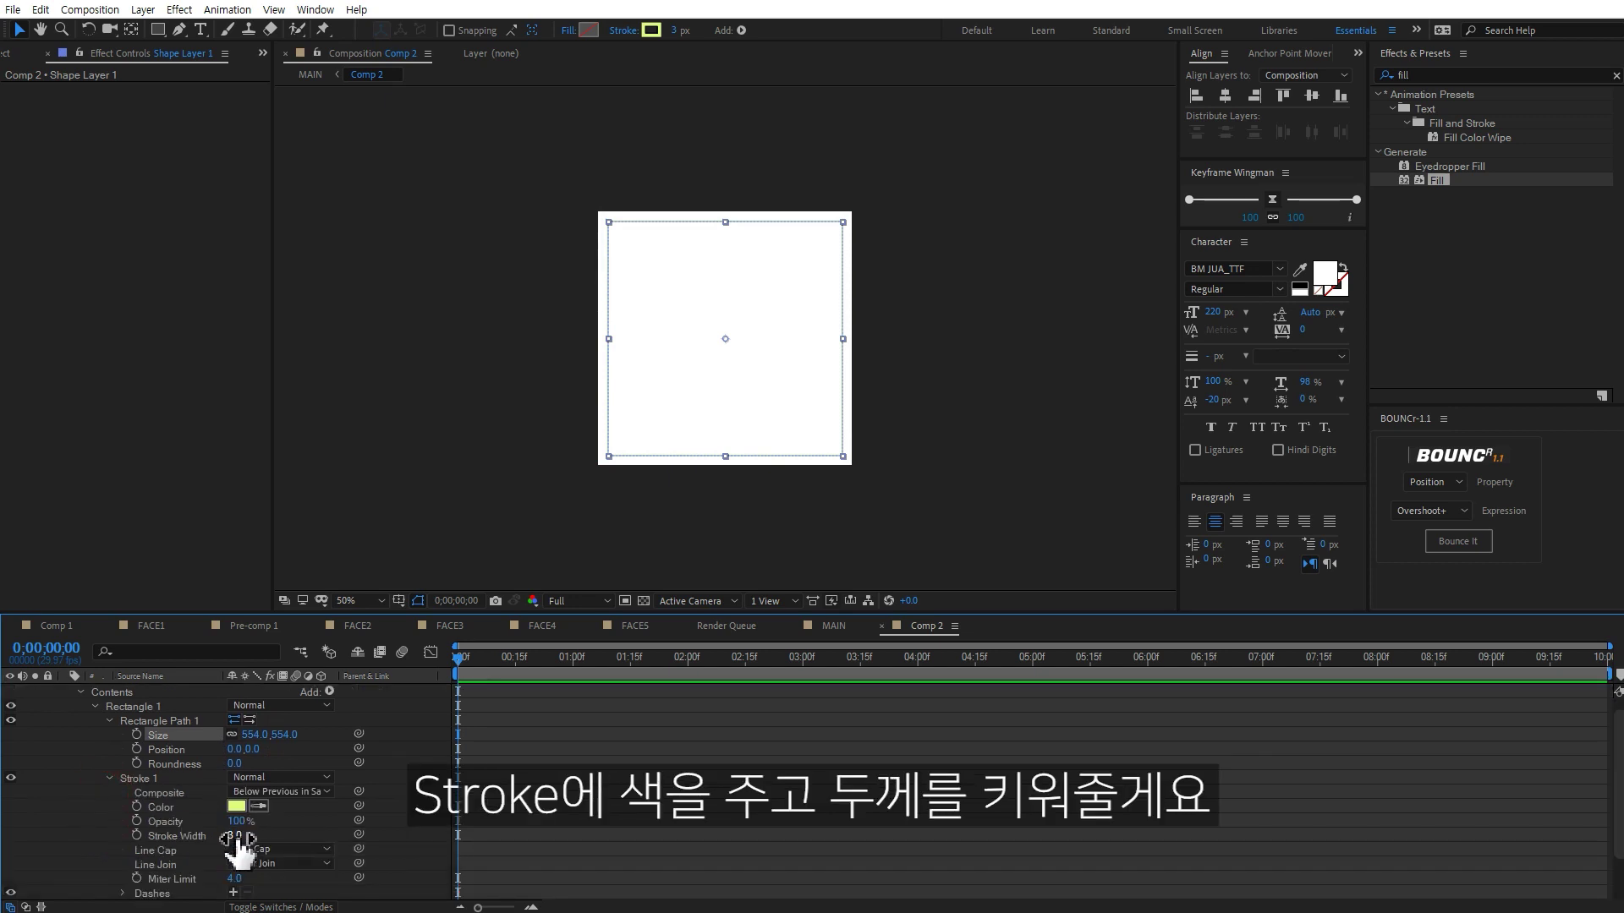
click(236, 806)
click(1069, 465)
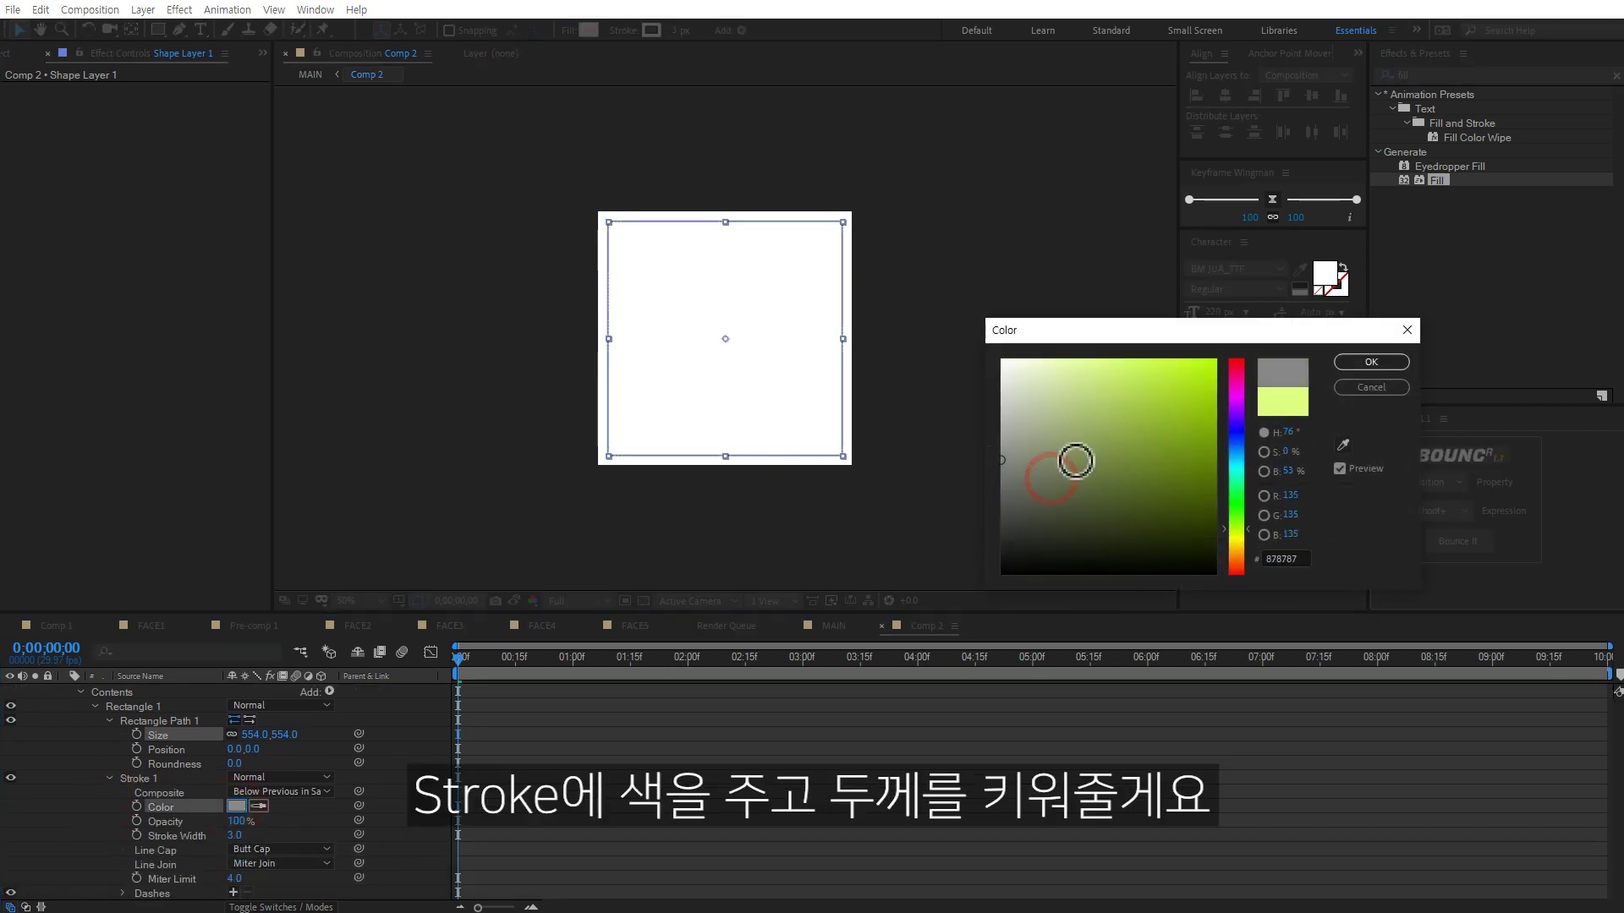
click(1370, 366)
drag(244, 835, 565, 850)
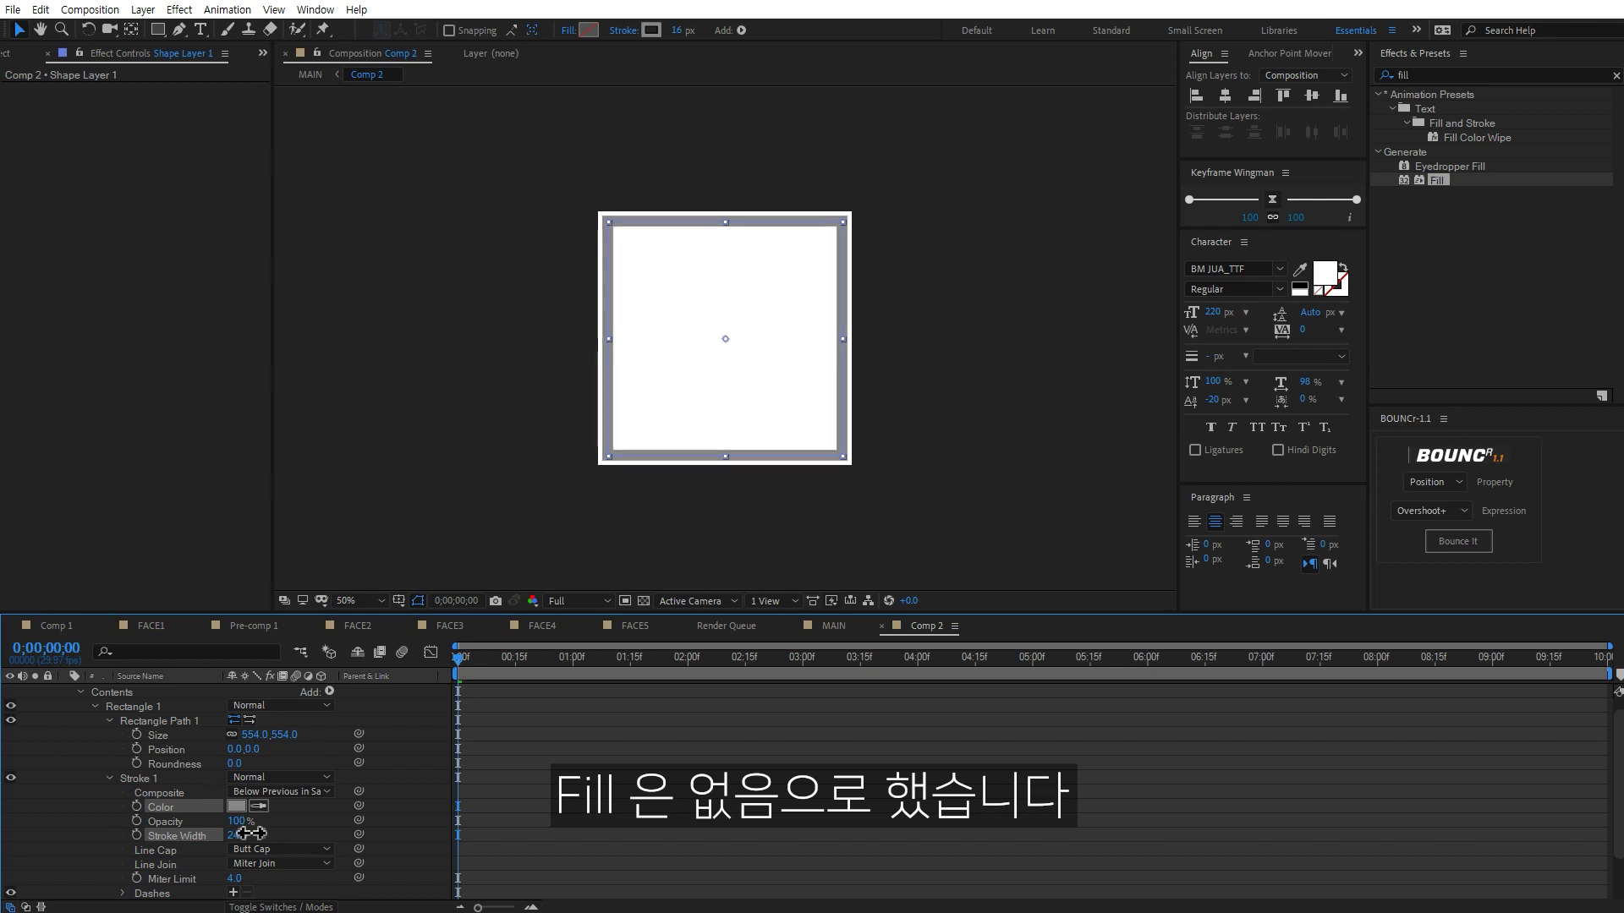
click(565, 850)
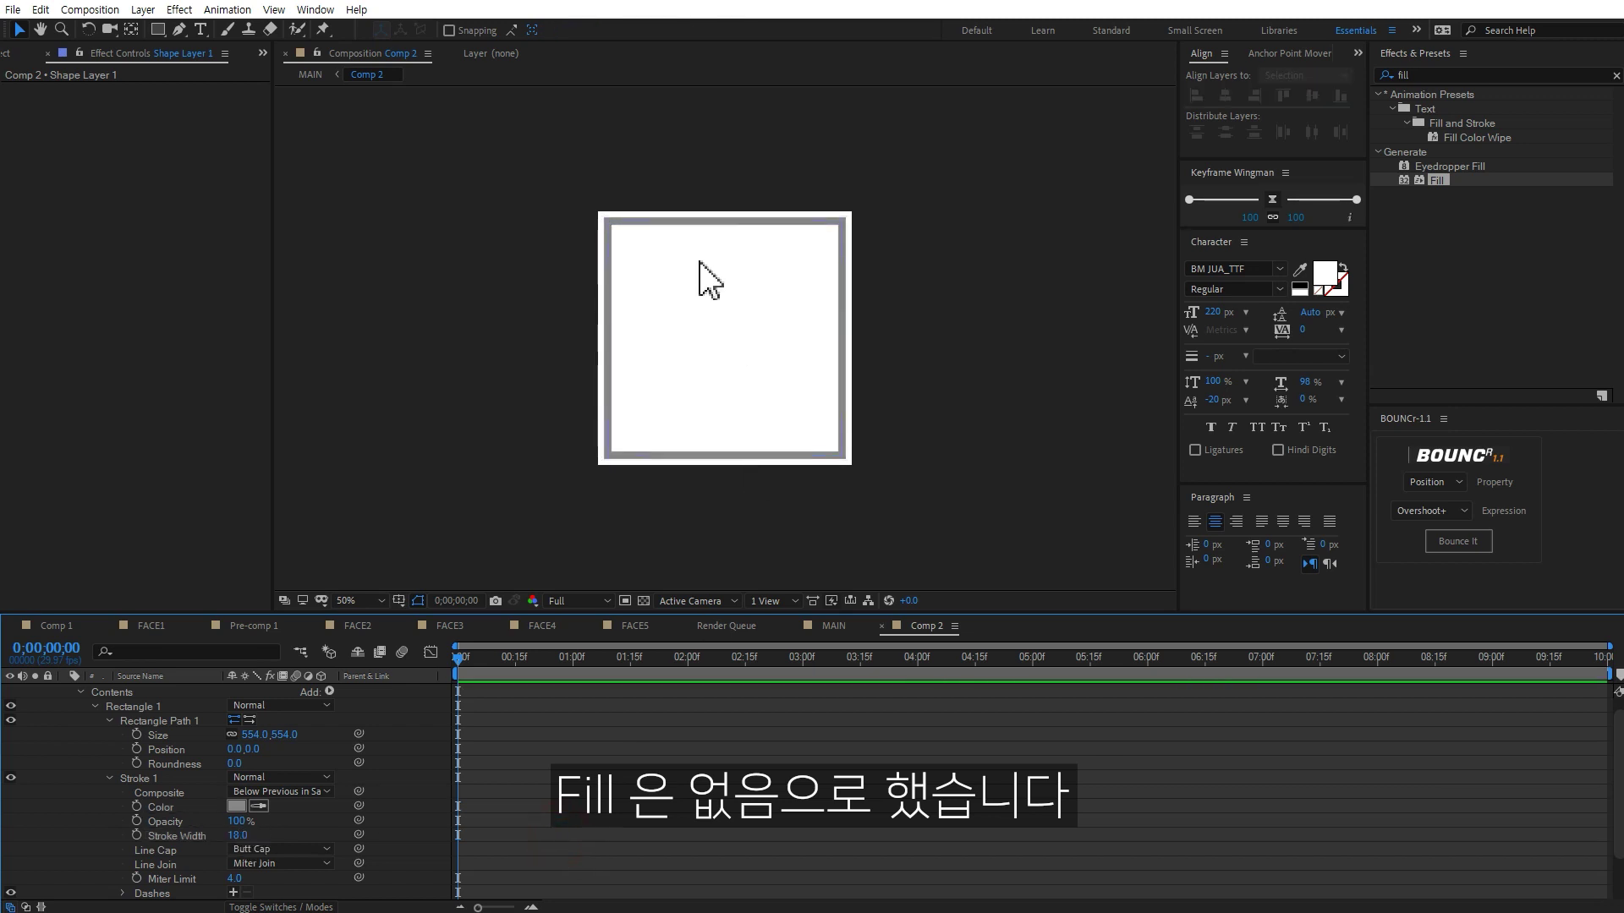
Check the cube in MAIN, then shrink the rectangle to 531 × 531.
click(832, 626)
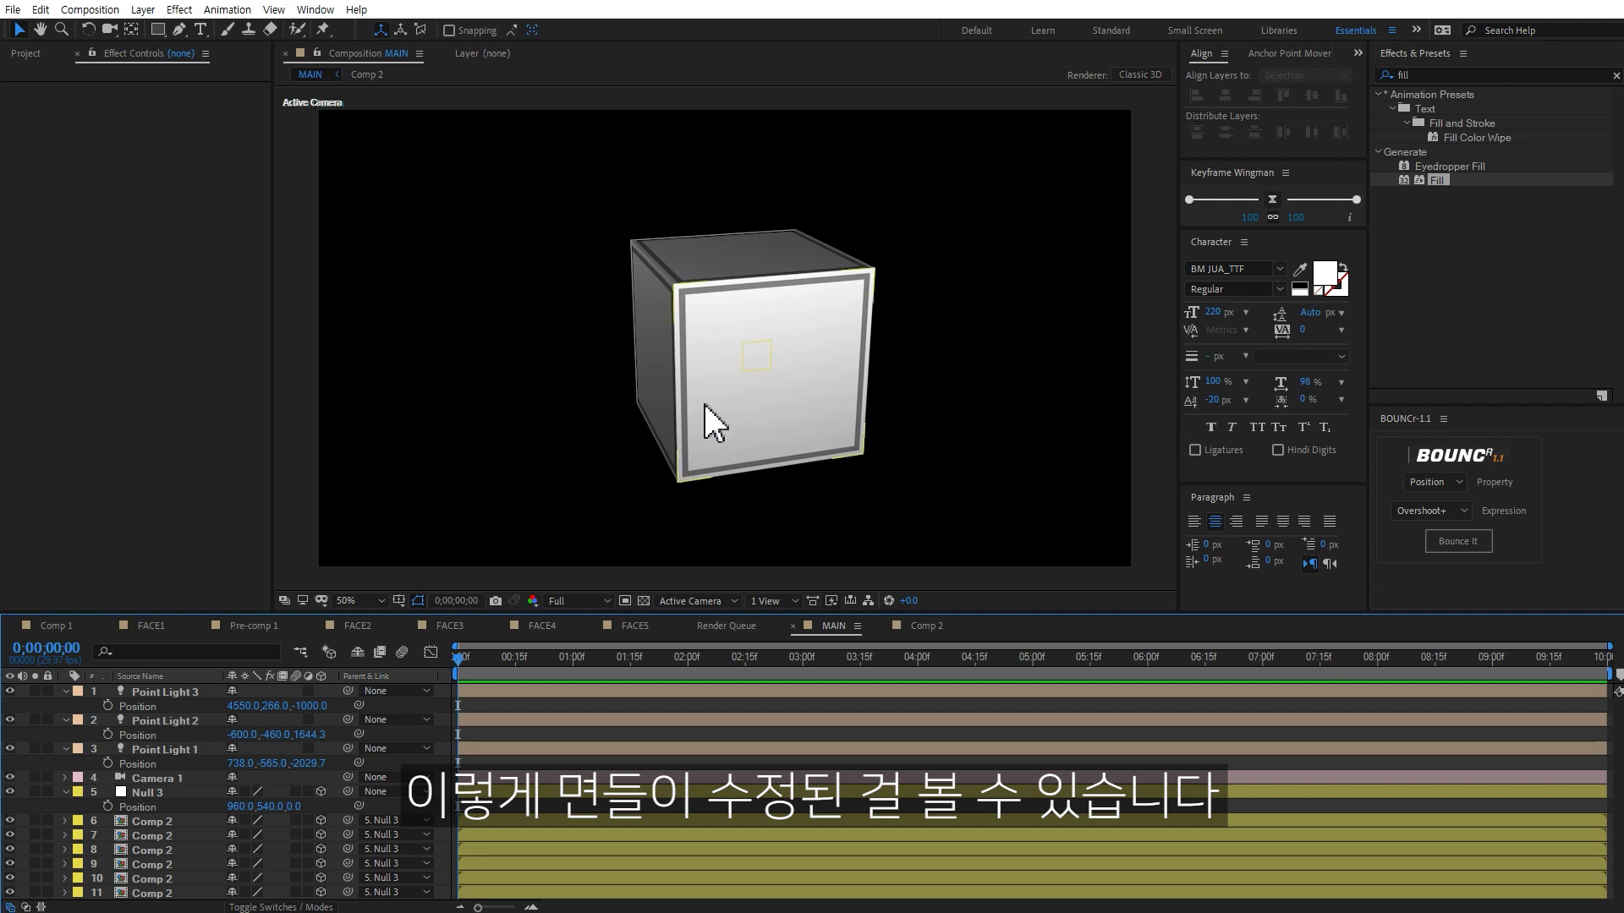
click(925, 630)
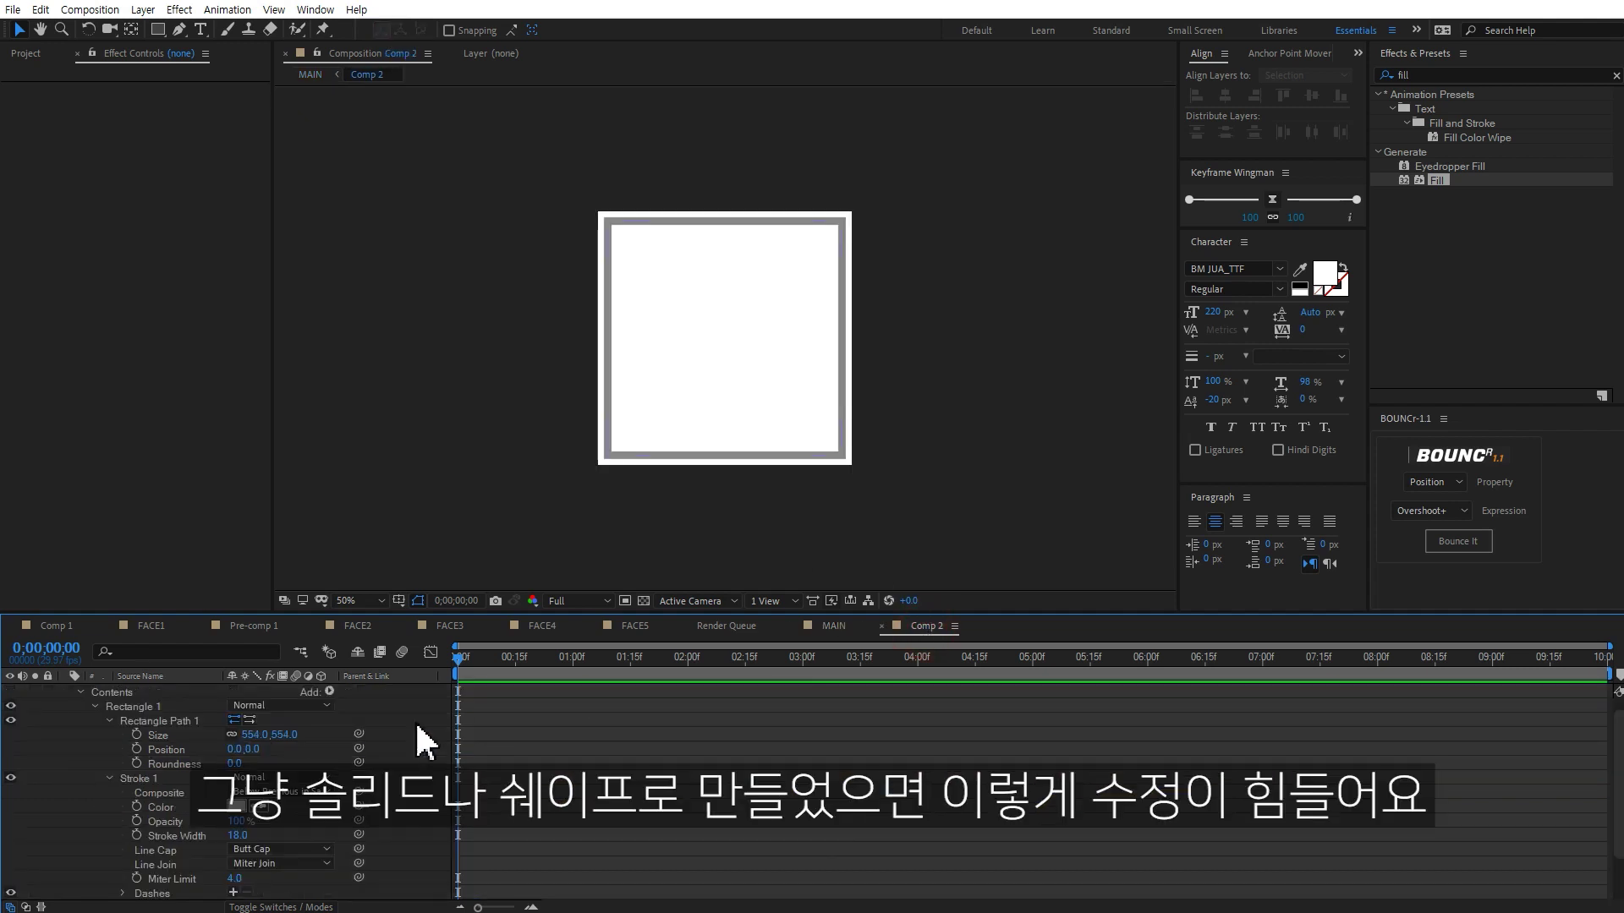
click(279, 734)
click(628, 769)
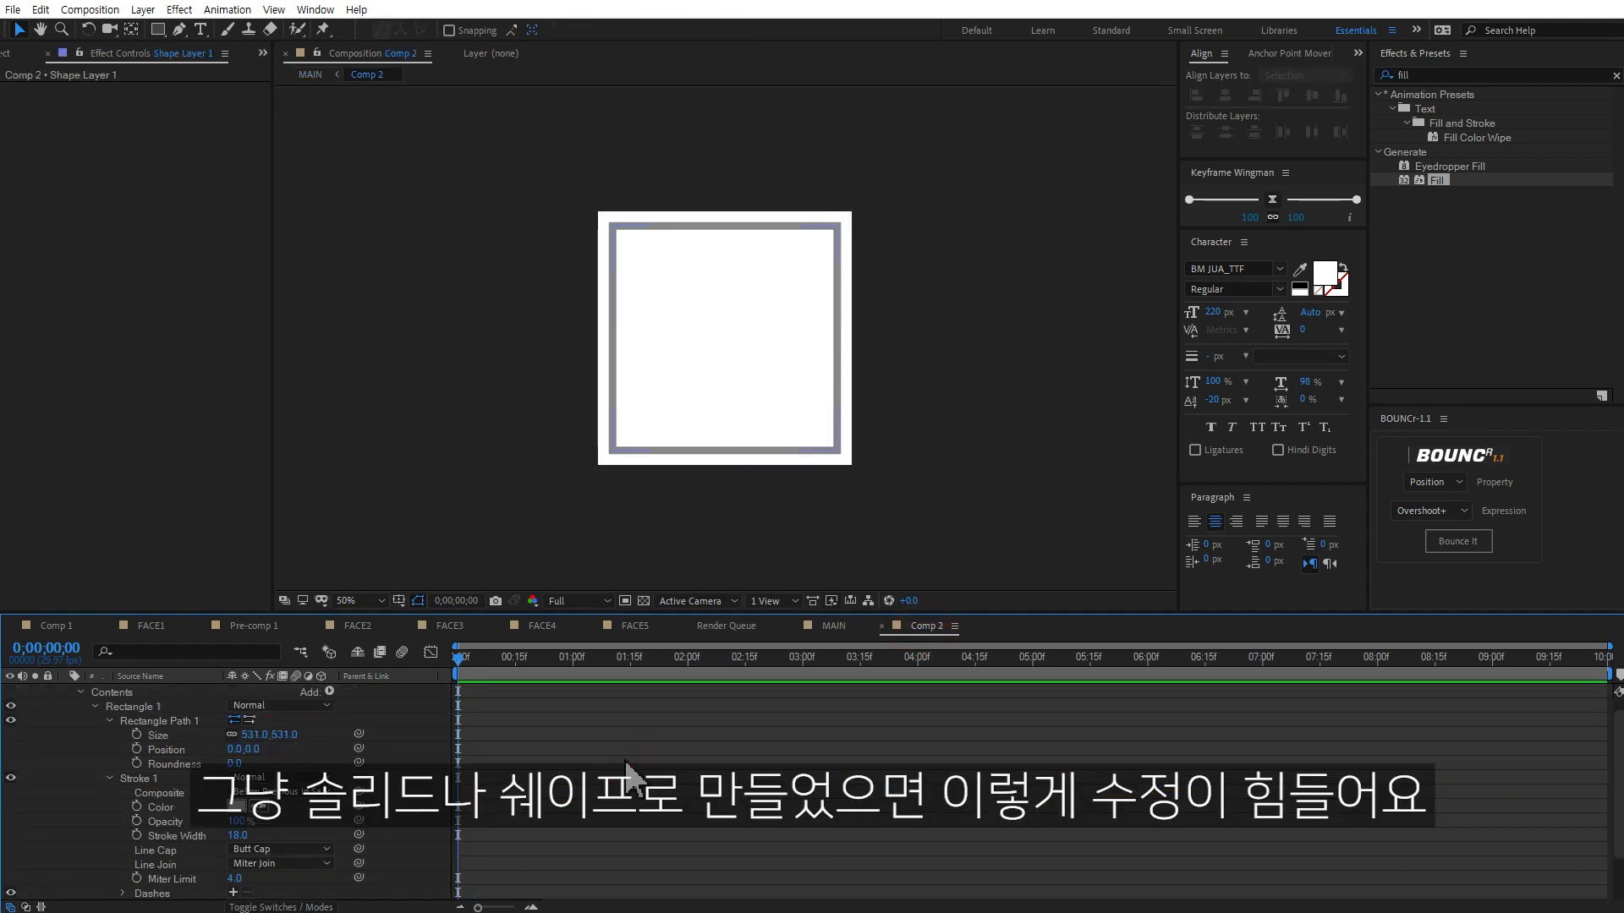
right_click(57, 734)
Add a centred black letter A at 345 px in Comp 2, then view it in MAIN.
mouse_move(122, 550)
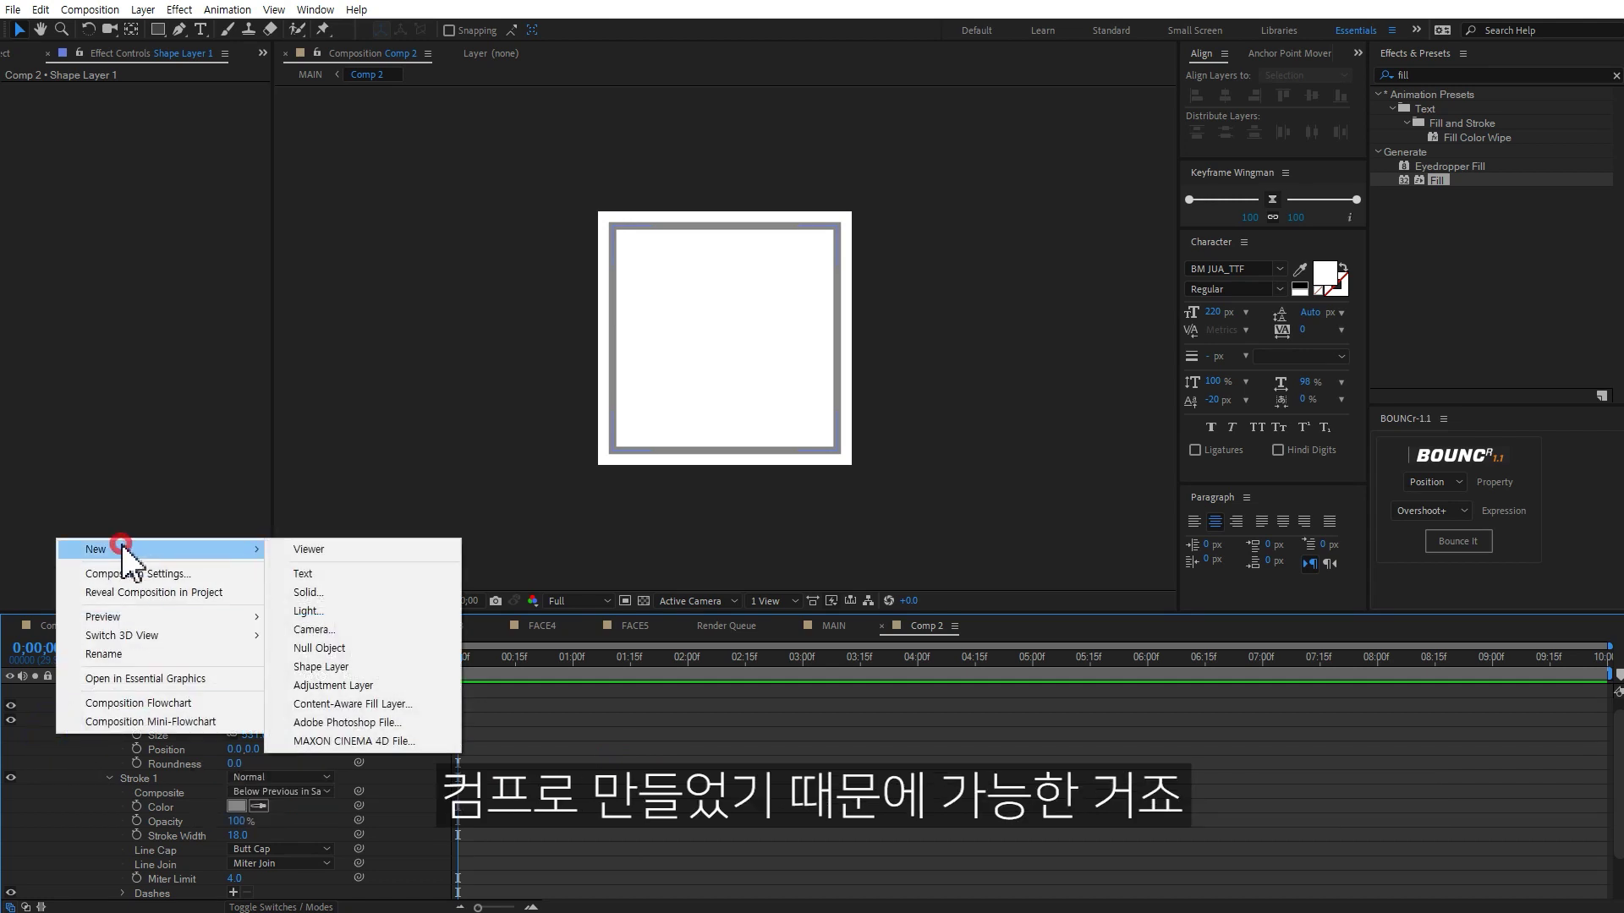
click(332, 571)
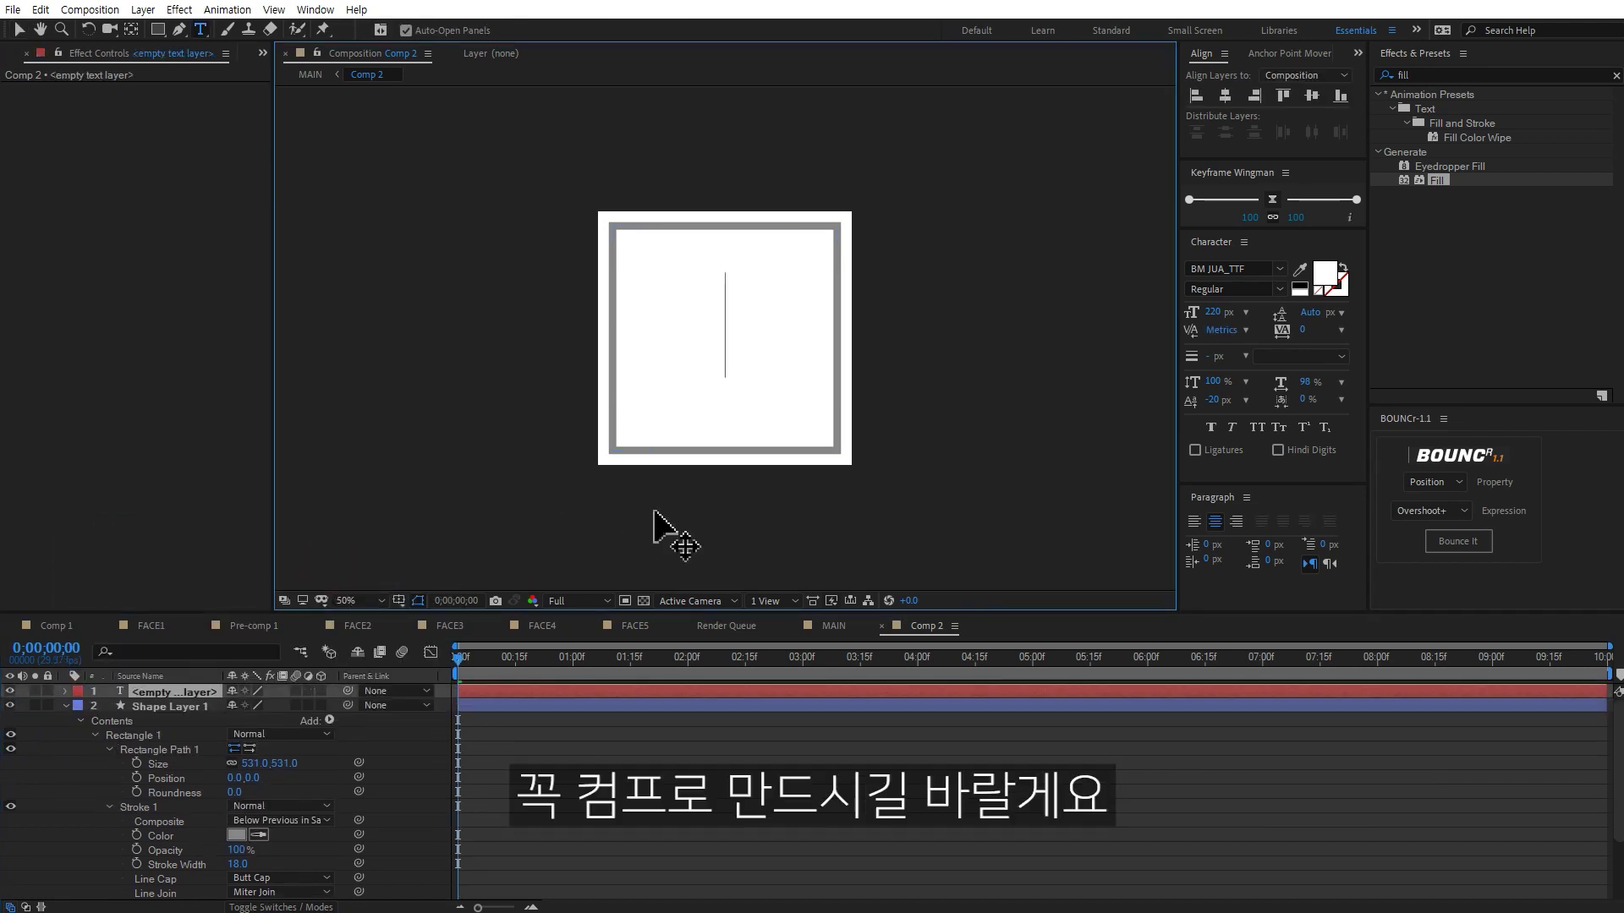
text(A)
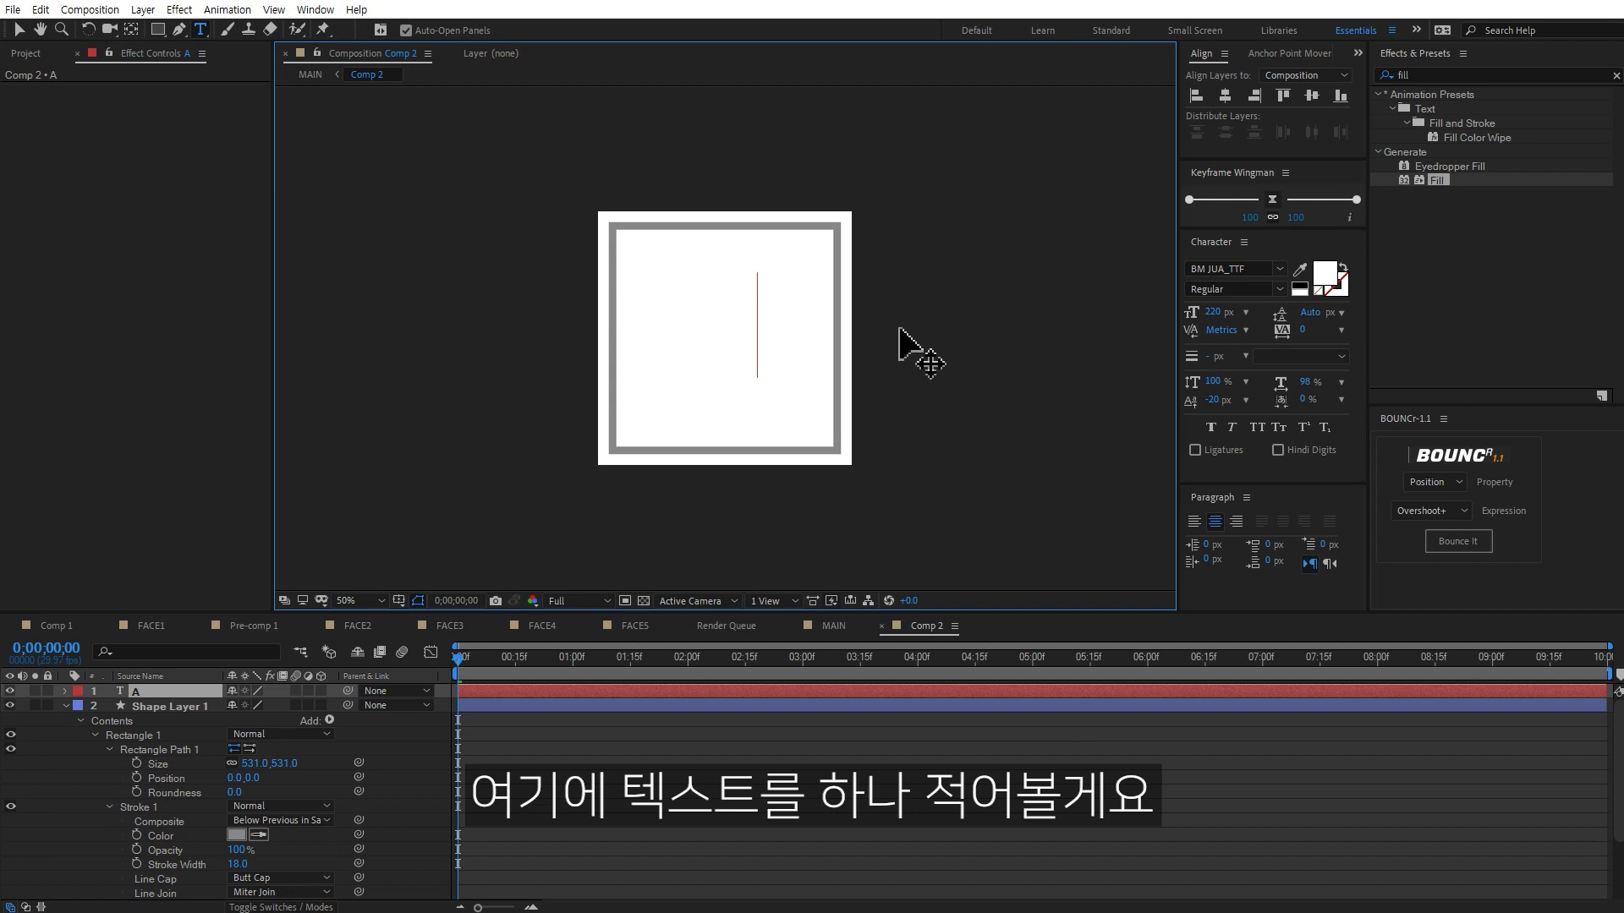
key(ctrl+a)
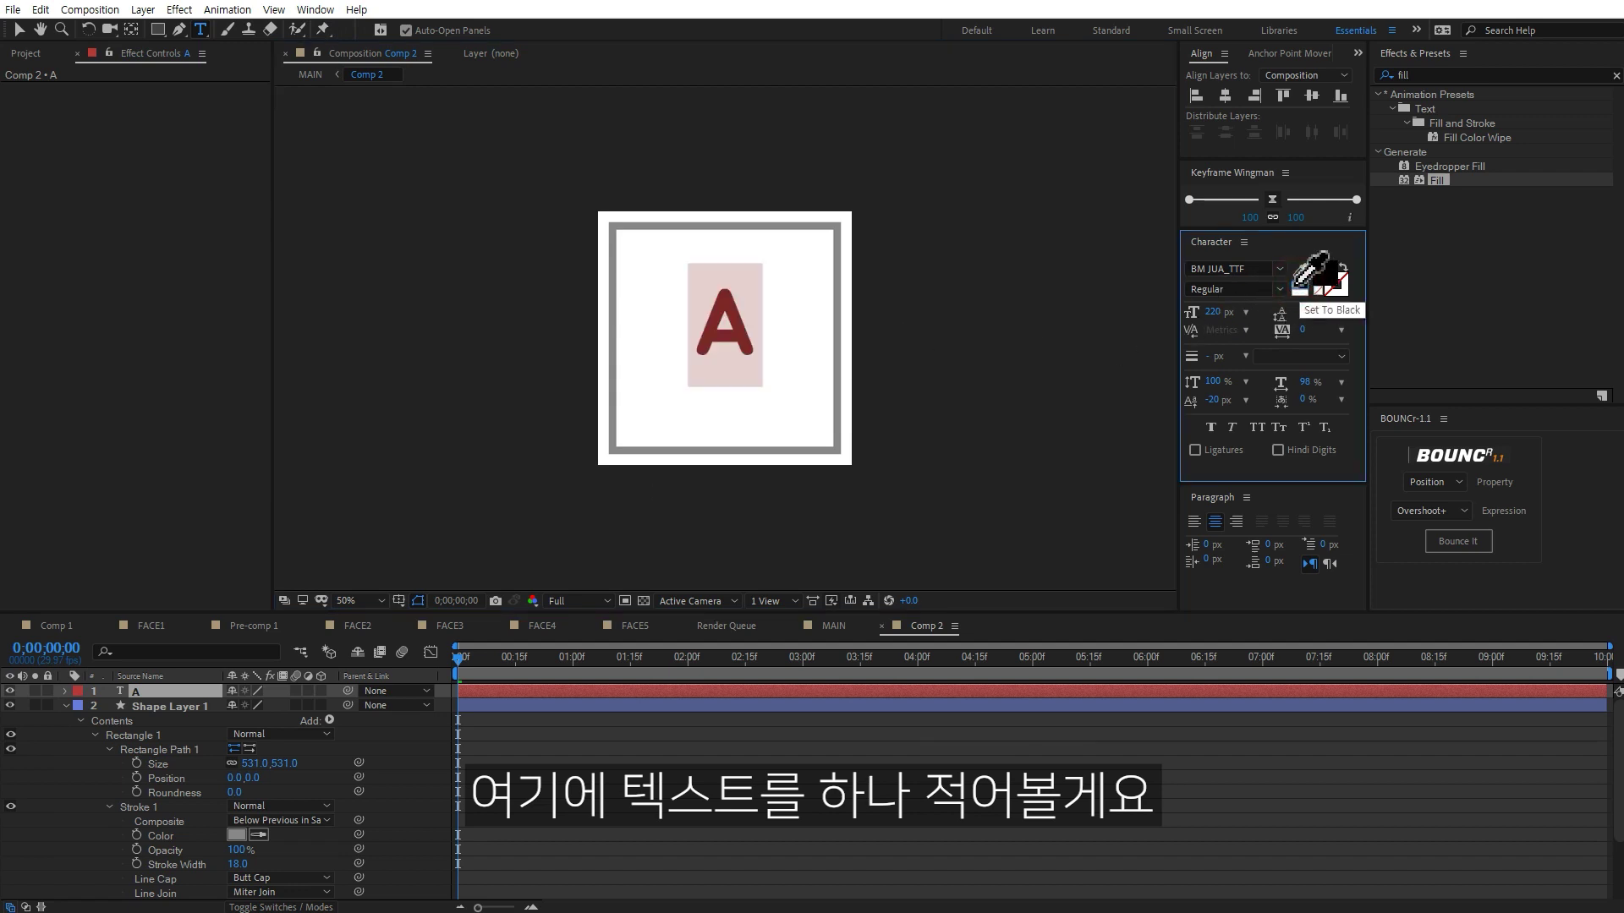
drag(1212, 312, 1314, 309)
click(19, 30)
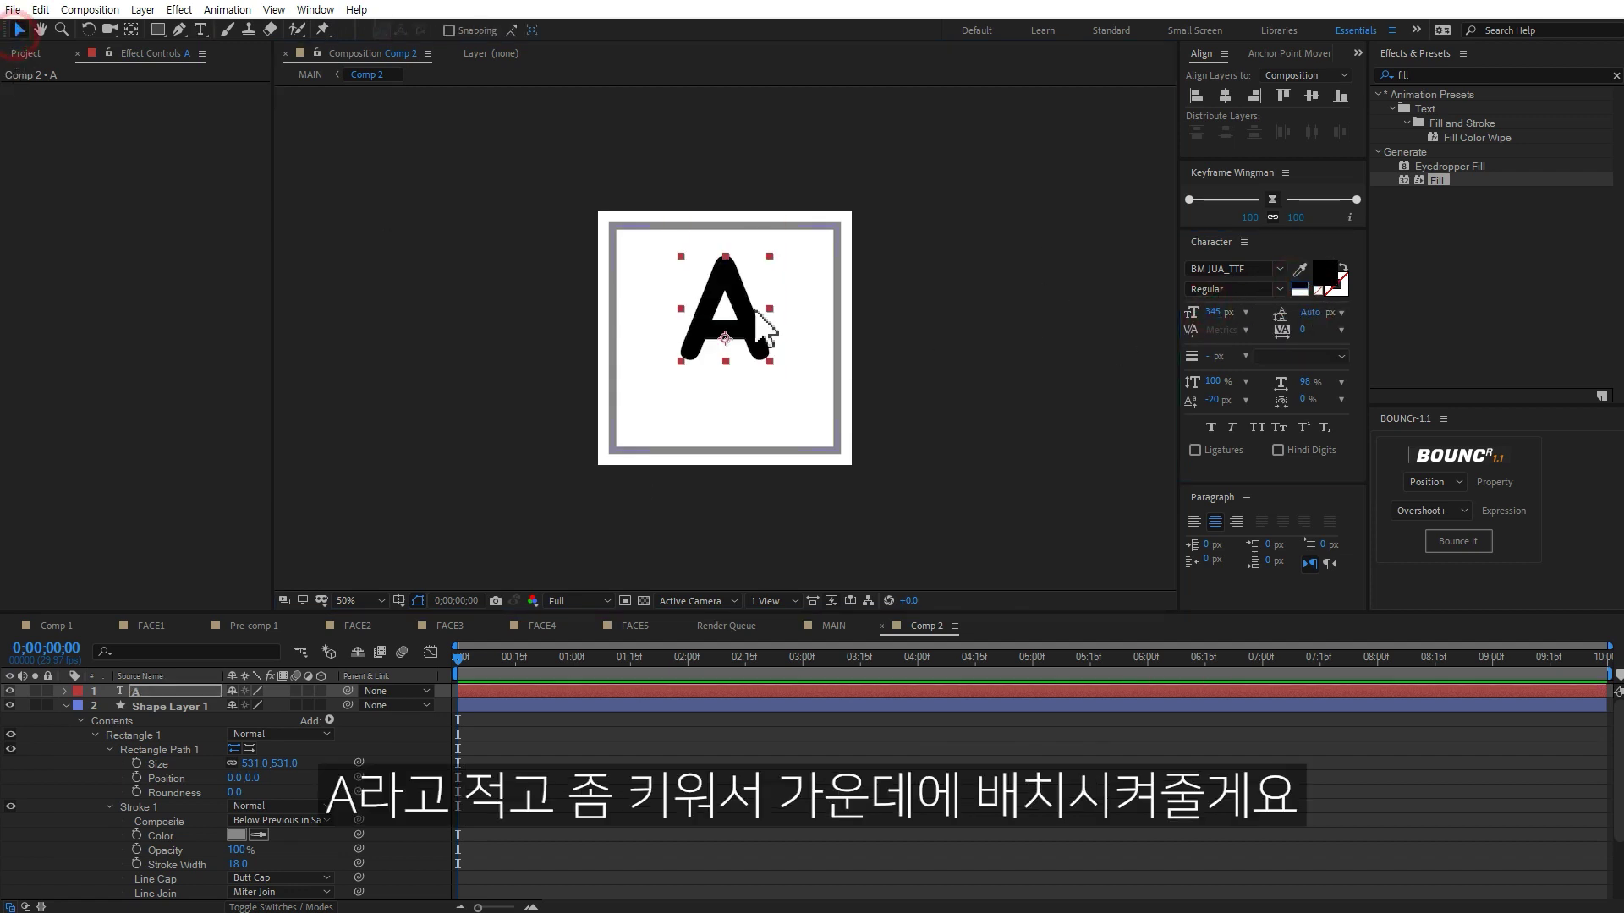
click(786, 511)
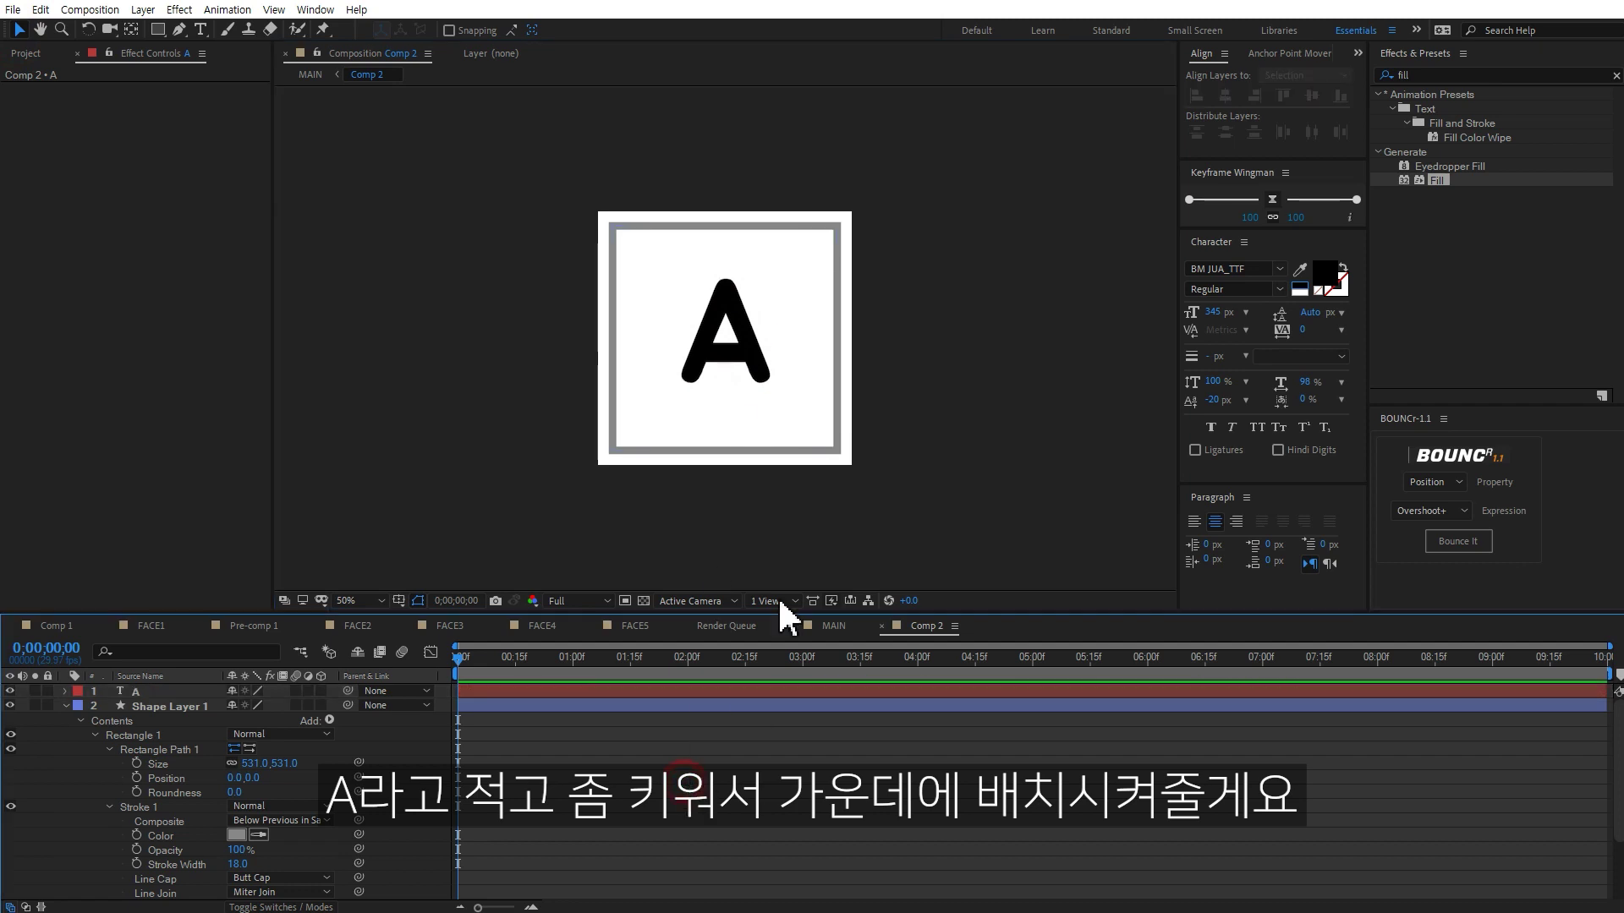
click(833, 626)
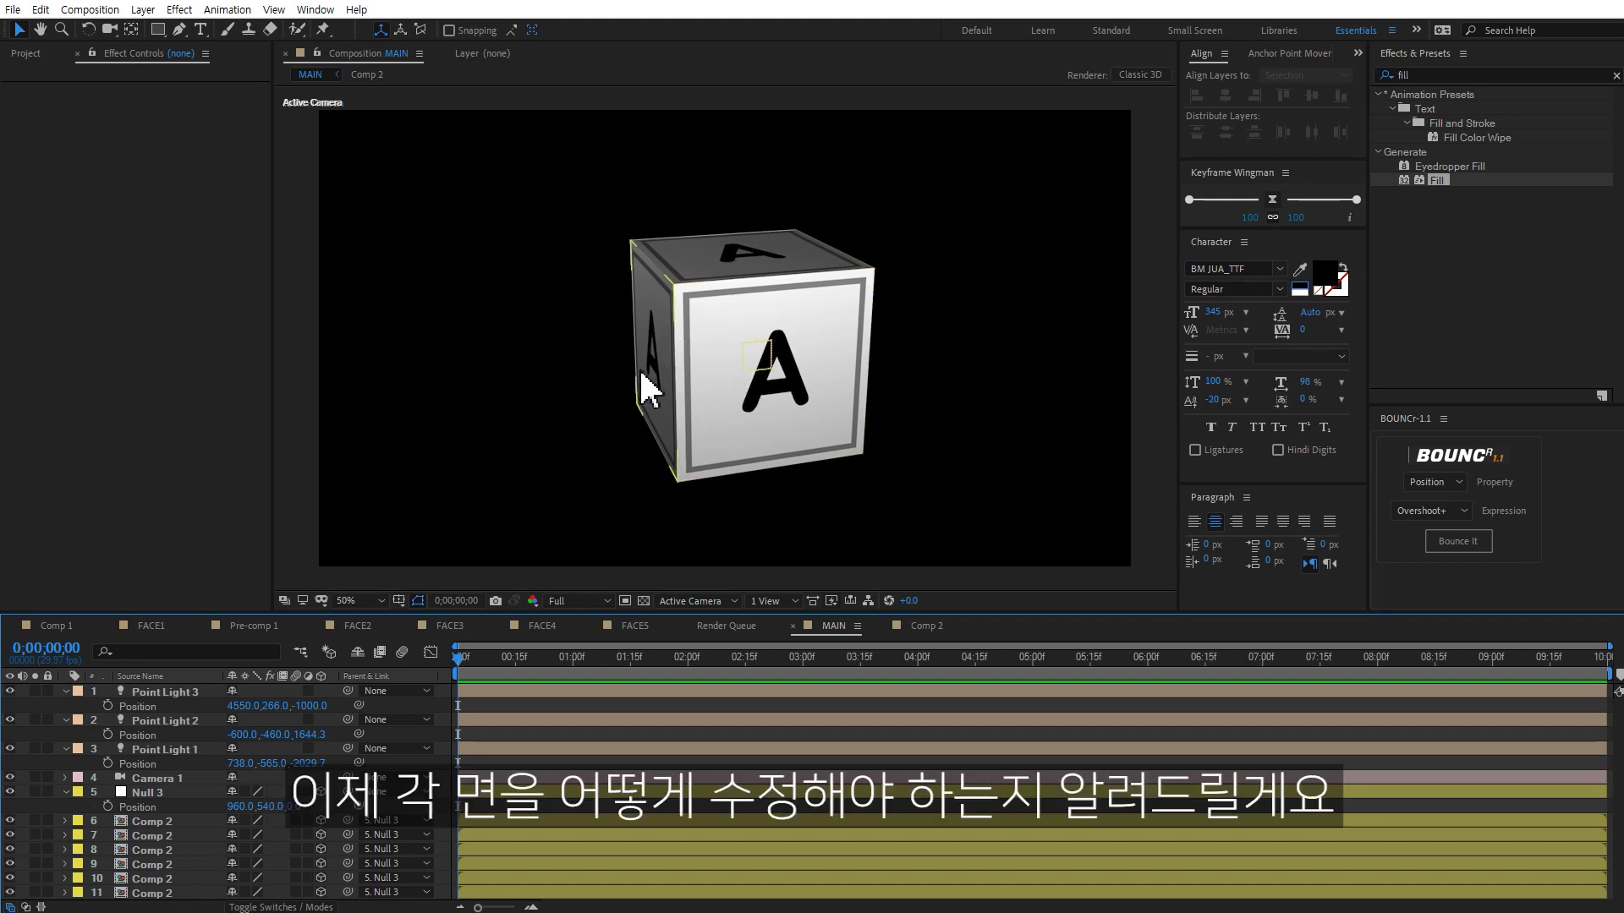
Rename the Comp 2 face comp to A in the Project panel.
click(25, 53)
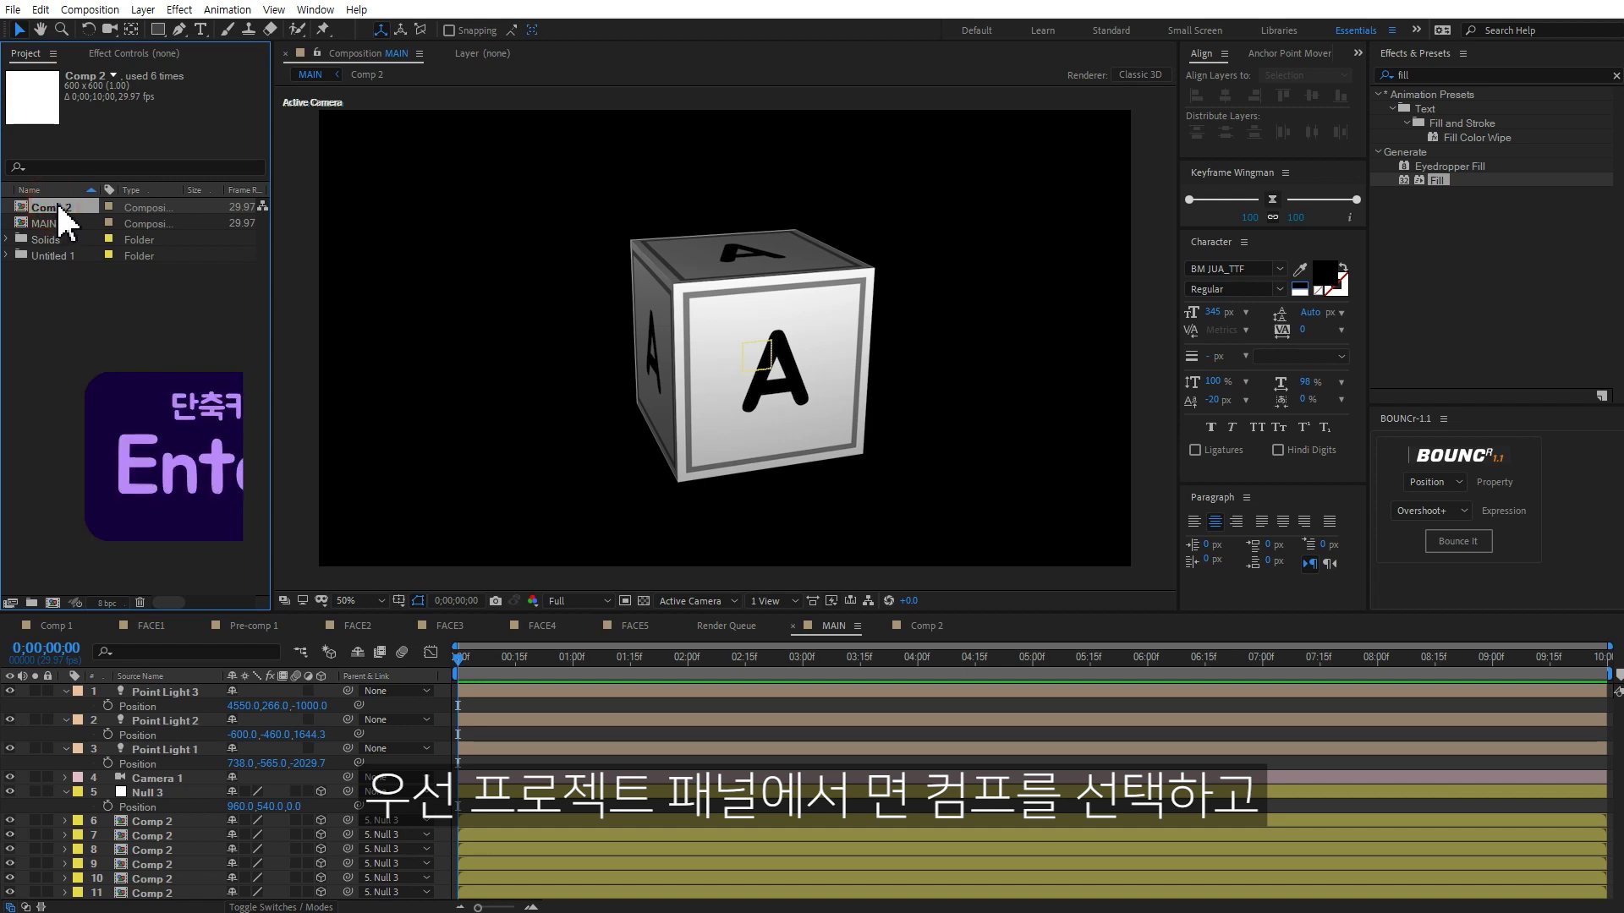
key(Return)
text(A)
key(Return)
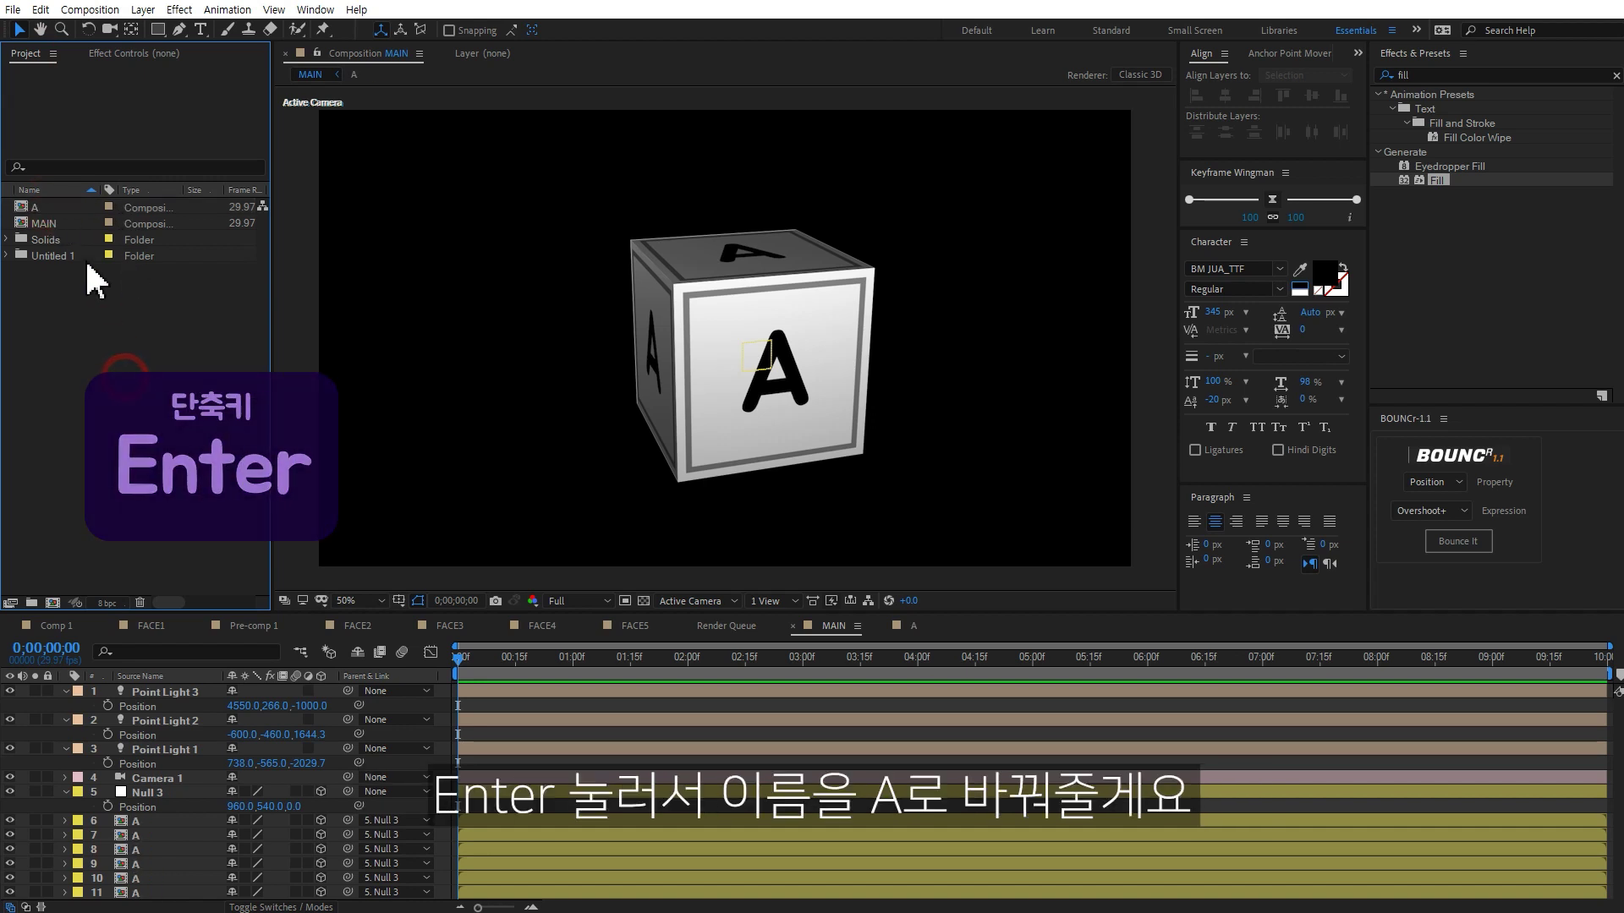
Duplicate comp A as a comp named B and change its letter to B.
key(ctrl+d)
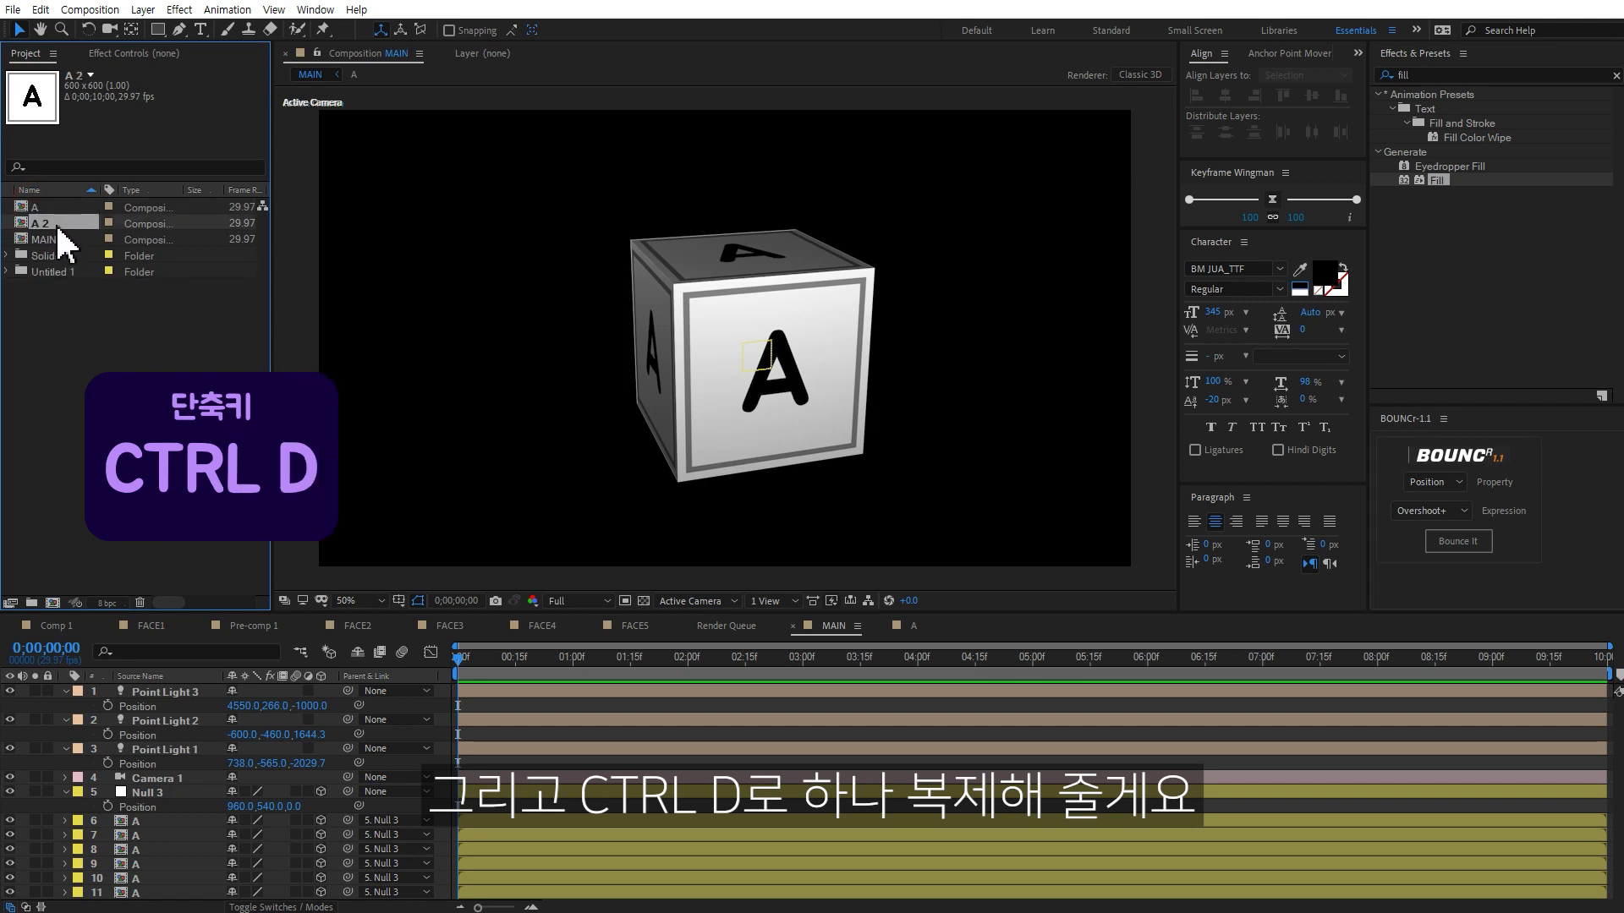
key(Return)
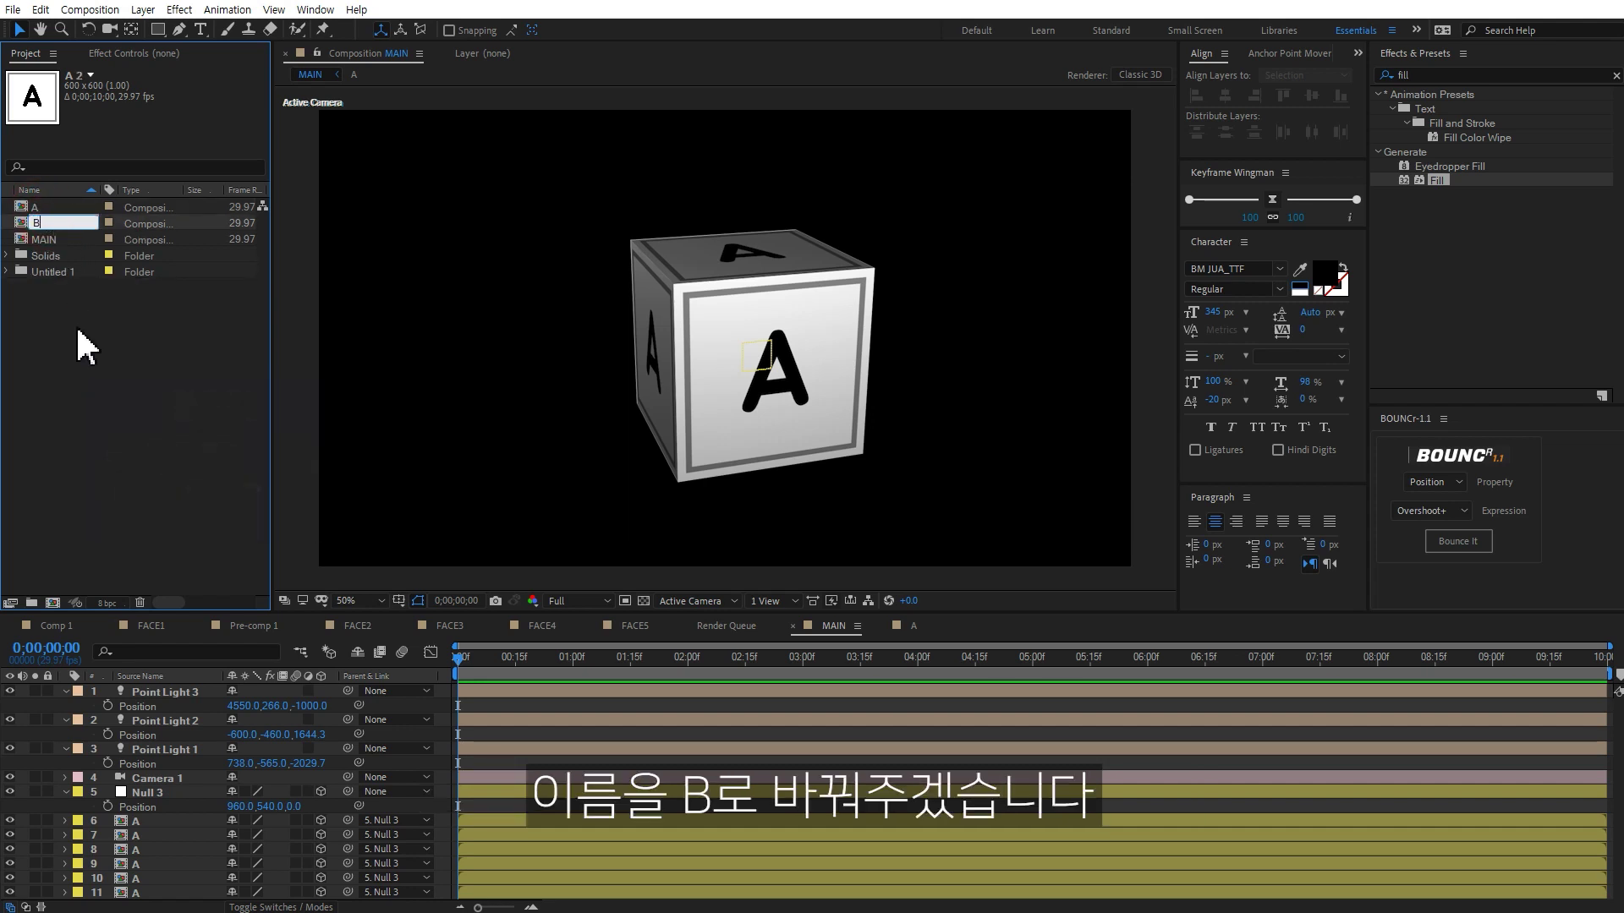
text(B)
click(73, 388)
double_click(42, 225)
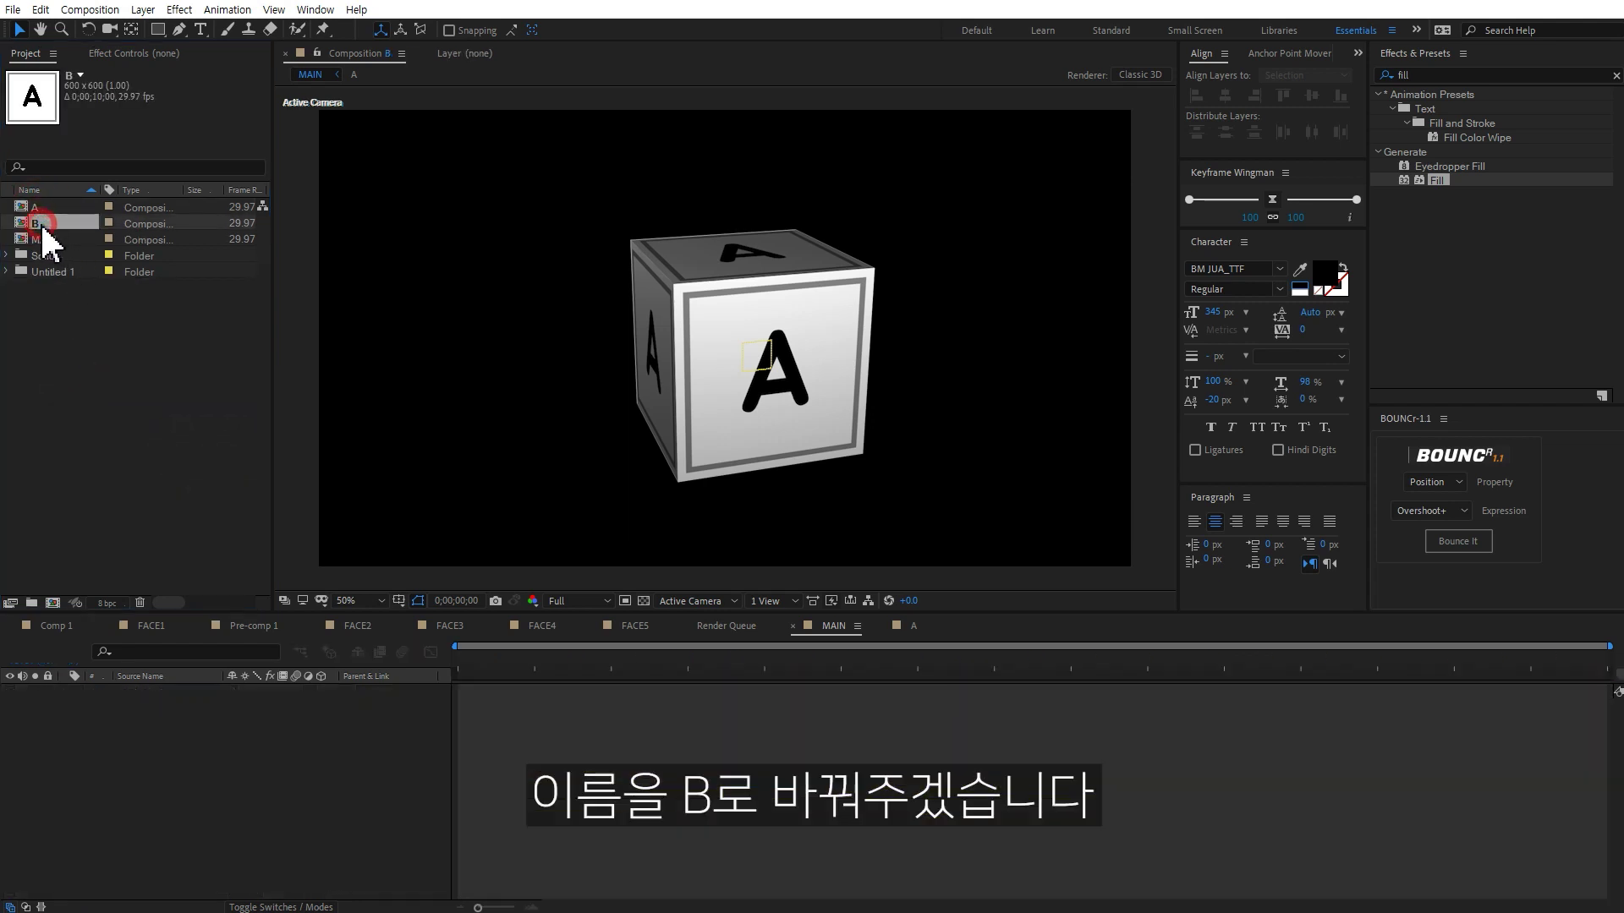
key(ctrl+t)
double_click(730, 376)
text(B)
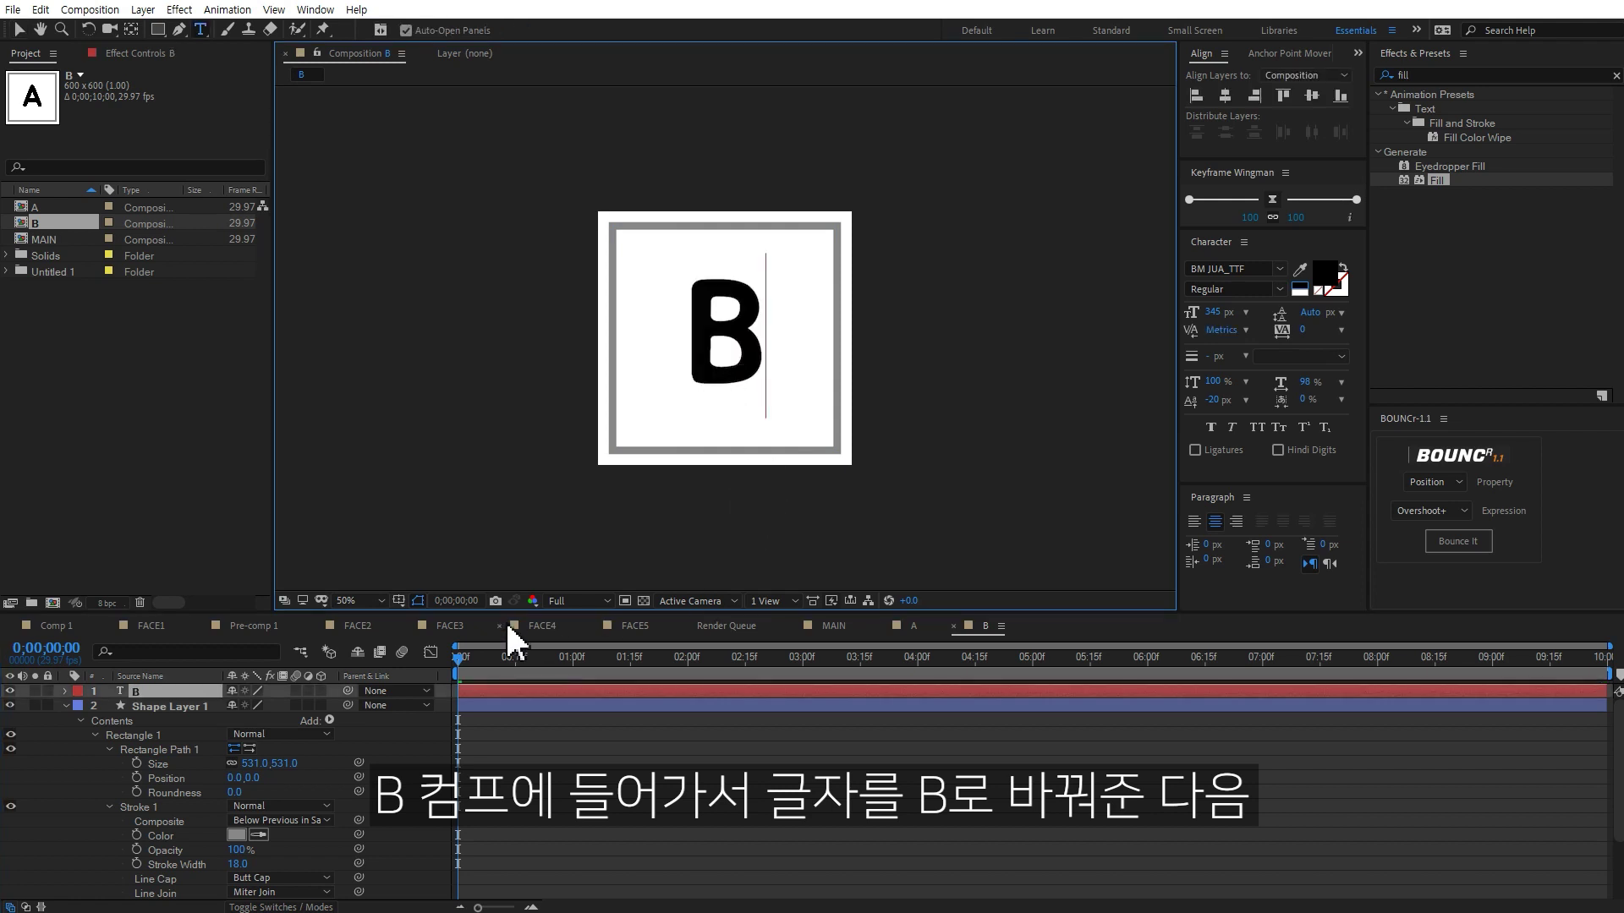
In MAIN, replace the cube's left face layer source with comp B so it shows B.
click(839, 627)
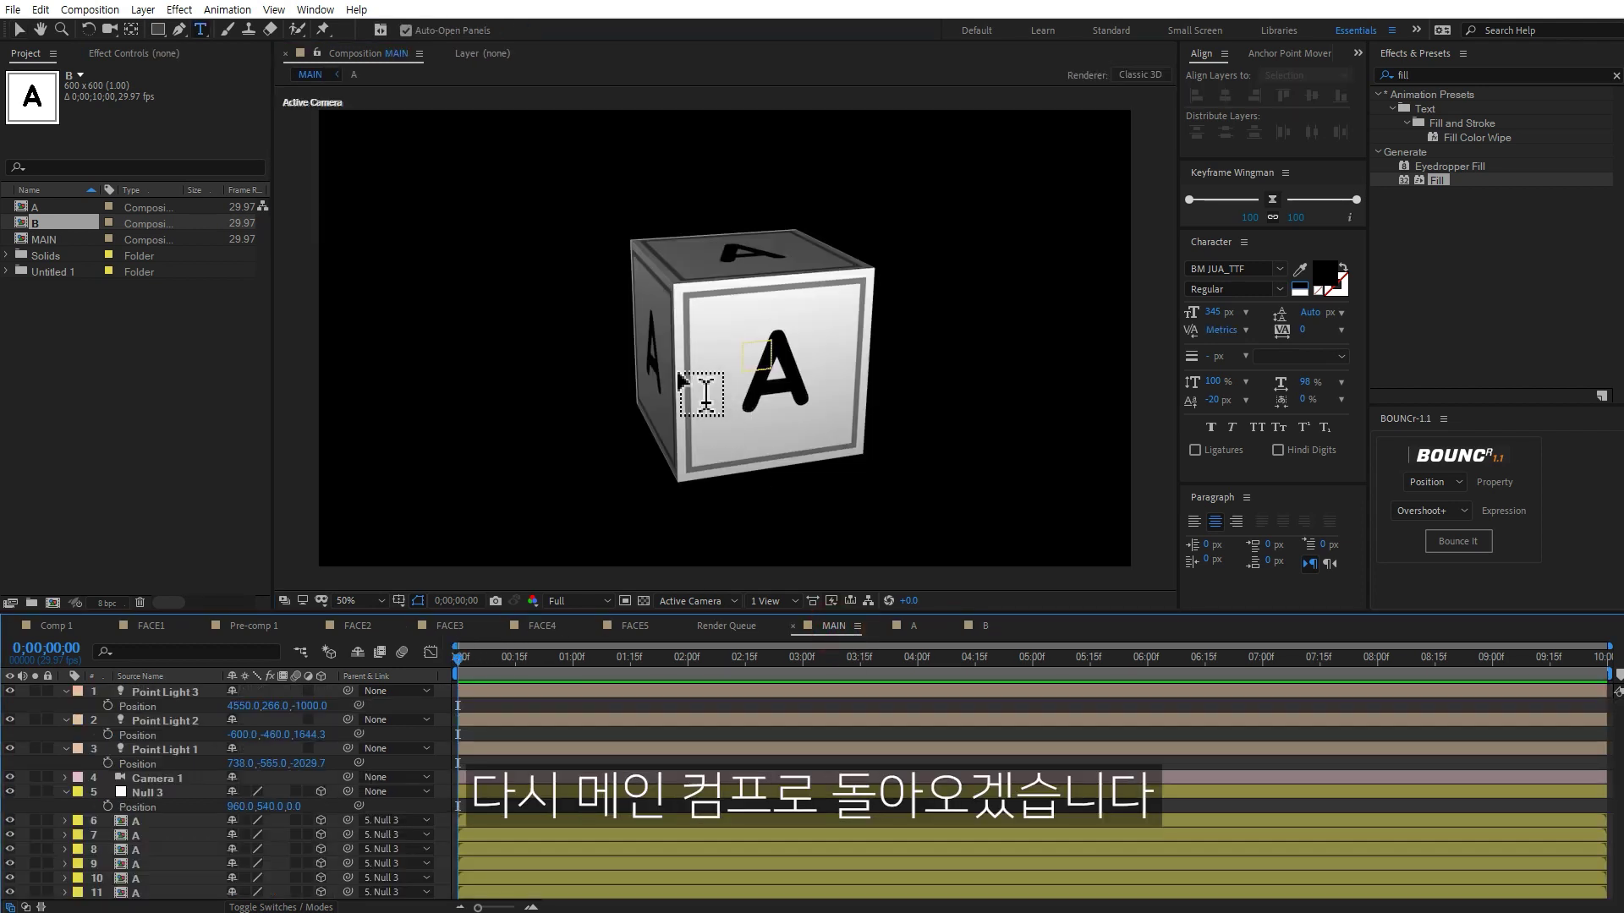
key(v)
click(654, 345)
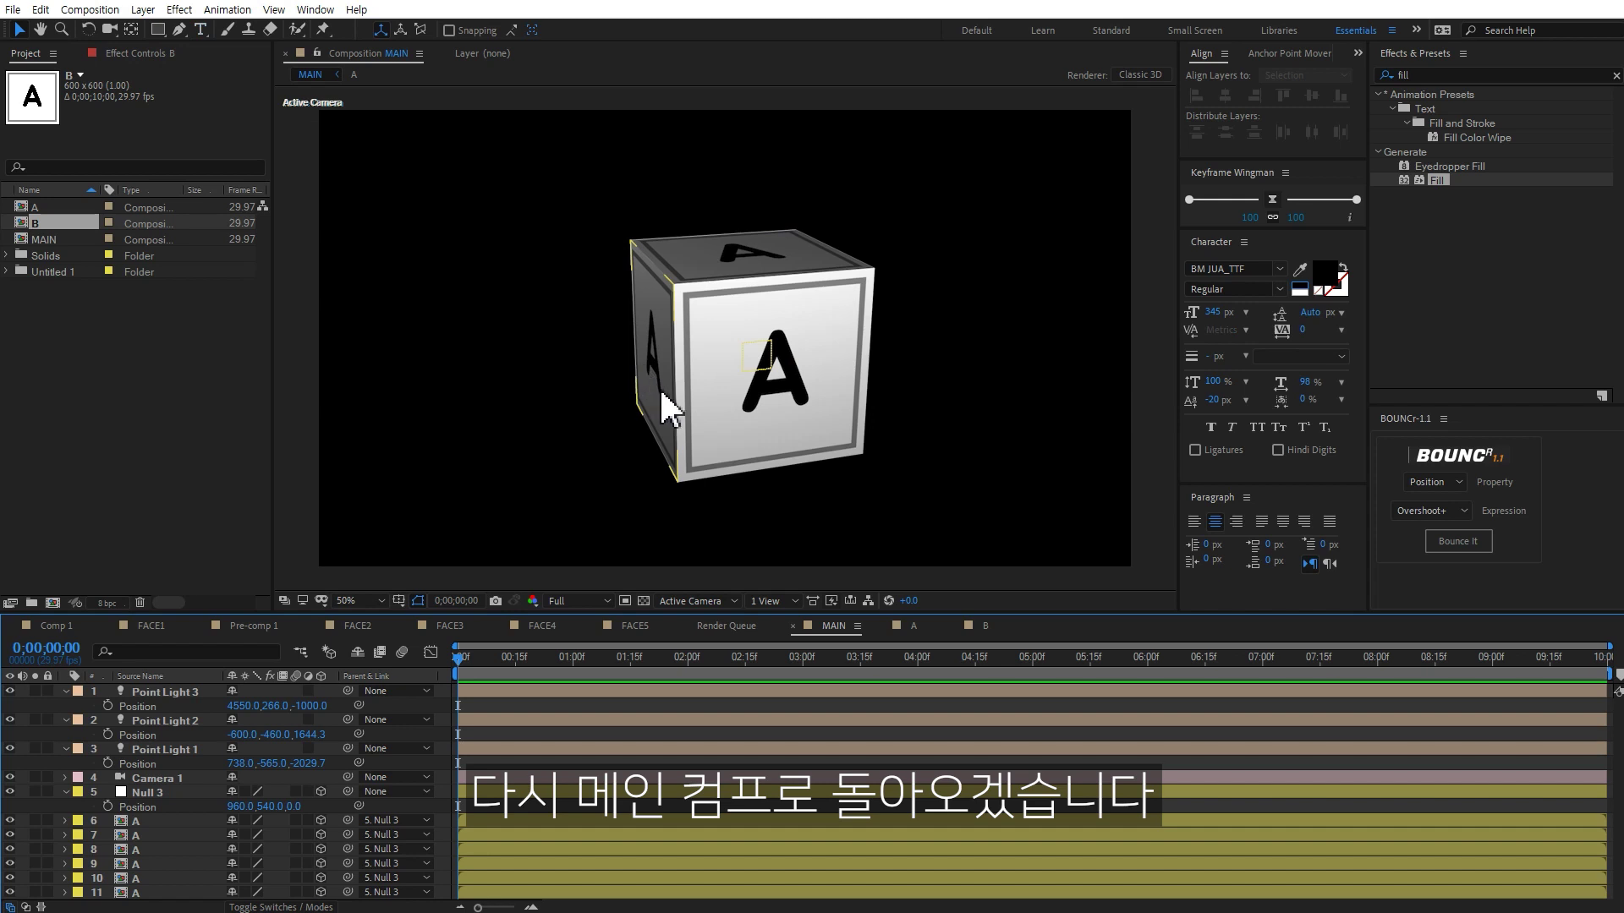
click(666, 403)
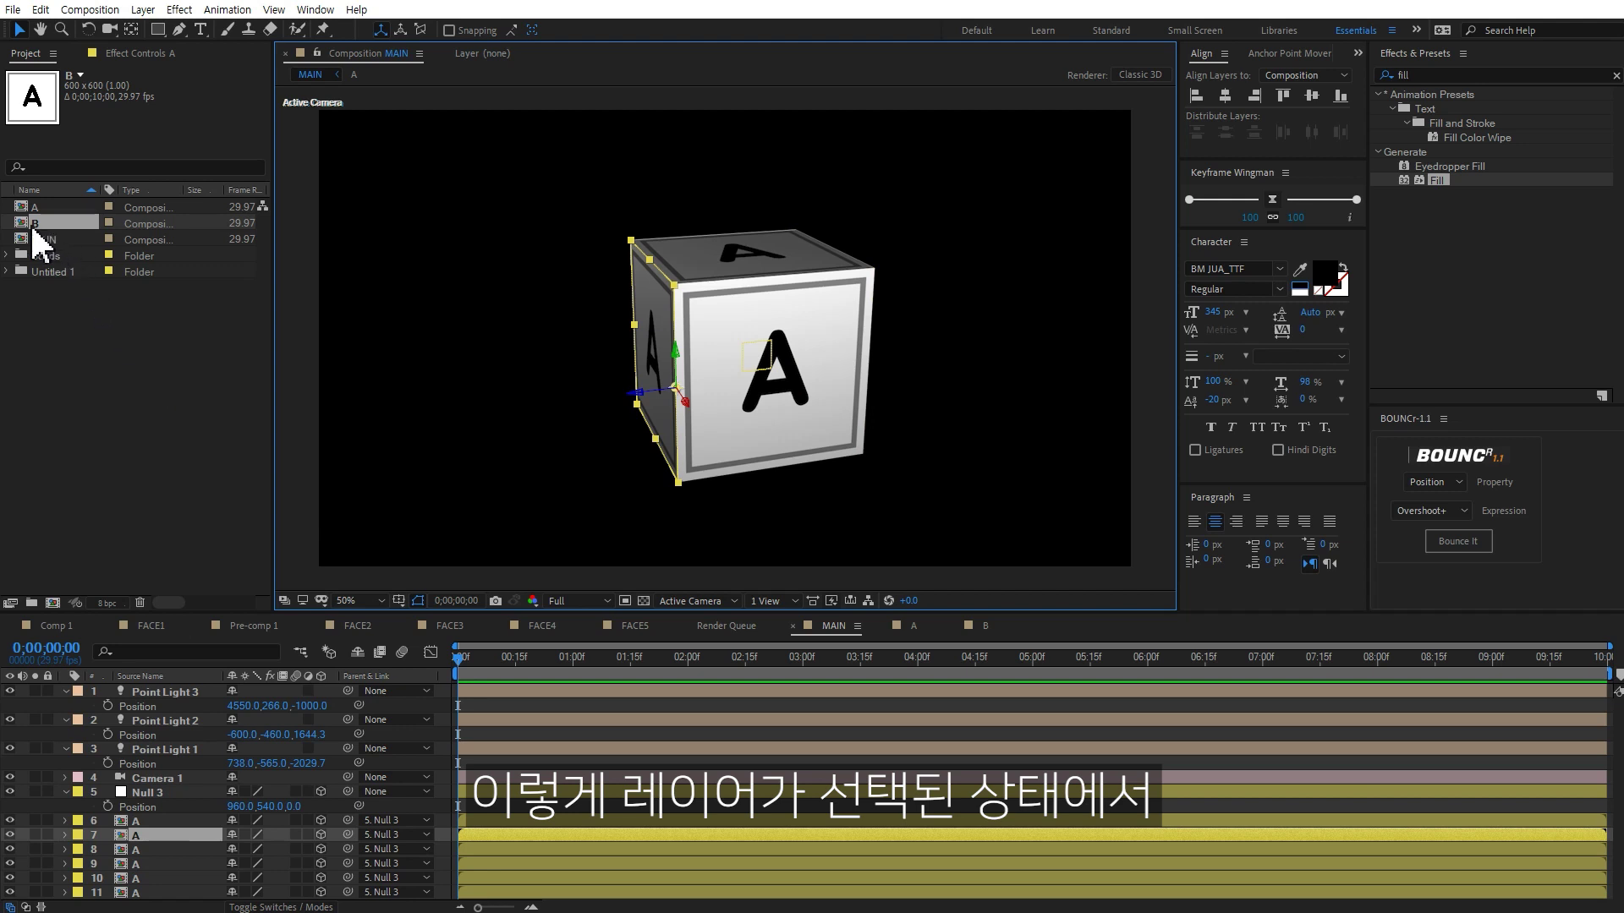
mouse_move(37, 225)
mouse_down()
mouse_move(472, 406)
mouse_move(556, 401)
mouse_up()
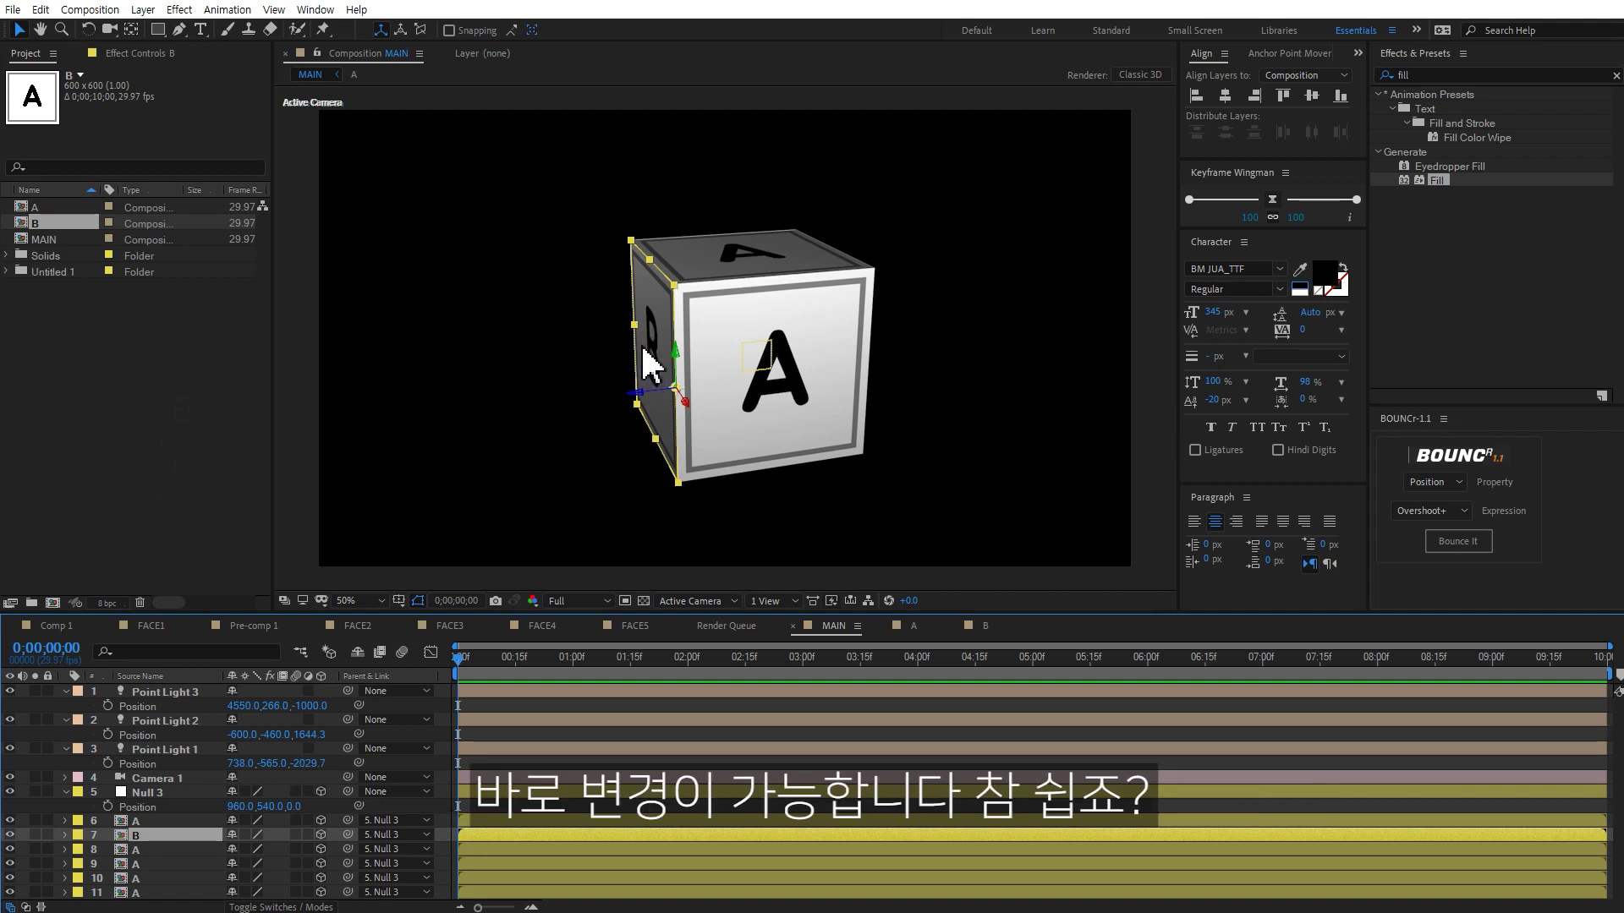
click(786, 255)
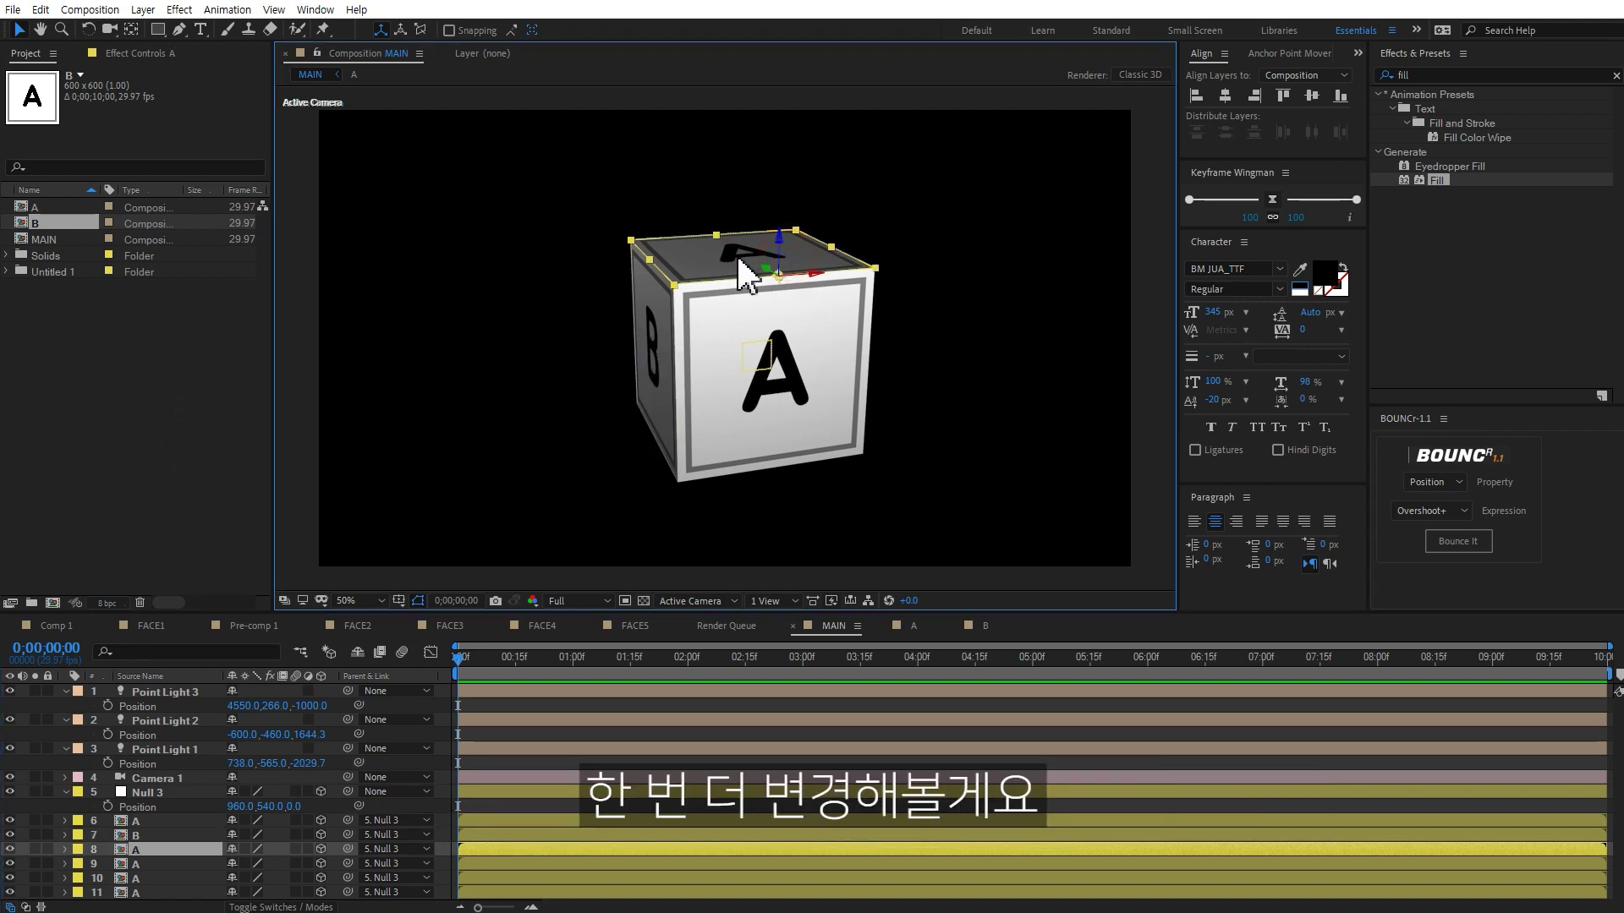
Duplicate comp B as a new comp named C and change its letter to C.
click(52, 223)
key(ctrl+d)
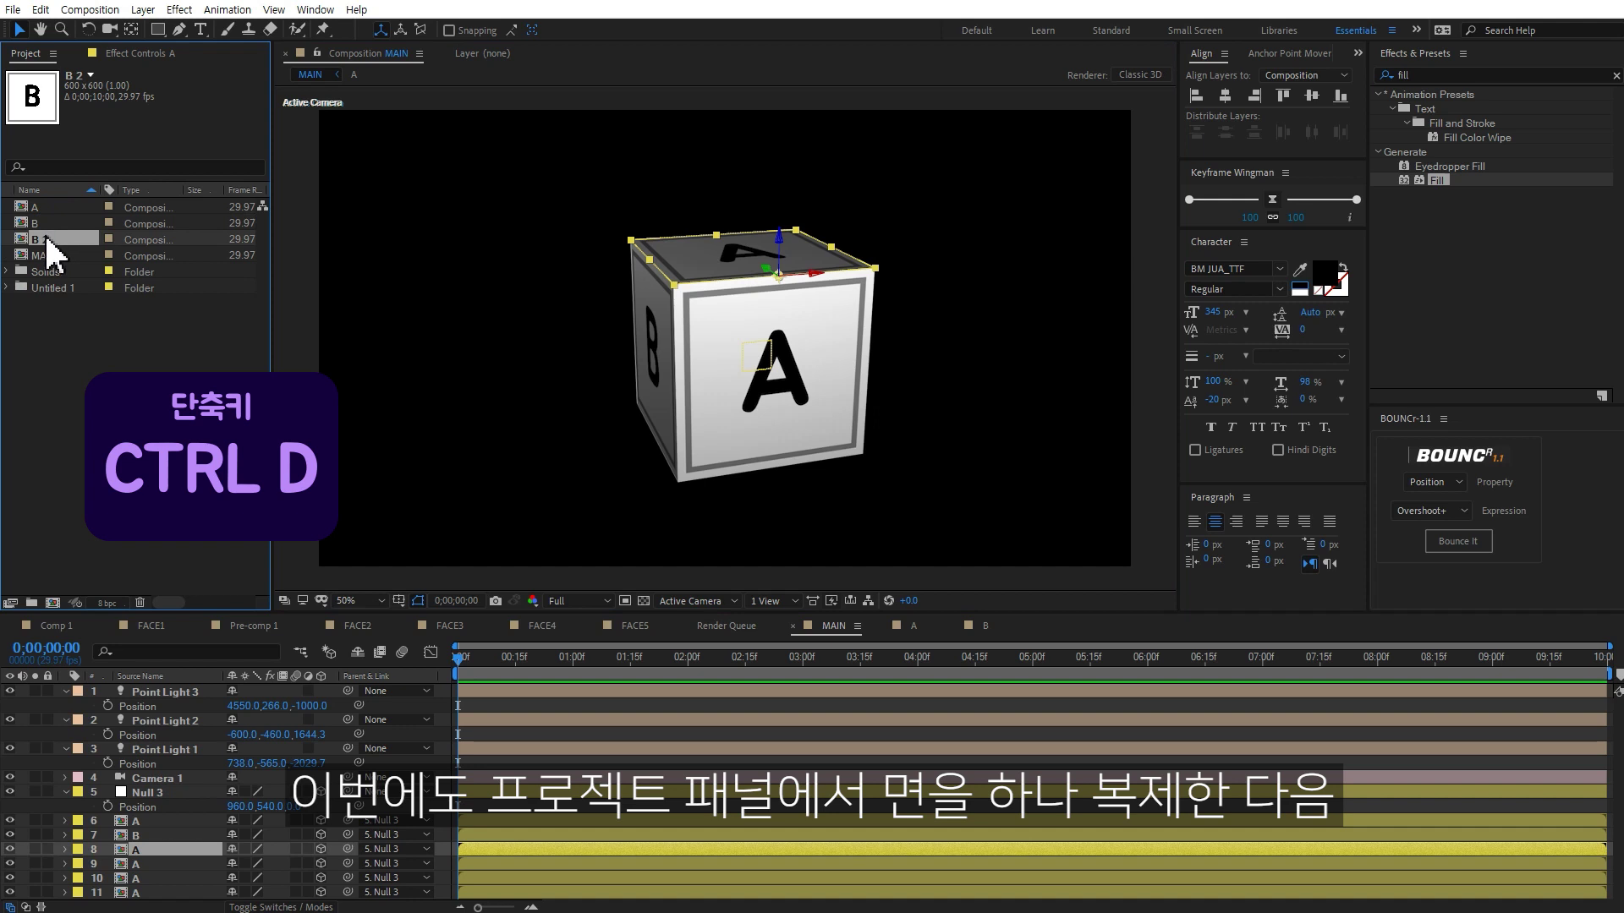
key(Return)
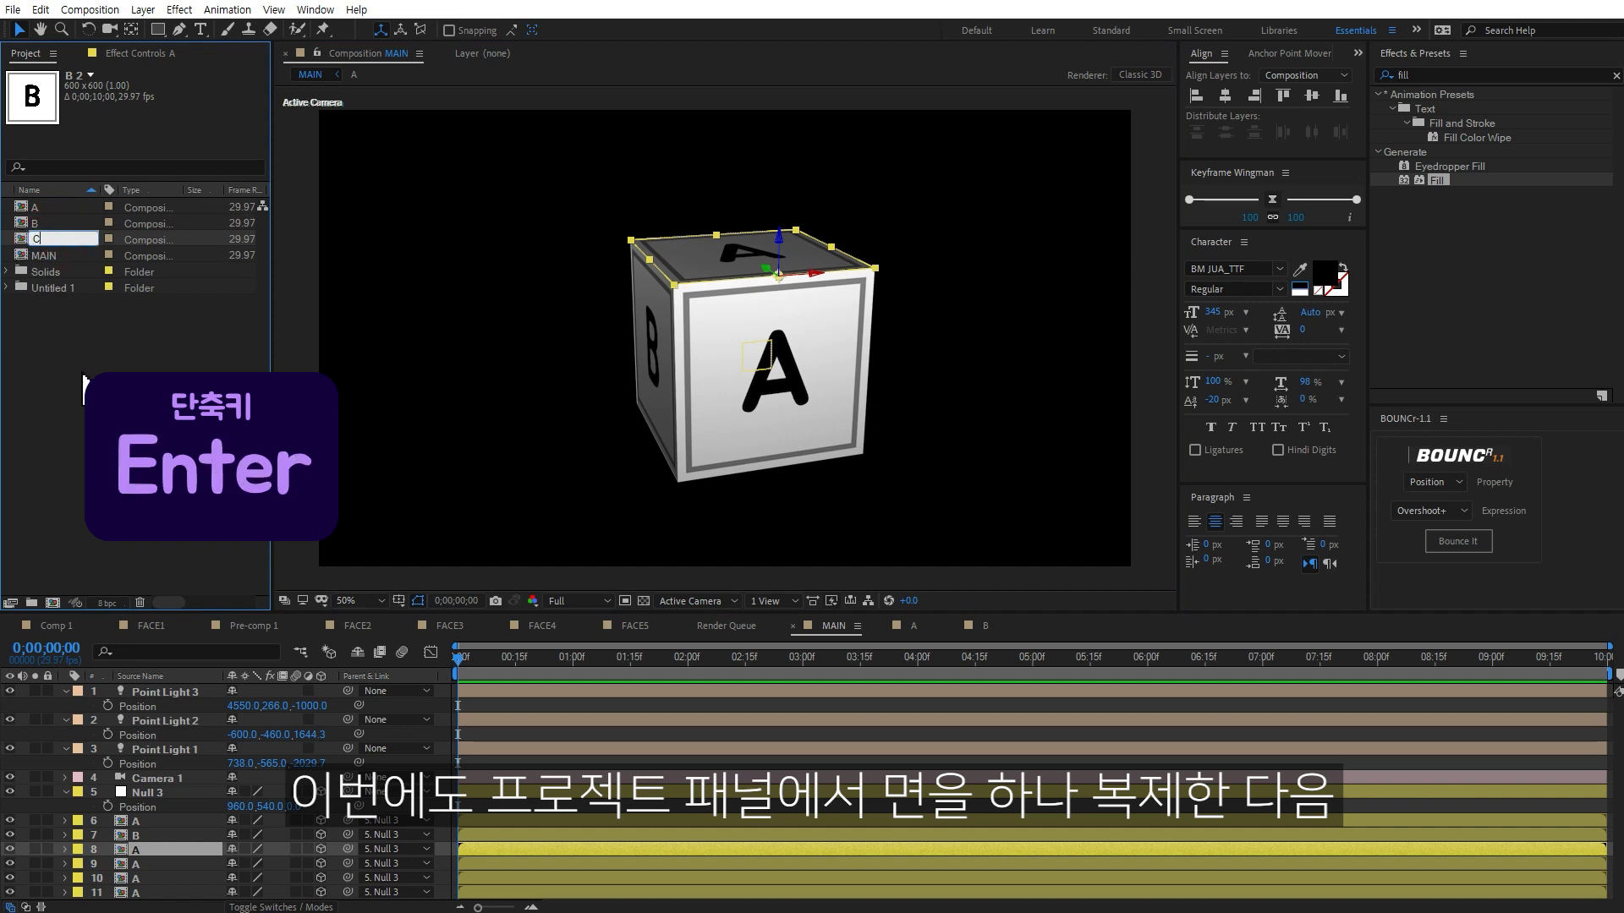
click(78, 366)
click(35, 240)
double_click(36, 239)
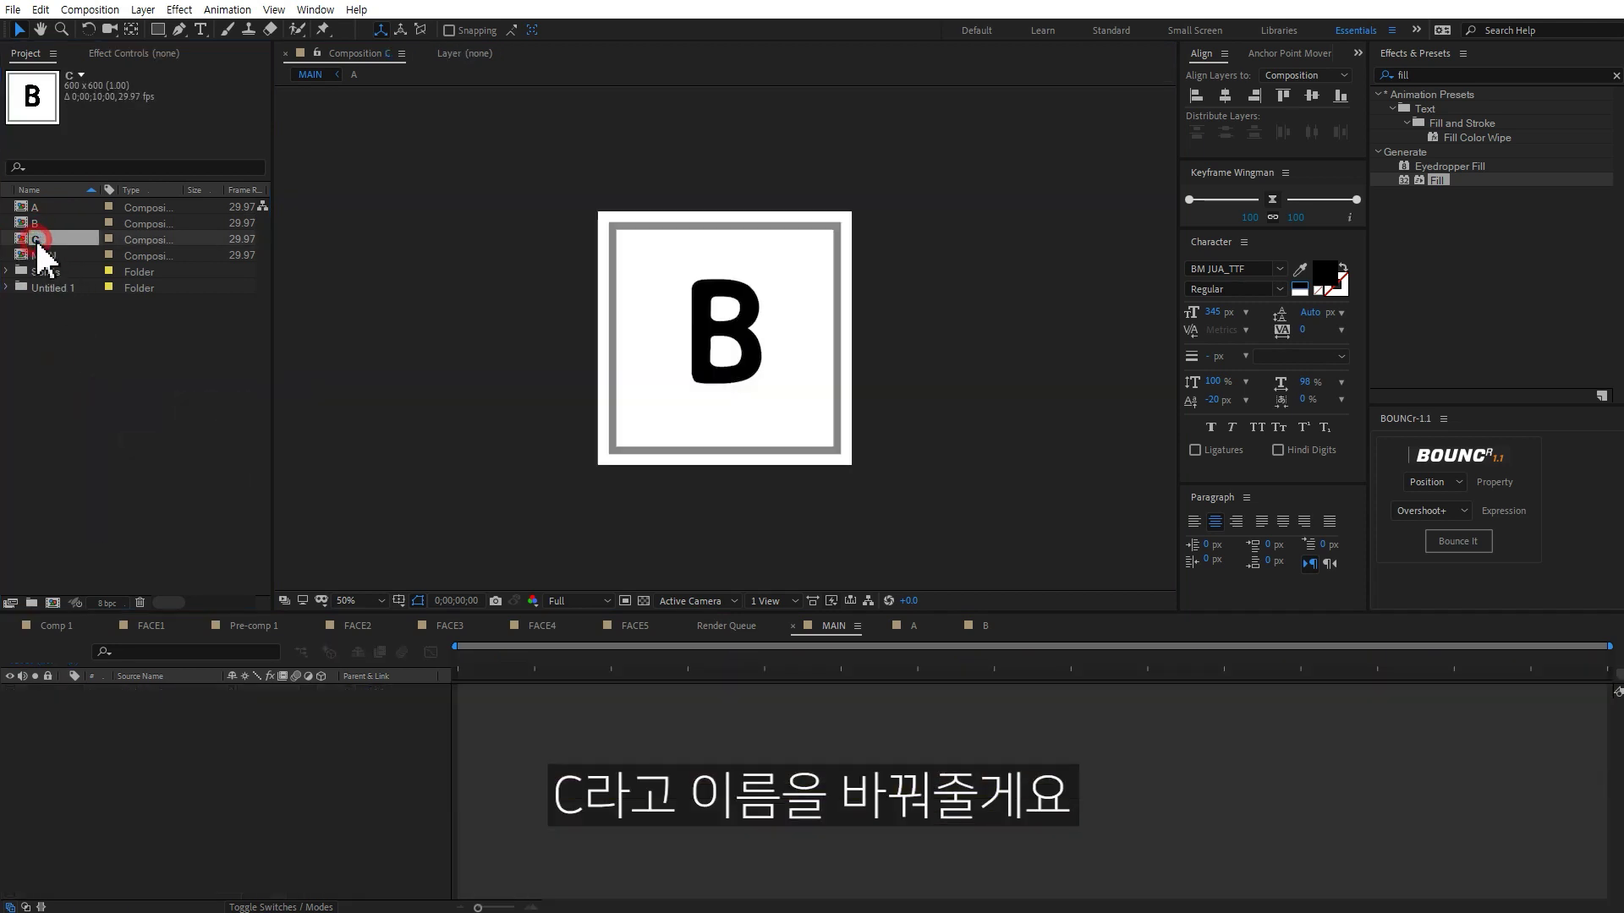
double_click(159, 687)
text(C)
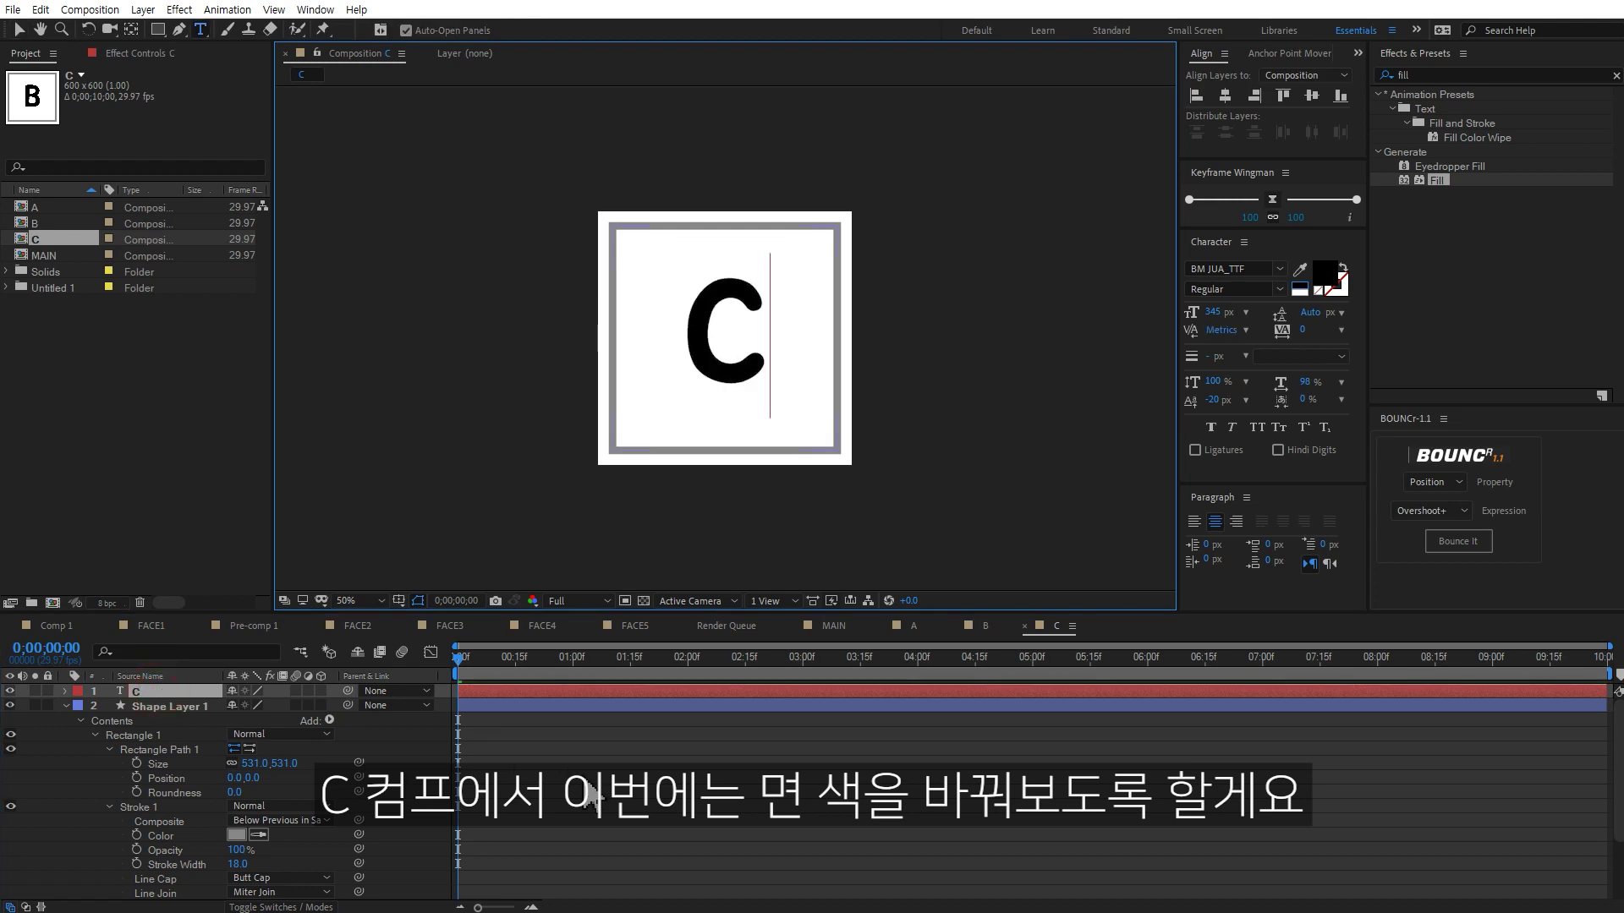
key(Escape)
Fill the C comp's solid with teal, make the letter white, and return to MAIN.
click(65, 705)
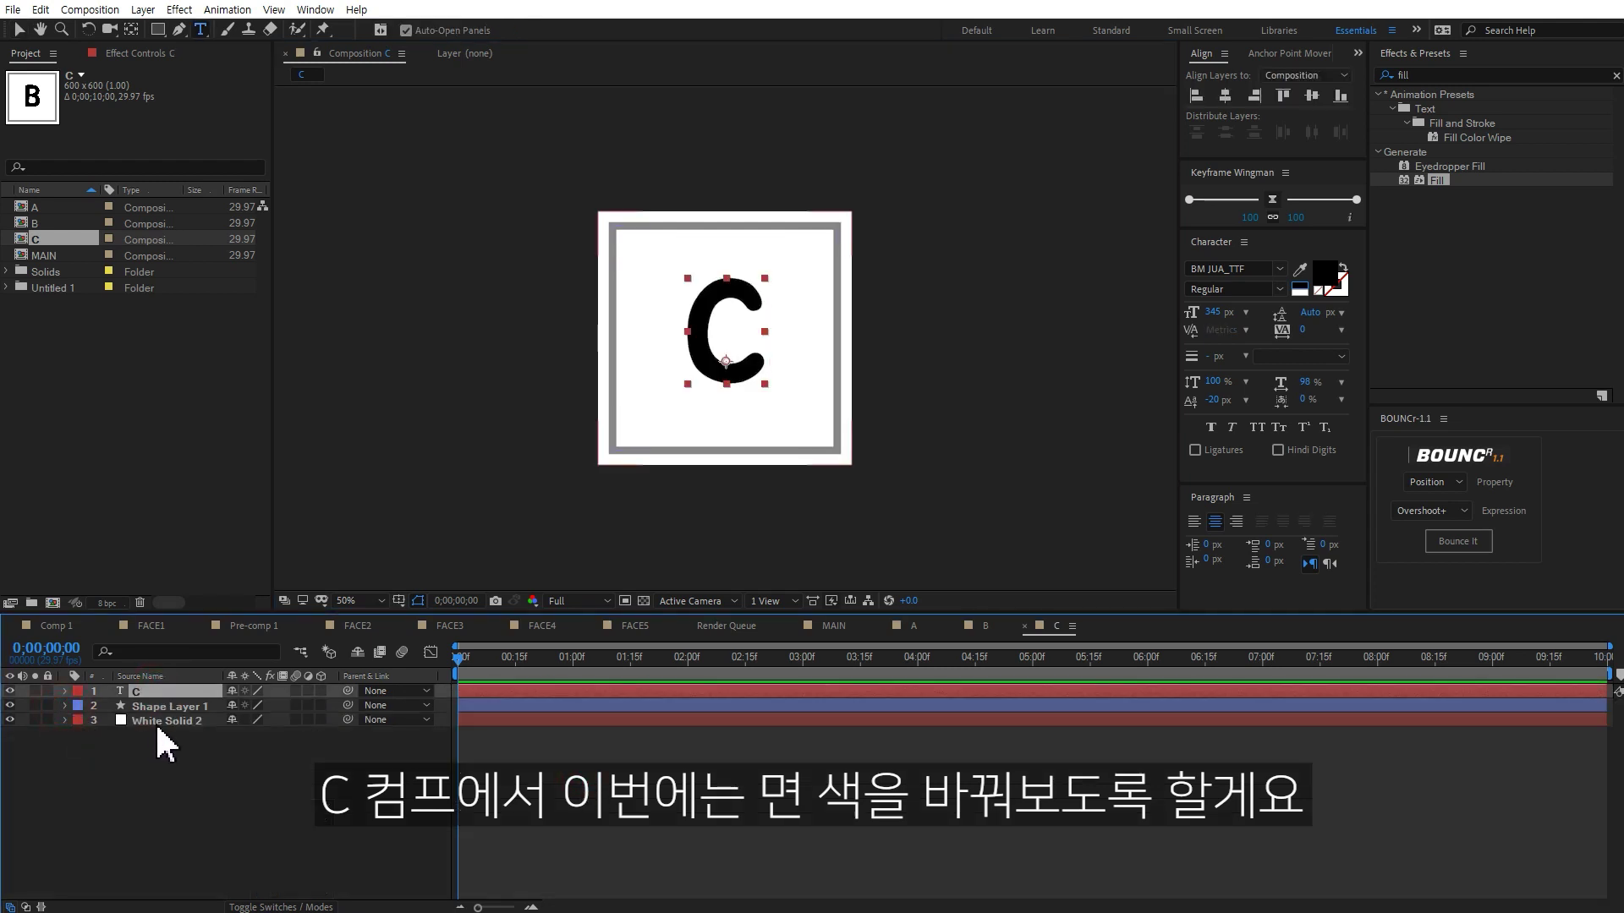
double_click(1438, 180)
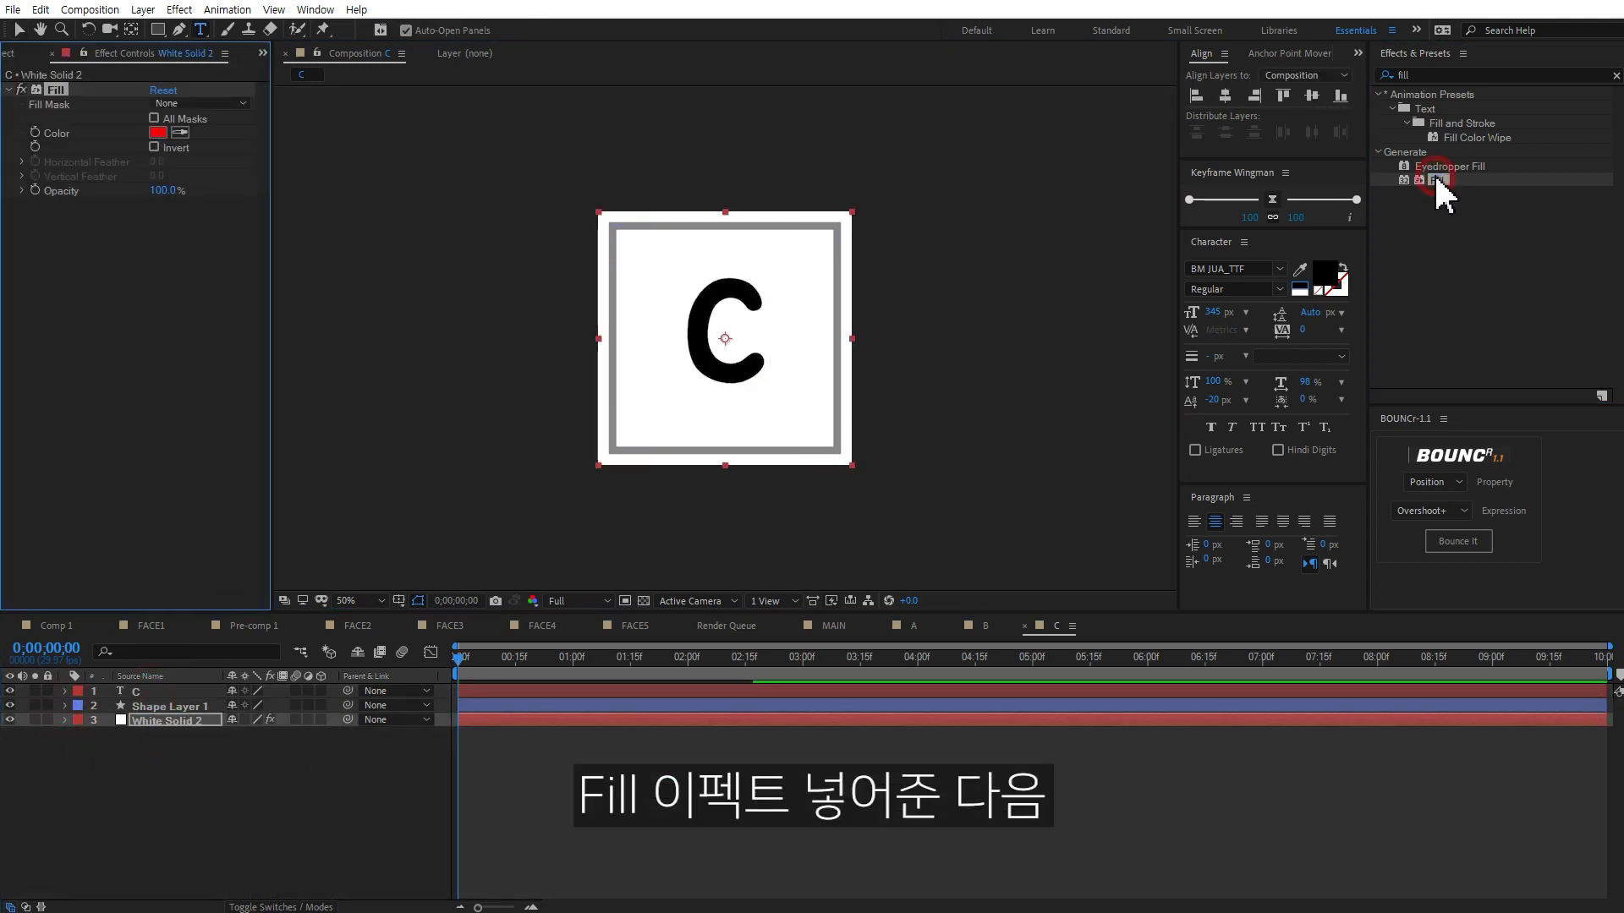
click(157, 133)
drag(1236, 516, 1236, 462)
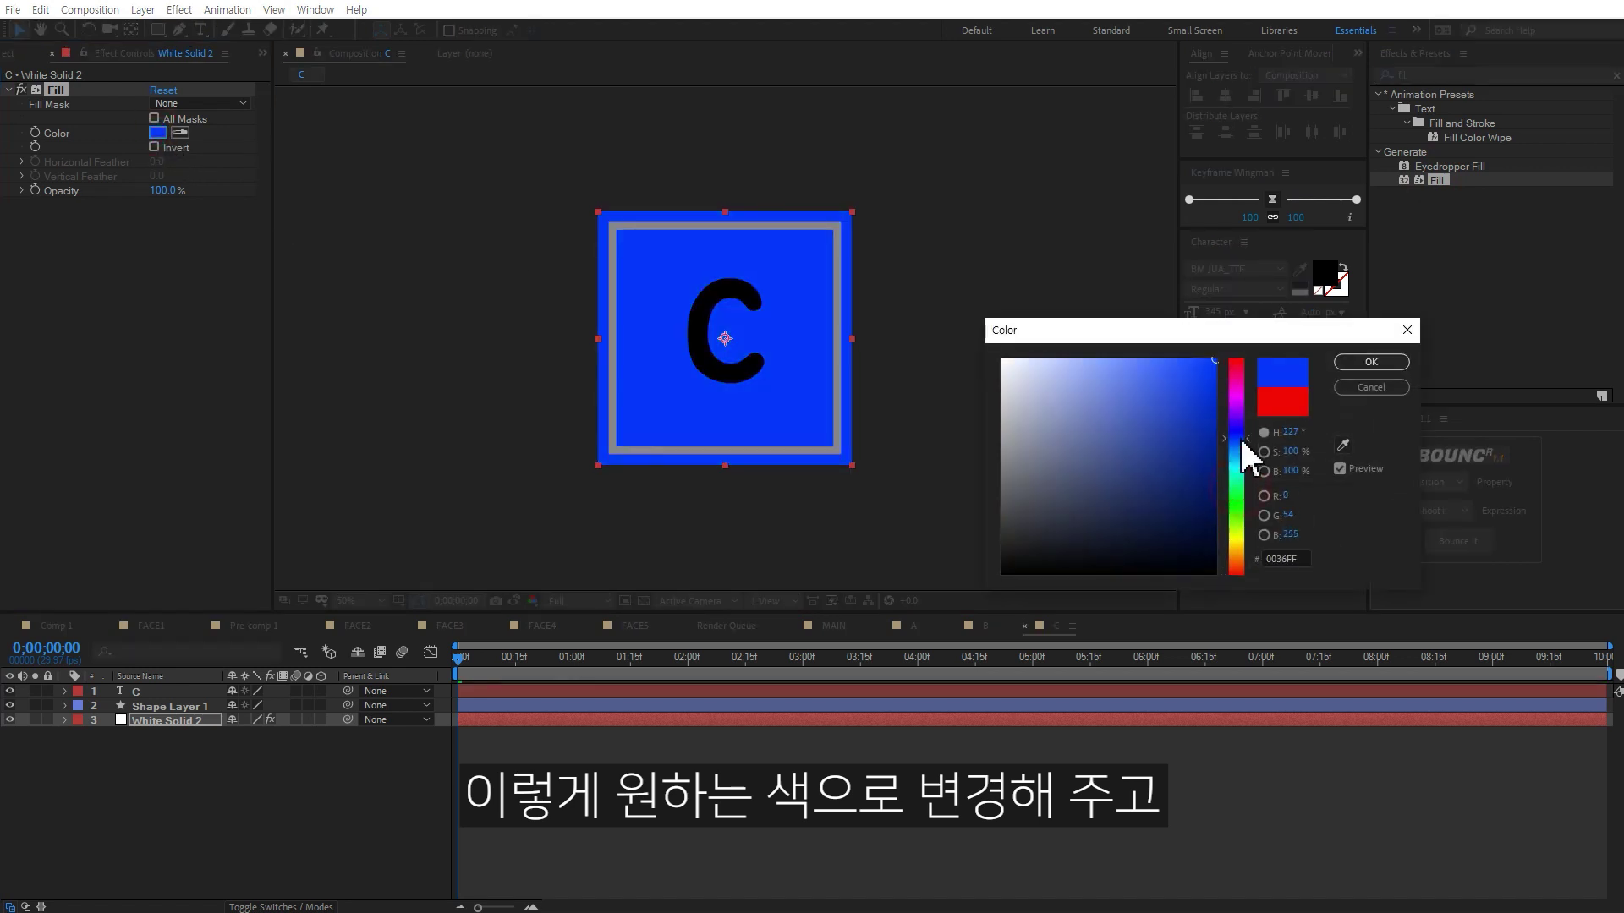
drag(1080, 428, 1157, 482)
click(1371, 361)
click(160, 691)
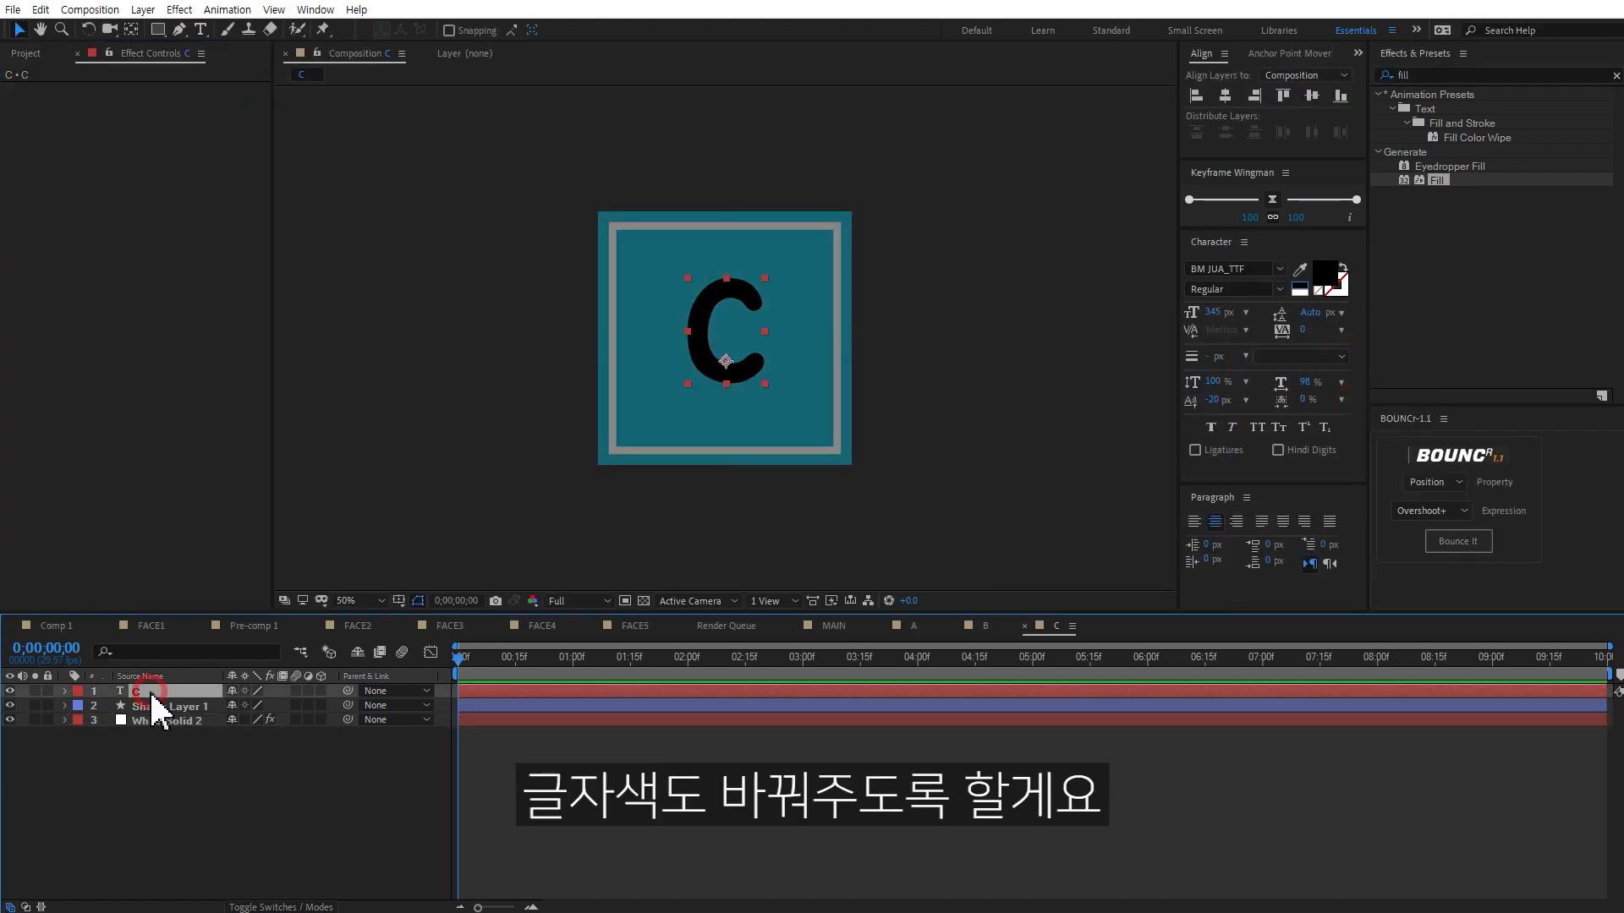
click(1300, 286)
click(317, 867)
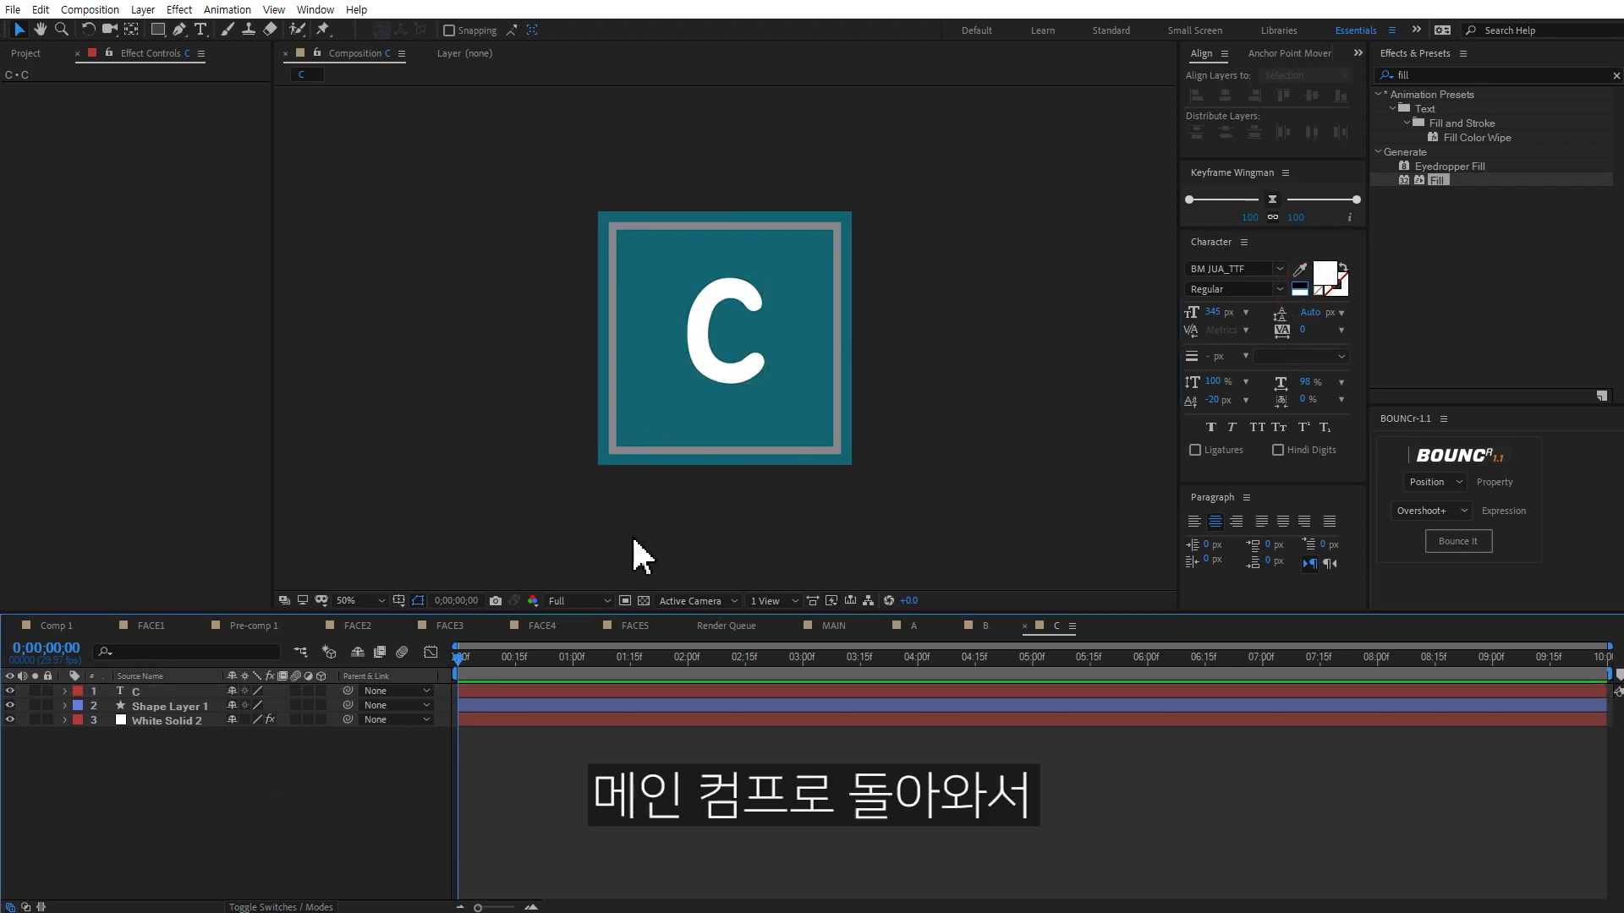
click(831, 626)
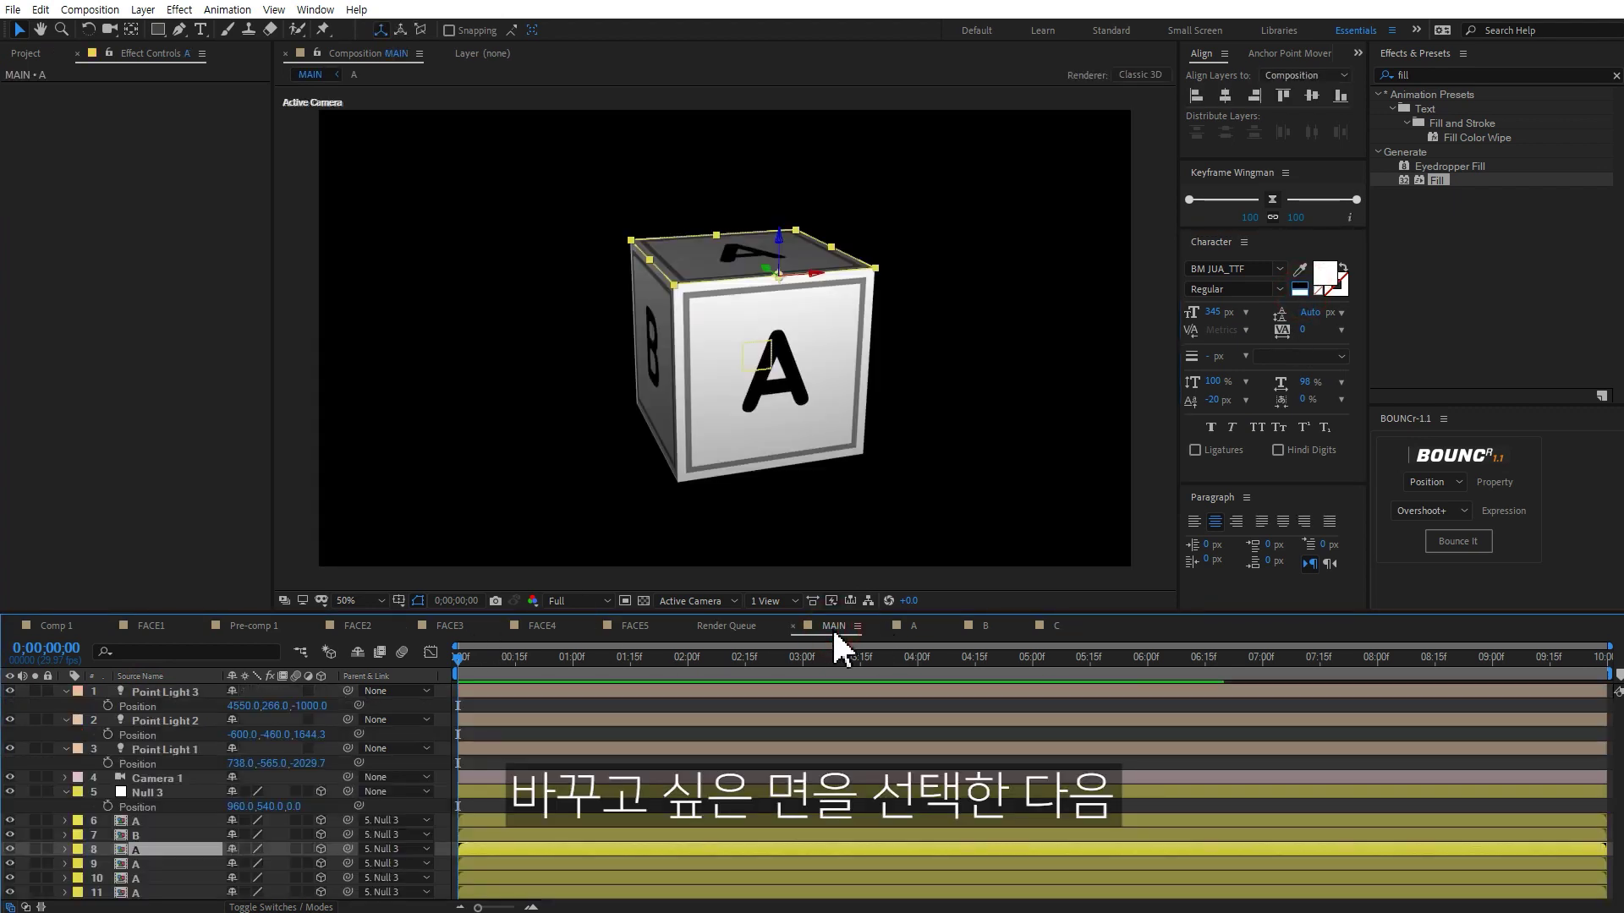
Swap the selected top face layer's source for comp C, giving a white C on teal.
click(31, 54)
mouse_move(35, 239)
mouse_down()
mouse_move(721, 290)
mouse_move(651, 401)
mouse_move(678, 282)
mouse_up()
click(110, 29)
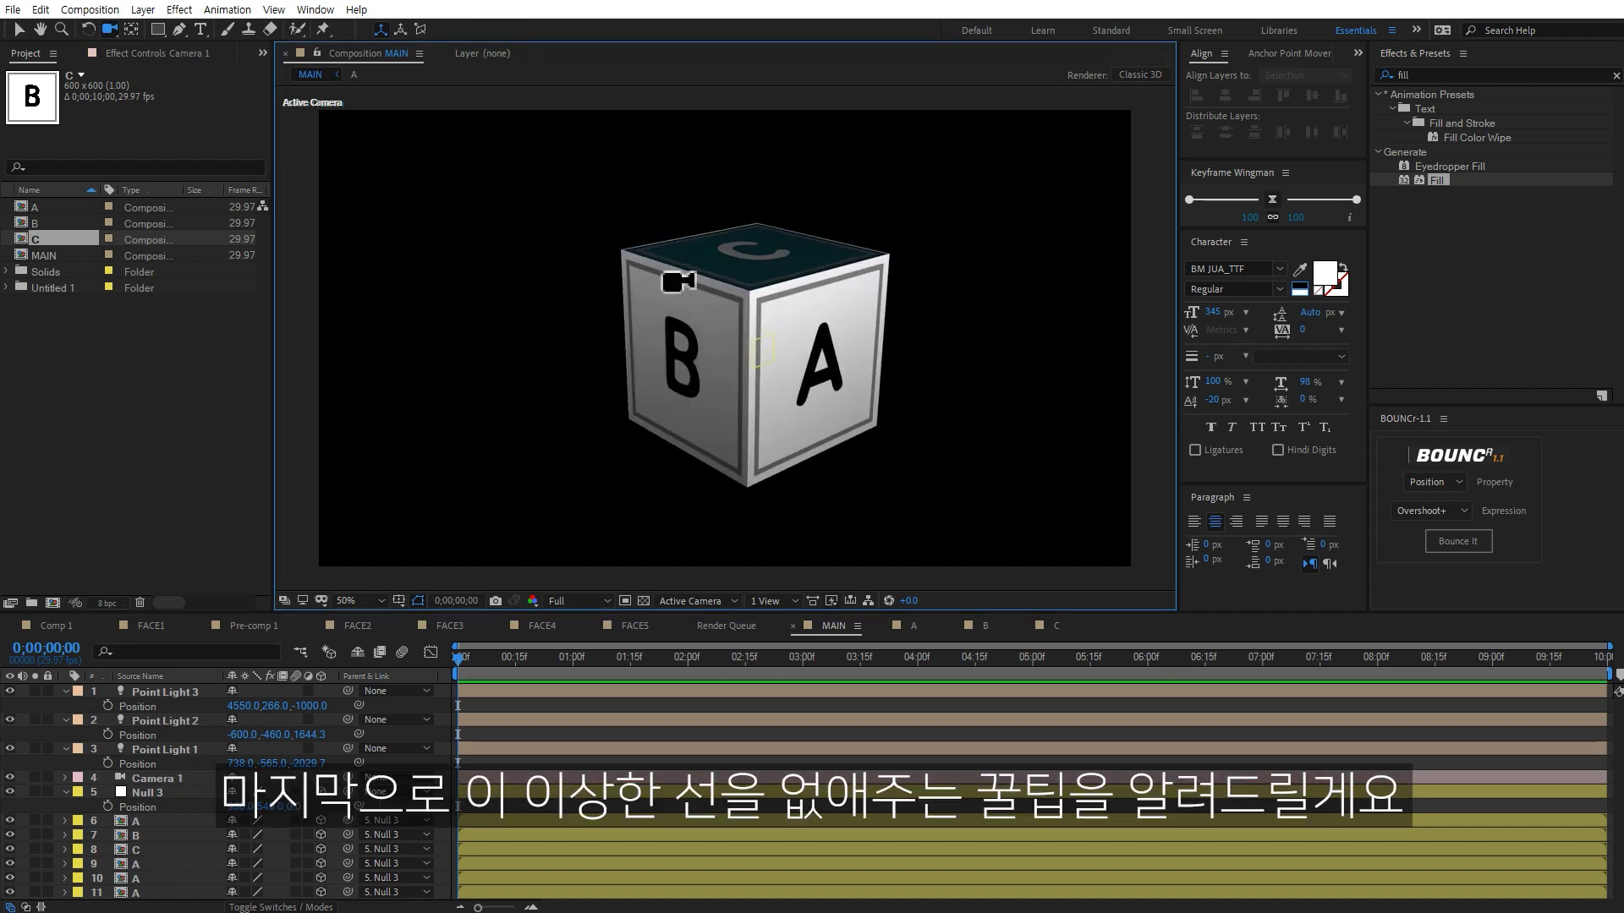
key(v)
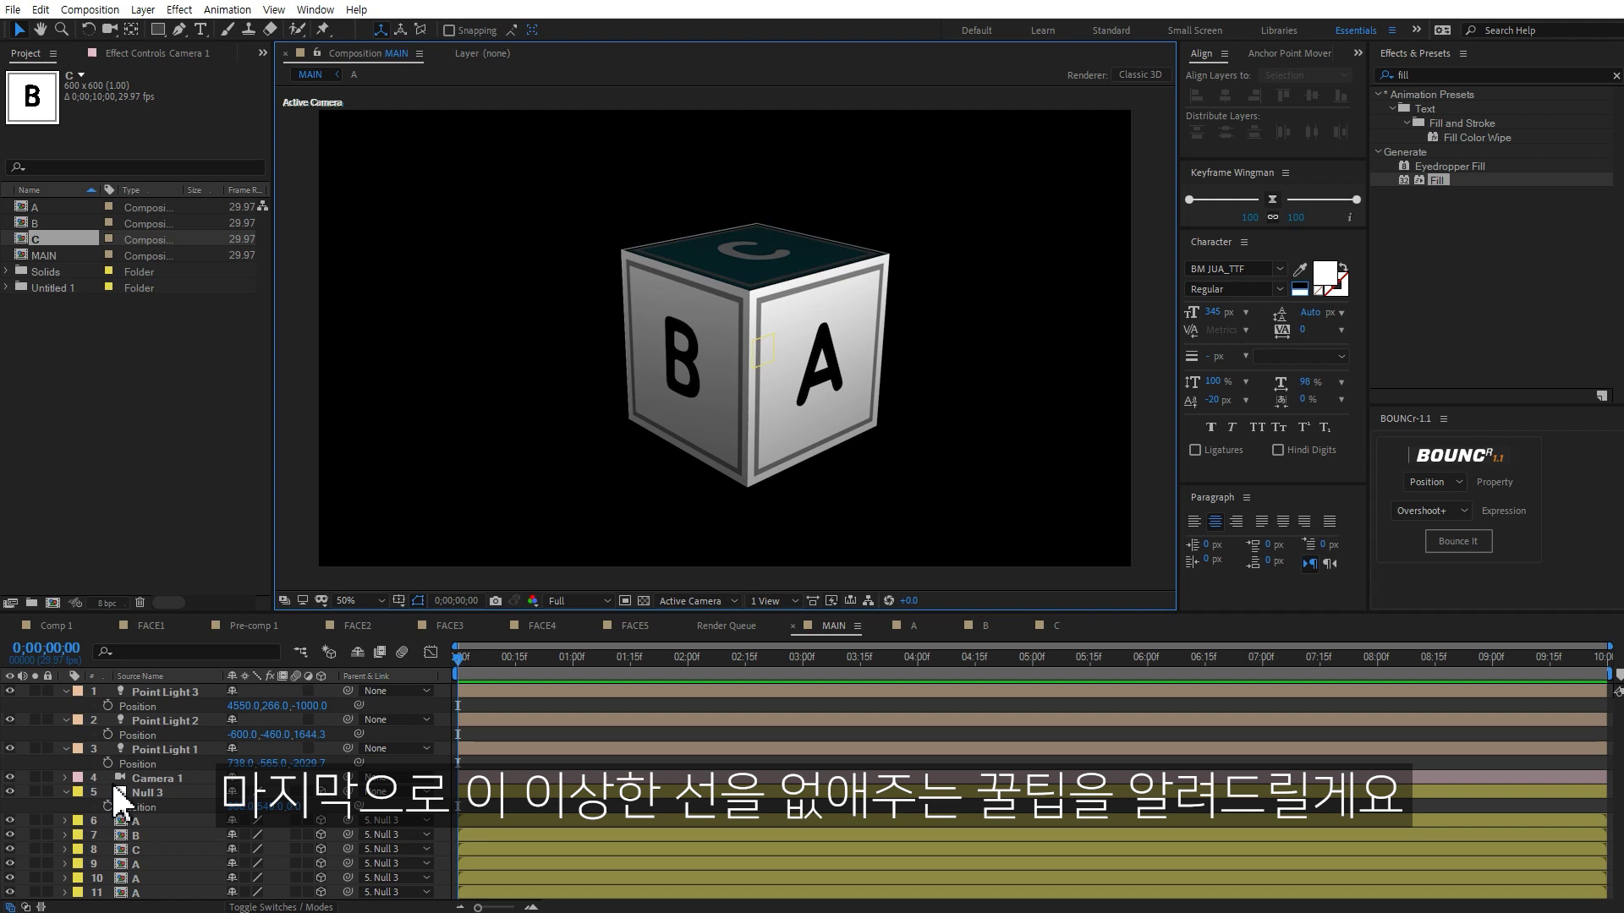
key(ctrl+a)
key(ctrl+grave)
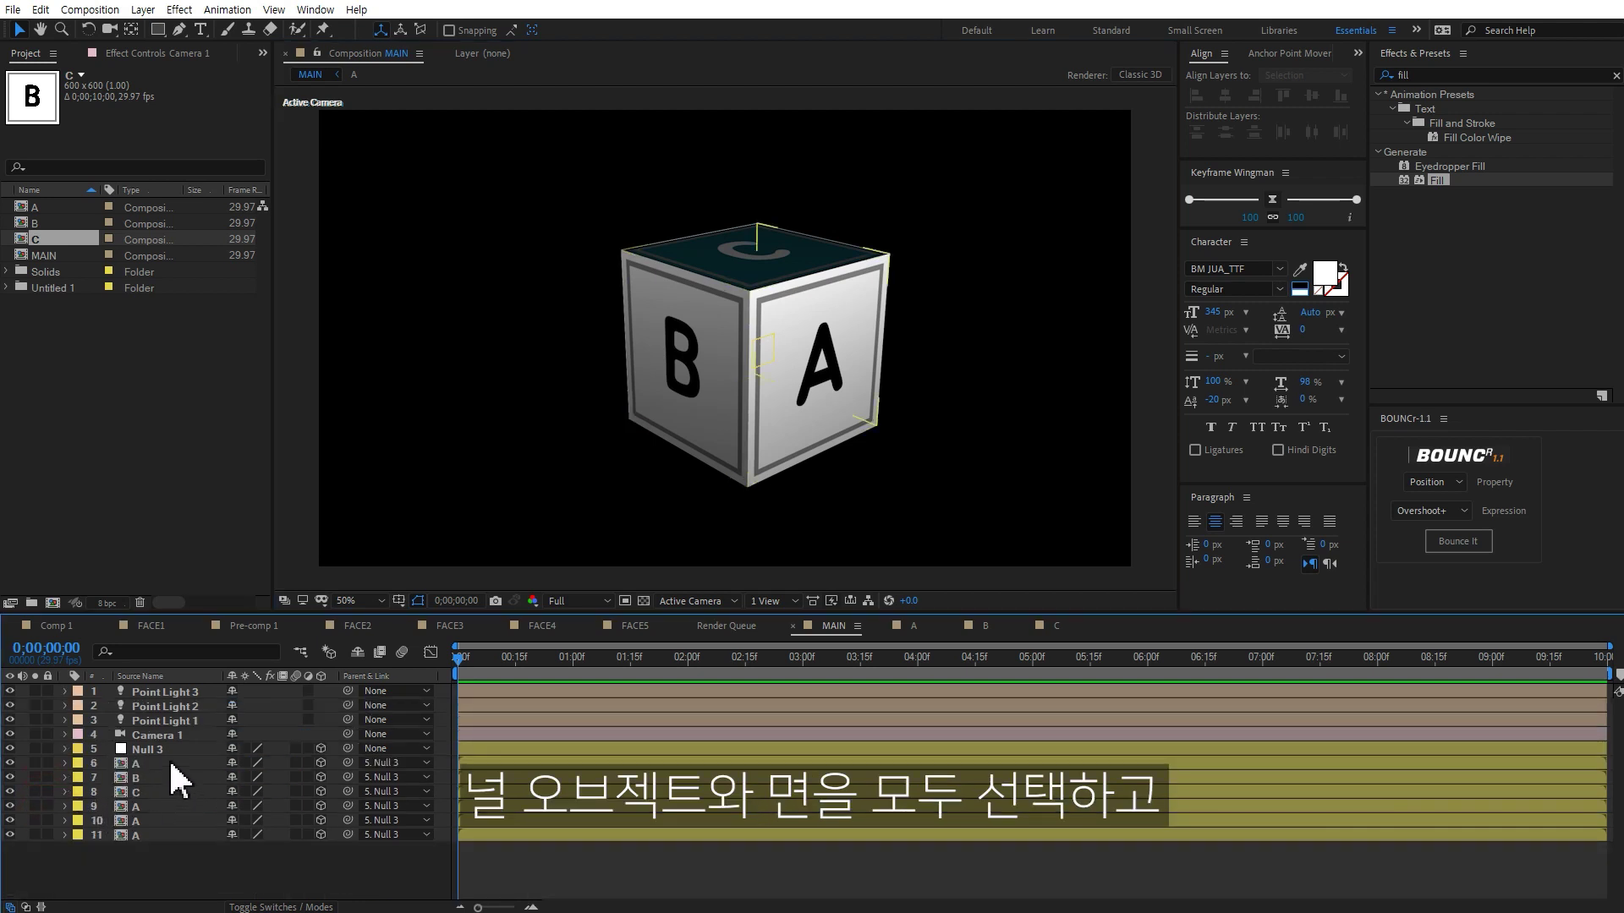
Pre-compose Null 3 through the last face layer into a comp named BOX.
click(159, 749)
shift+click(159, 834)
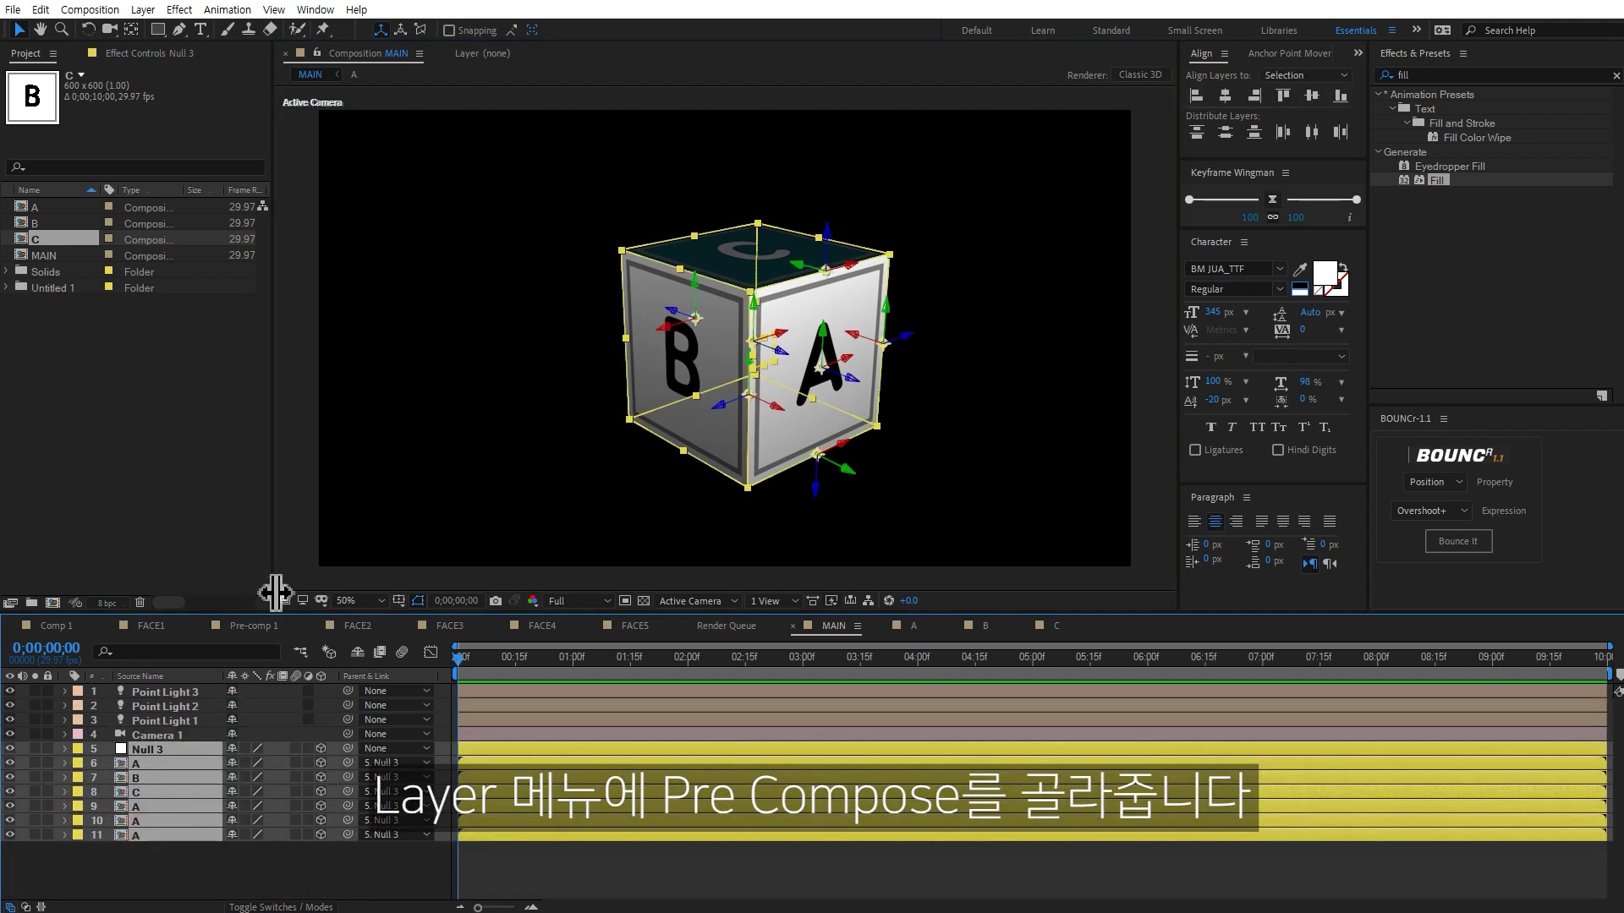
click(142, 9)
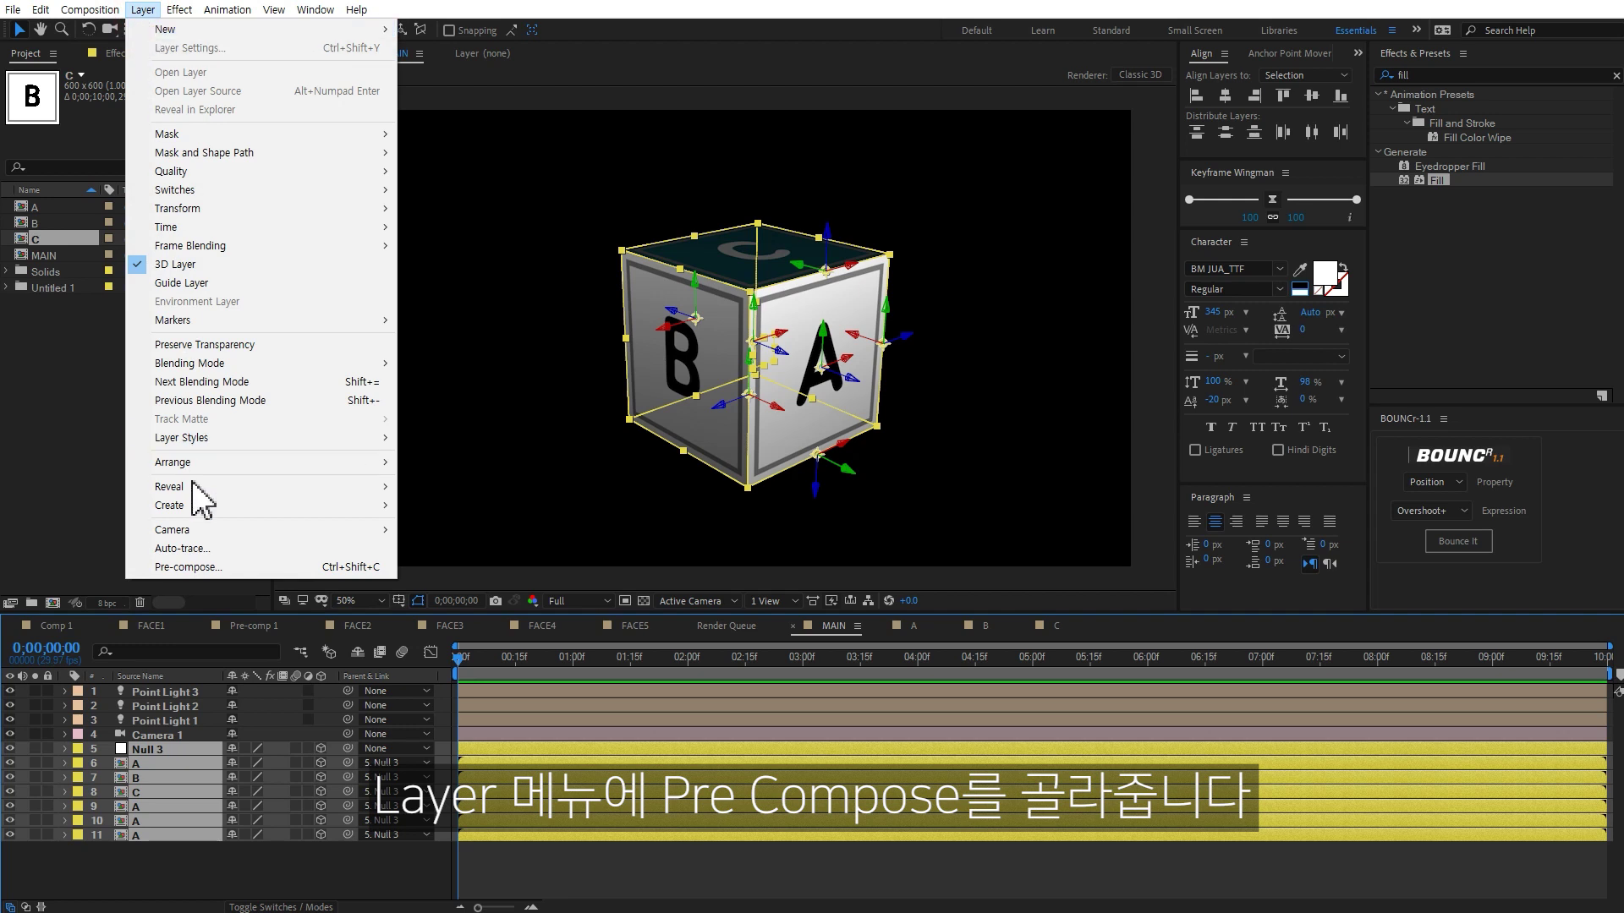
click(203, 569)
text(BOX)
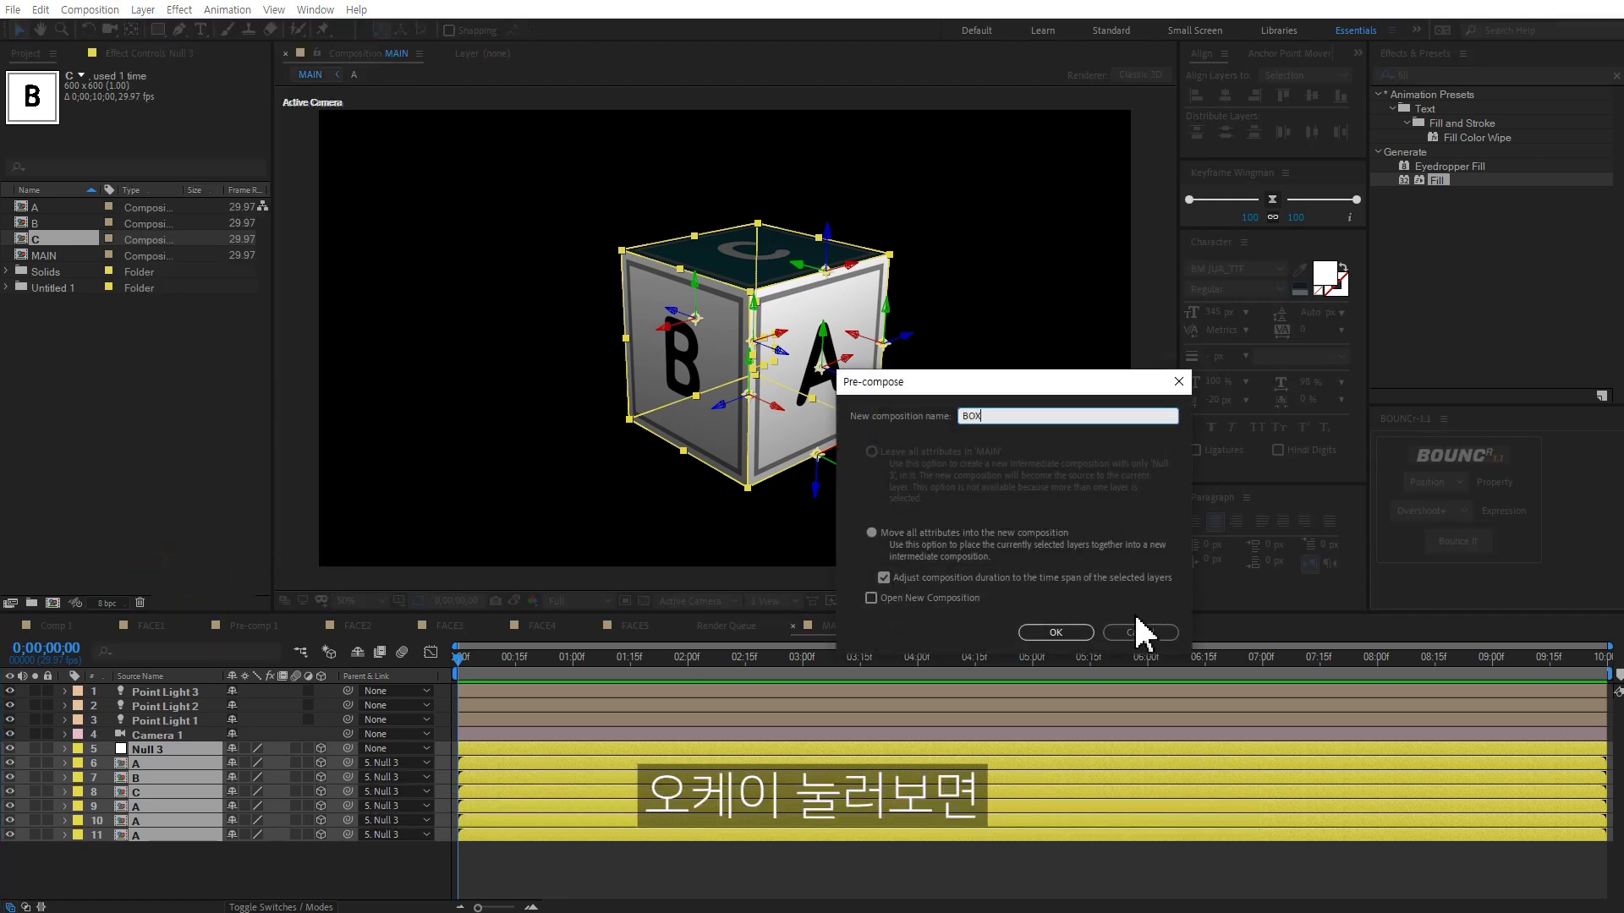
click(1078, 631)
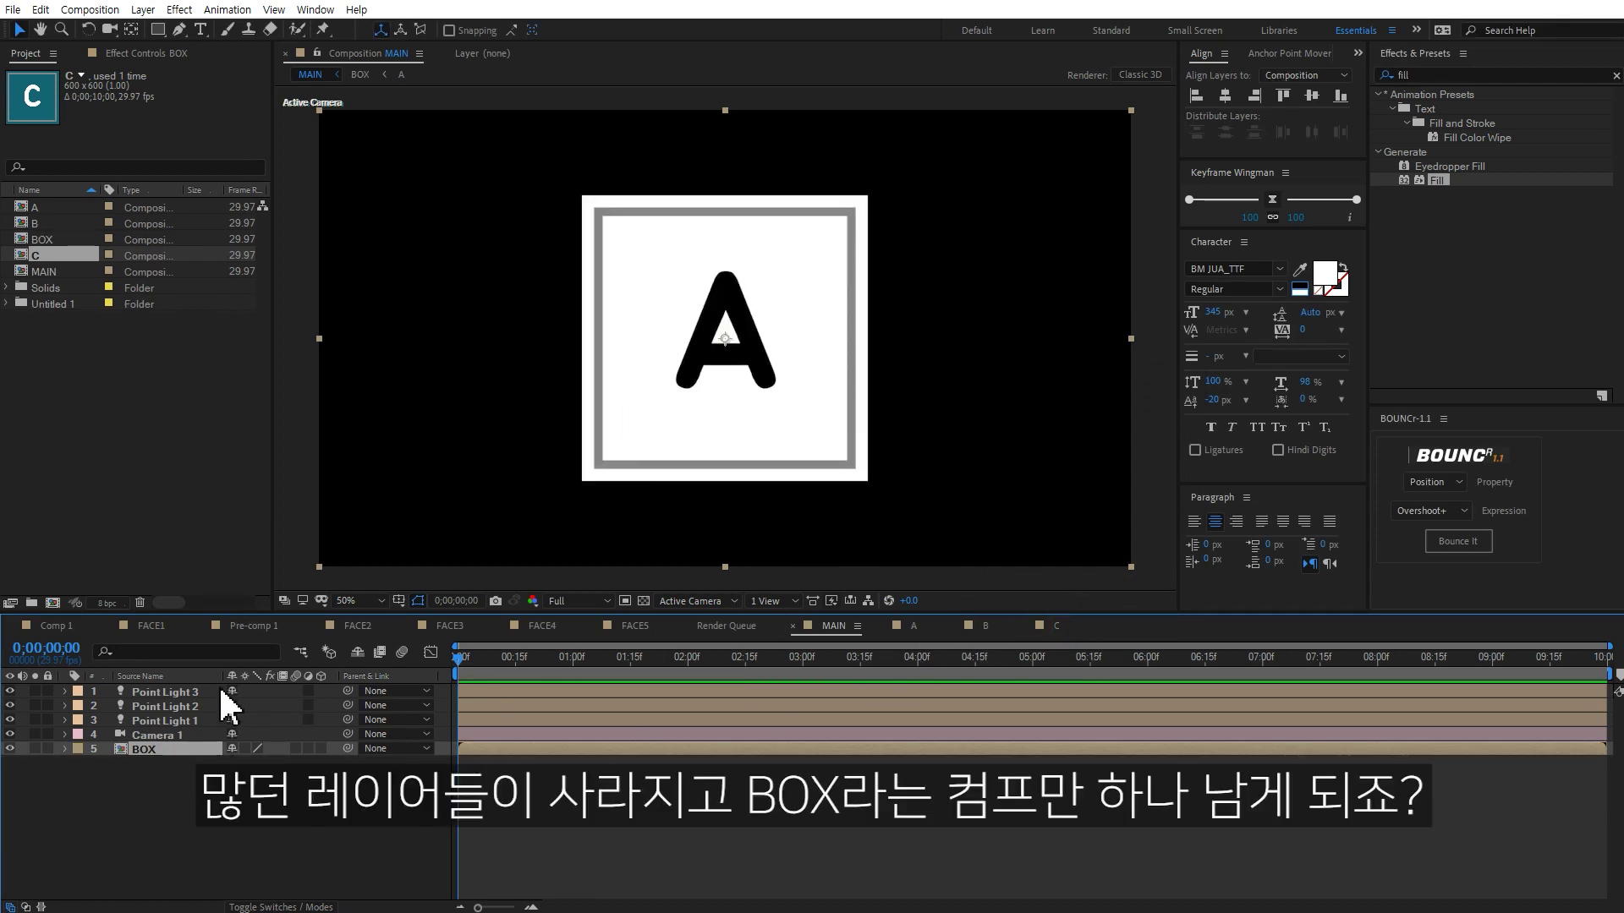
Turn on 3D and Collapse Transformations for BOX, test X Rotation, then reset it to 0.
click(319, 749)
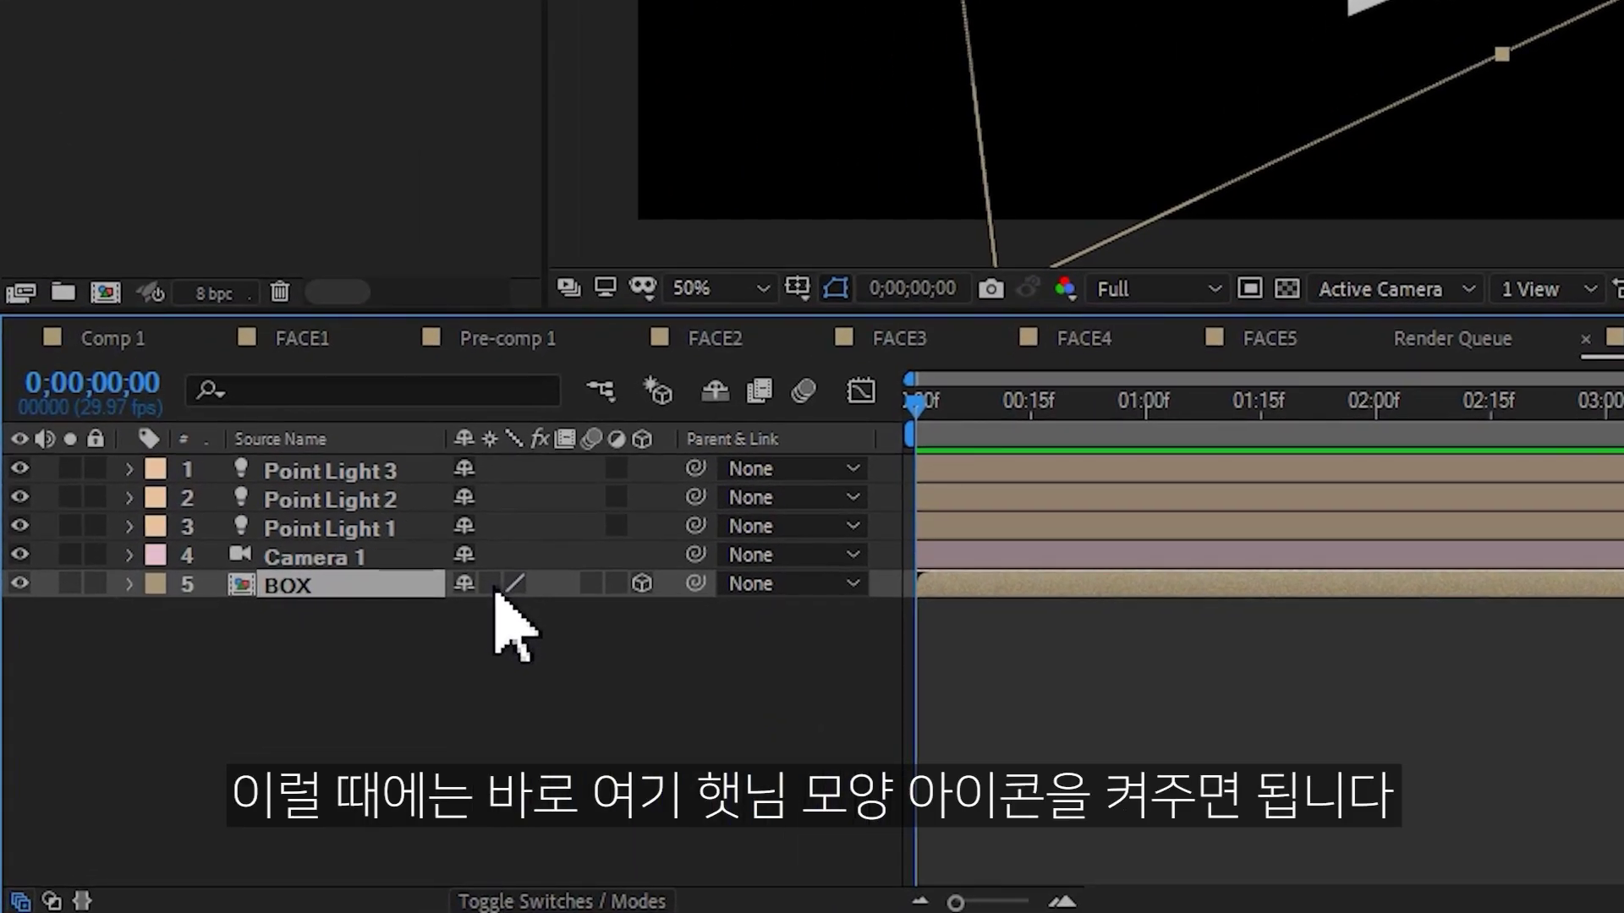
click(245, 748)
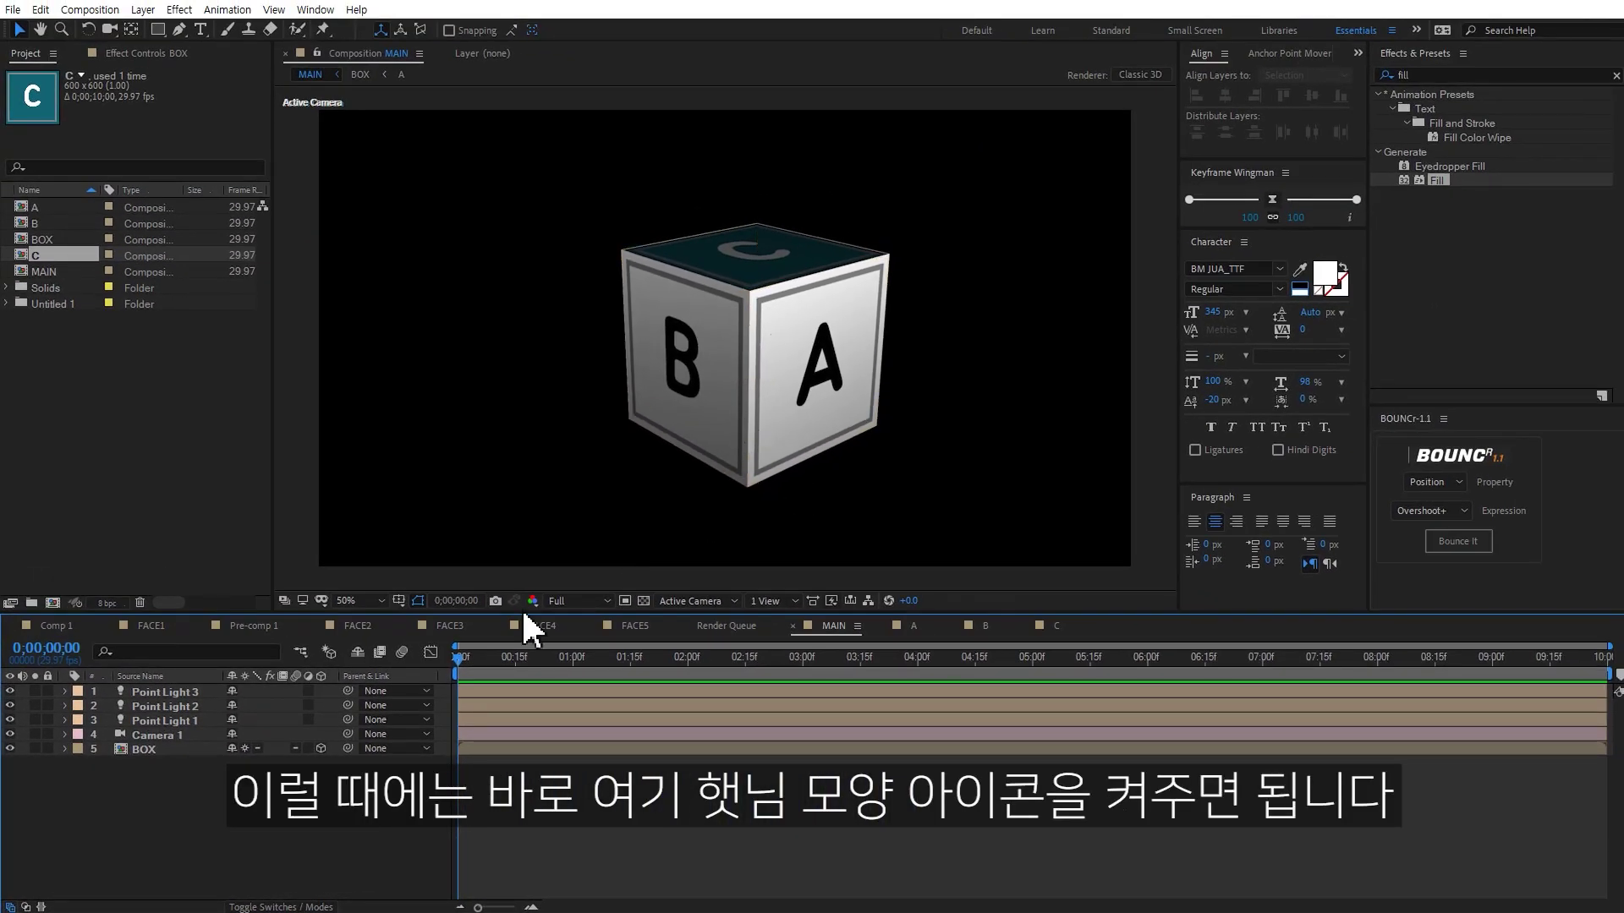
click(181, 749)
key(r)
mouse_move(249, 778)
mouse_down()
mouse_move(330, 776)
mouse_move(251, 793)
mouse_up()
click(272, 851)
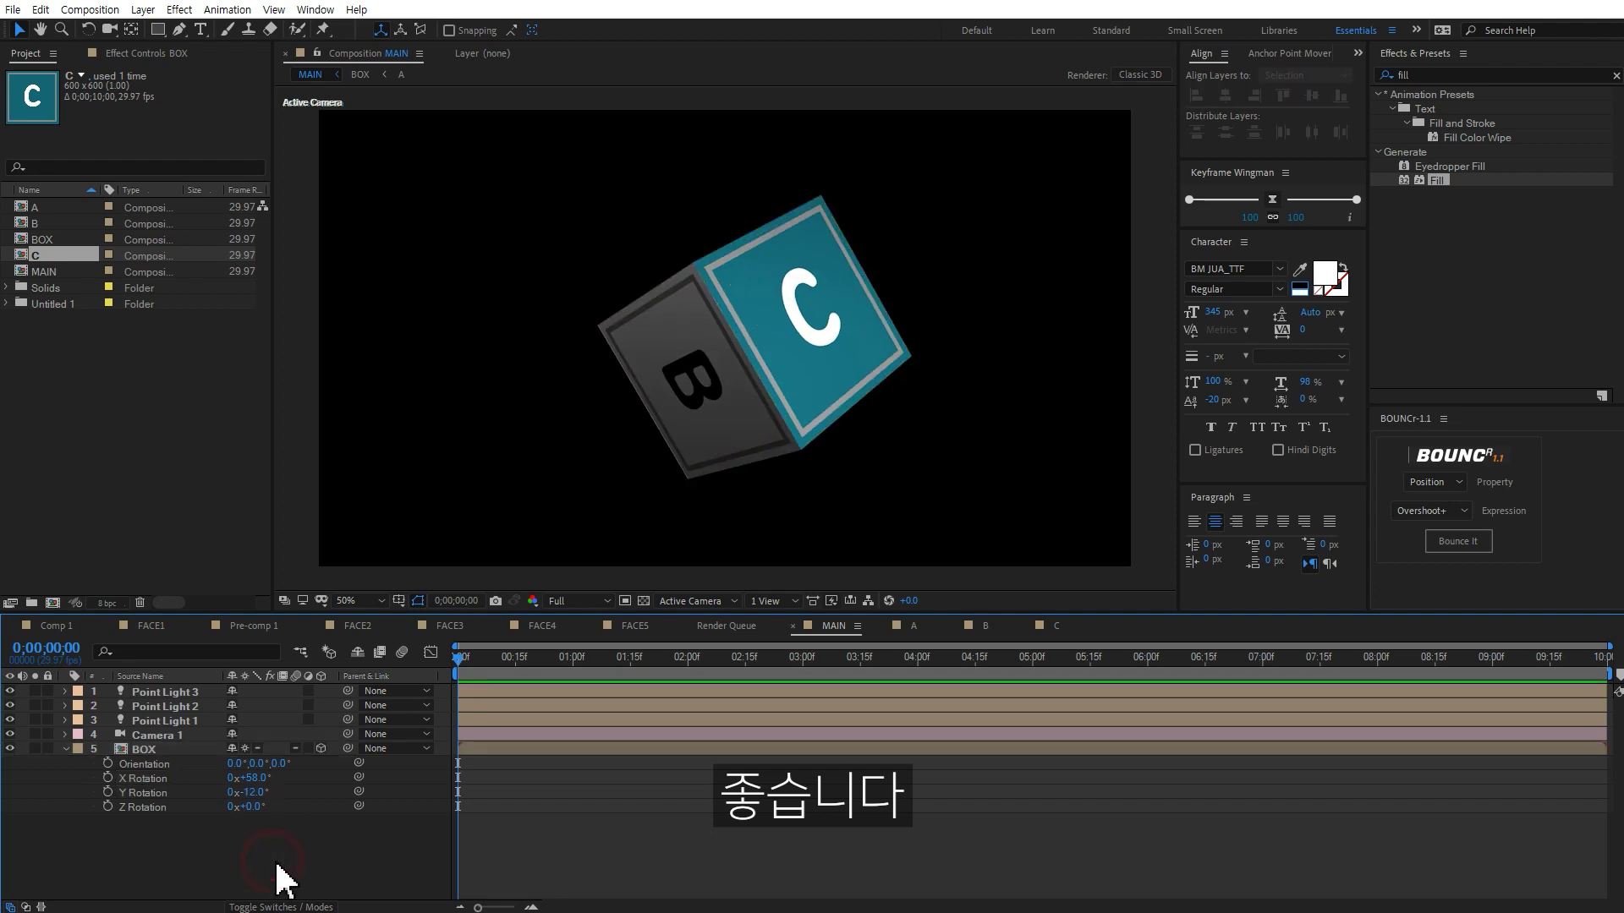
key(ctrl+z)
key(ctrl+z)
key(ctrl+z)
click(895, 324)
click(636, 277)
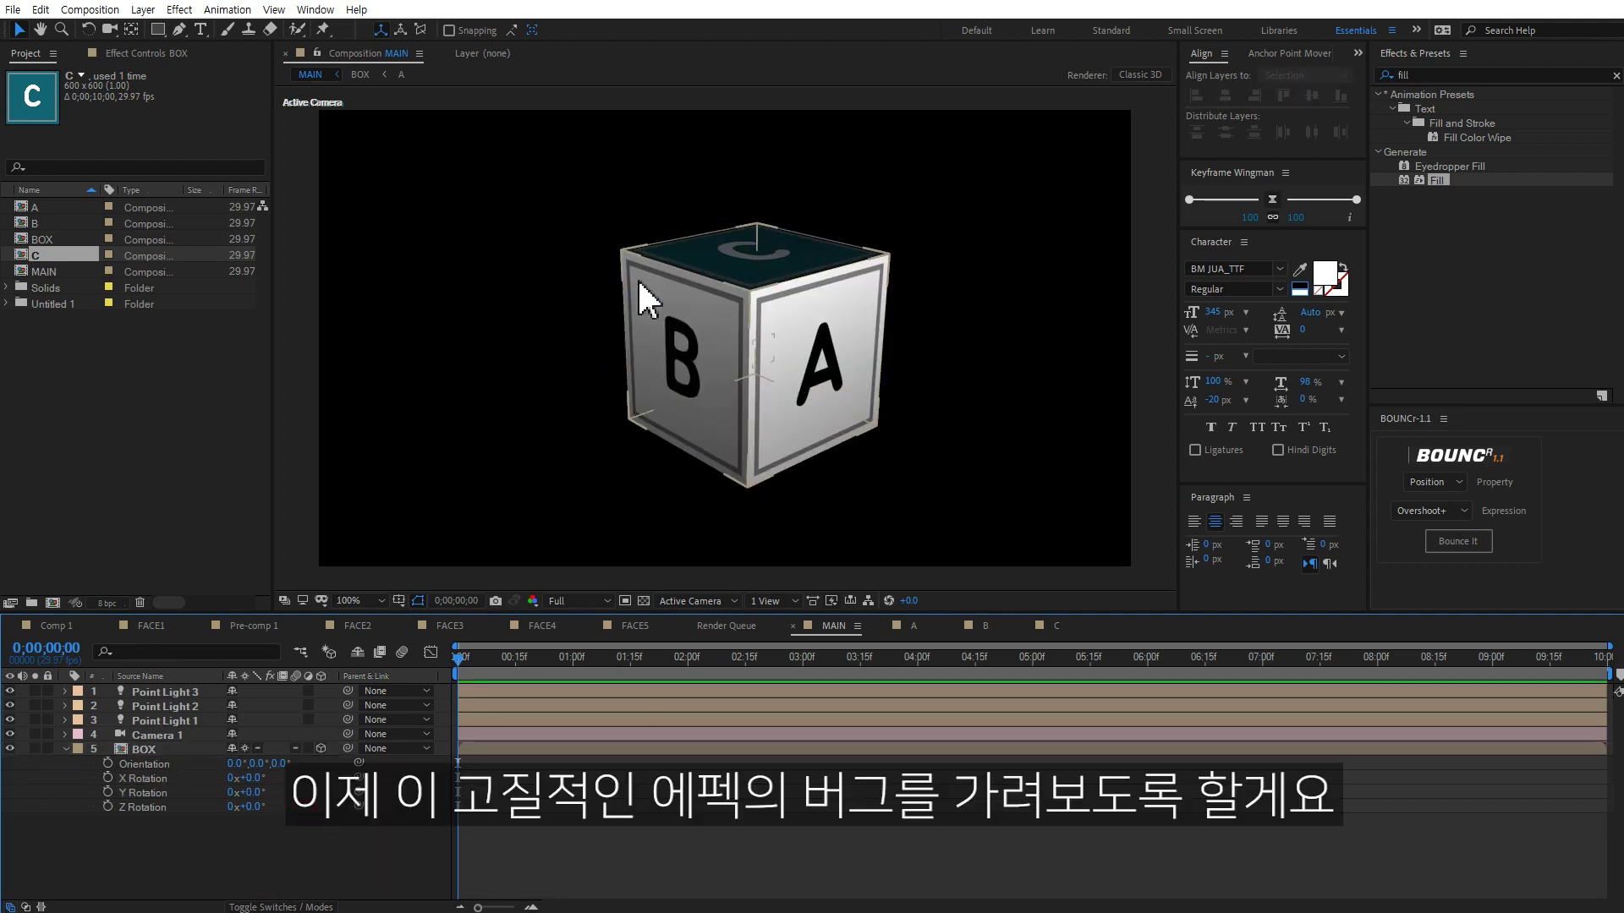
Apply Simple Choker to the BOX layer with Choke Matte set to 3.
key(period)
click(451, 158)
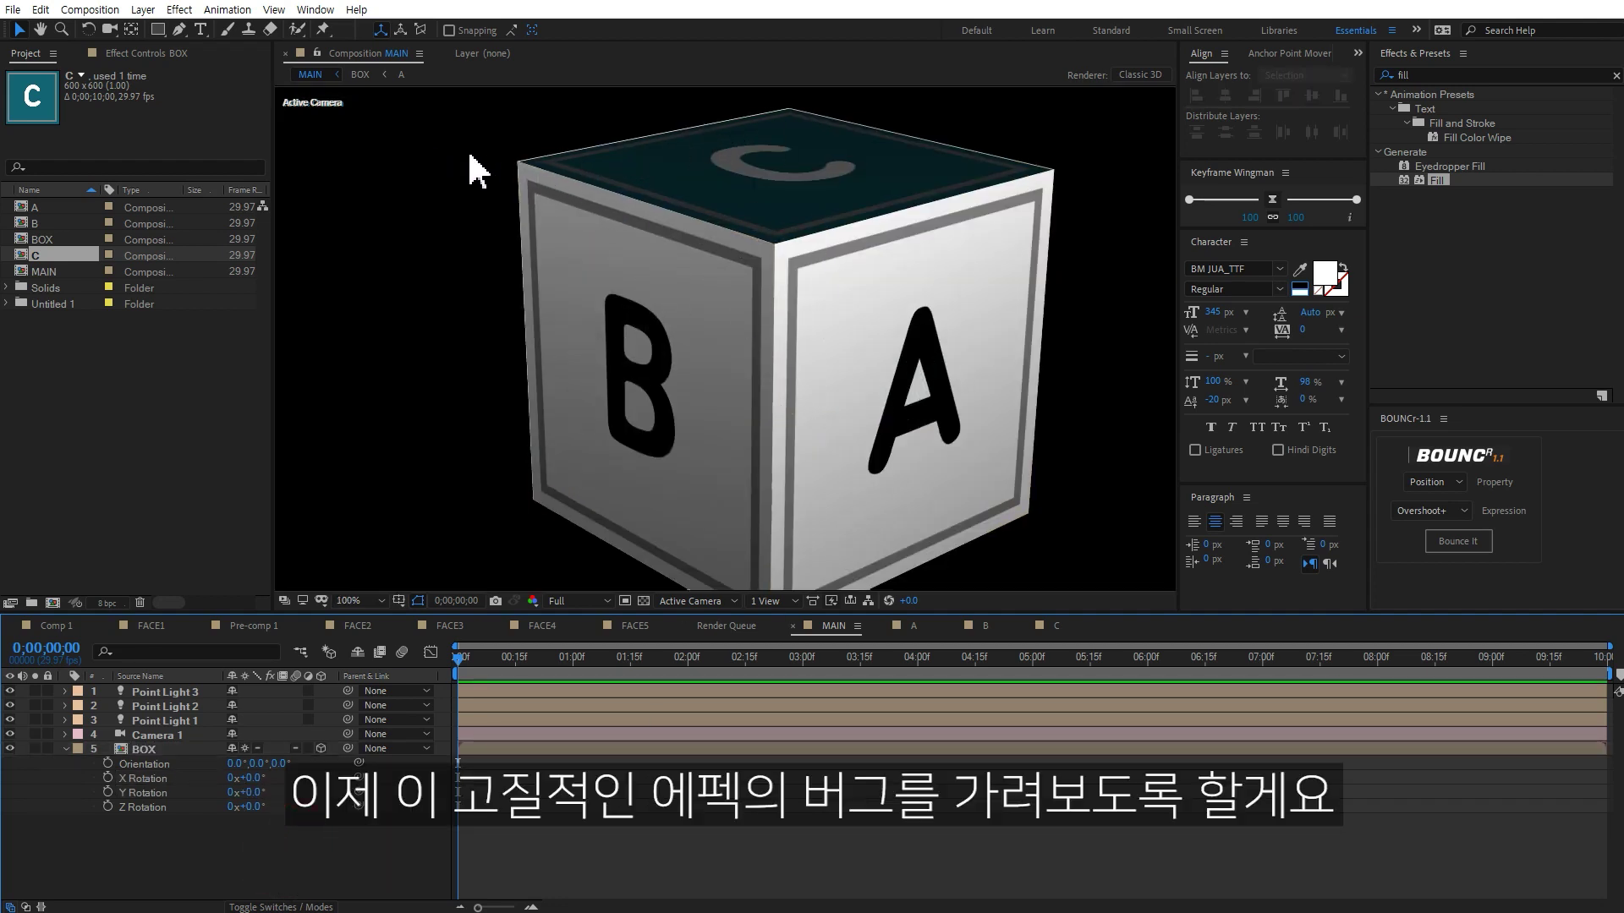
click(545, 166)
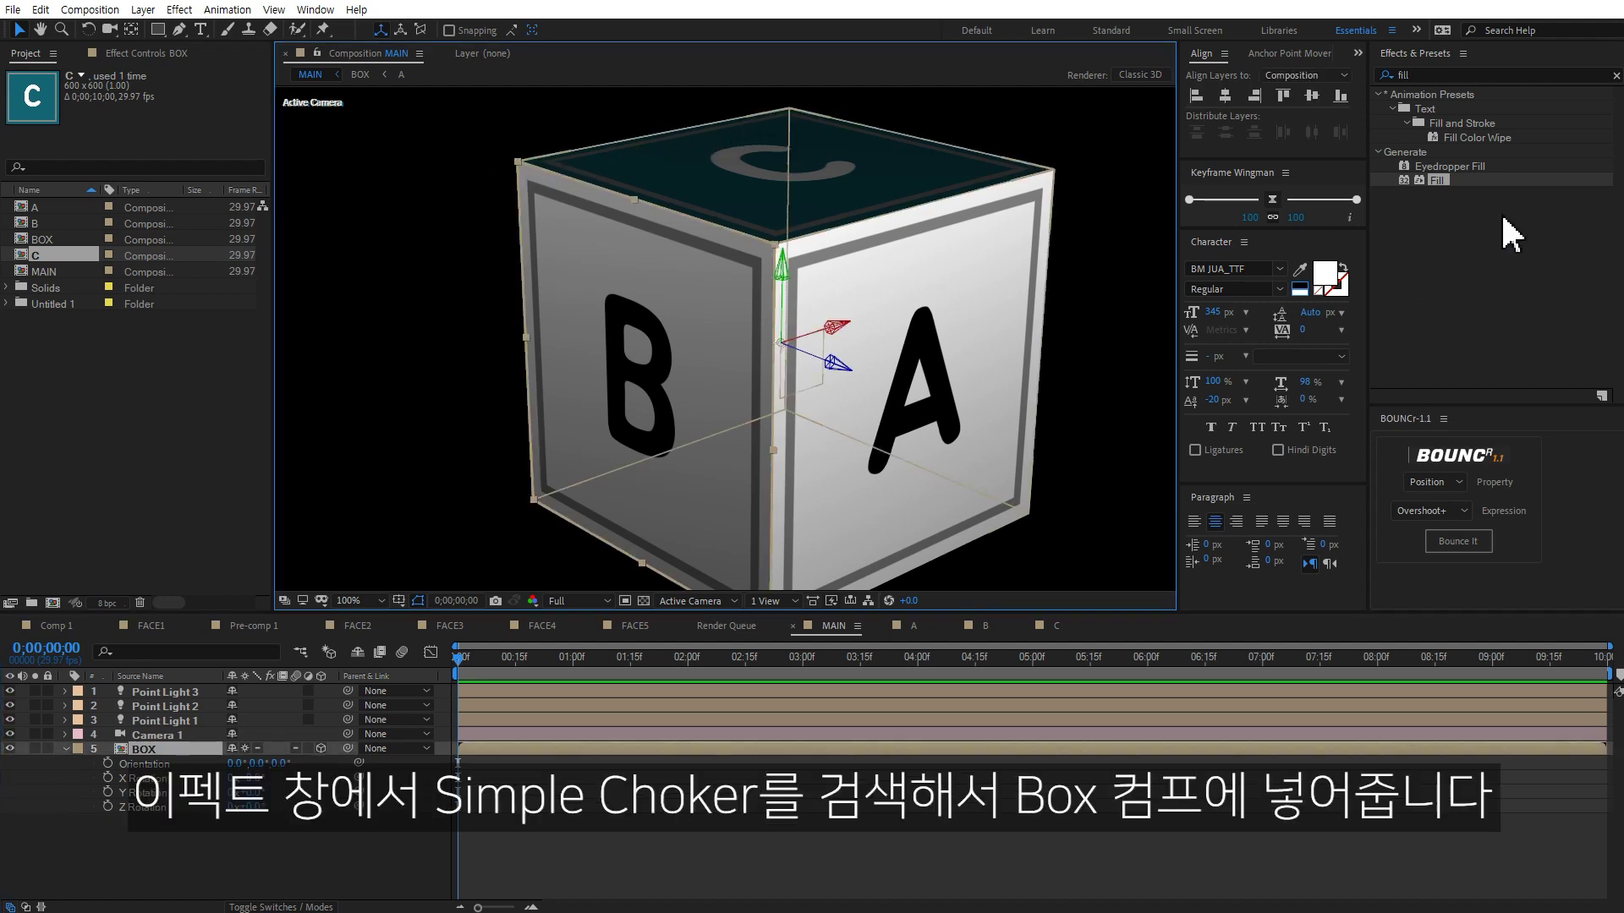
click(1431, 74)
text(choker)
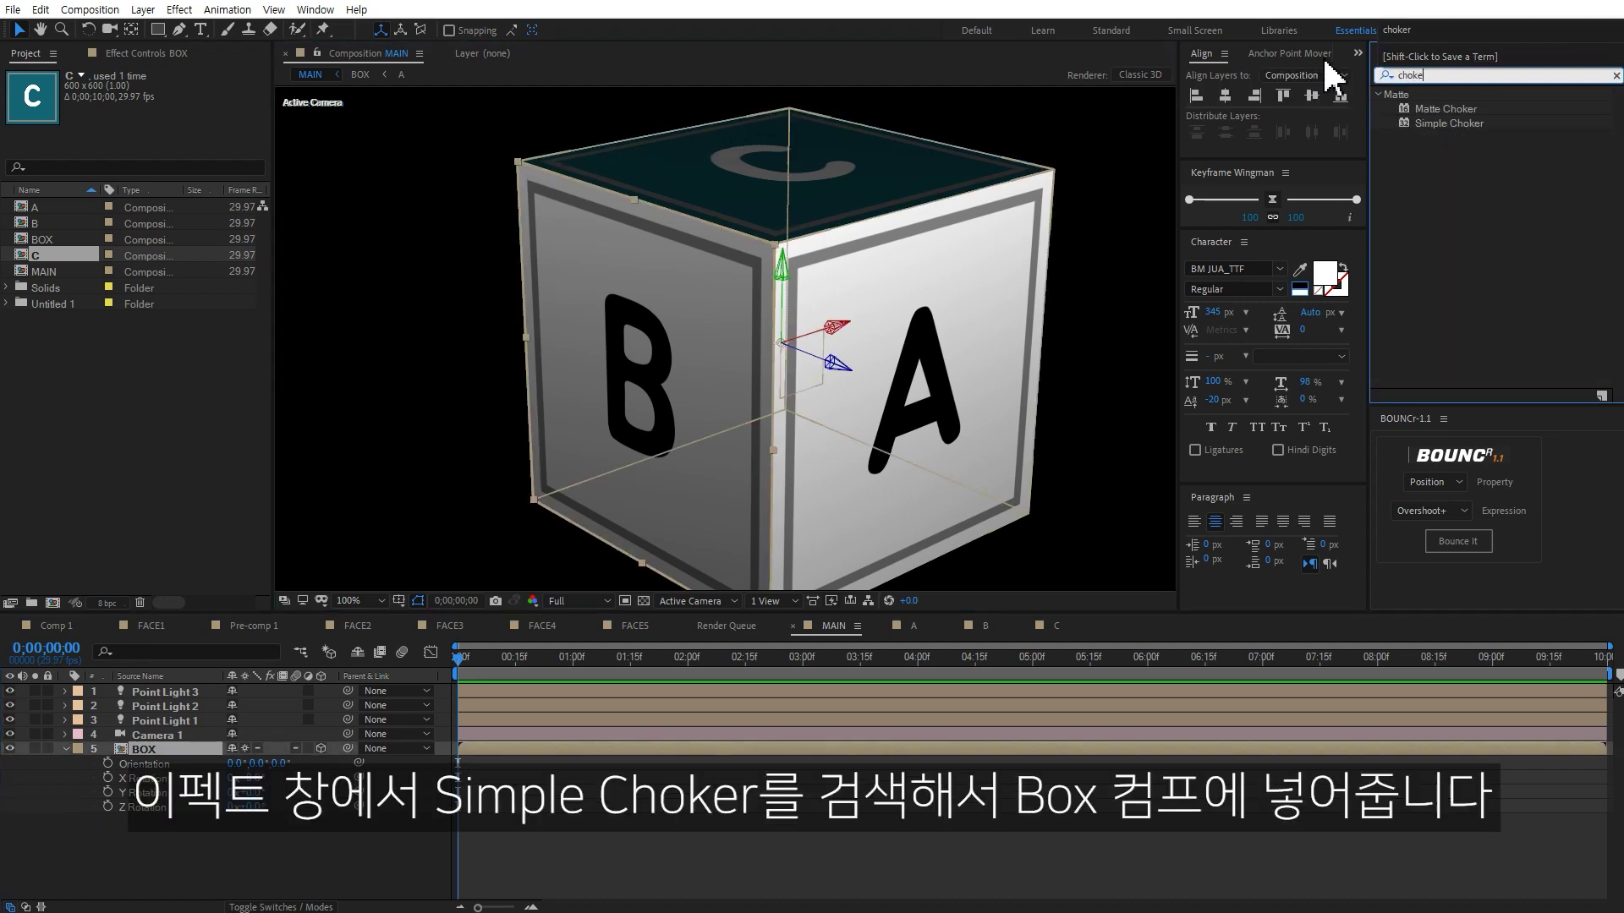
double_click(1443, 126)
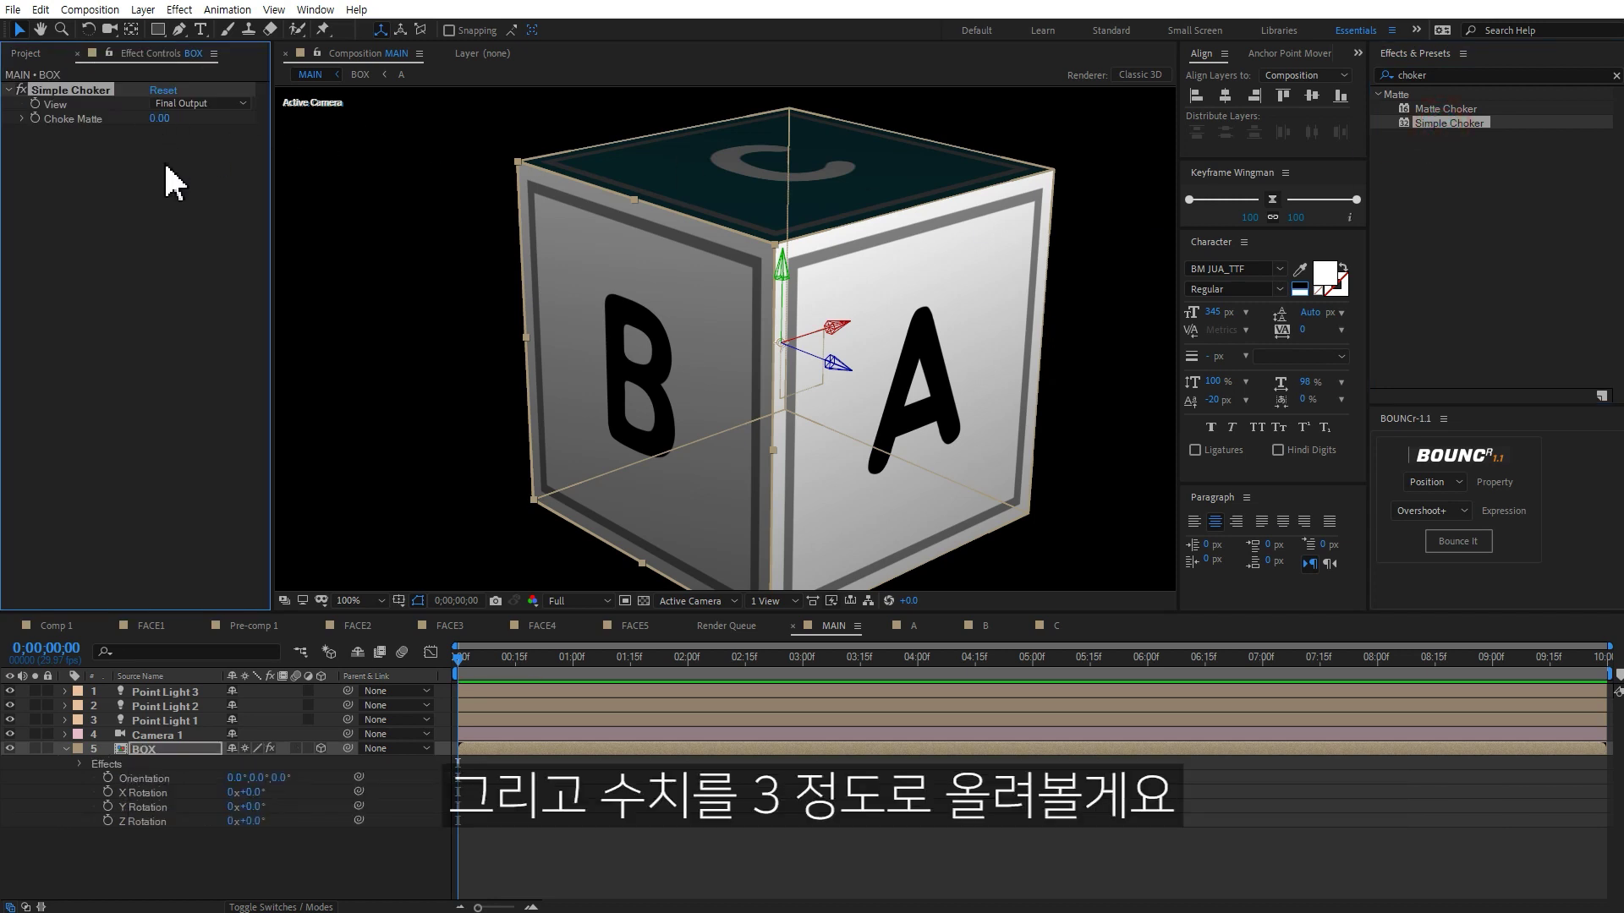
click(163, 120)
text(3)
key(Return)
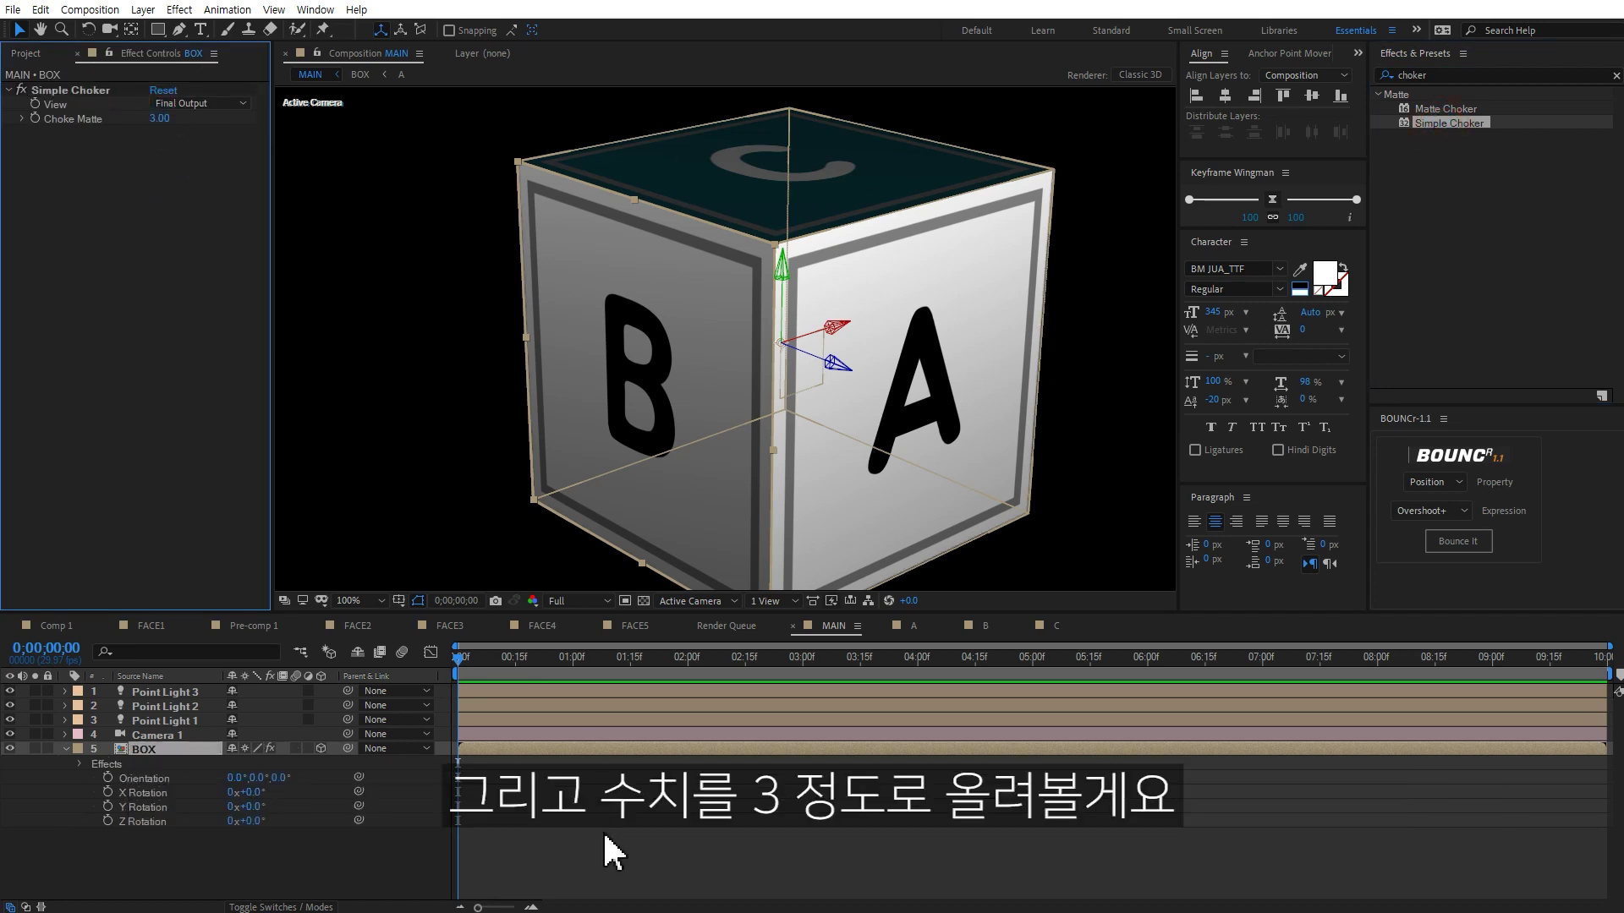
Toggle Simple Choker off and on to compare the edges, leaving it enabled.
click(602, 833)
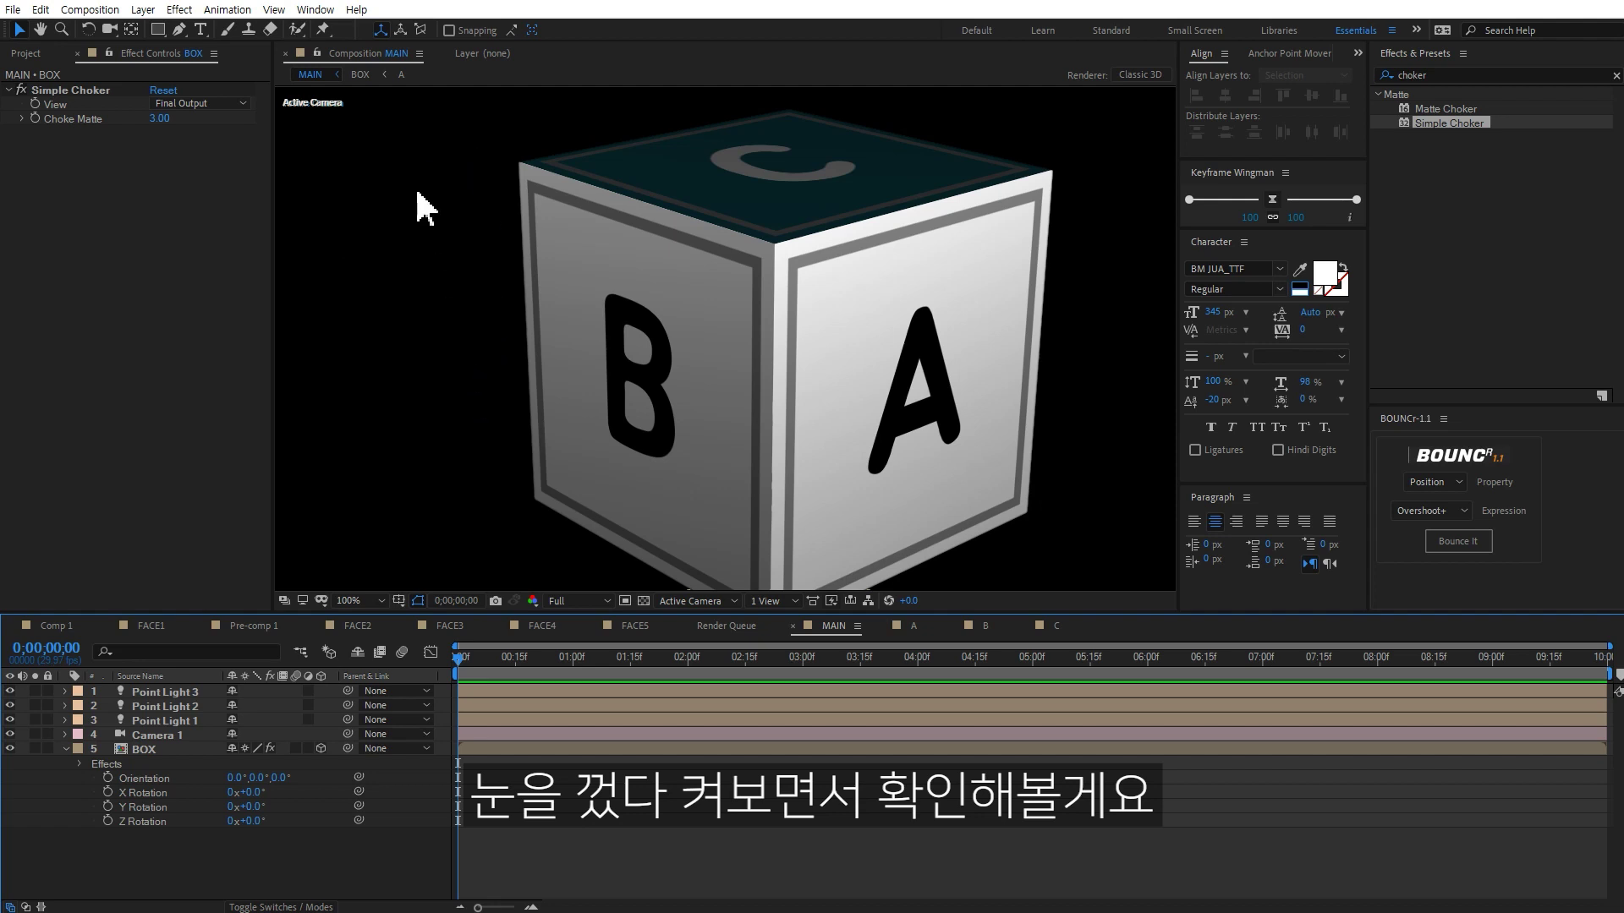
click(20, 89)
click(20, 90)
click(20, 89)
click(20, 89)
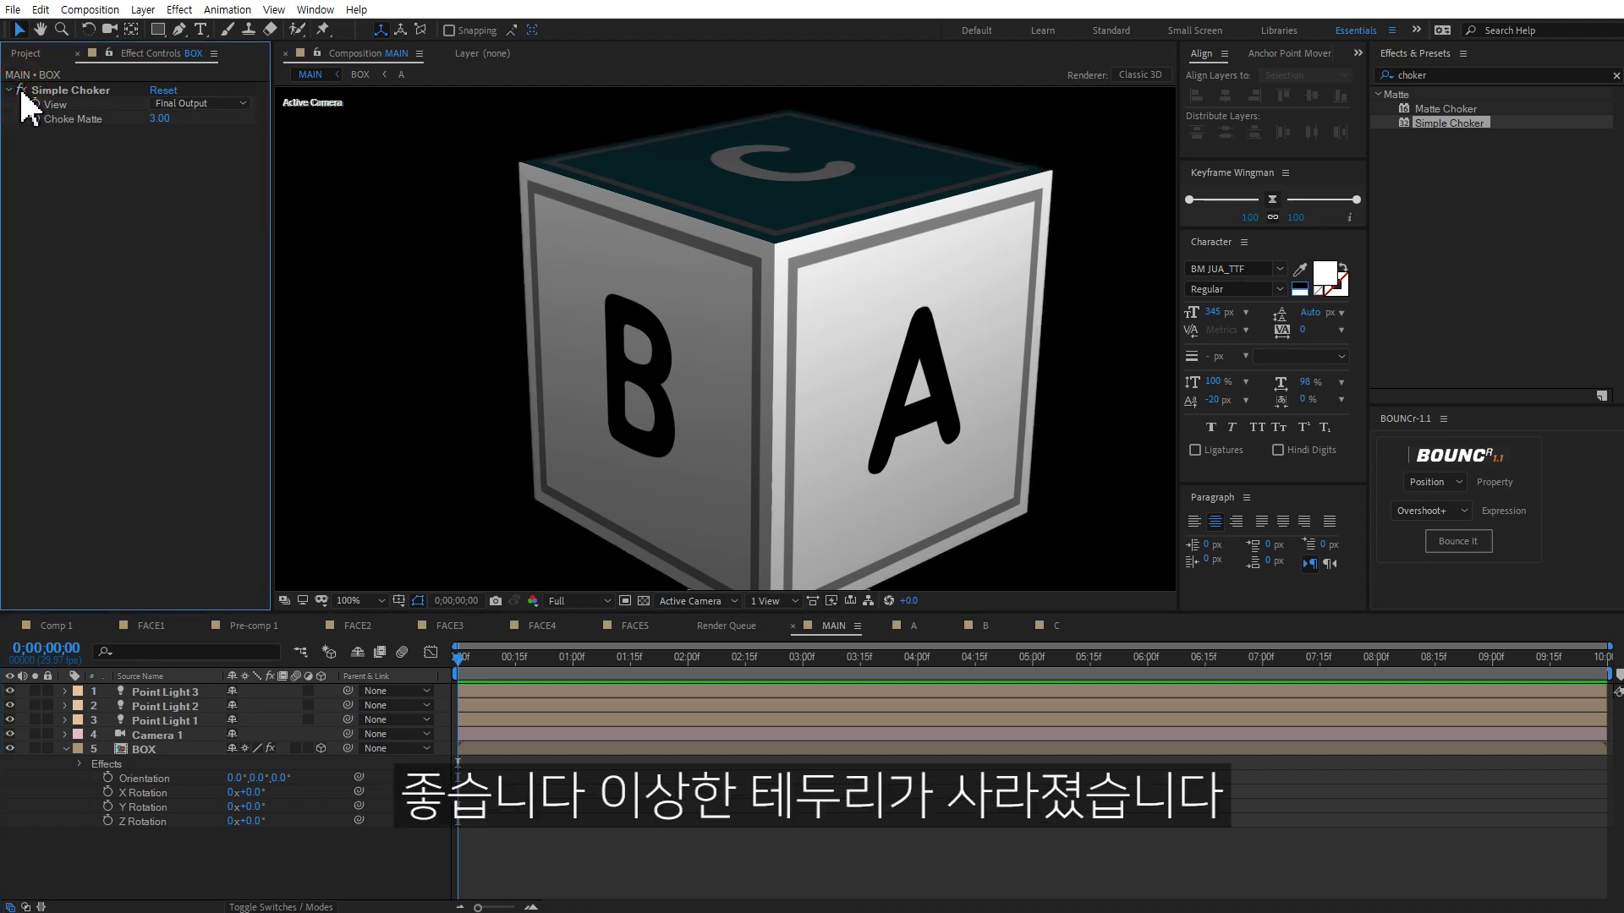
click(20, 90)
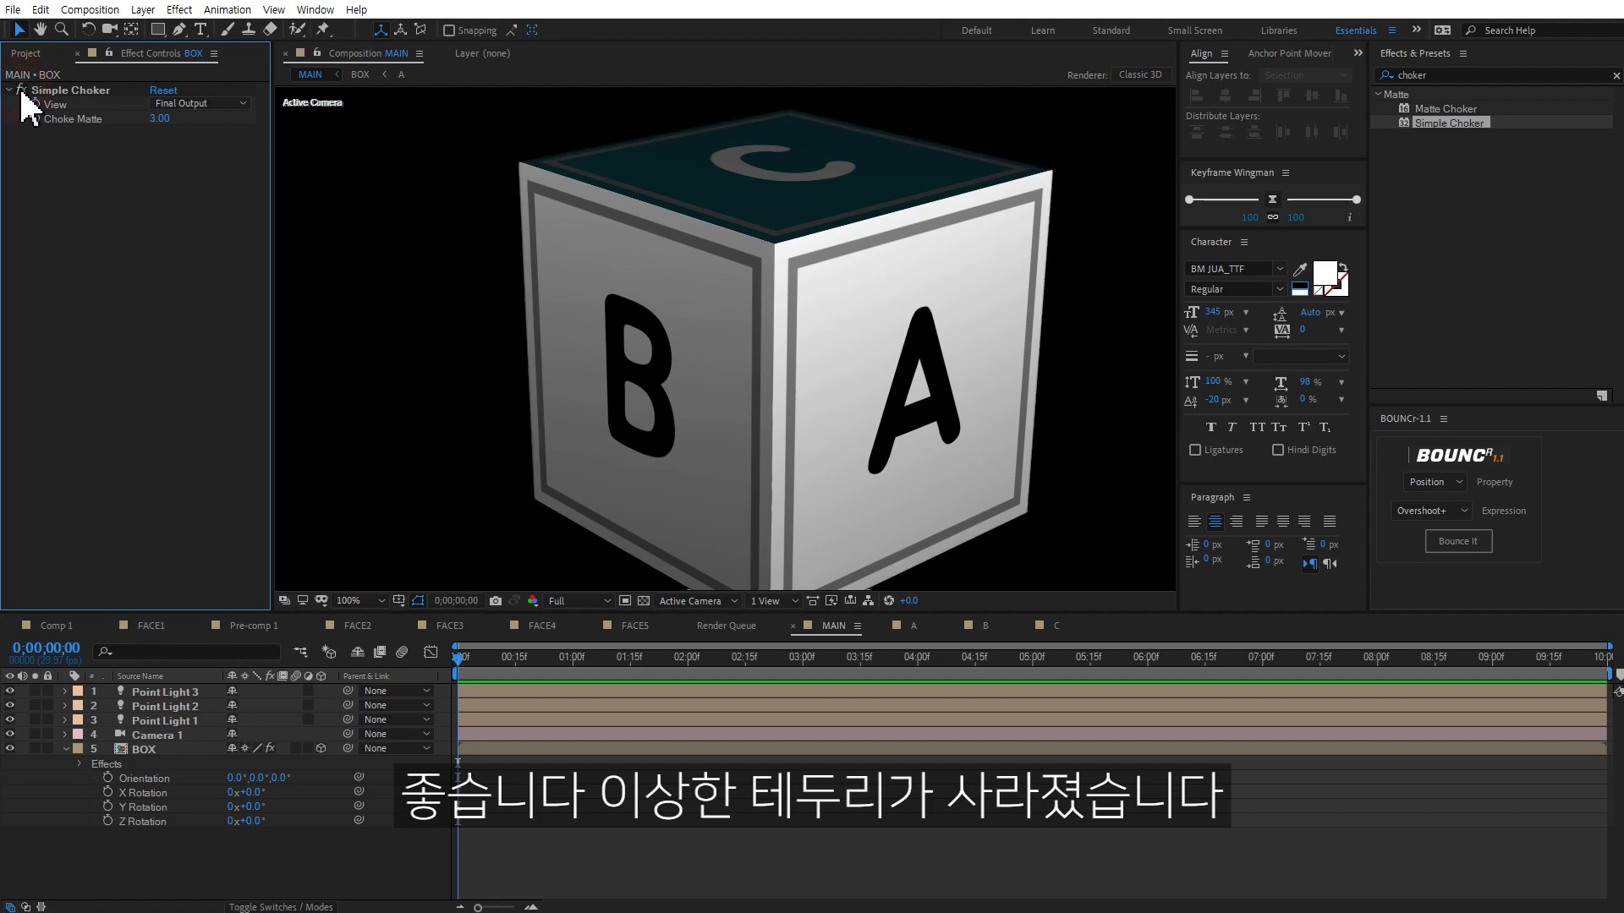